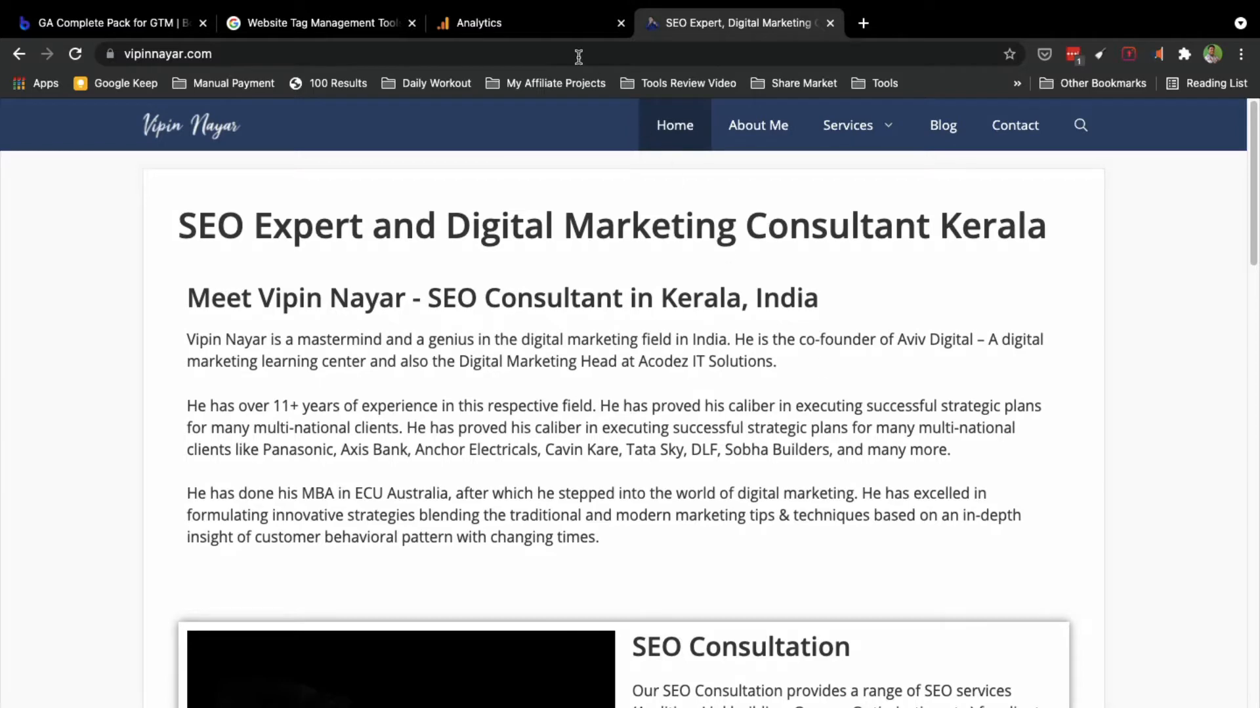
Step: Switch to the Analytics tab showing the Test View Audience Overview for Aug 4–10, 2021
click(537, 21)
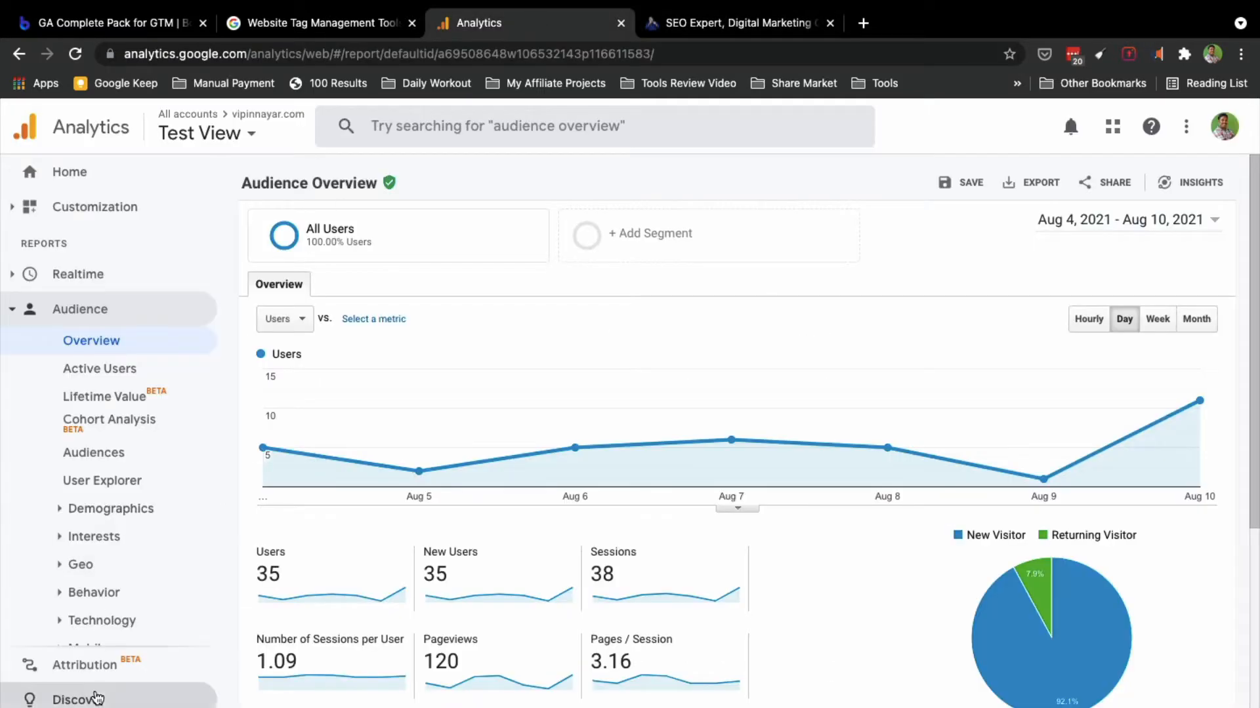
Step: Go to Admin and view the Test View's Goals list, currently empty
click(39, 707)
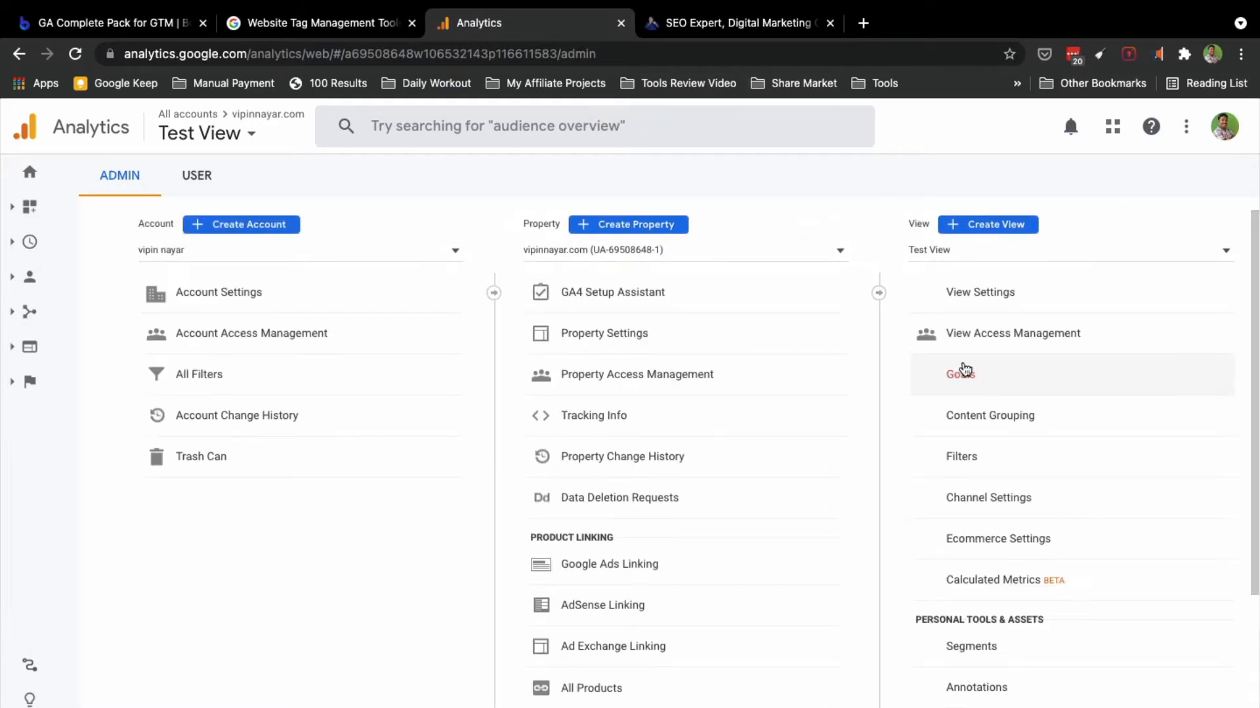
click(964, 379)
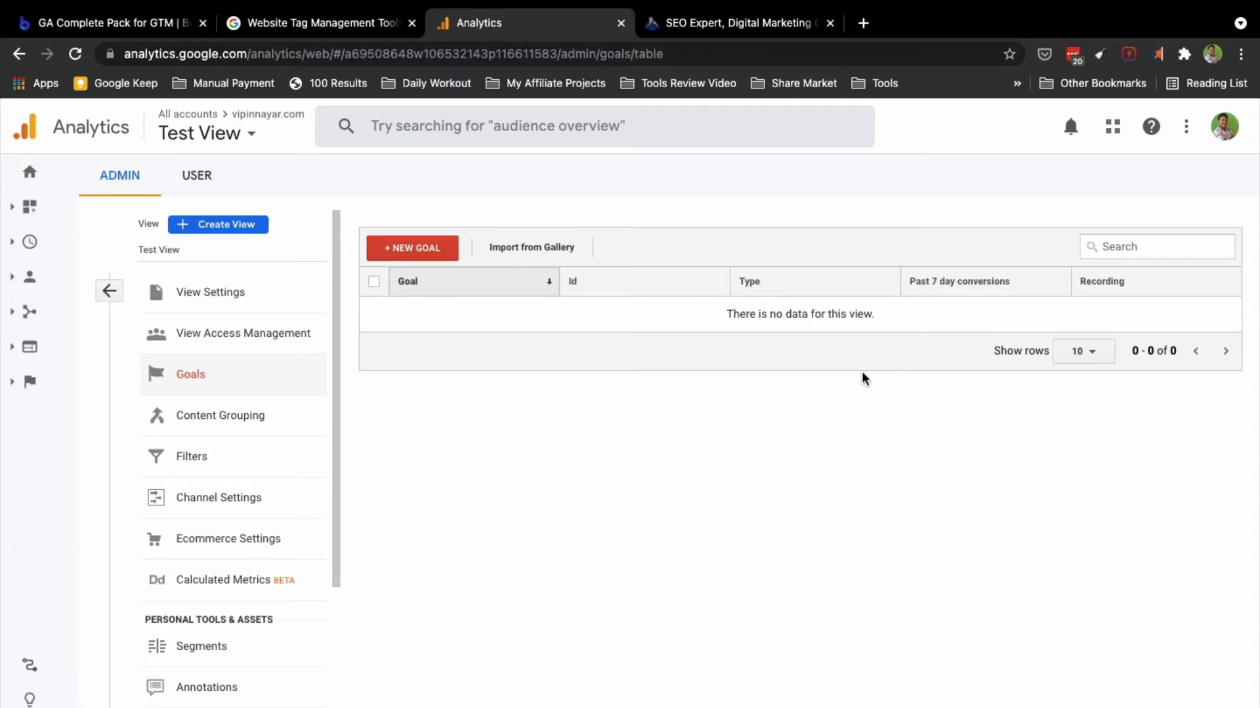
click(267, 255)
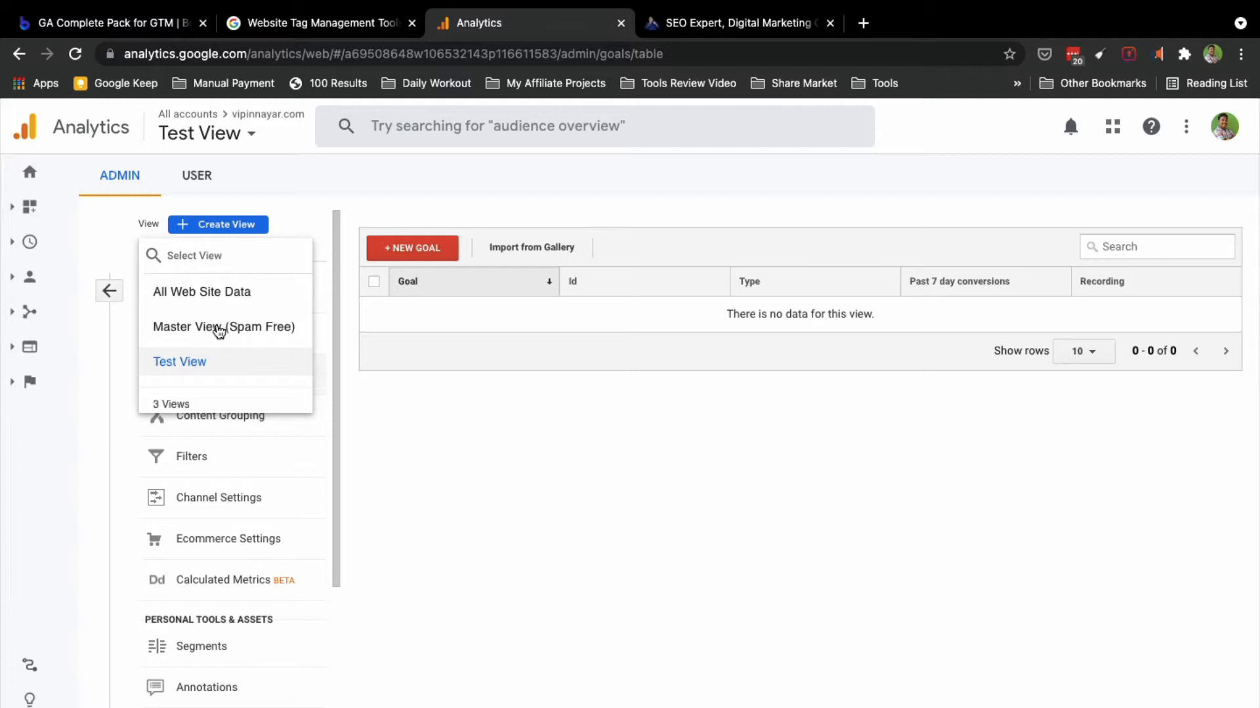
click(560, 563)
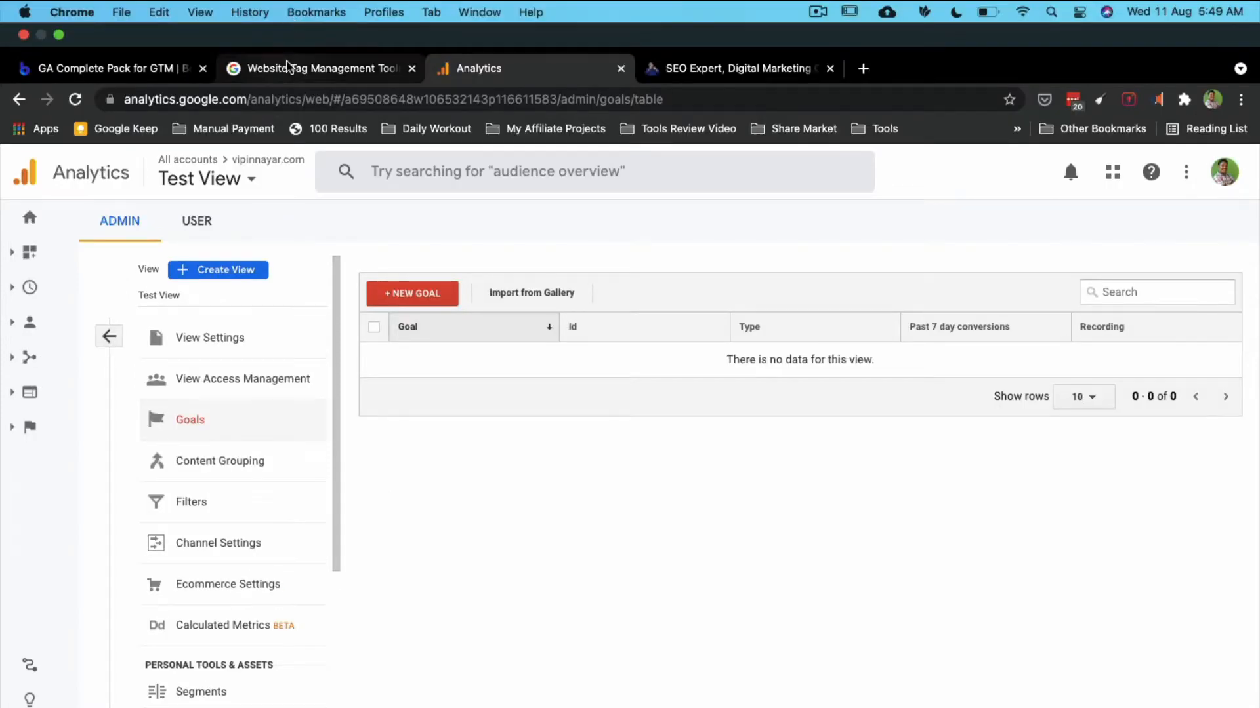
click(287, 65)
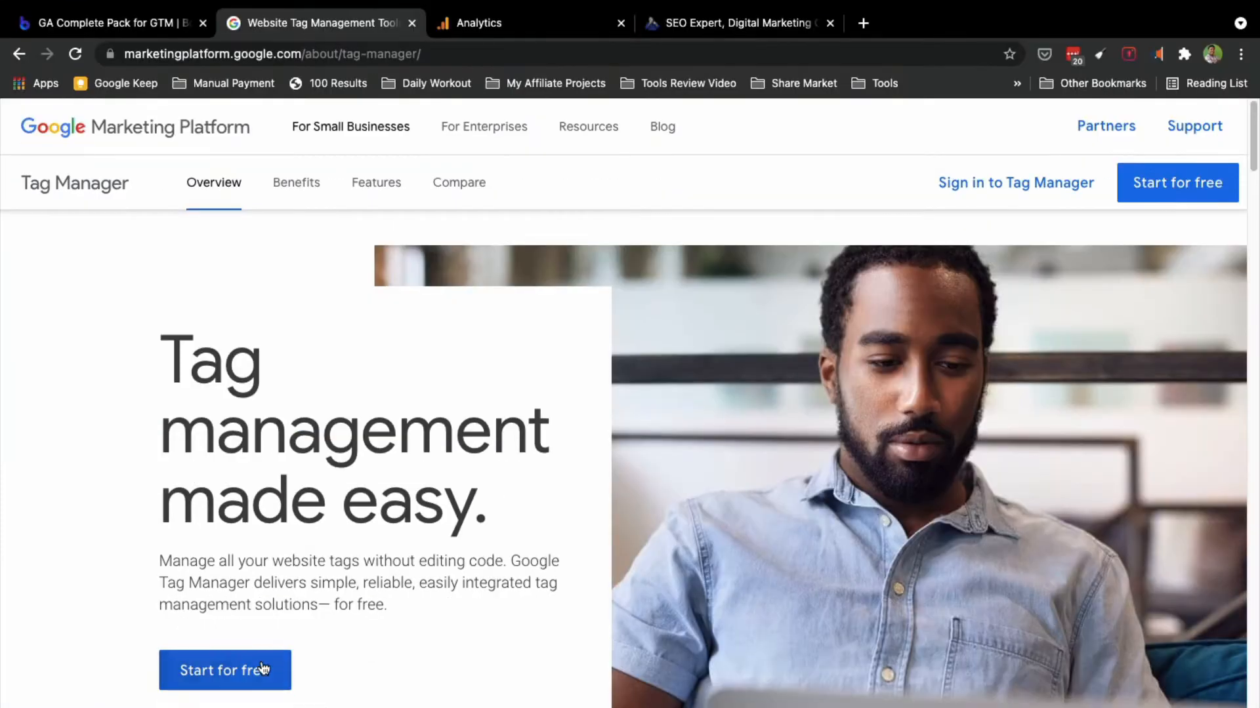
click(234, 670)
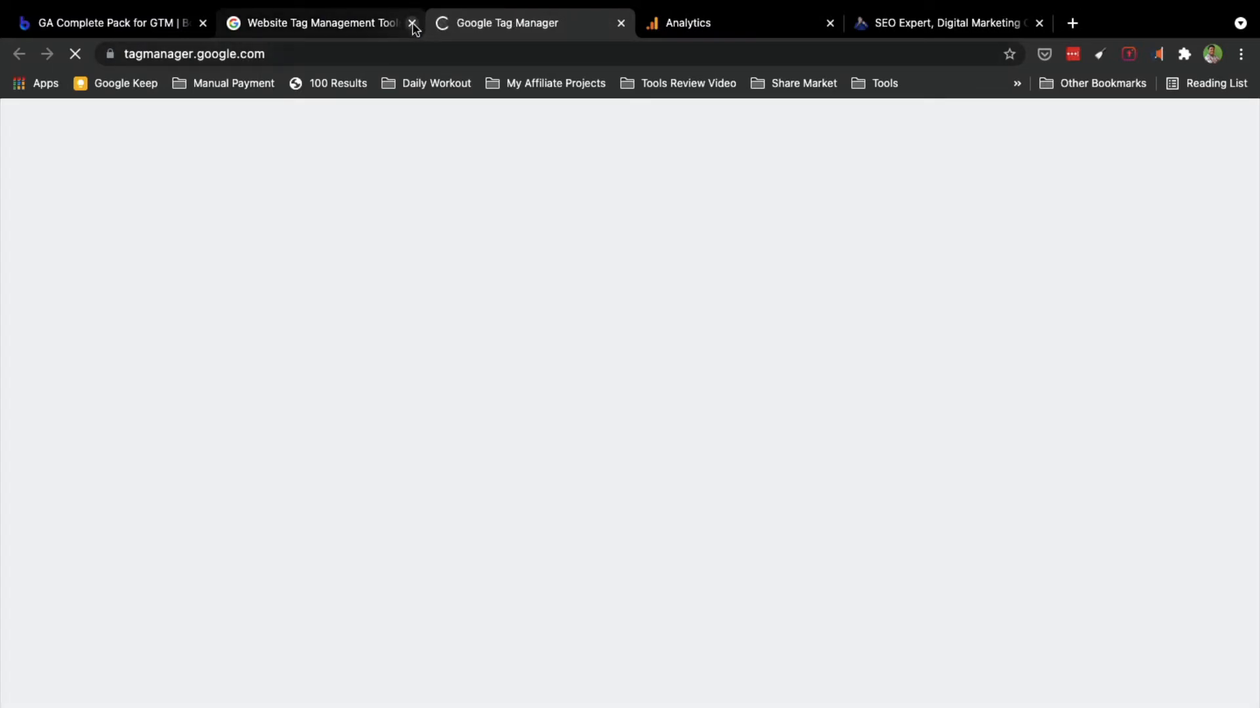
click(412, 24)
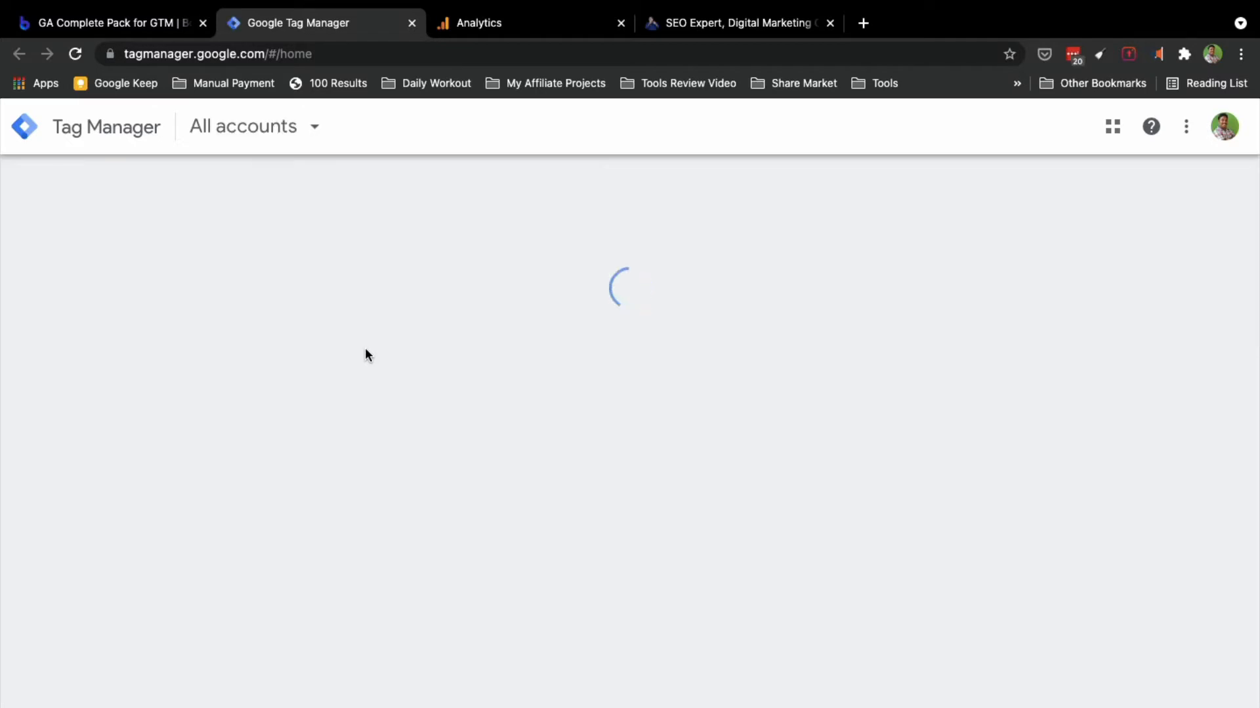
scroll(308, 446, down, 1)
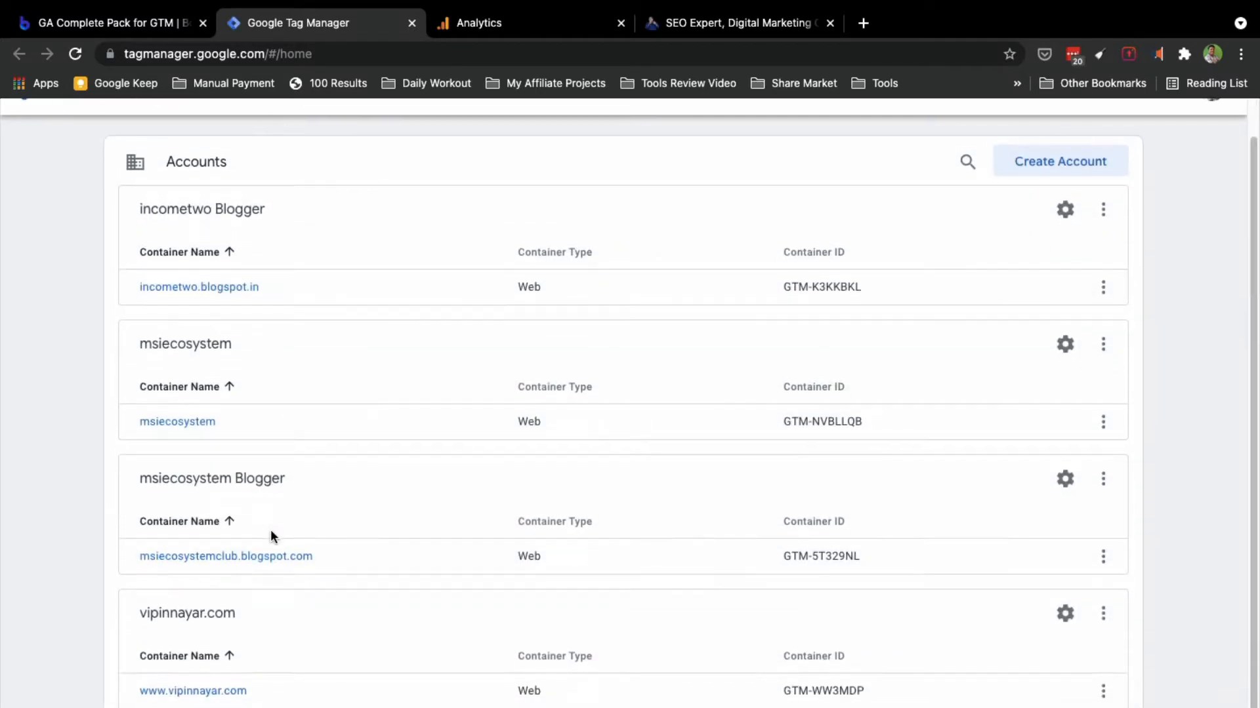
click(192, 693)
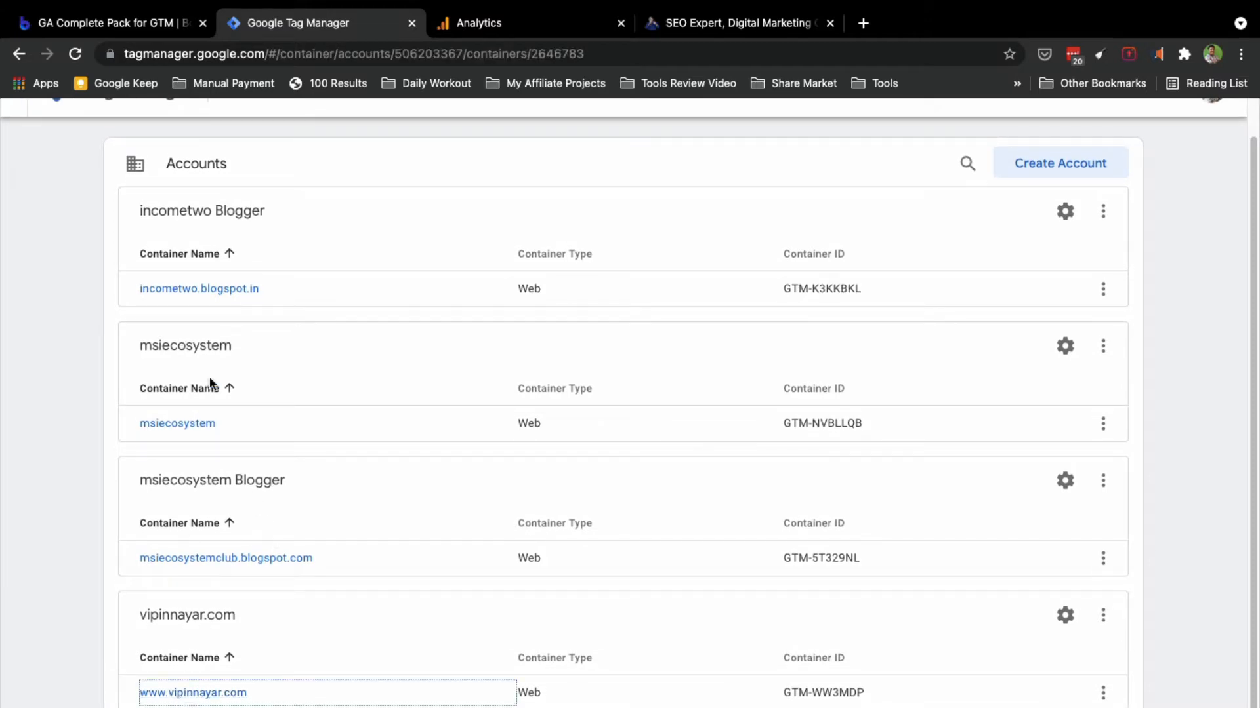
click(118, 23)
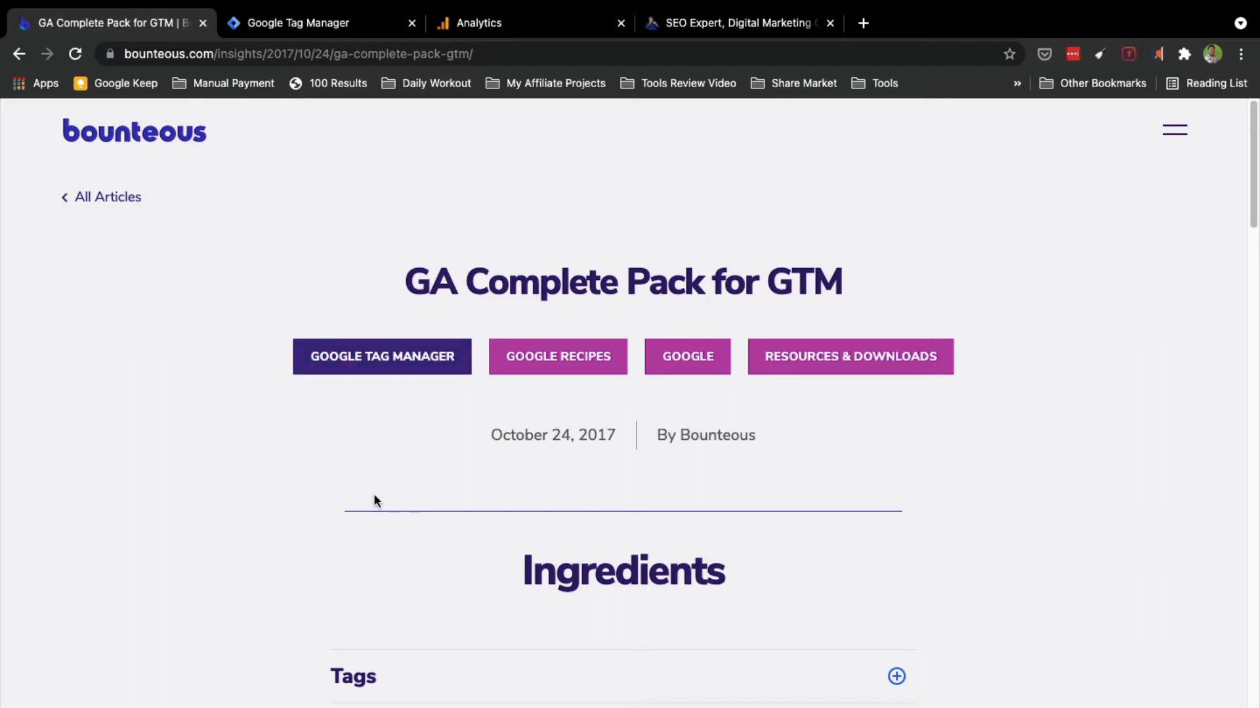
Step: Download the recipe's google-recipe-advanced.json from Ingredients, opening Save As then cancelling it
scroll(374, 498, down, 3)
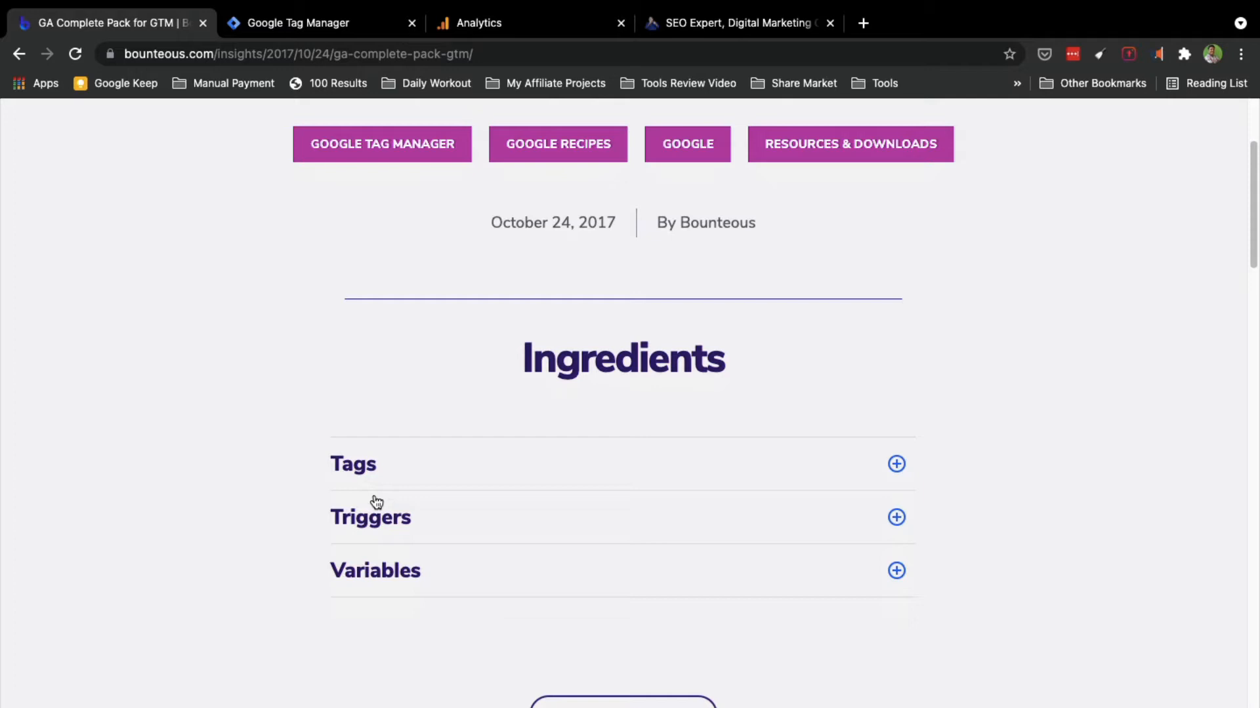
scroll(592, 612, down, 3)
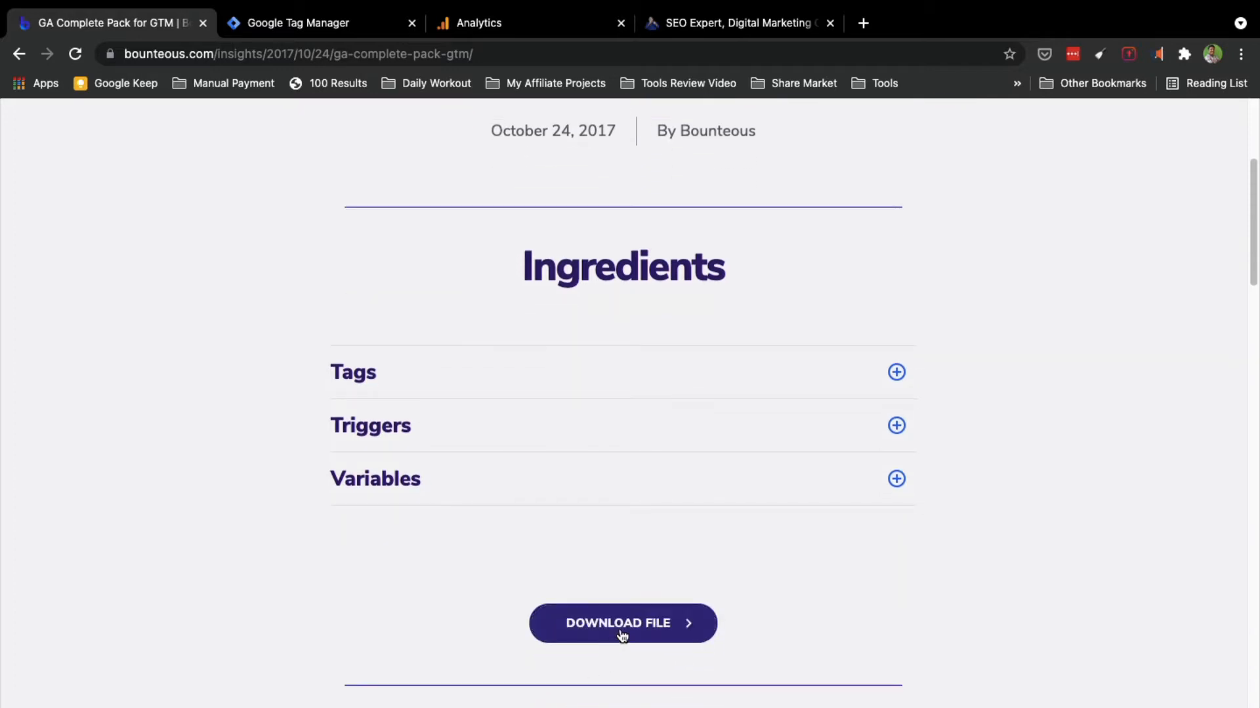
click(620, 633)
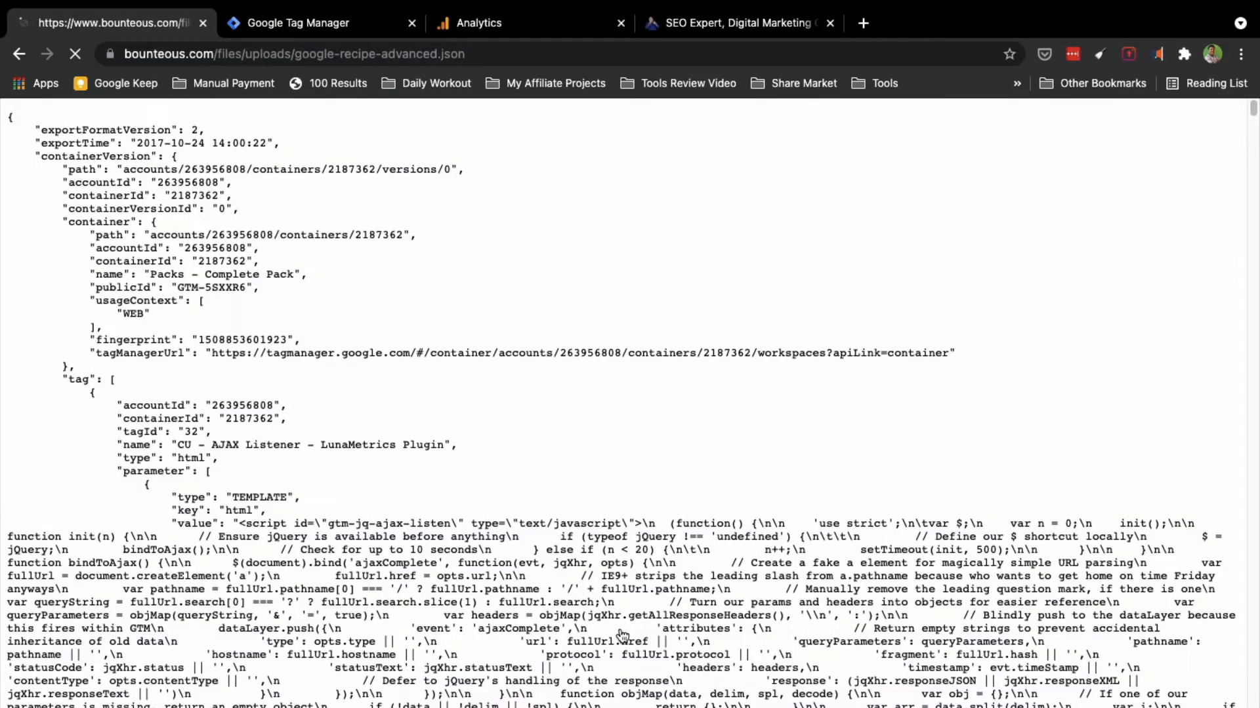
right_click(704, 234)
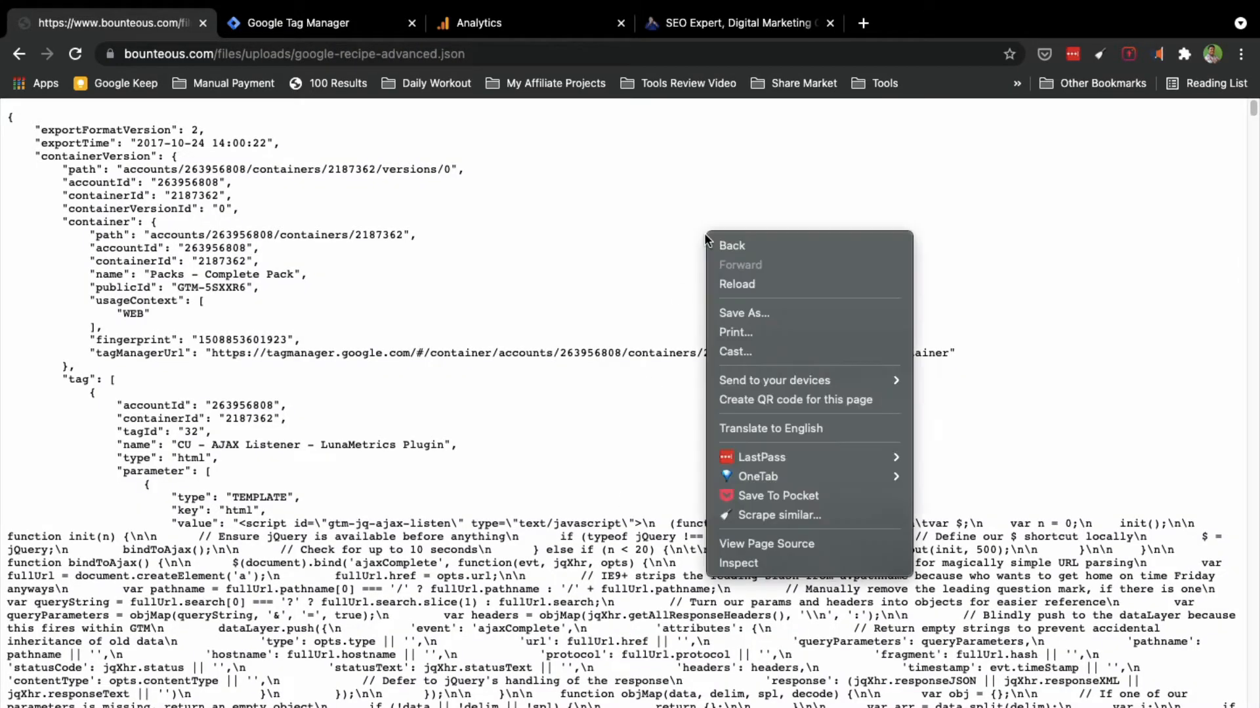
click(757, 313)
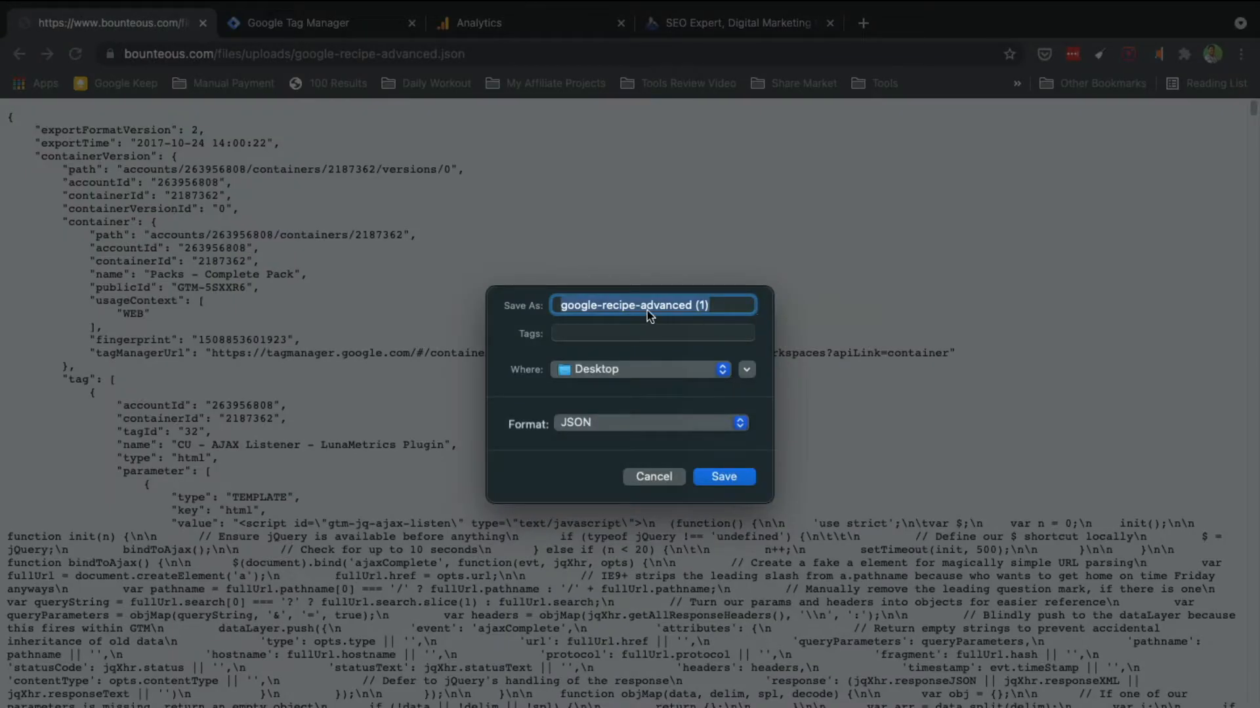
click(645, 478)
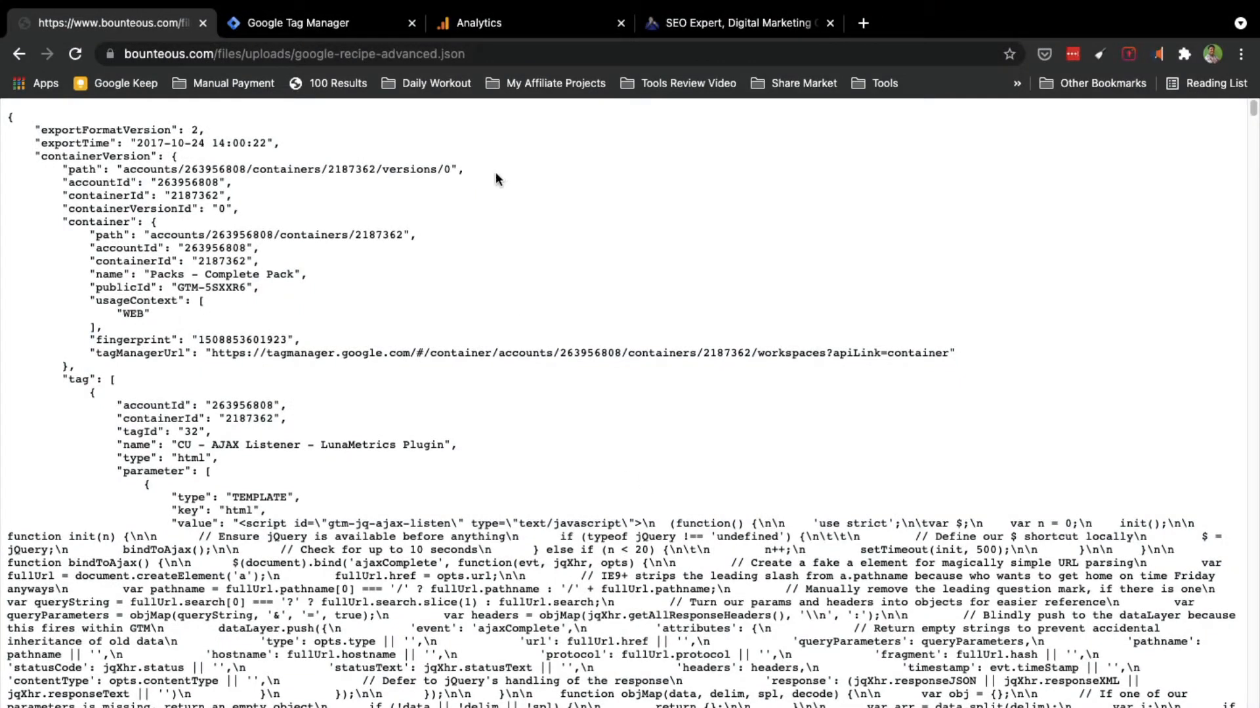
Step: Go to the container's Admin settings and start Import Container
click(320, 29)
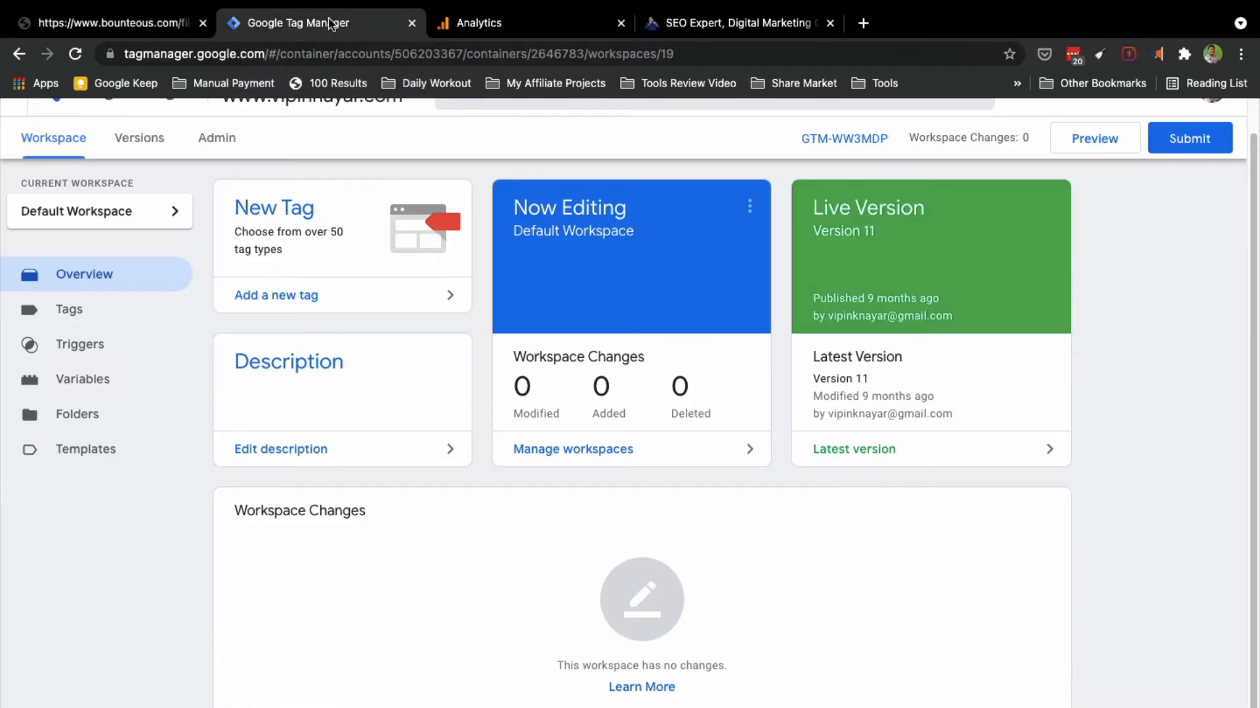
scroll(138, 341, up, 1)
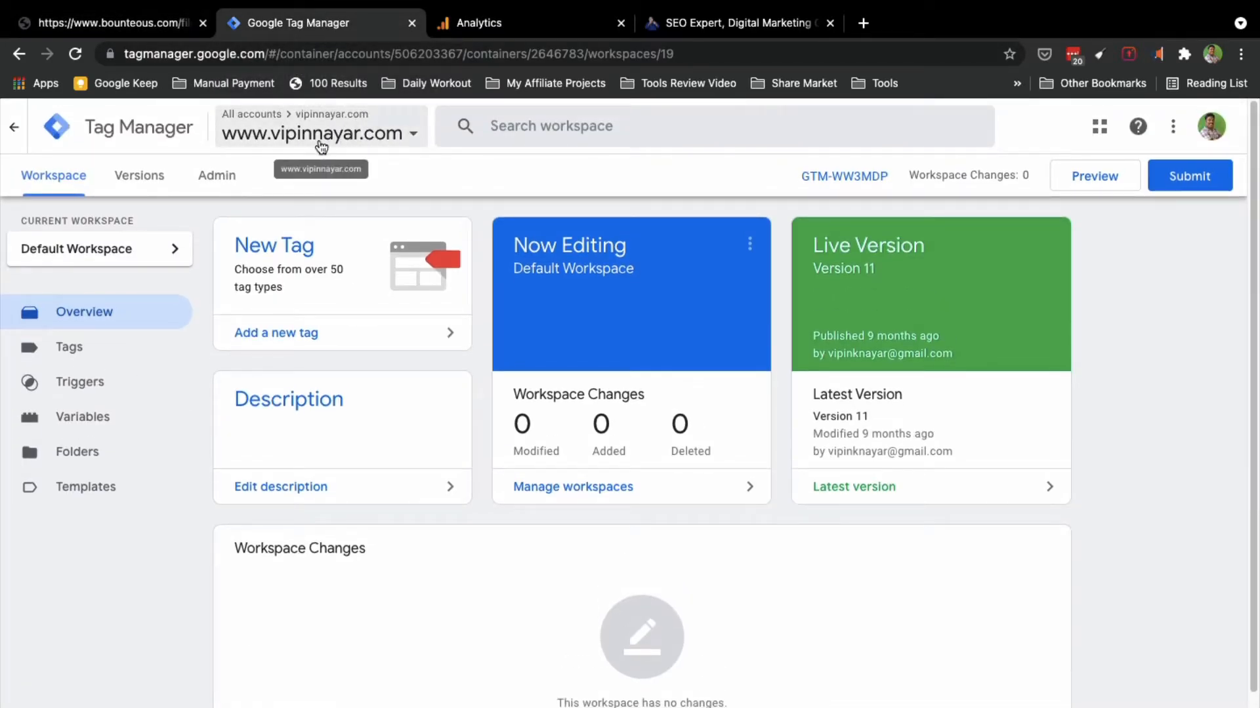
click(222, 178)
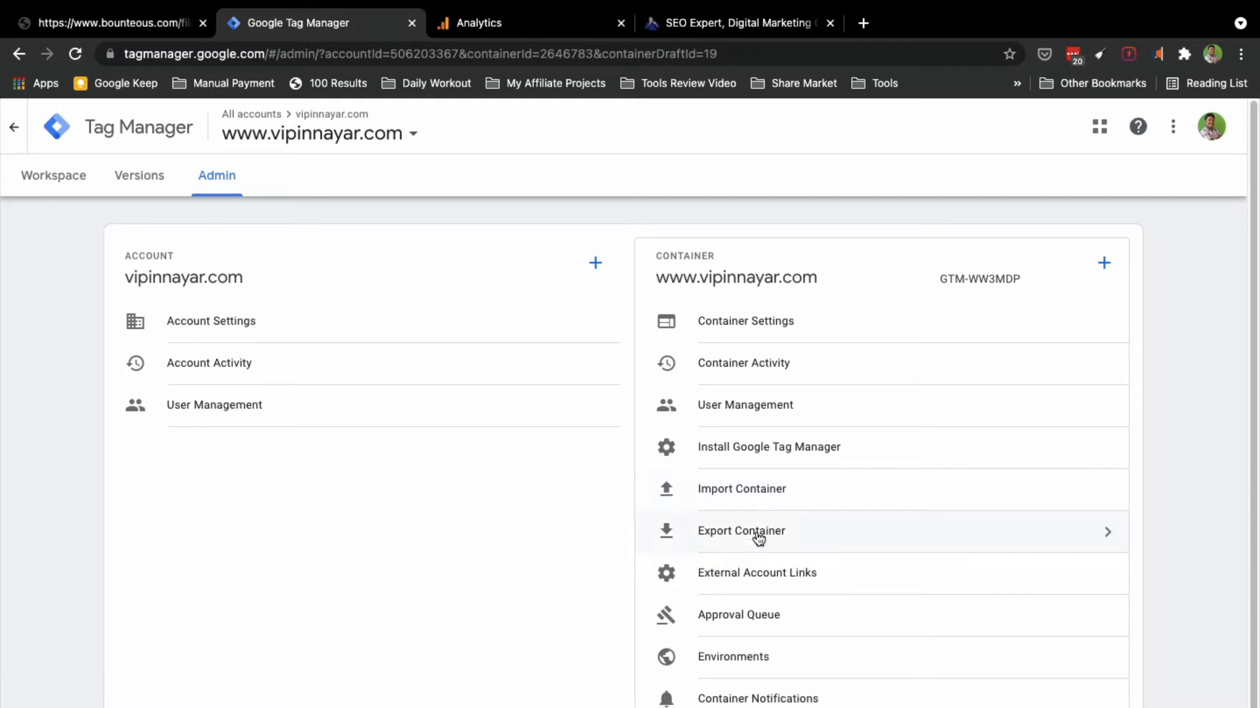
click(743, 499)
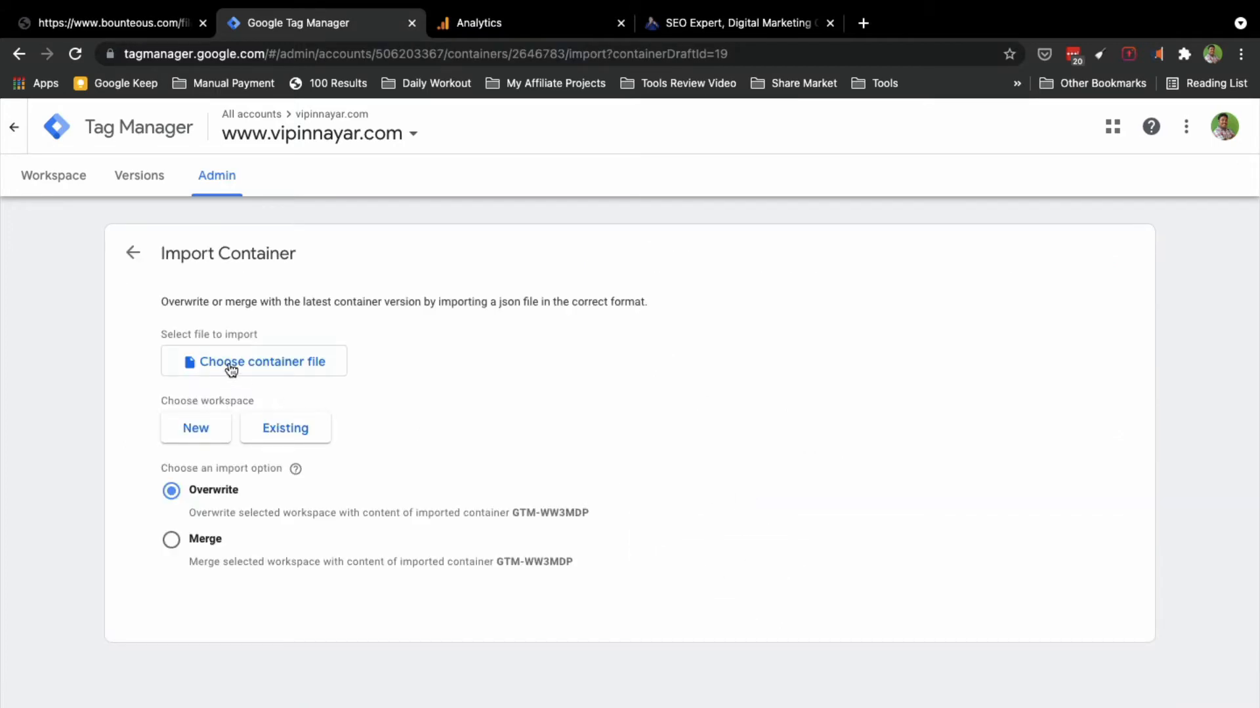
Step: Load google-recipe-advanced.json from Desktop into Default Workspace with Overwrite and preview the changes
click(257, 369)
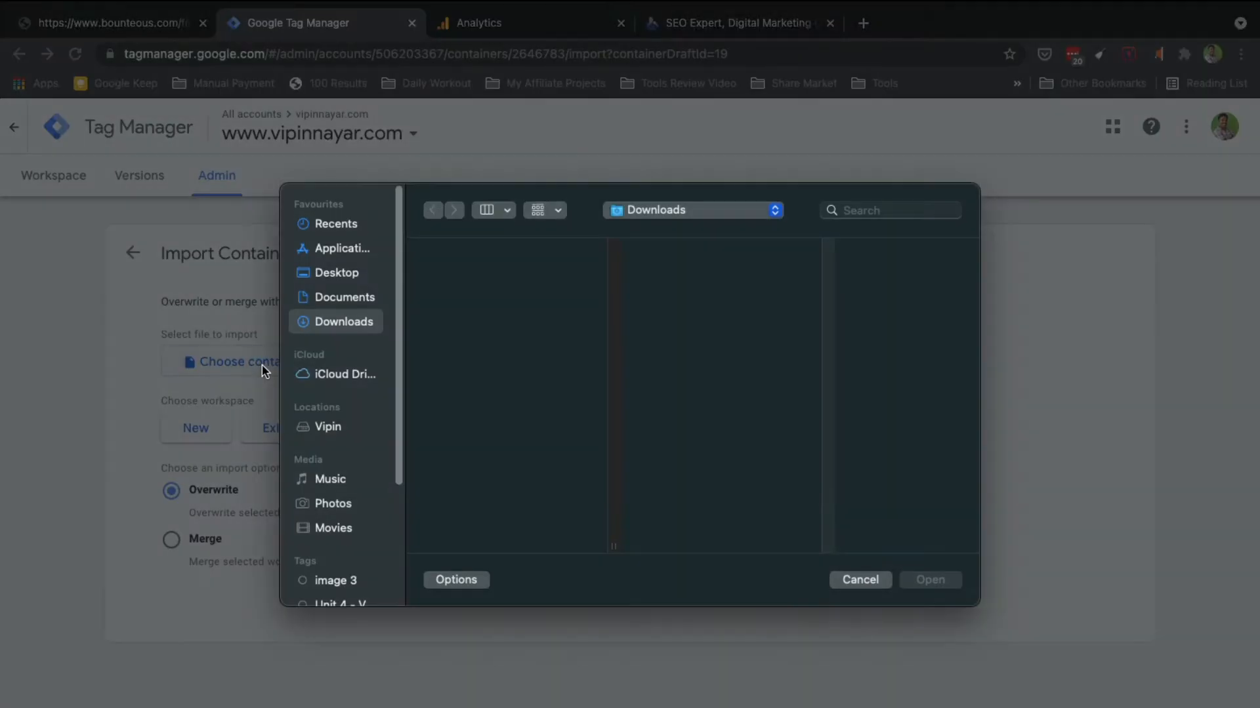
click(337, 277)
click(452, 261)
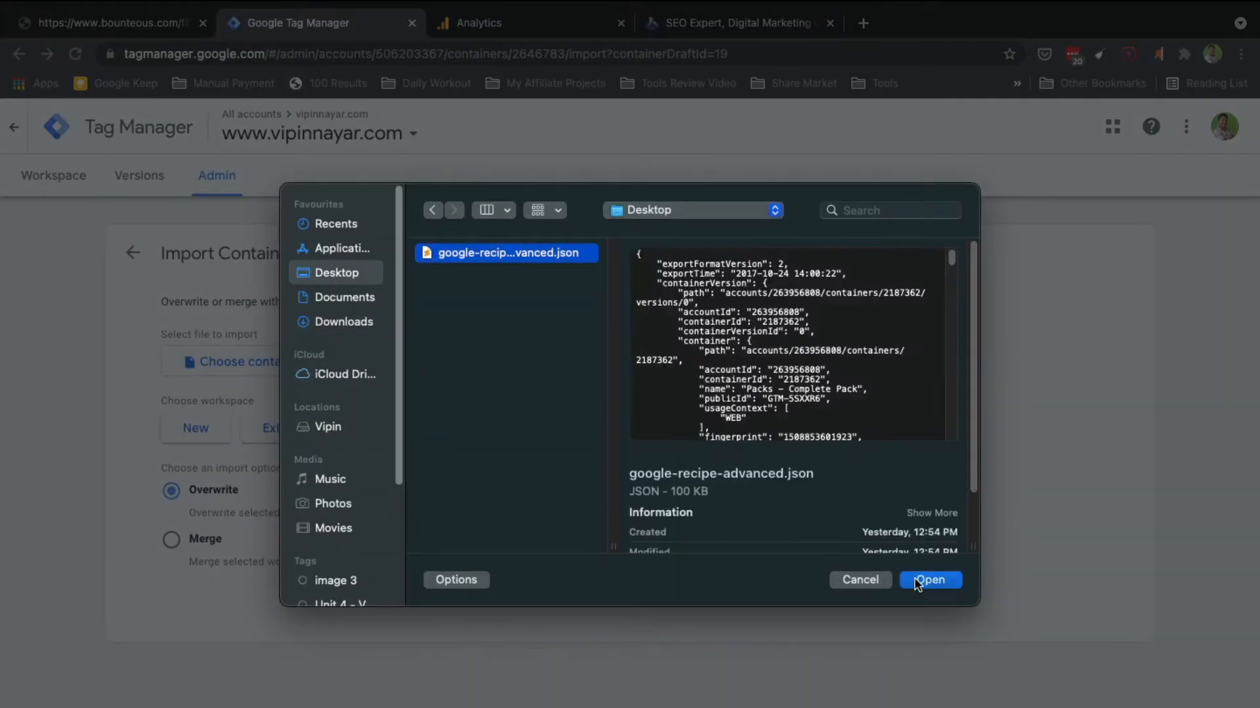
click(930, 581)
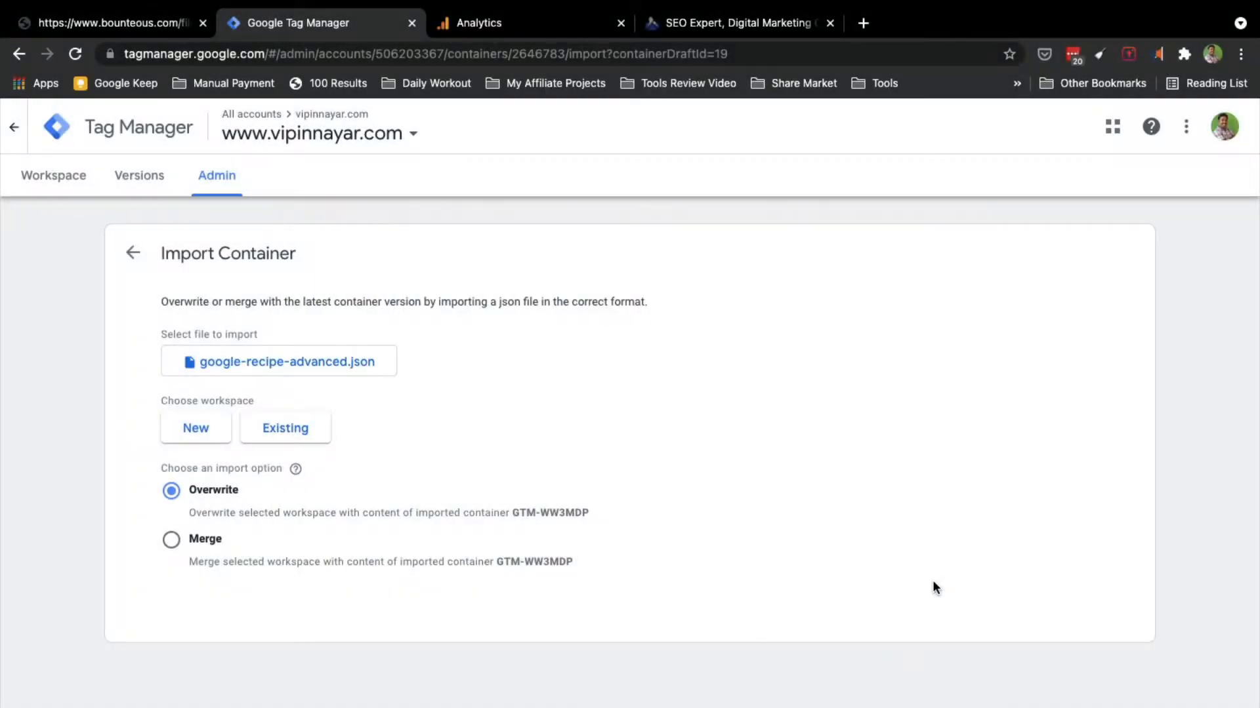
click(294, 436)
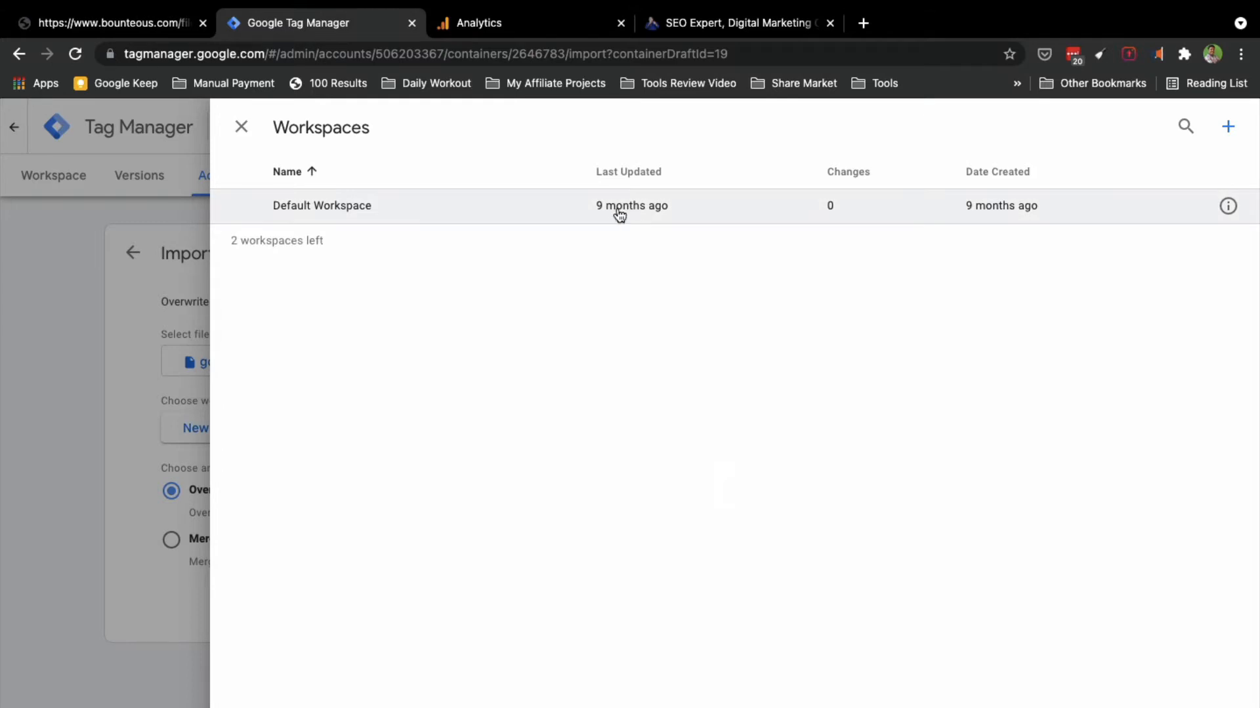
click(617, 209)
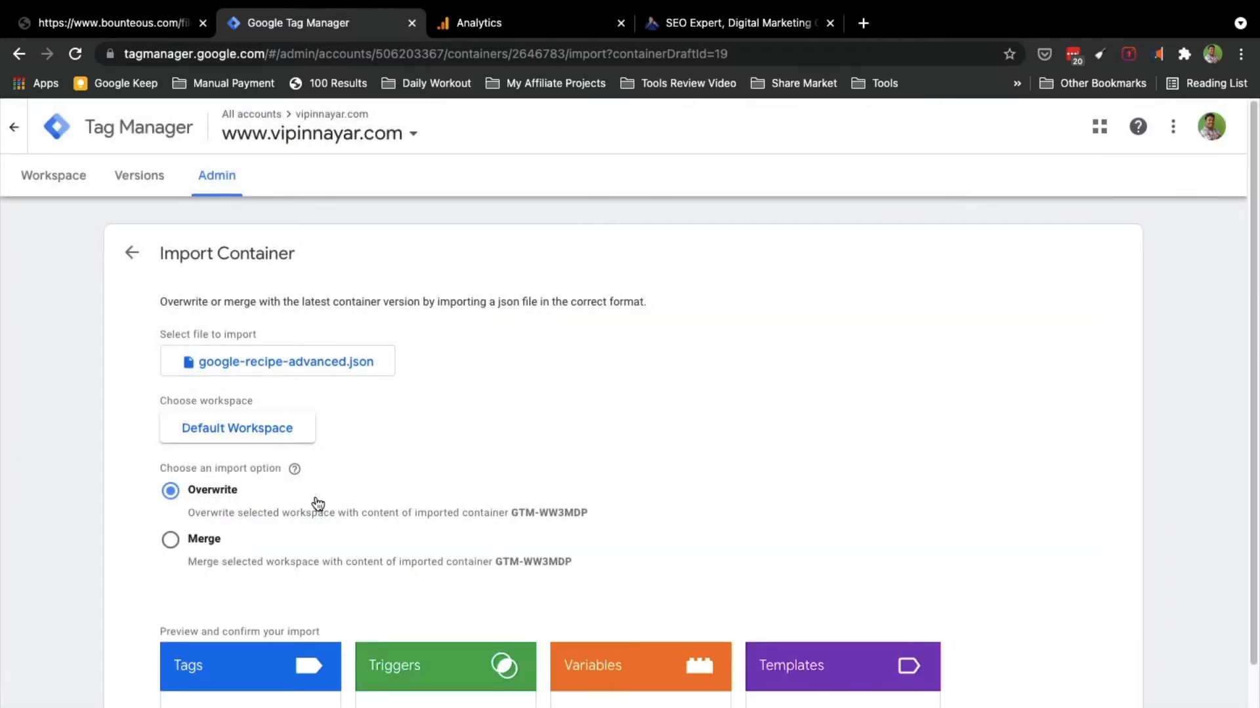
scroll(308, 488, down, 3)
scroll(262, 474, down, 2)
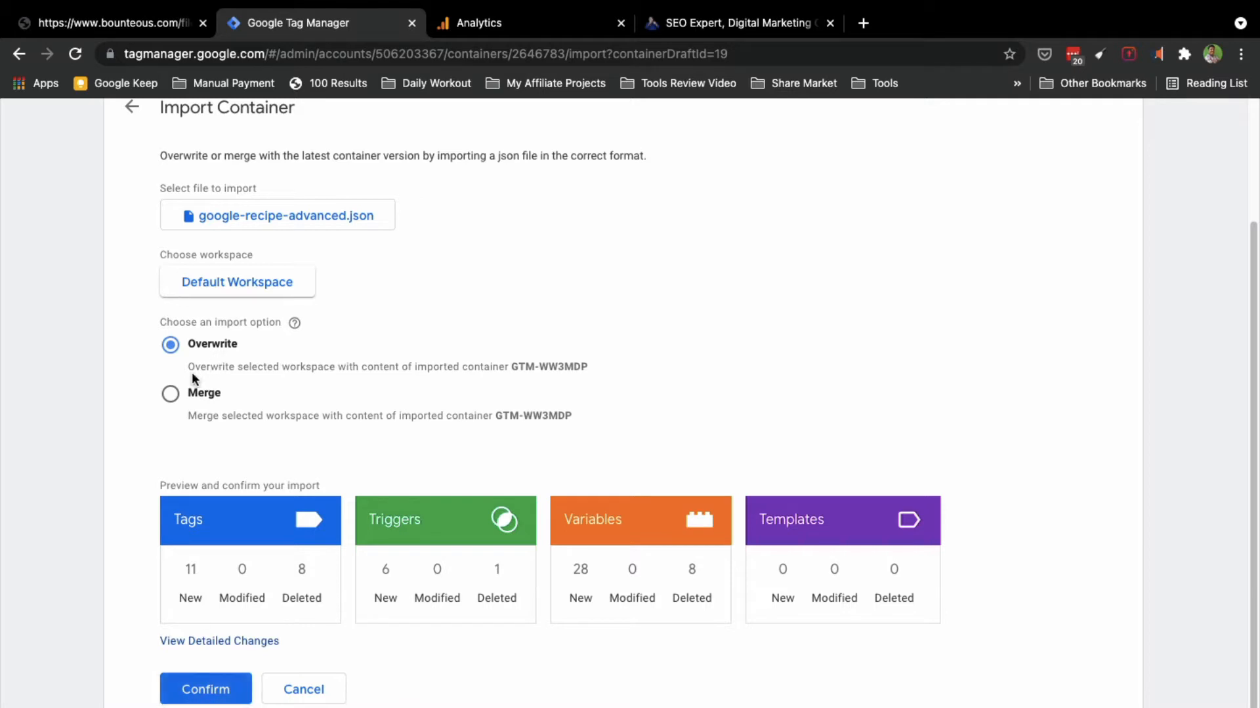
Step: Confirm the import, then list the Variables down to the YOUR_GA_TRACKING_ID constant
click(204, 699)
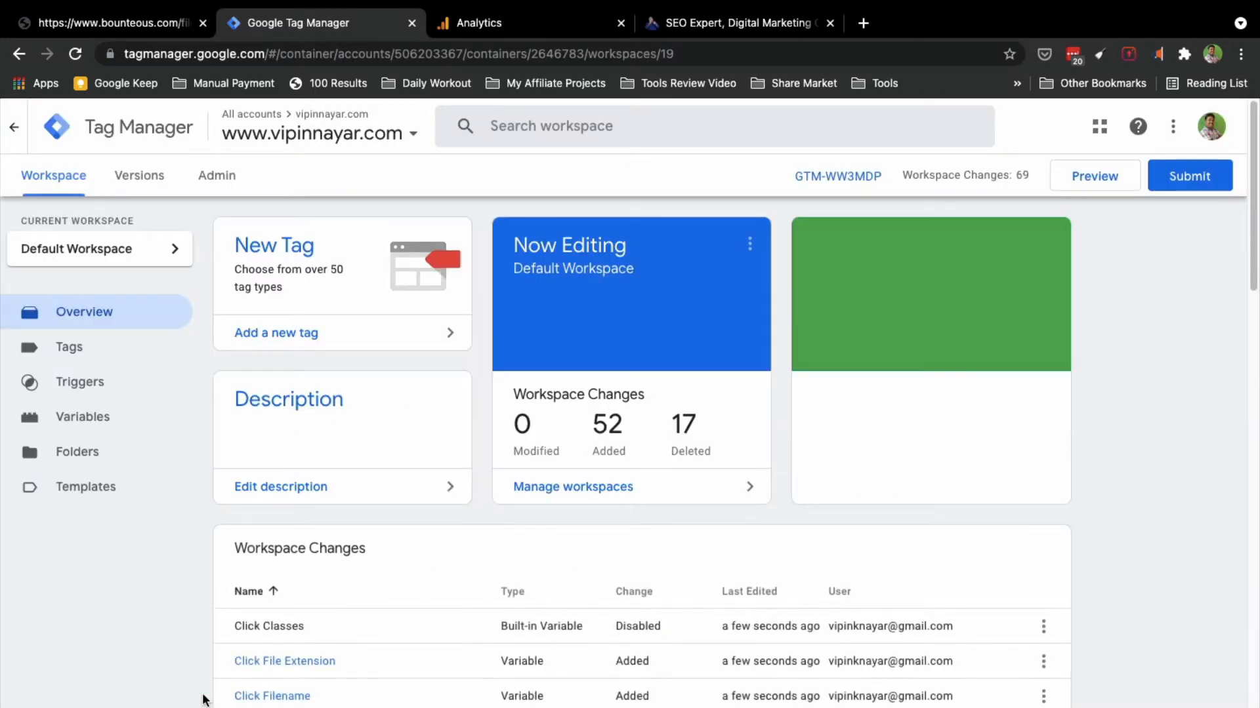
scroll(203, 701, down, 6)
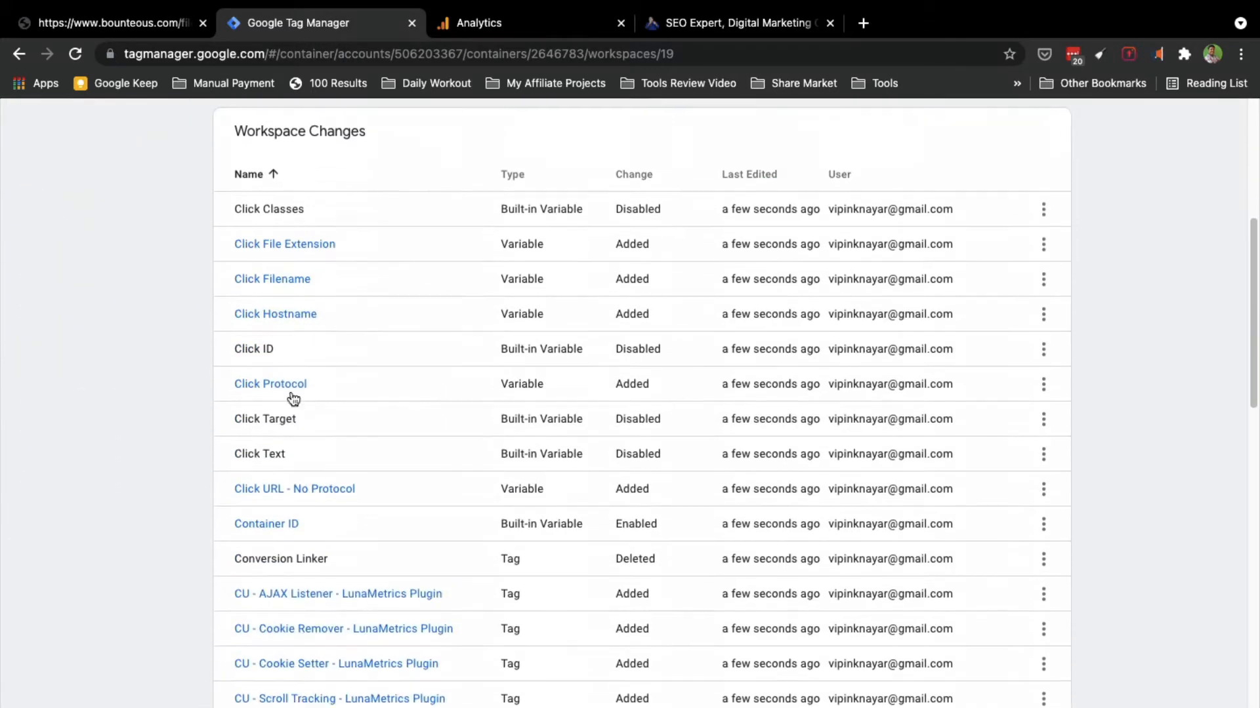
scroll(302, 571, down, 2)
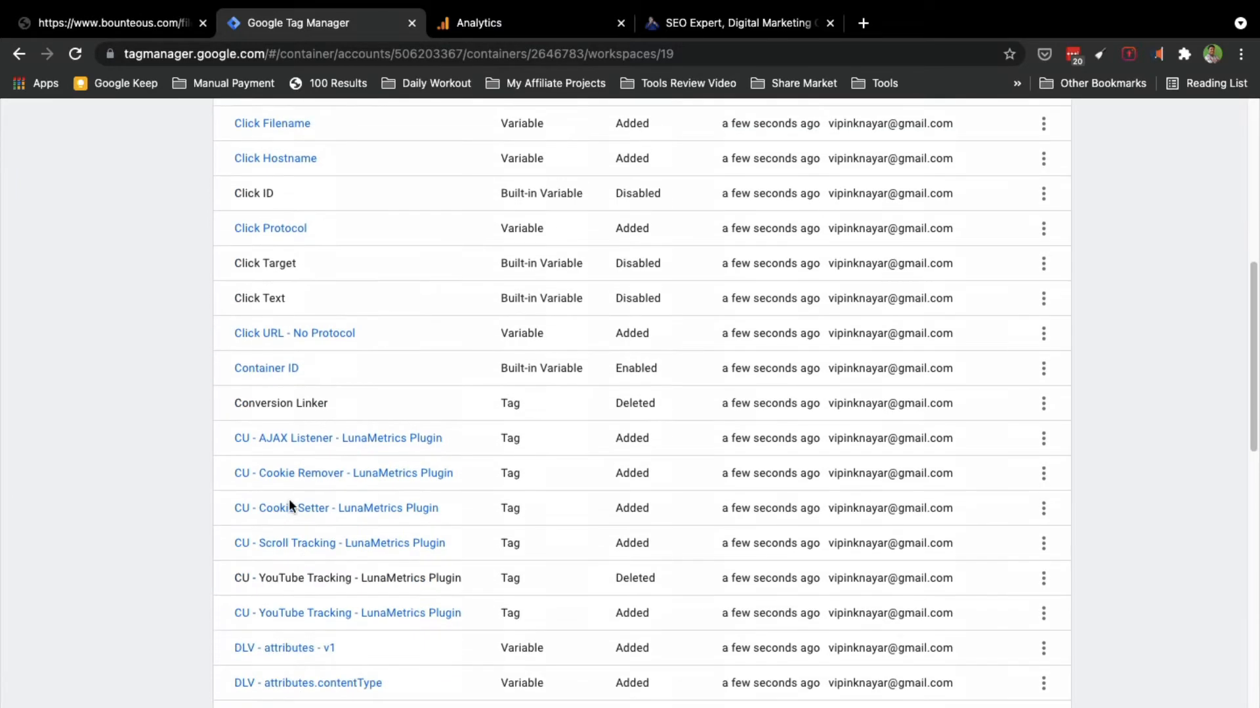
scroll(290, 559, down, 3)
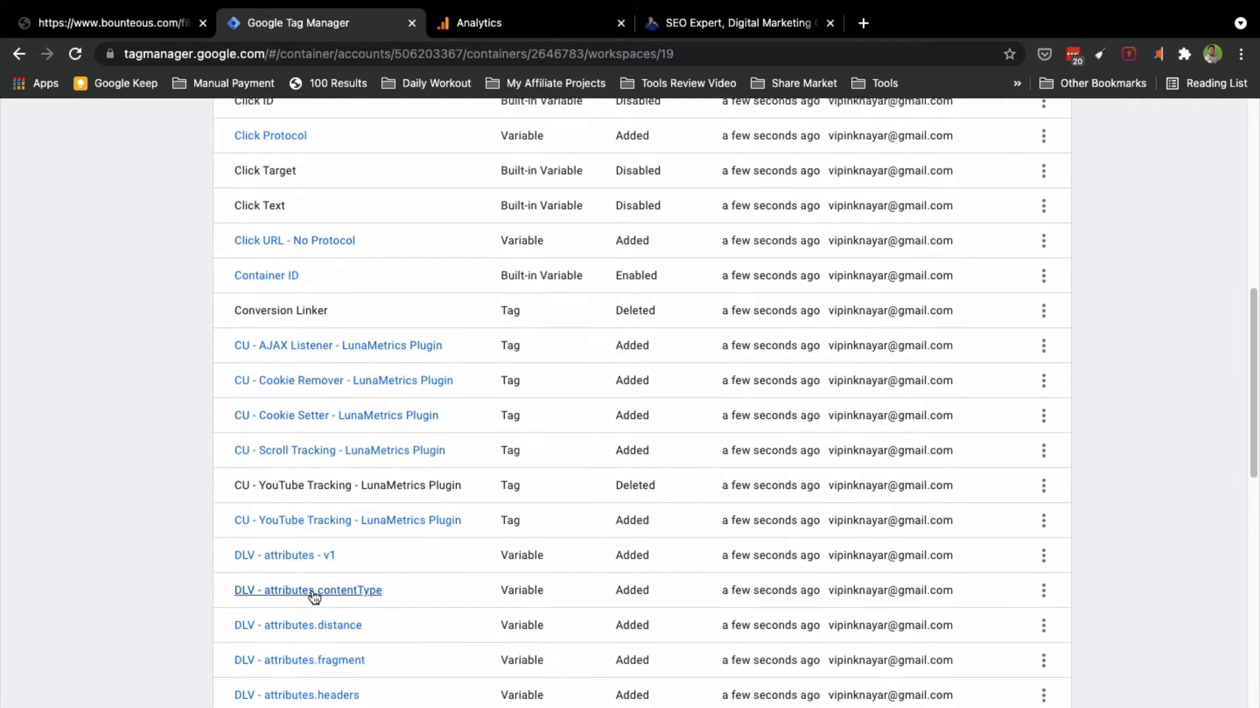
scroll(222, 413, up, 15)
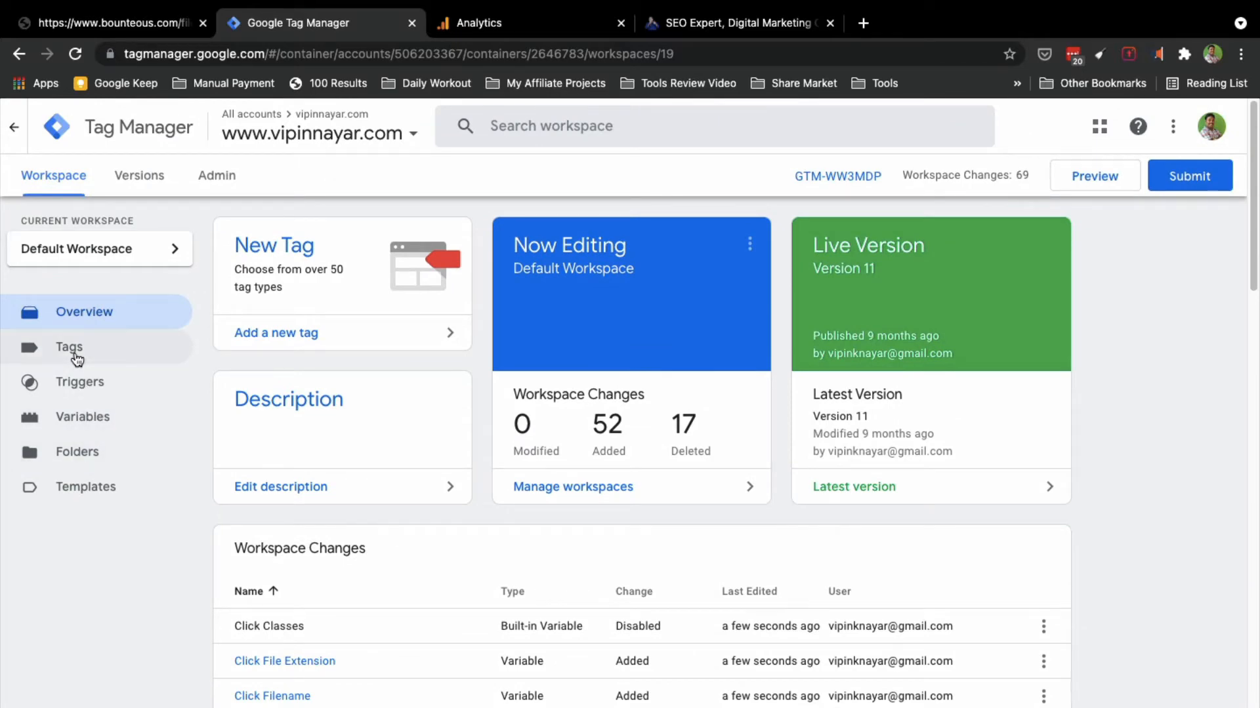
click(83, 425)
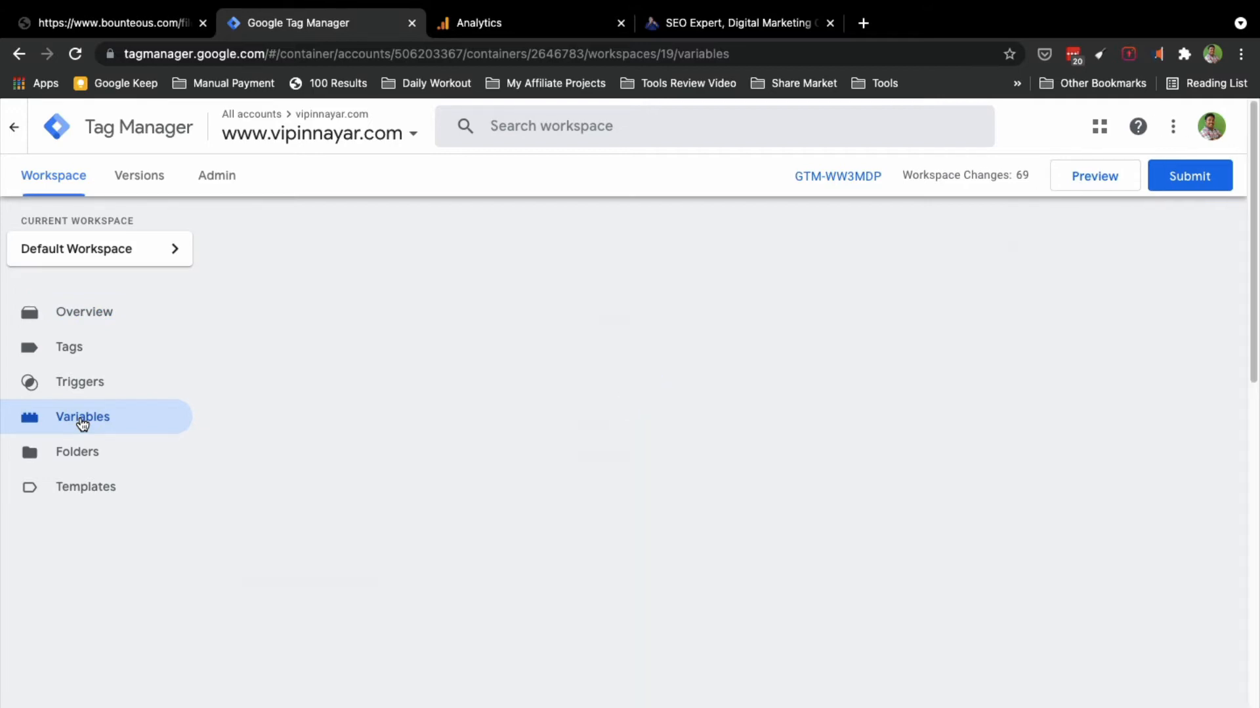
scroll(380, 498, down, 15)
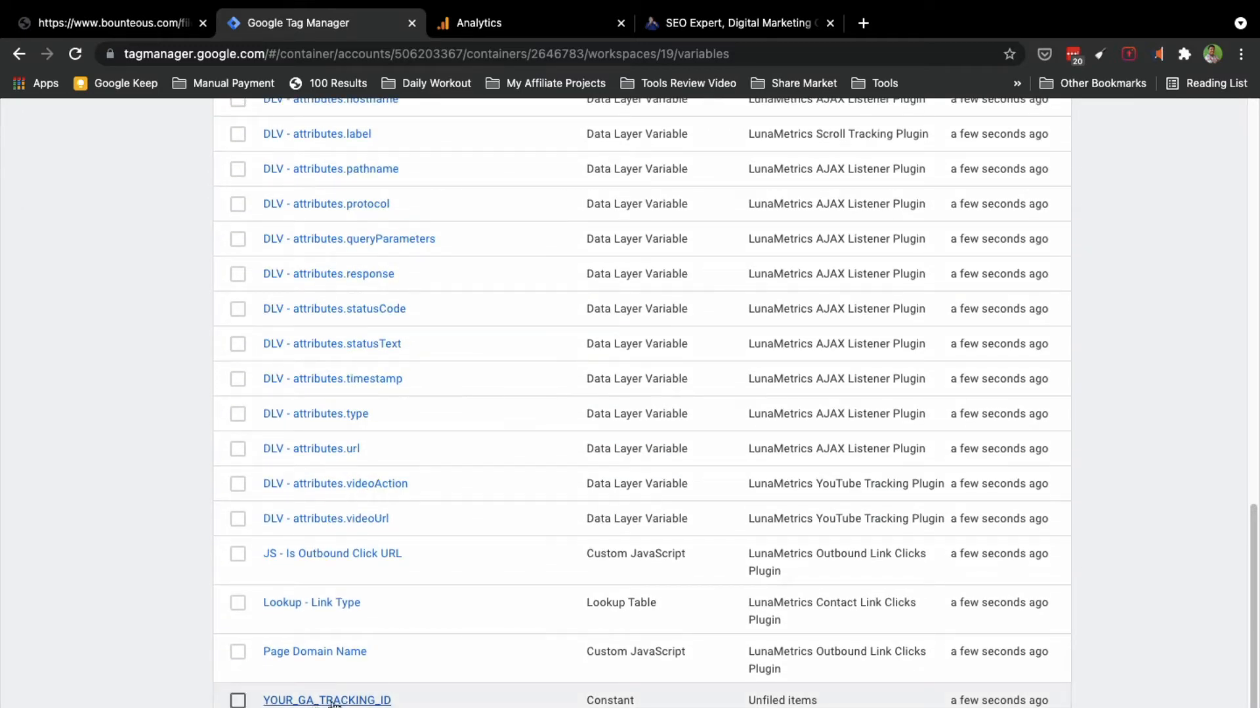
Step: Edit the YOUR_GA_TRACKING_ID constant, delete its UA-XXXXXX-YY value, then go to Analytics
click(333, 700)
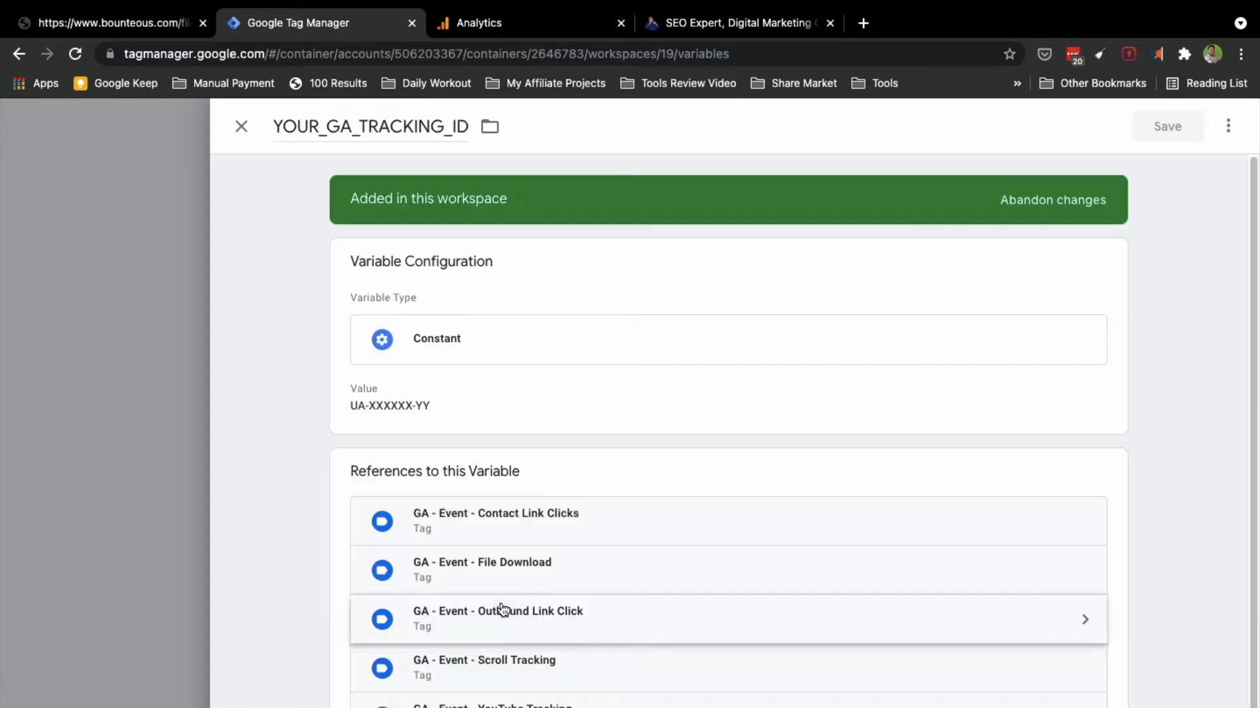
click(388, 404)
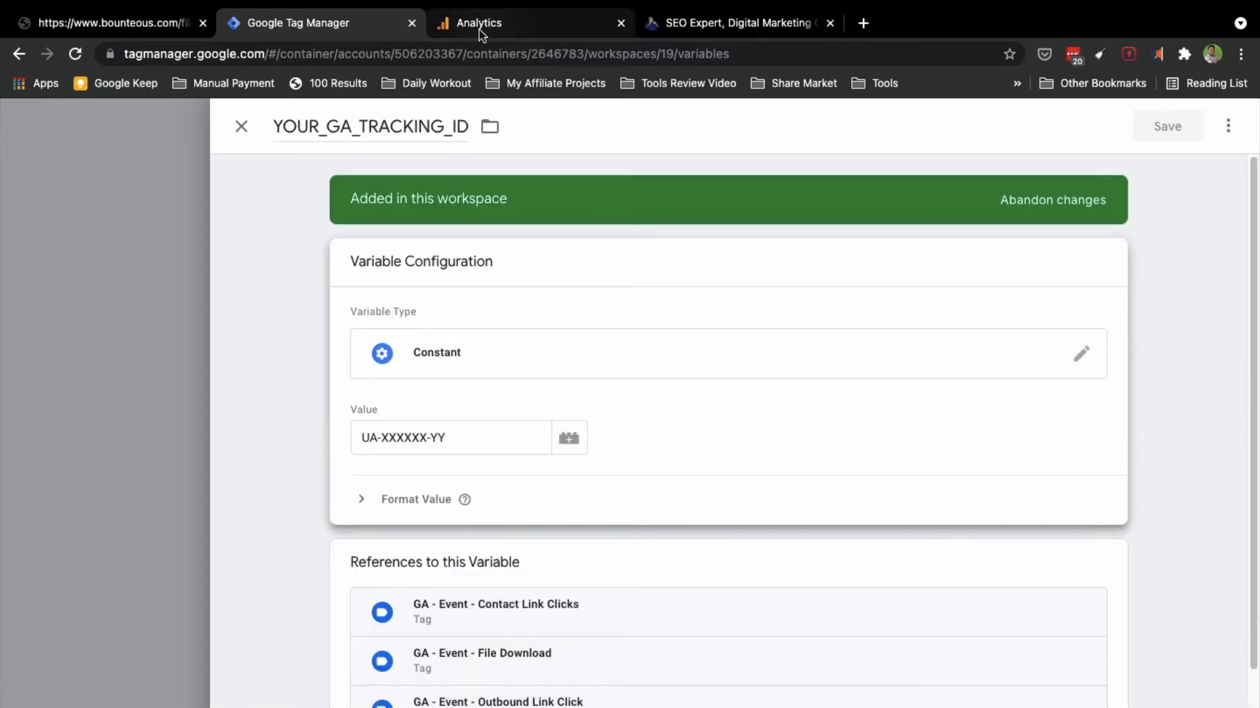
click(570, 441)
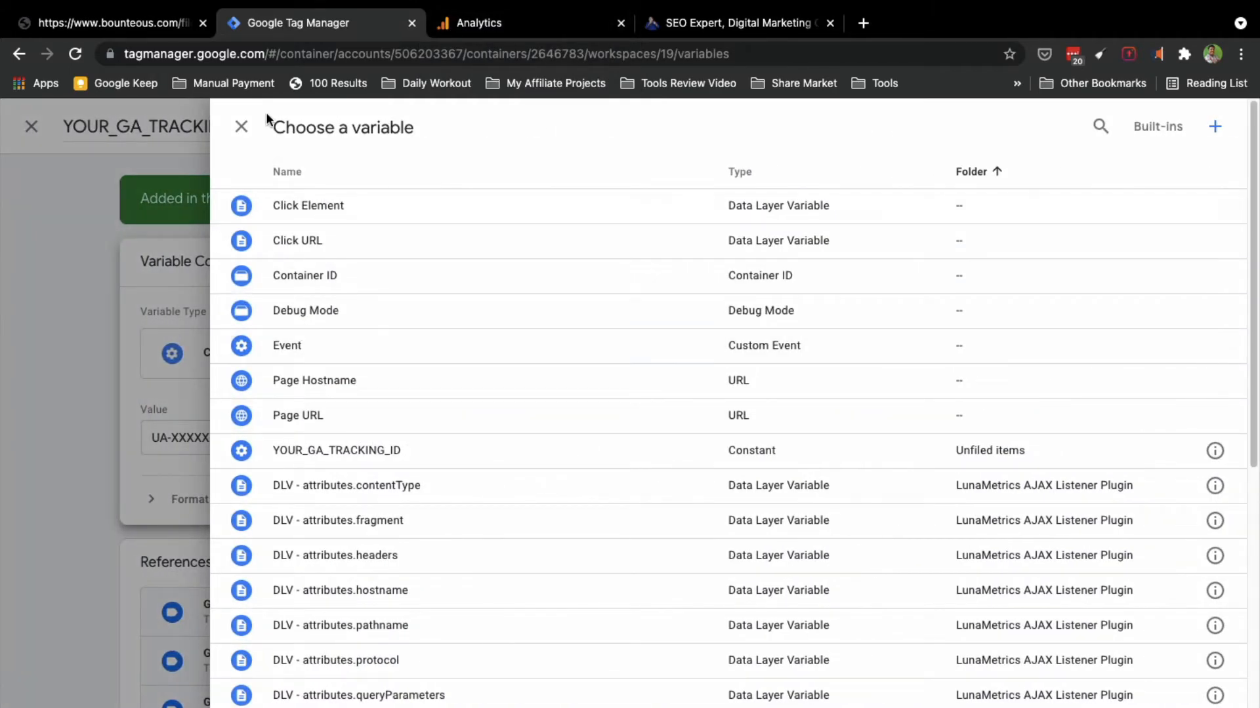
click(242, 127)
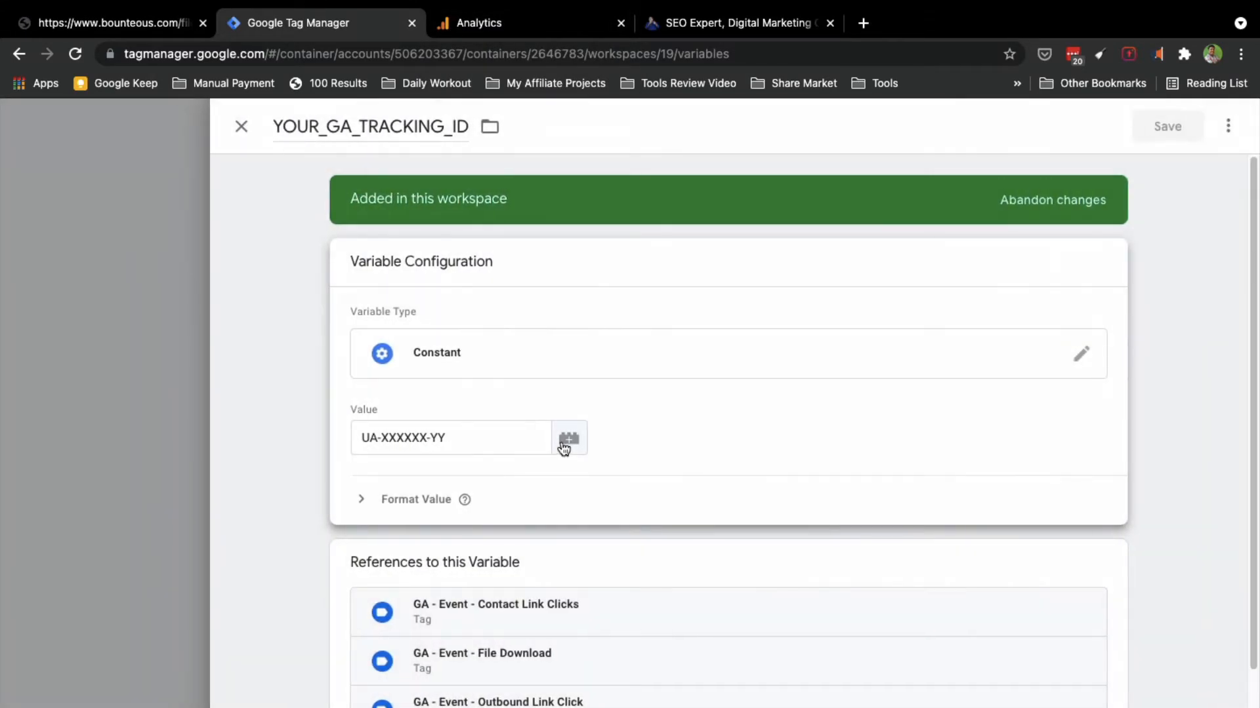
click(567, 443)
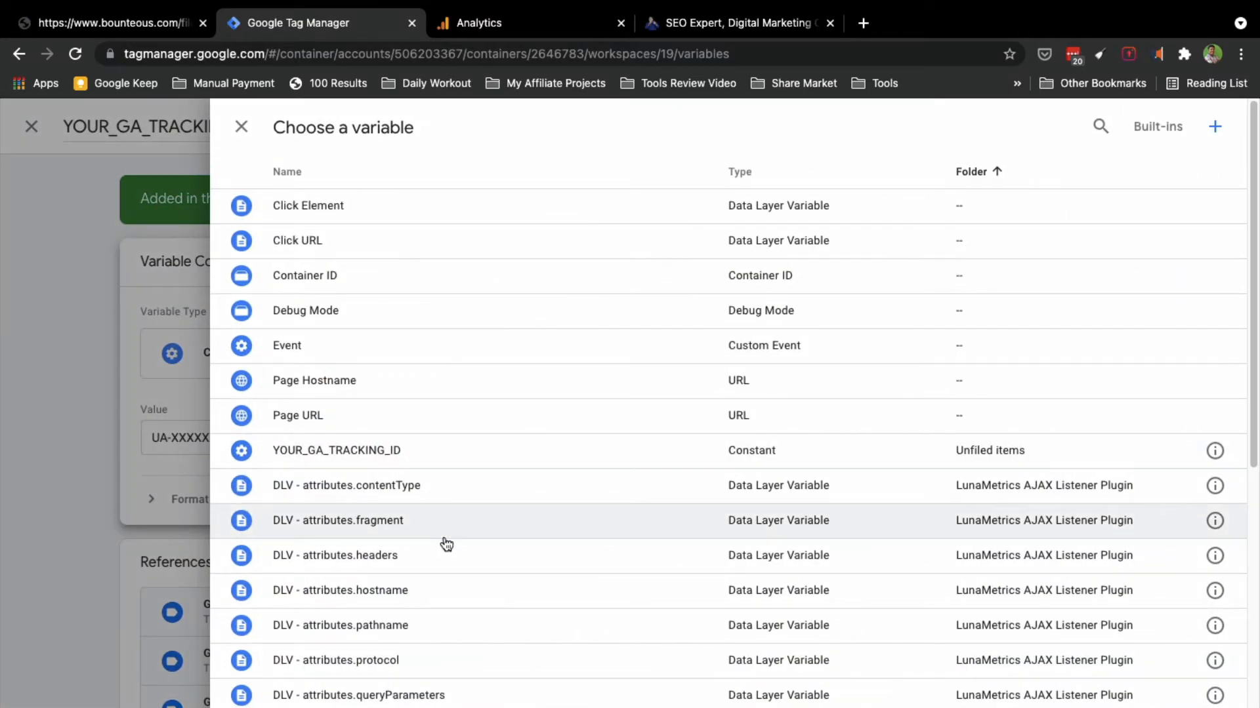
scroll(446, 545, down, 10)
scroll(443, 543, up, 10)
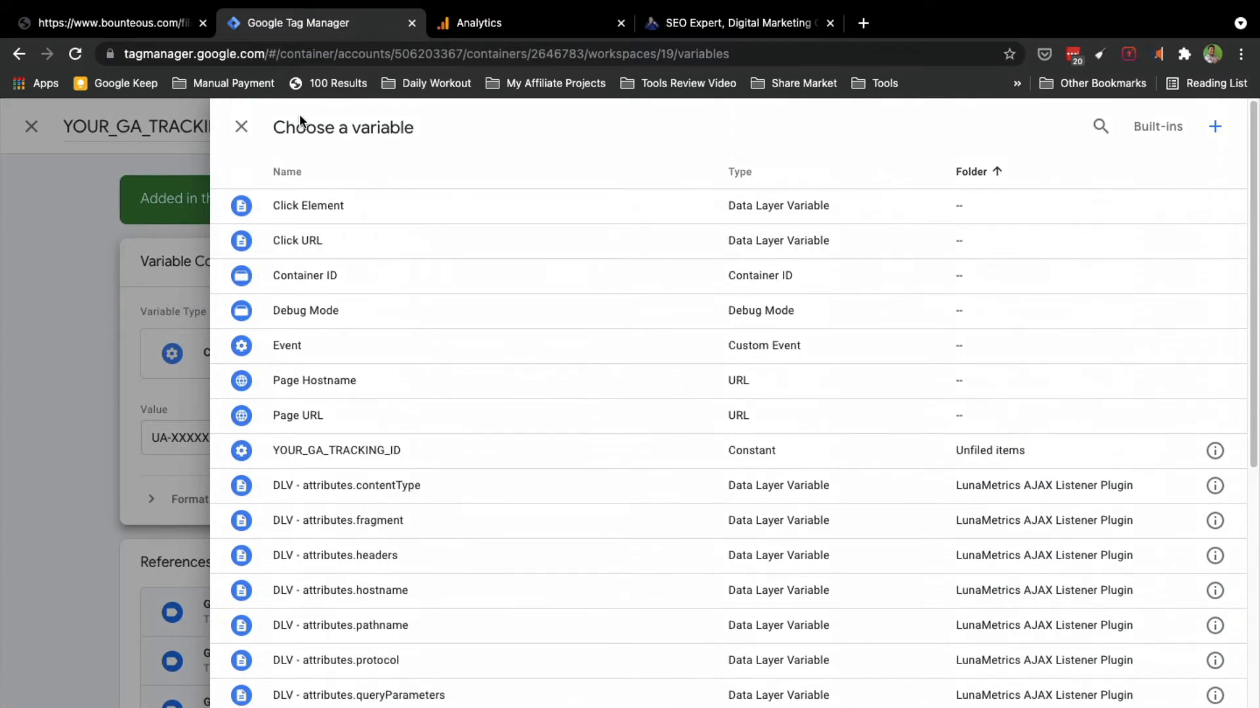
click(242, 128)
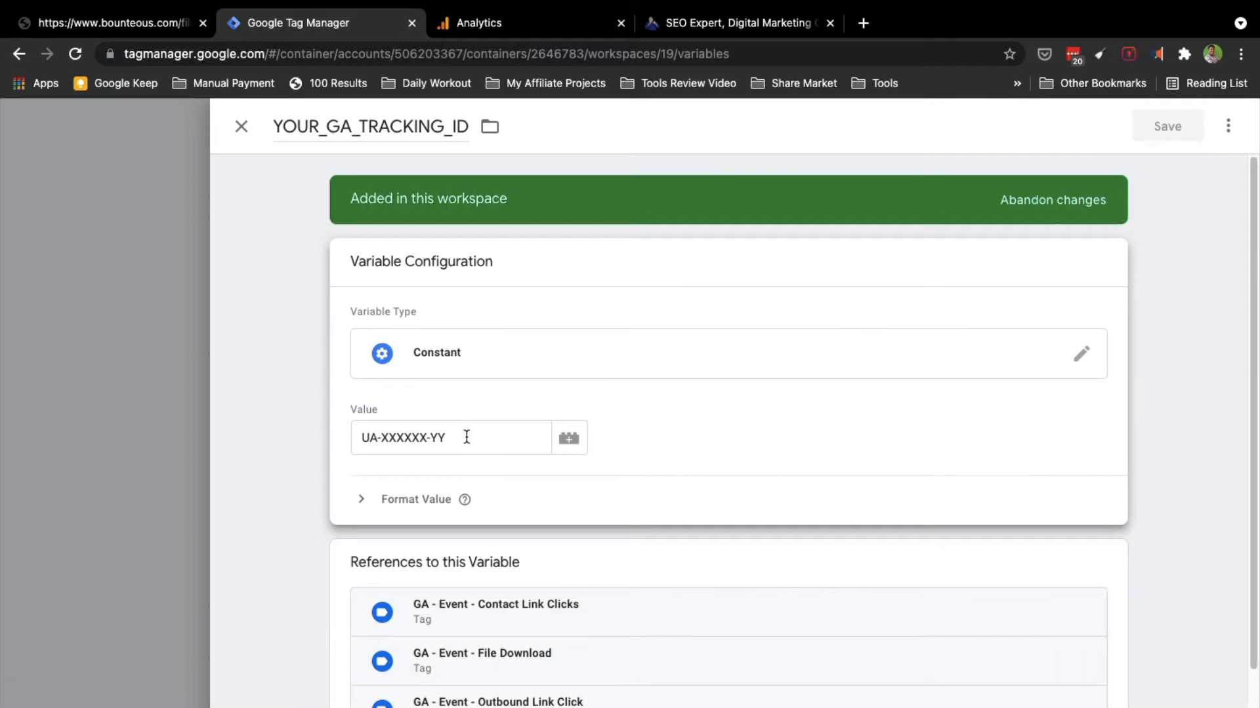
click(466, 437)
key(BackSpace)
key(BackSpace)
key(BackSpace)
key(BackSpace)
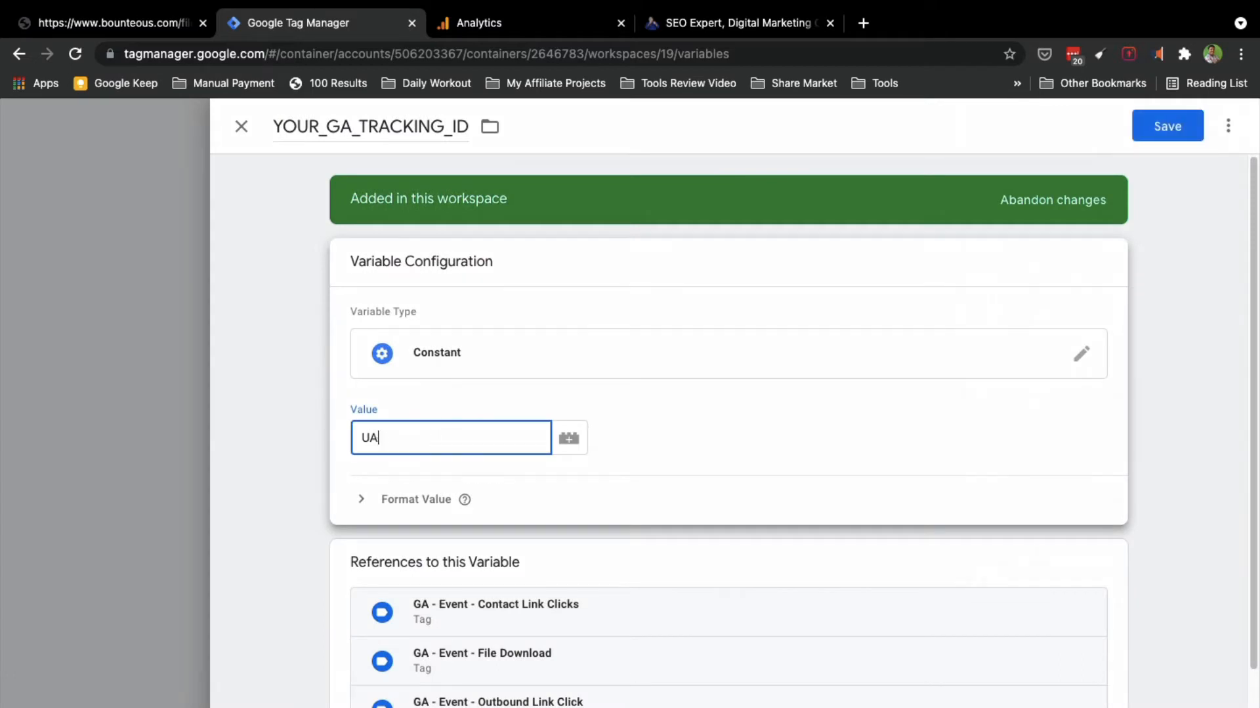
click(496, 26)
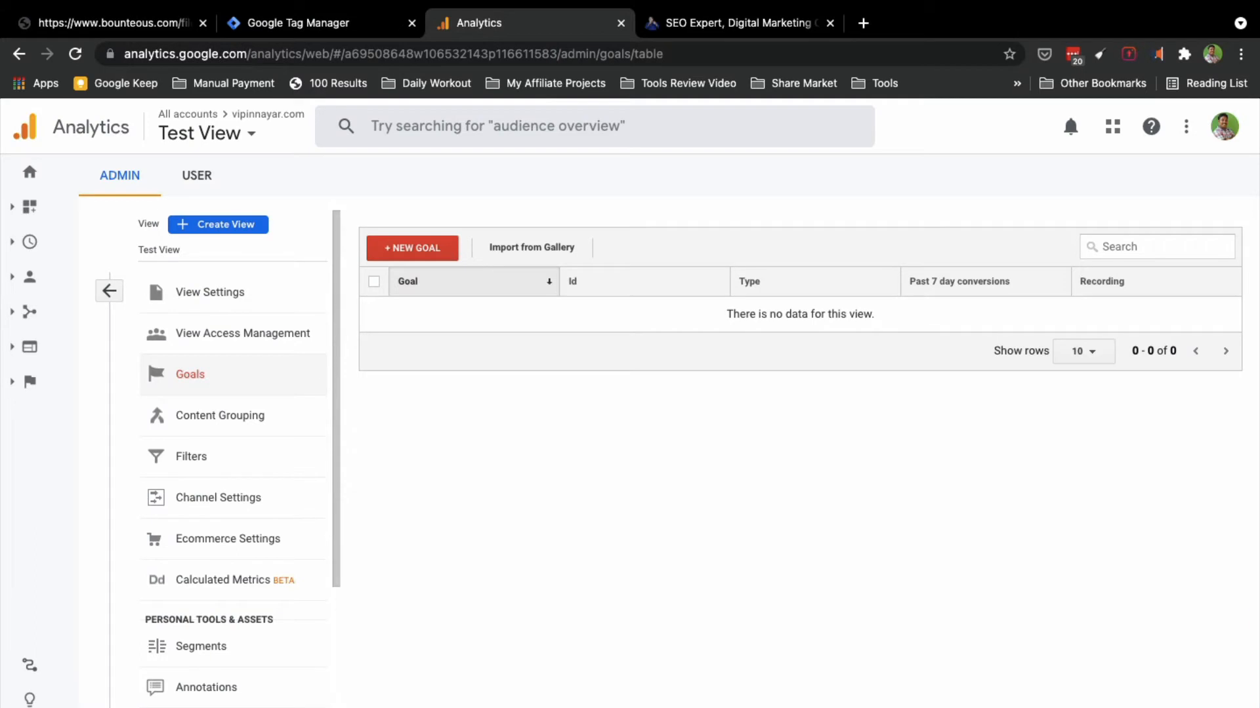
Step: Copy the property's Tracking ID from Admin > Tracking Info > Tracking Code
click(29, 707)
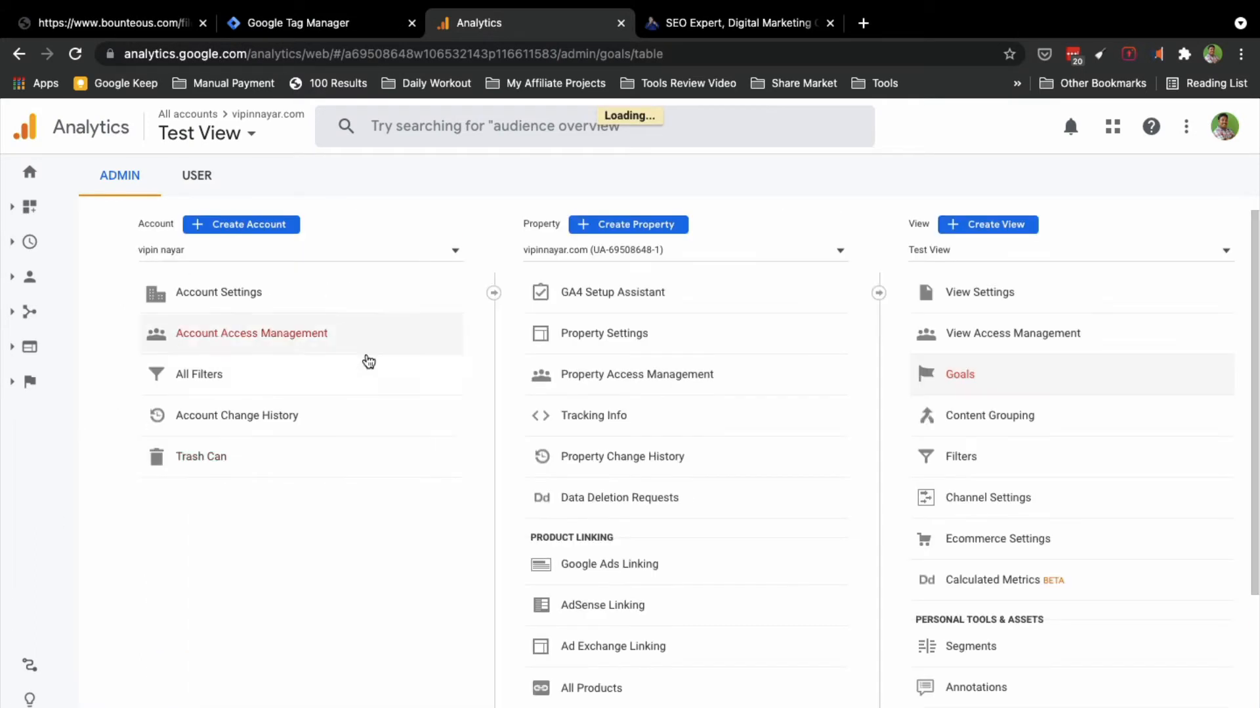
click(585, 419)
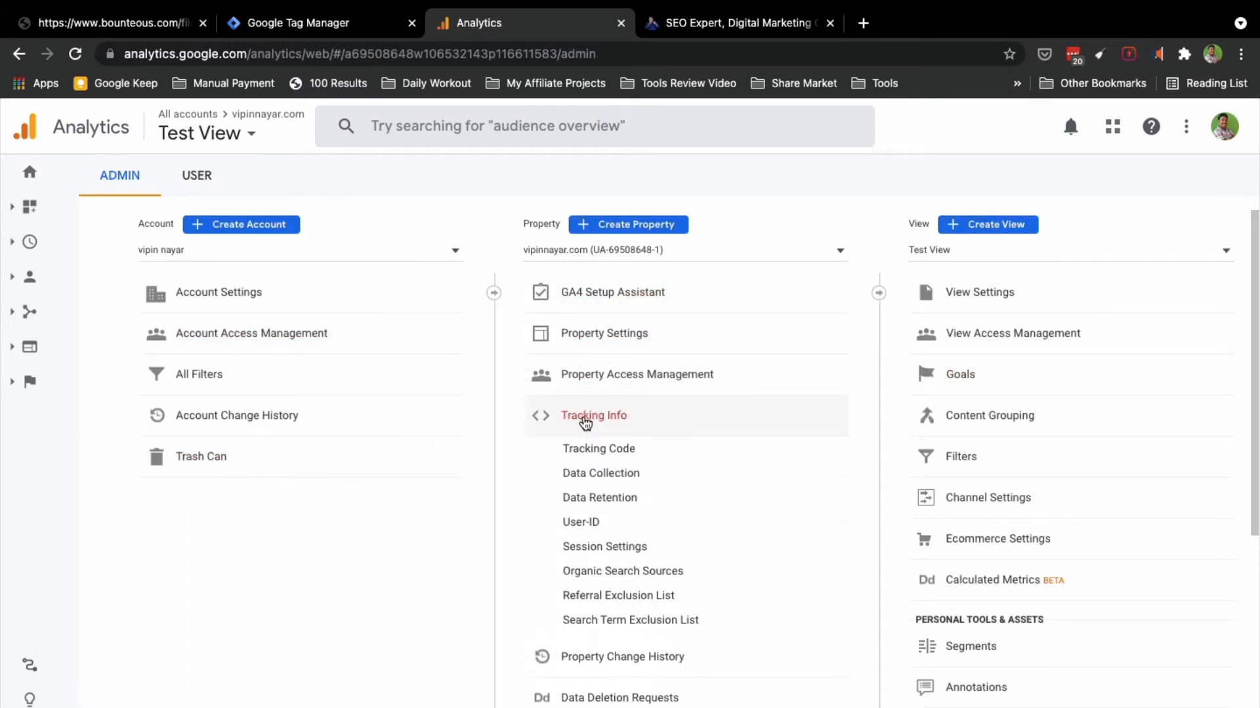
click(585, 448)
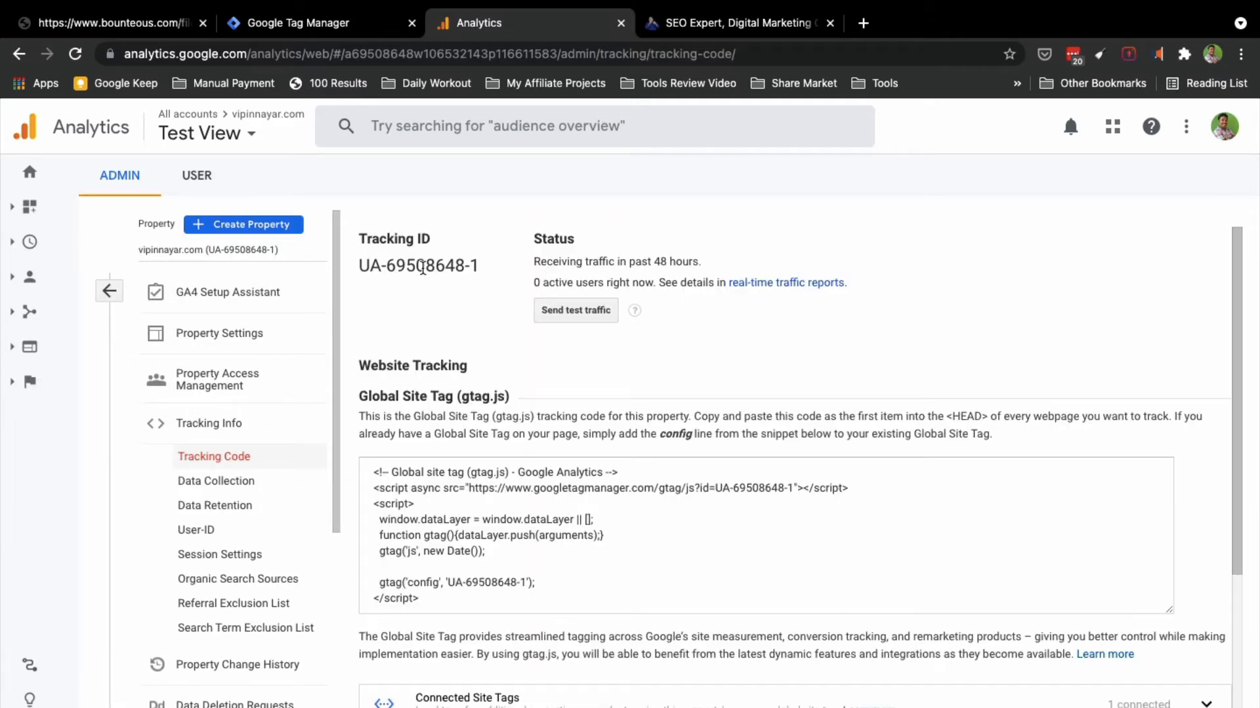
double_click(422, 267)
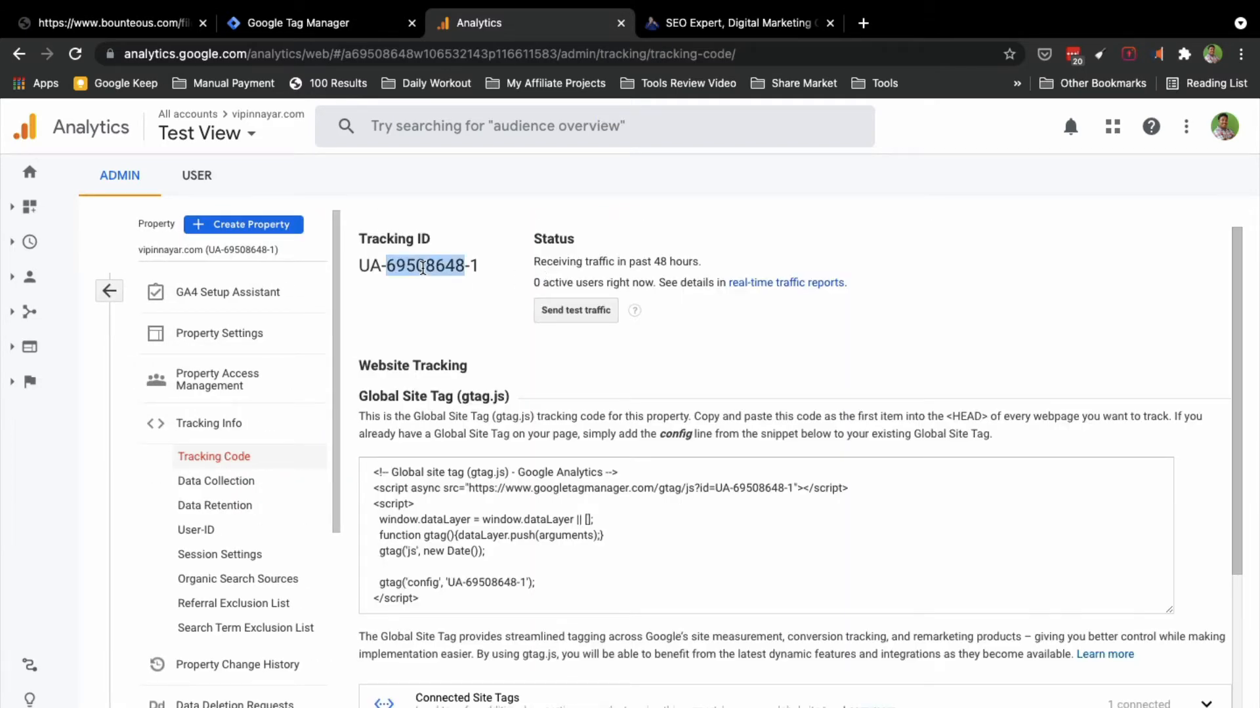
triple_click(422, 267)
key(super+c)
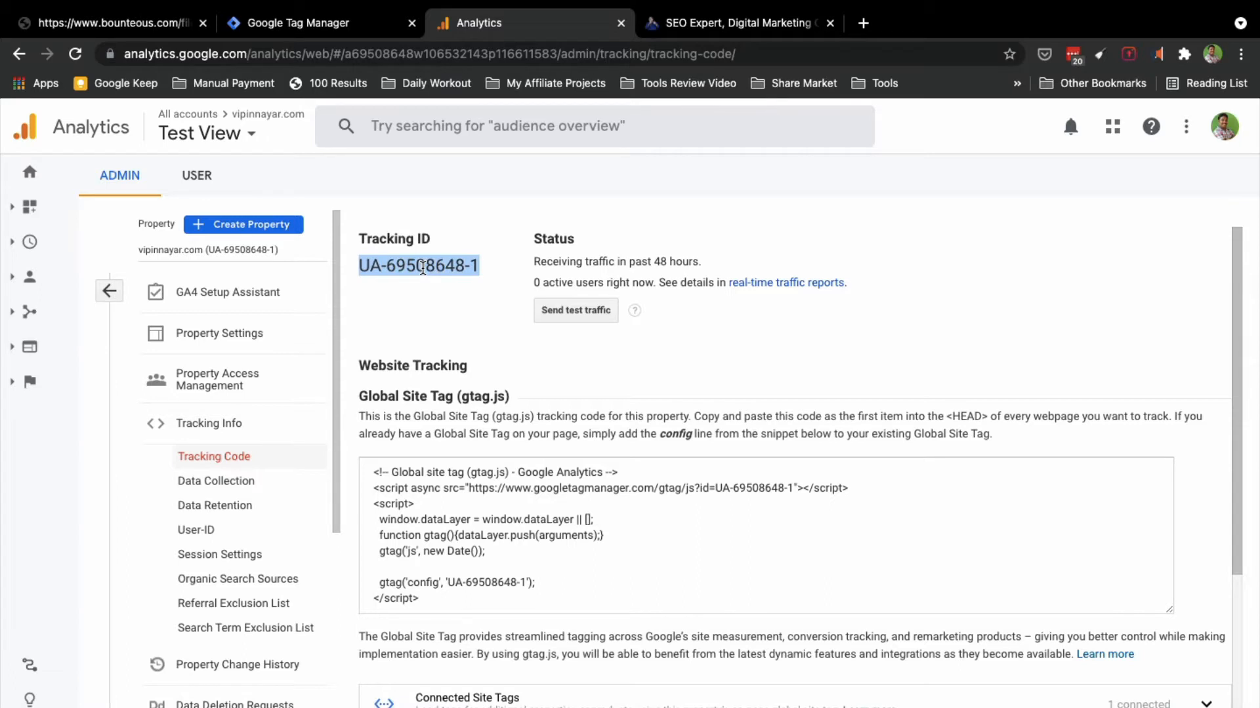
Step: Paste the Tracking ID into the YOUR_GA_TRACKING_ID constant's value and save it
click(346, 25)
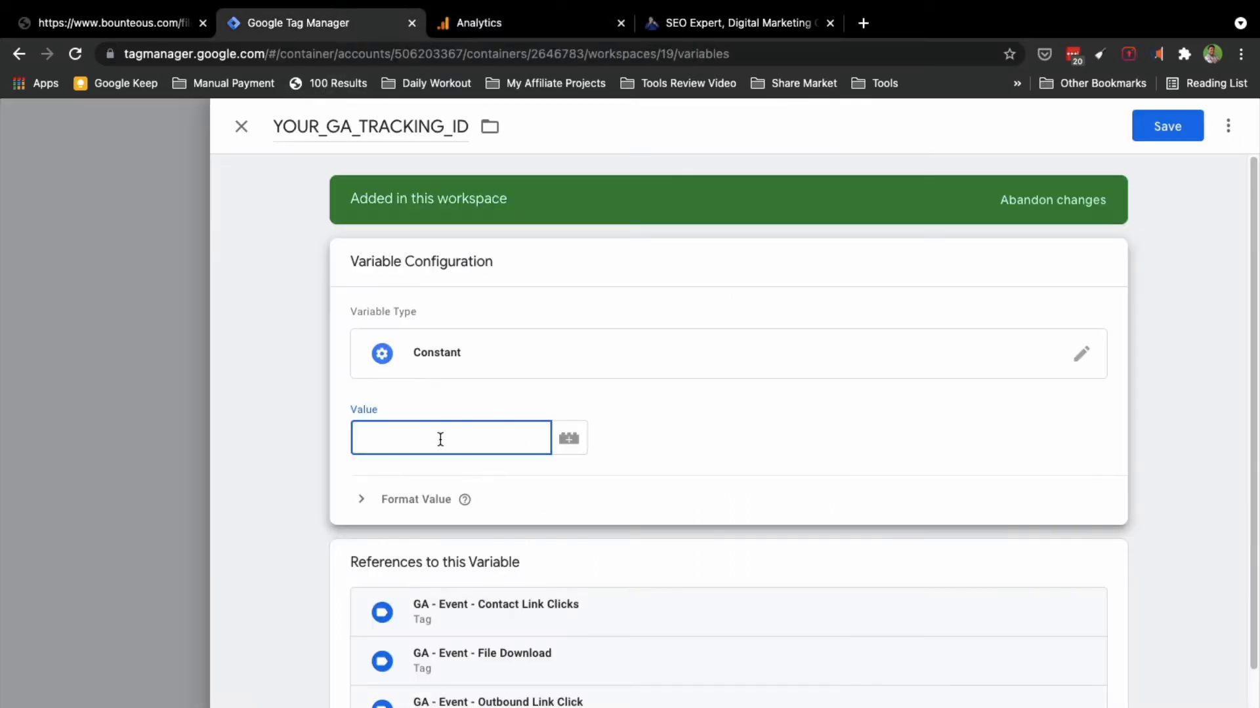
key(super+v)
click(1174, 126)
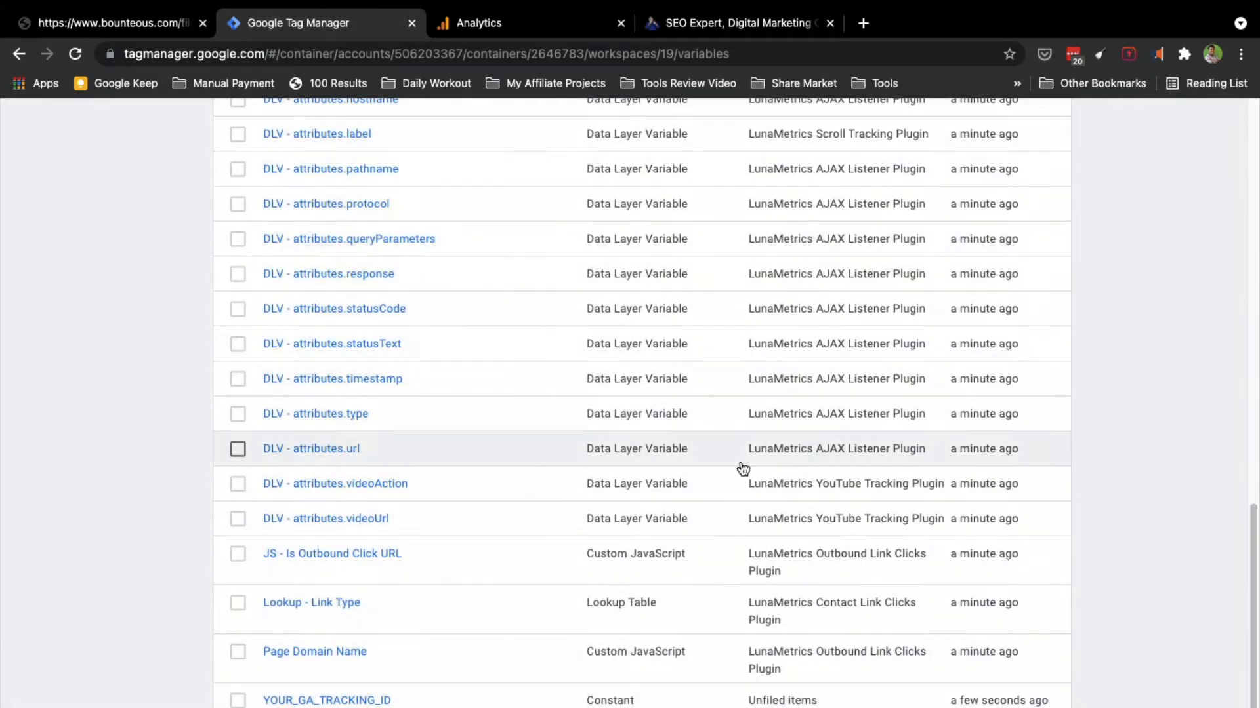
scroll(869, 458, up, 10)
scroll(1117, 325, up, 3)
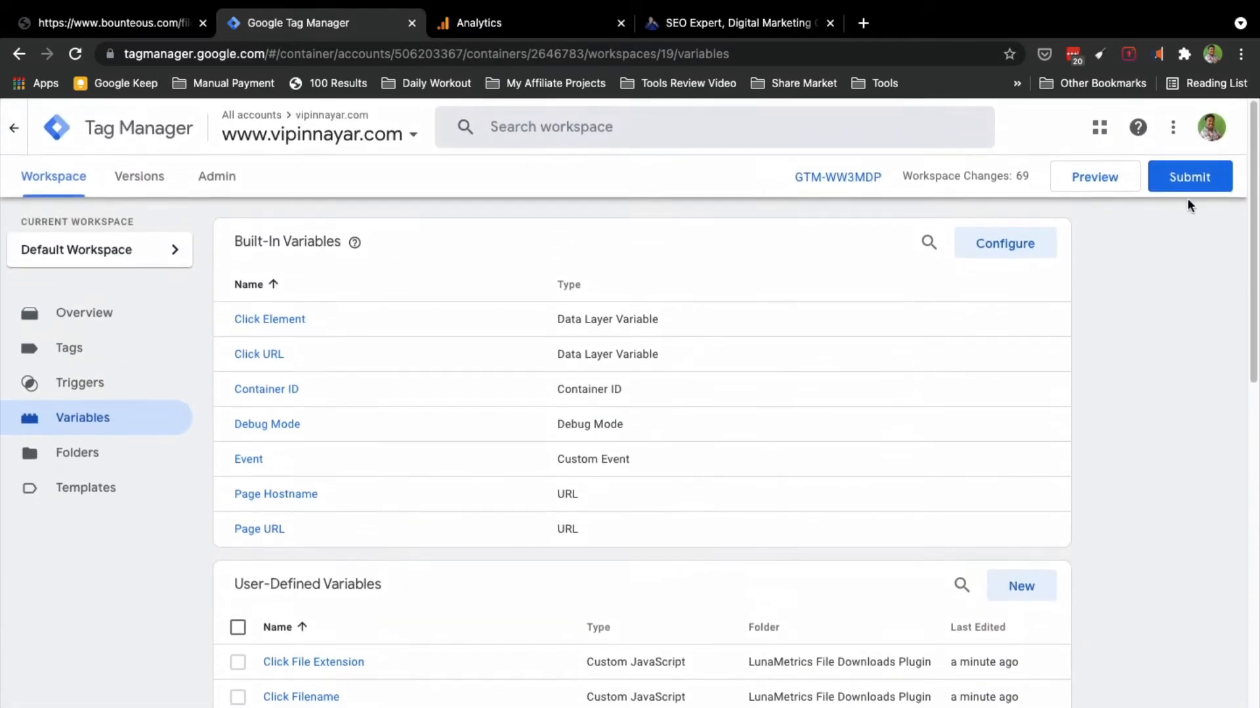
Step: Submit and publish the workspace as Version 12, named 'bulk'
click(1188, 187)
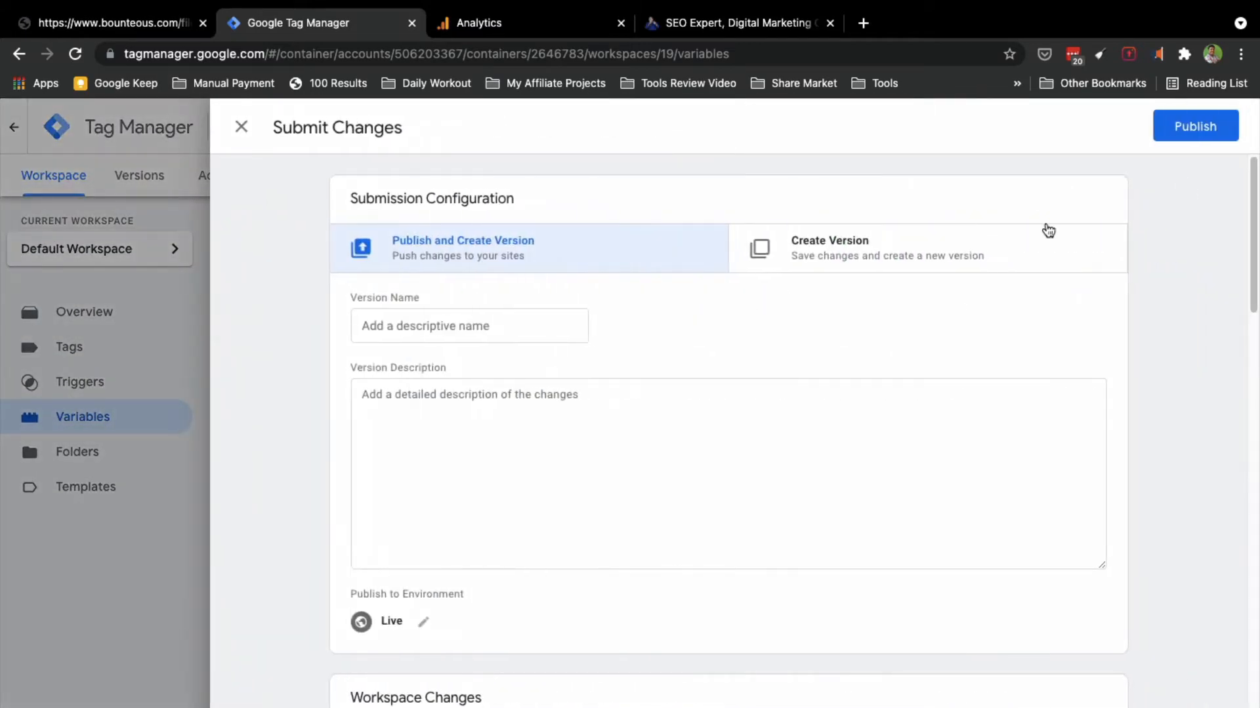
scroll(735, 485, down, 5)
scroll(765, 525, up, 5)
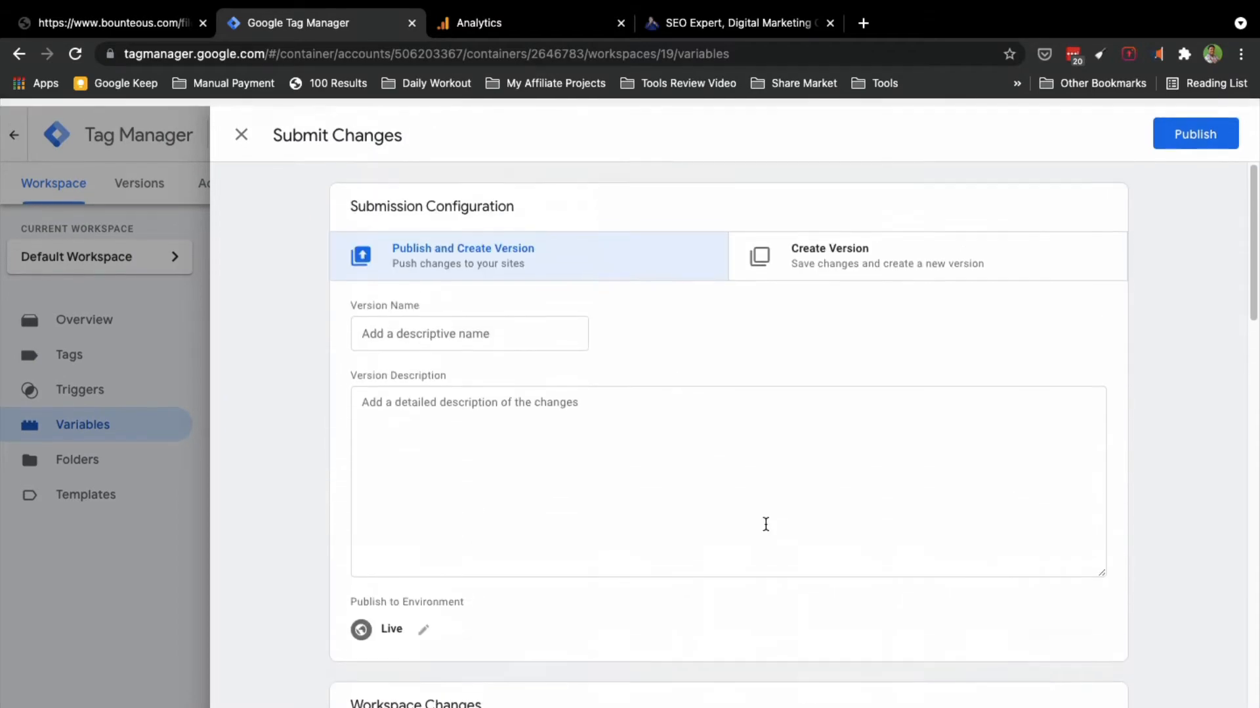
click(1190, 133)
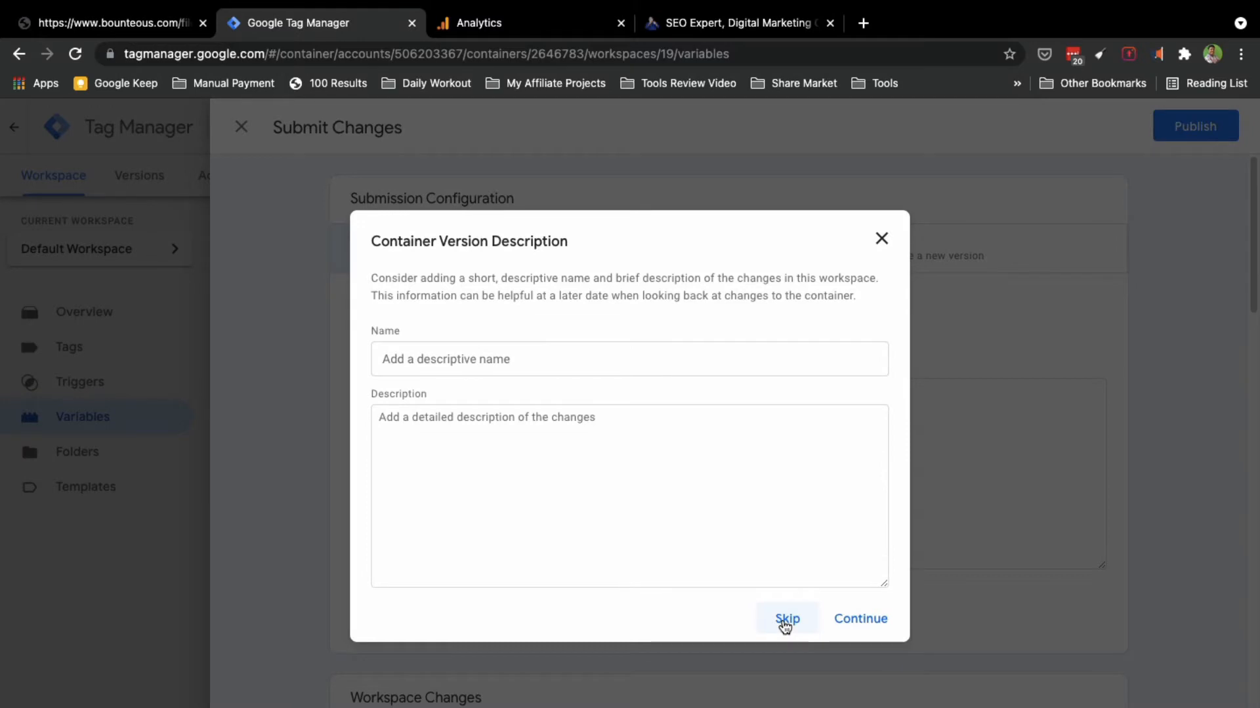
click(498, 352)
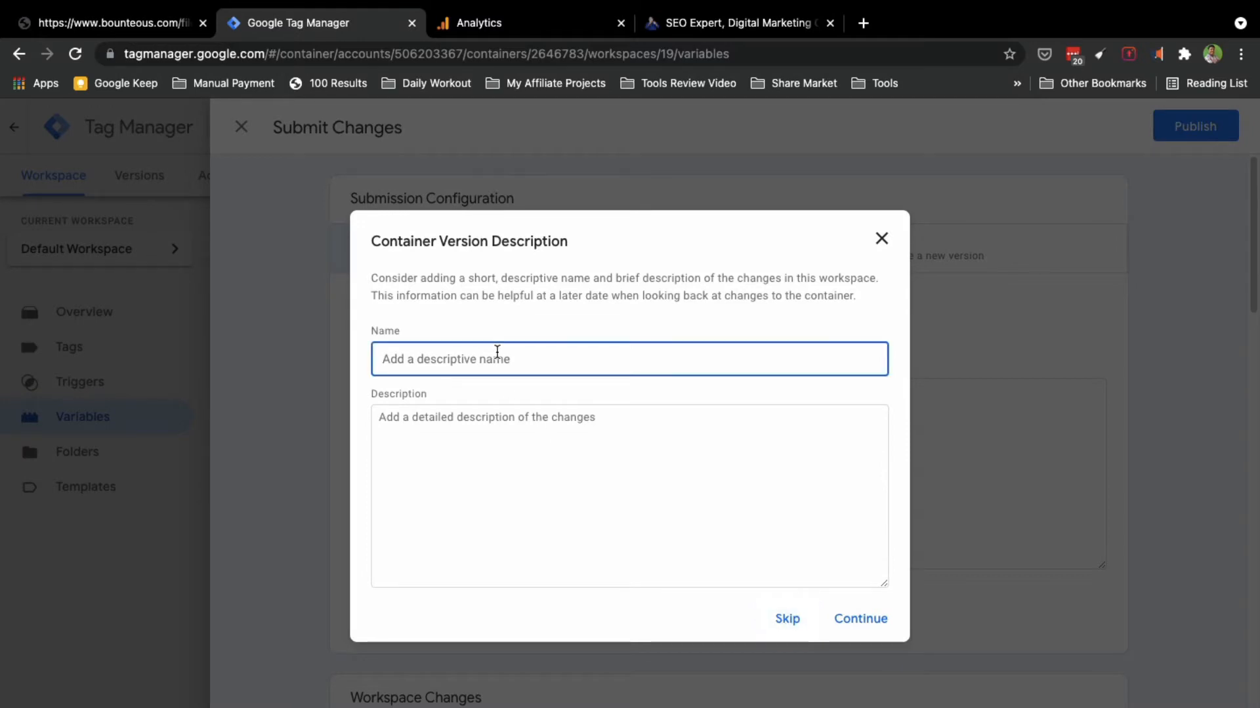
text(bulk)
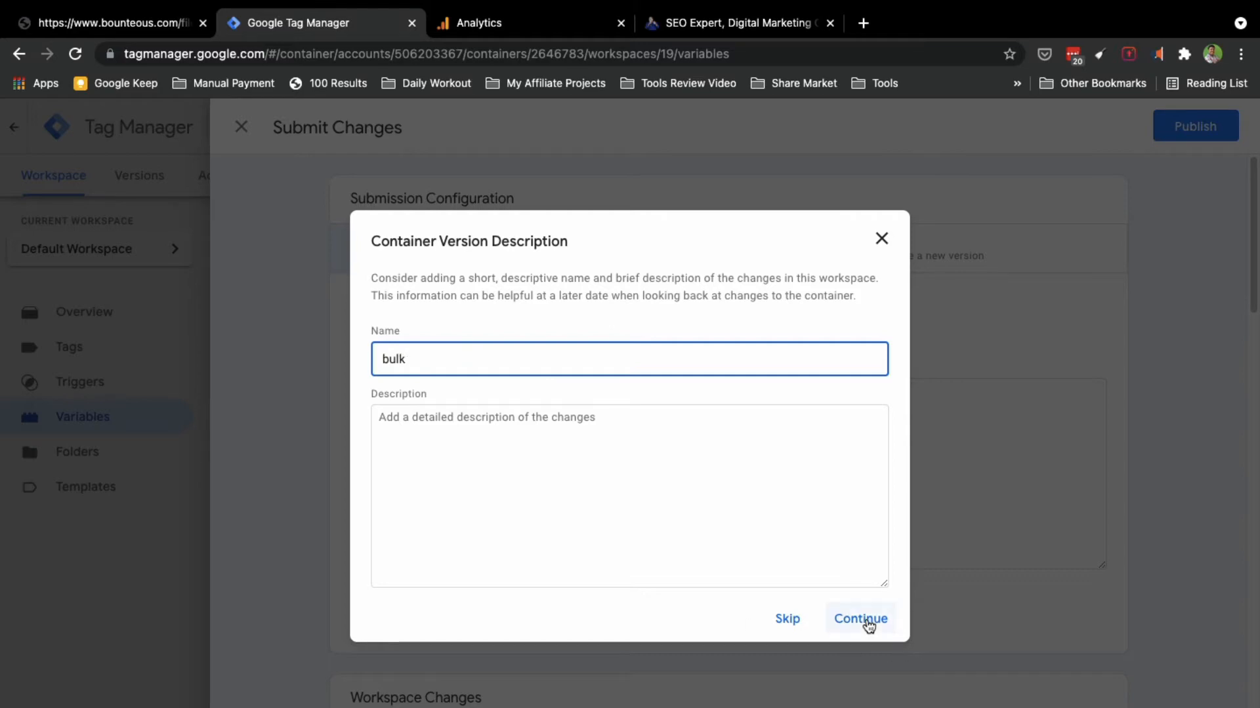
click(867, 620)
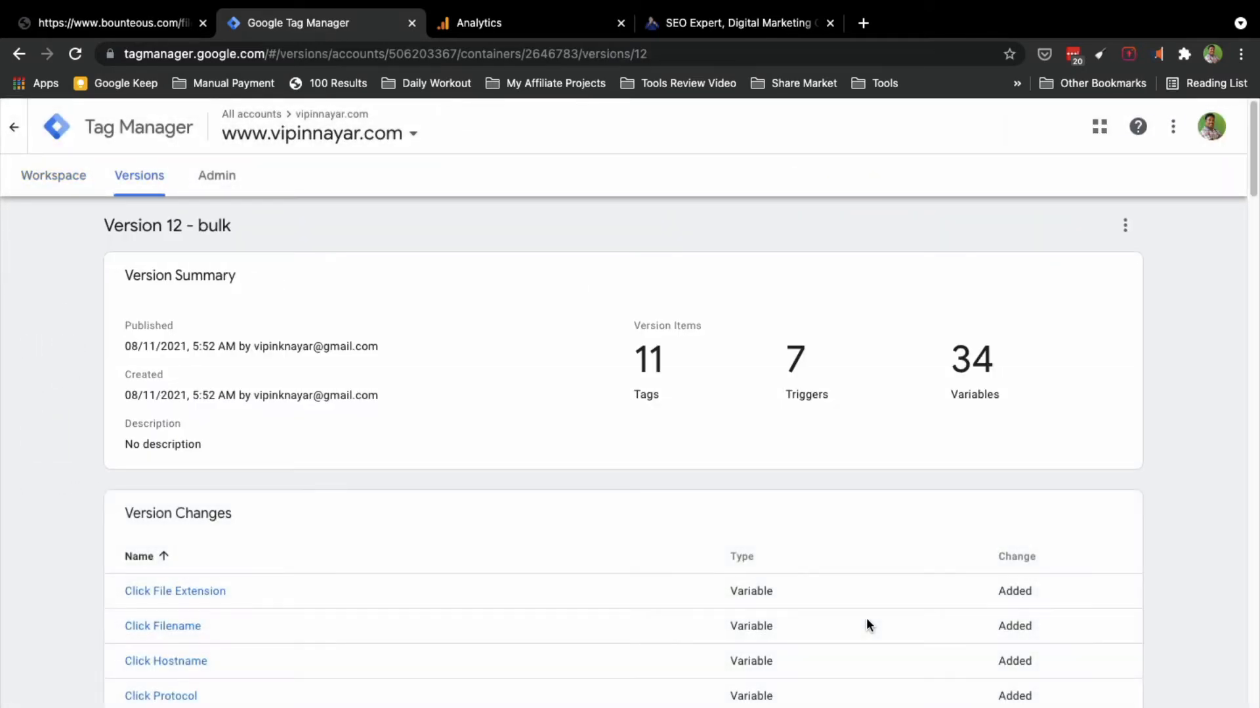
Step: Browse the imported LunaMetrics tags like CU - AJAX Listener, then return to Analytics
click(64, 184)
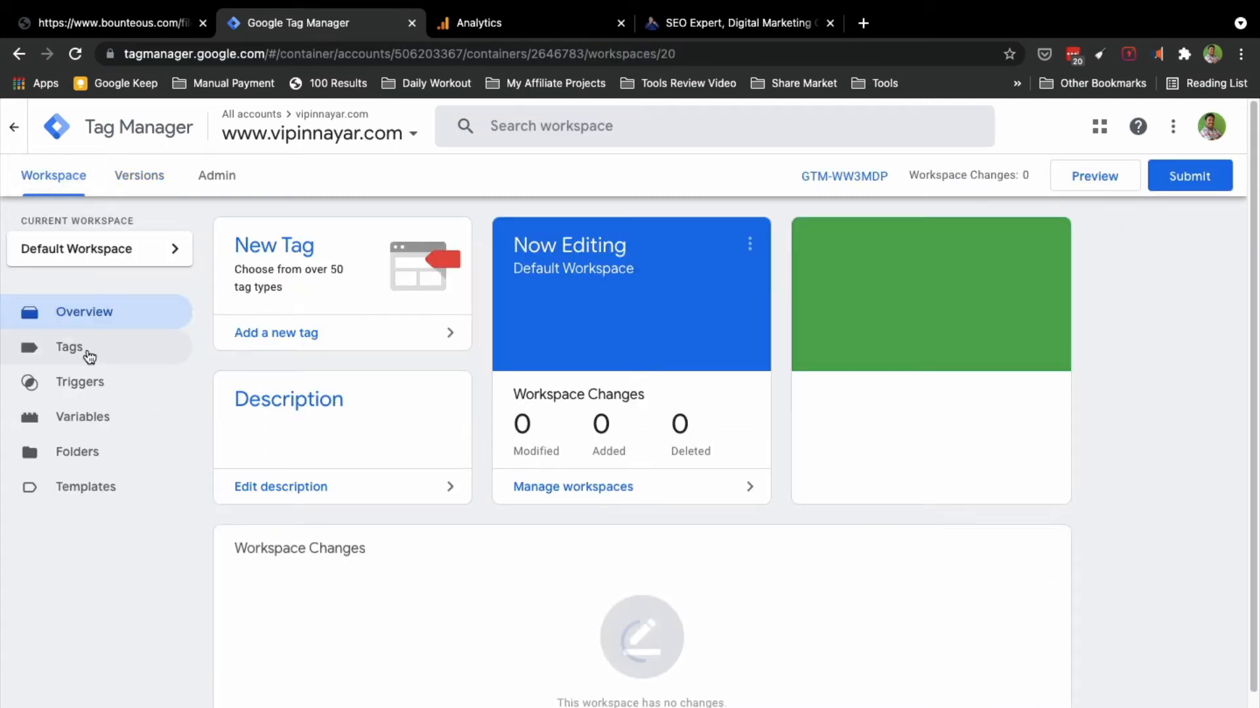
click(86, 355)
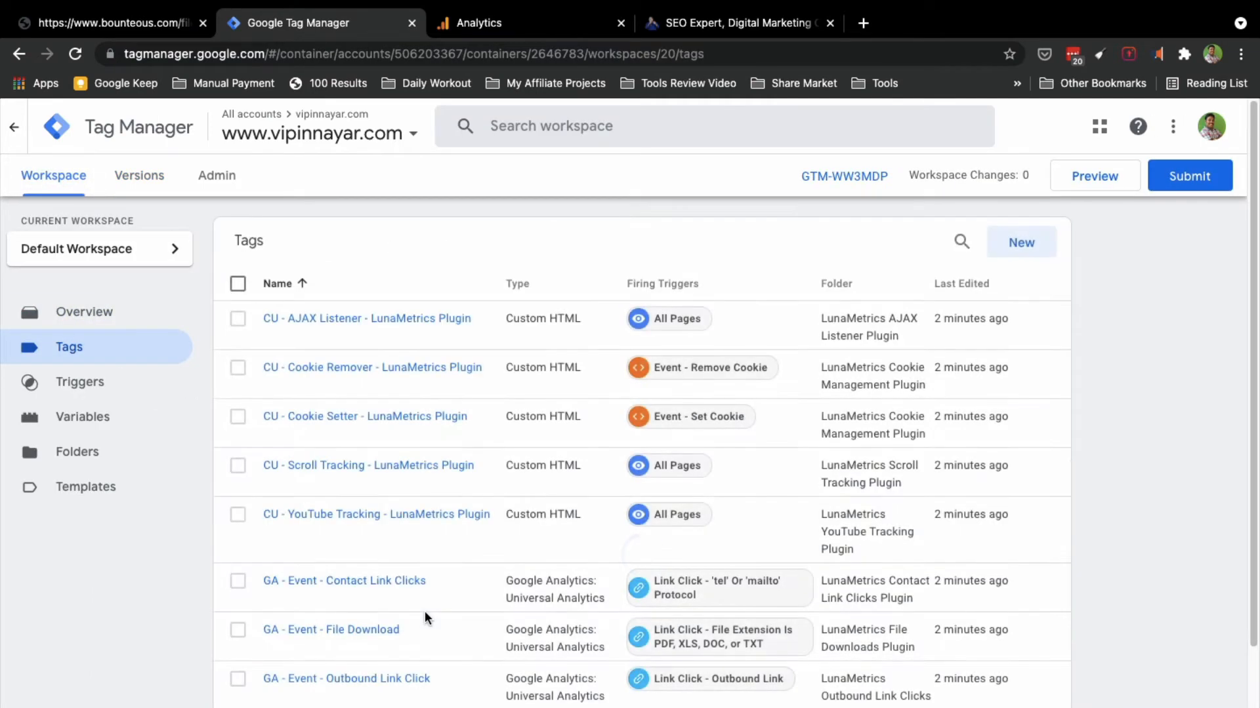
scroll(427, 618, down, 1)
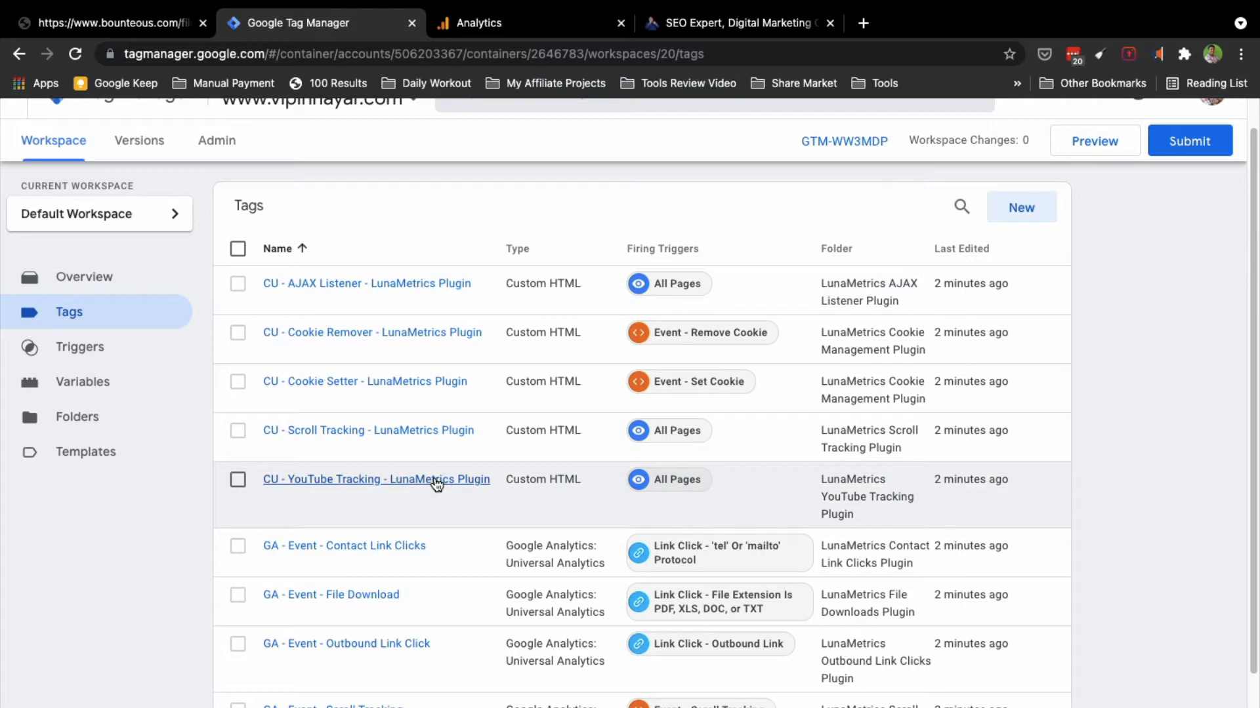
scroll(437, 485, down, 1)
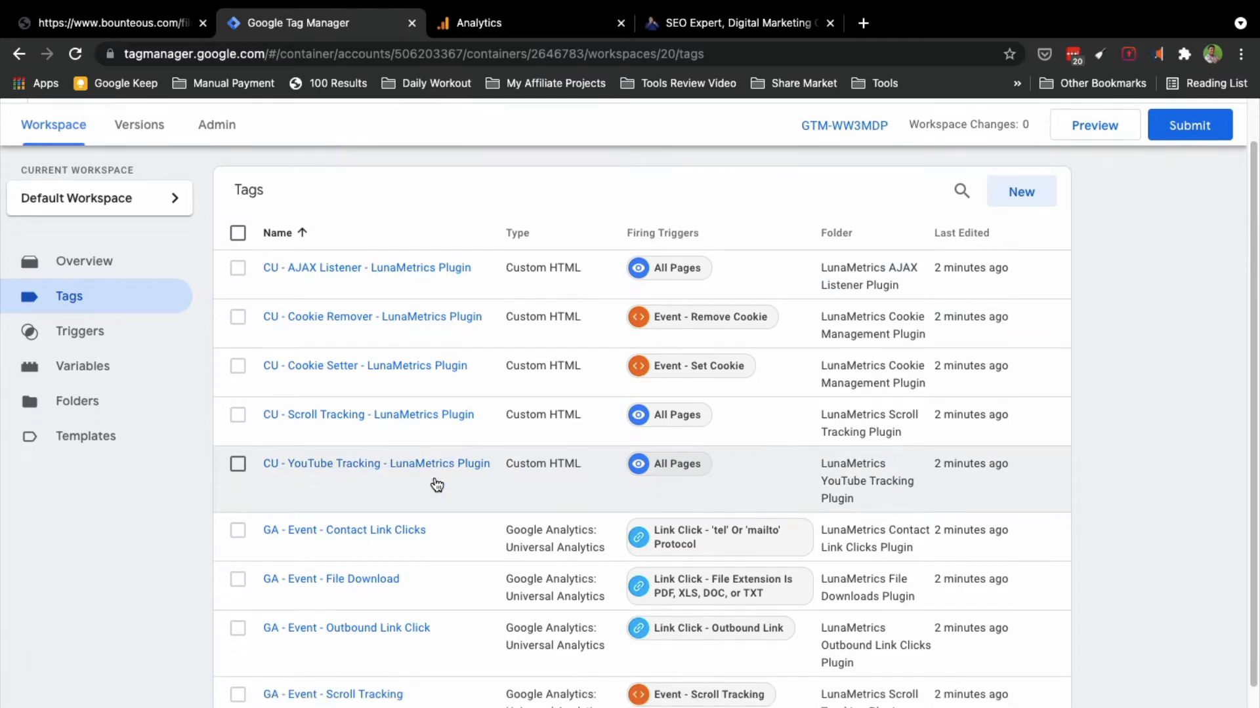
scroll(434, 484, down, 2)
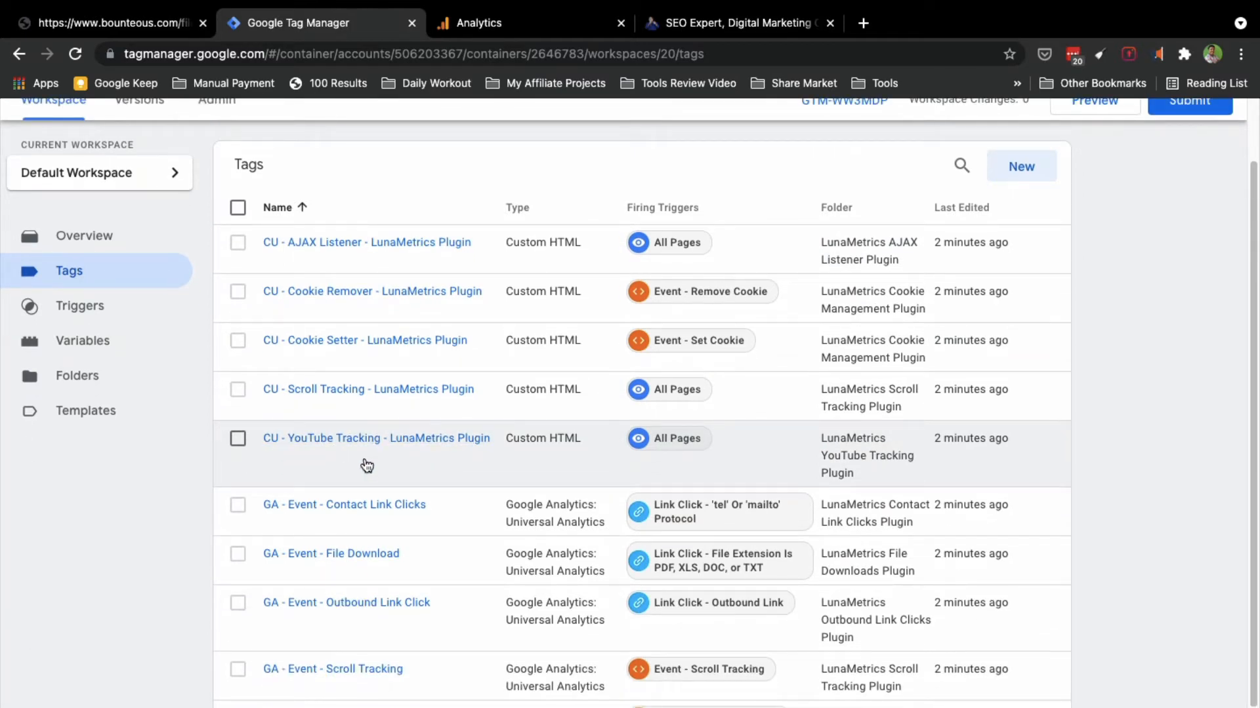
scroll(367, 466, down, 2)
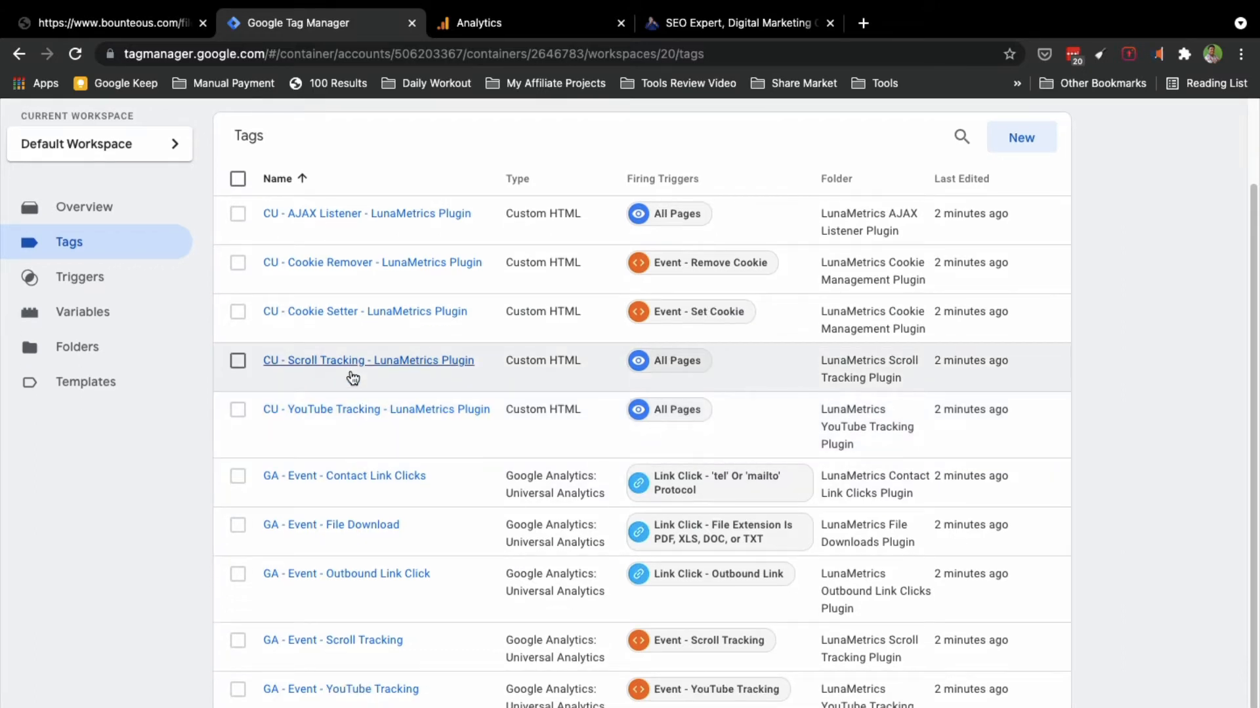
click(482, 23)
Step: Glance over the website tab, then come back to Google Analytics
click(682, 25)
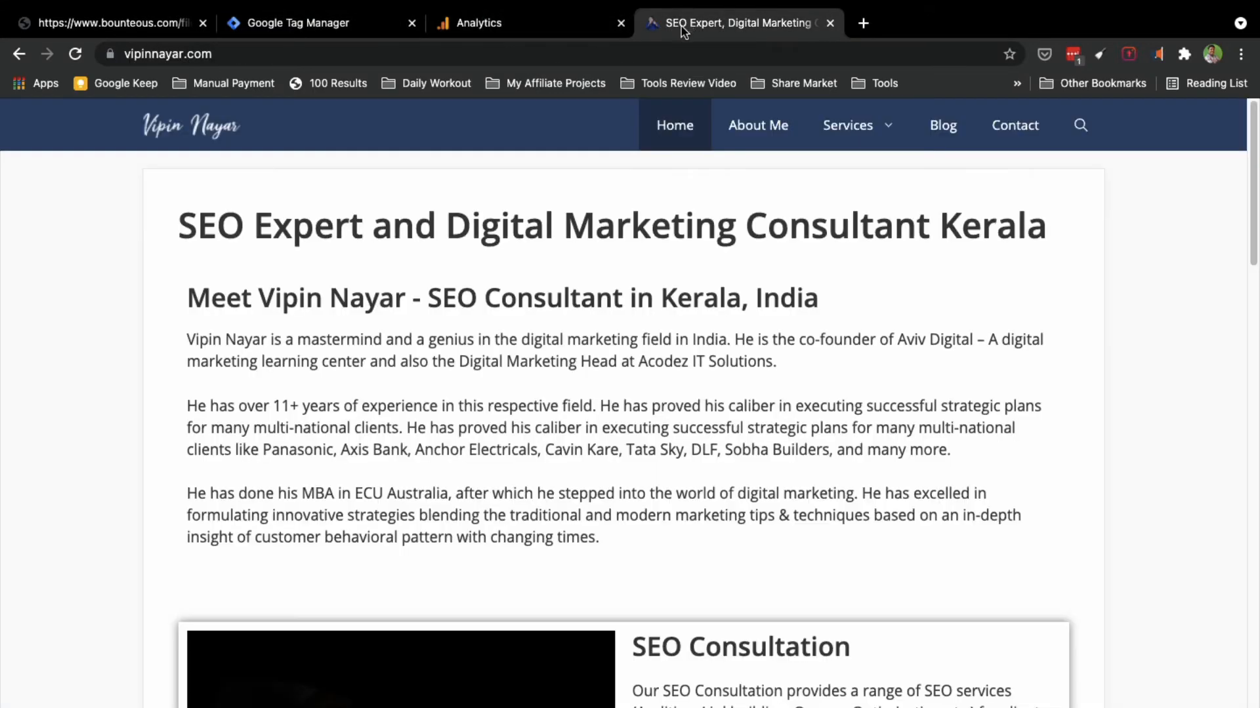
scroll(521, 385, down, 2)
scroll(521, 385, up, 1)
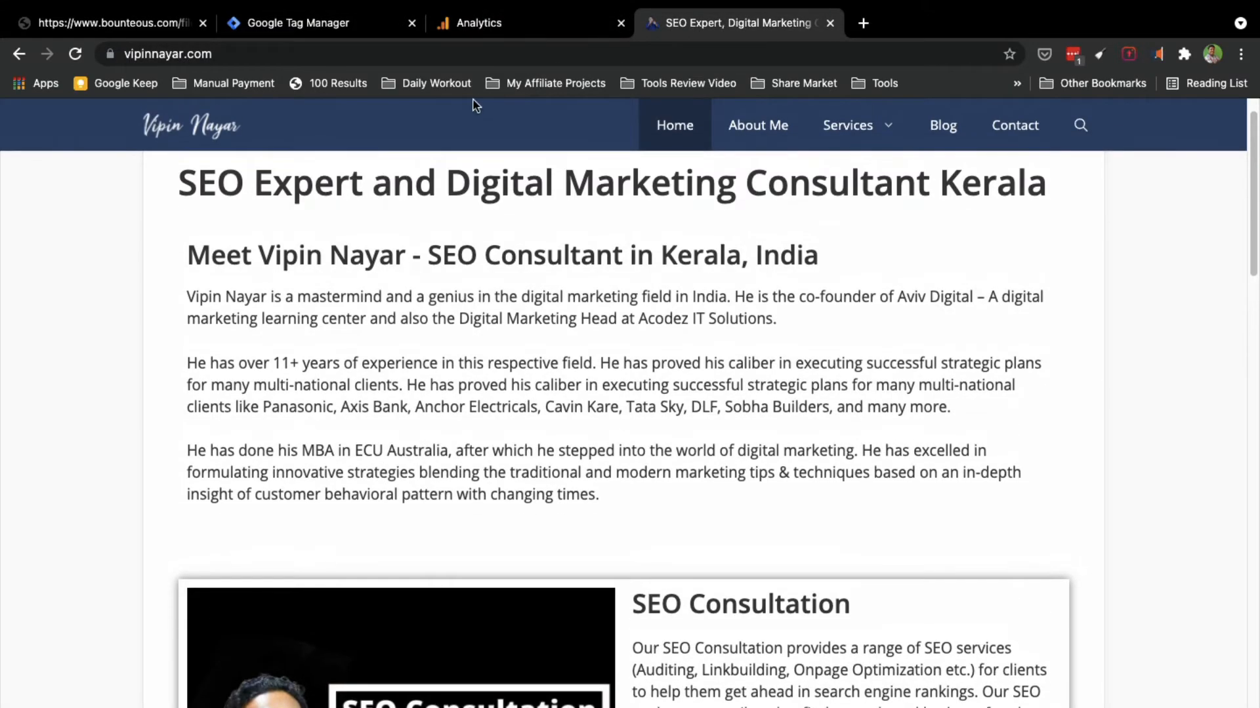
click(474, 27)
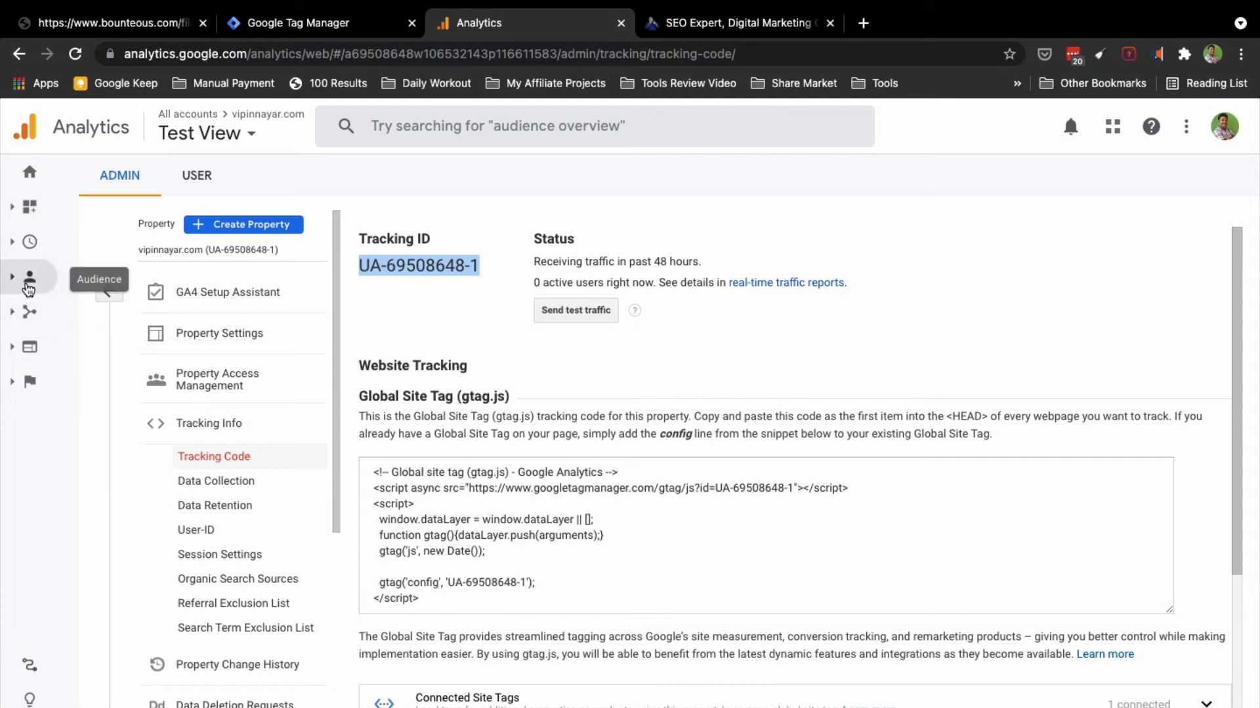
Step: Open Realtime > Events for Test View (0 active users) and bring up the view picker
click(29, 242)
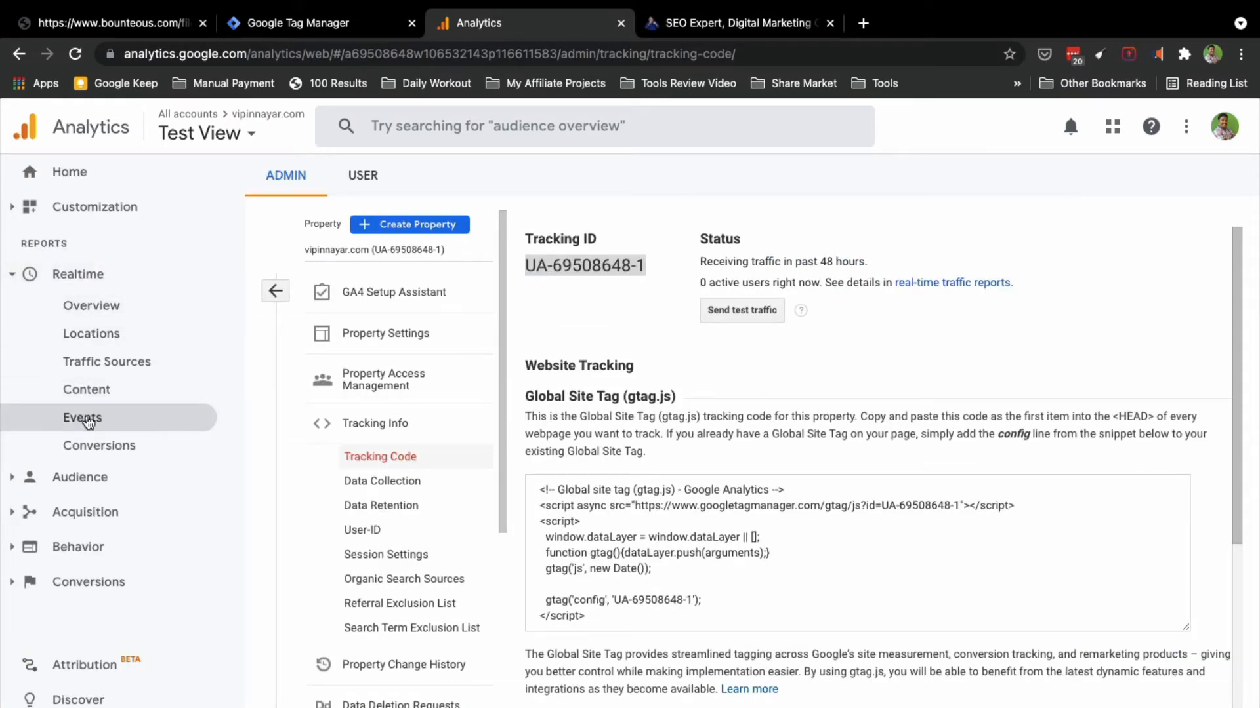
click(85, 421)
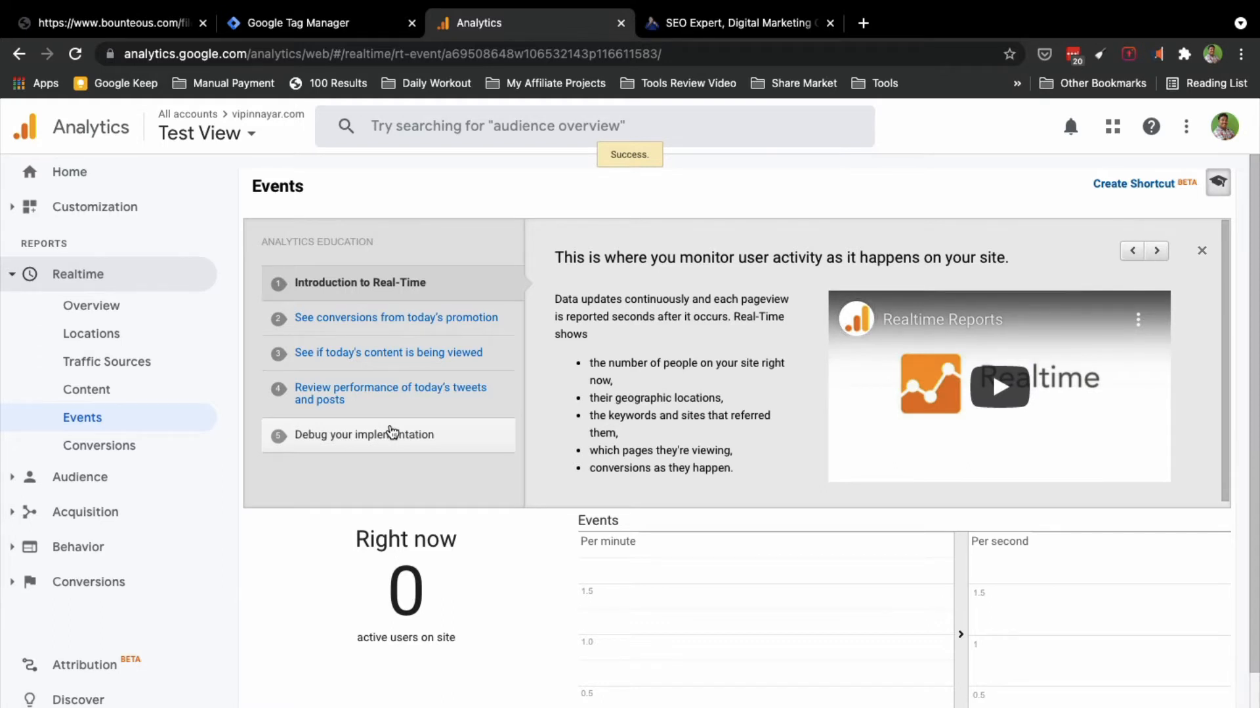
scroll(392, 433, down, 3)
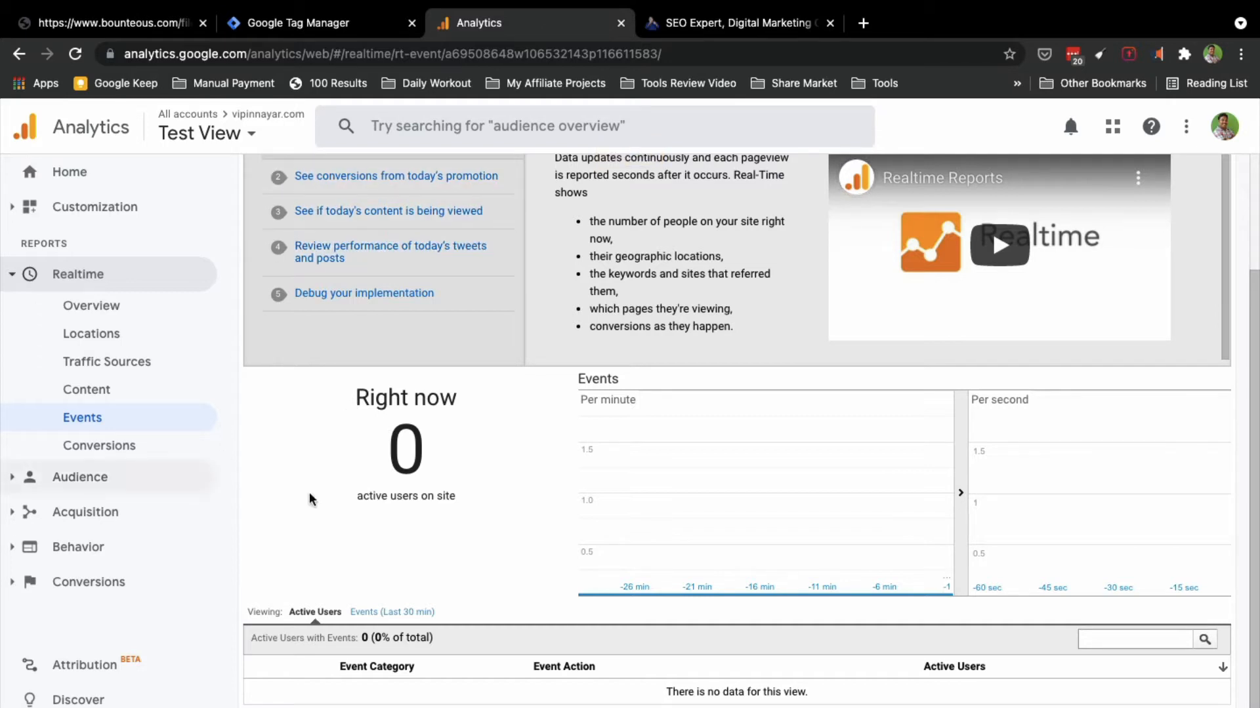
scroll(419, 622, up, 3)
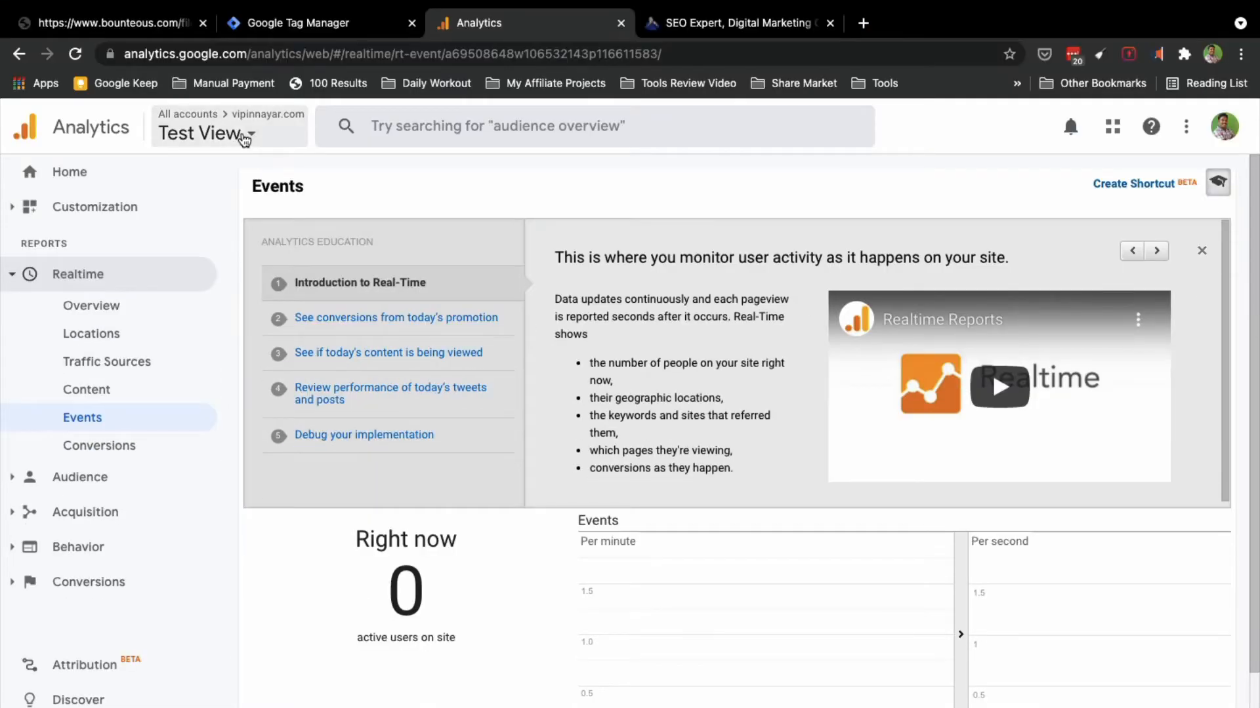
click(243, 134)
Step: Reload the website to register a visit, then return to Analytics
click(715, 28)
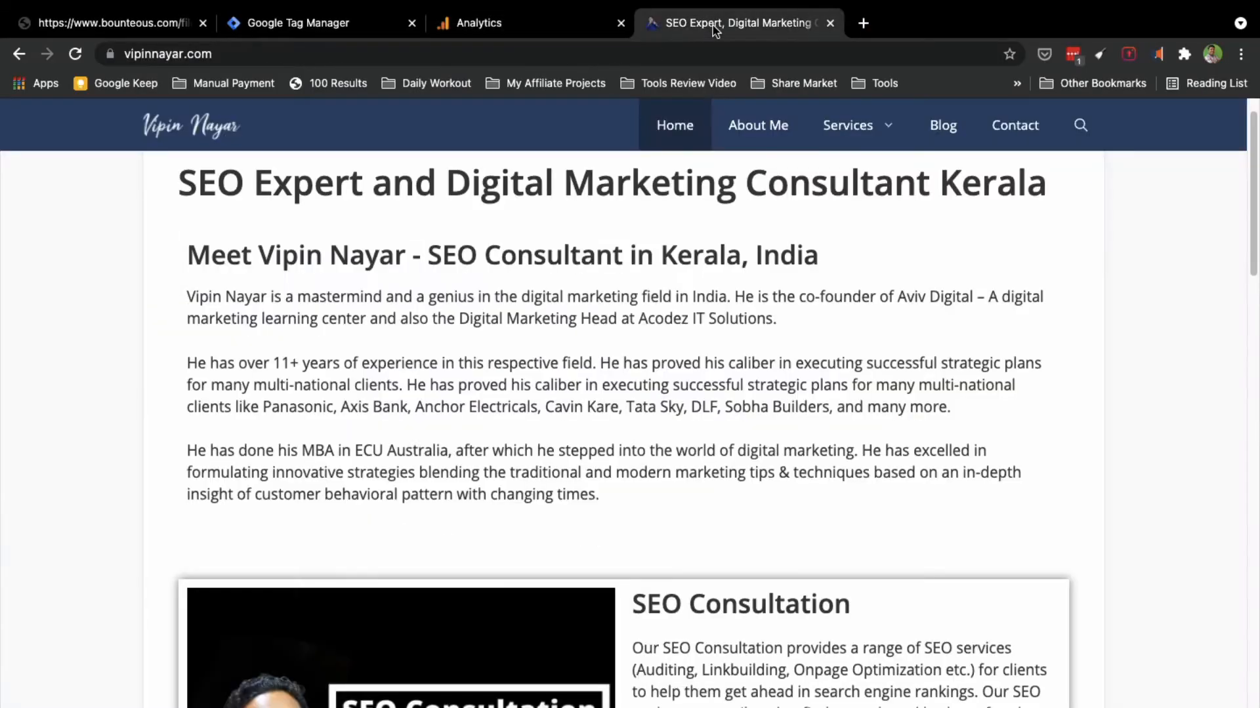
click(347, 58)
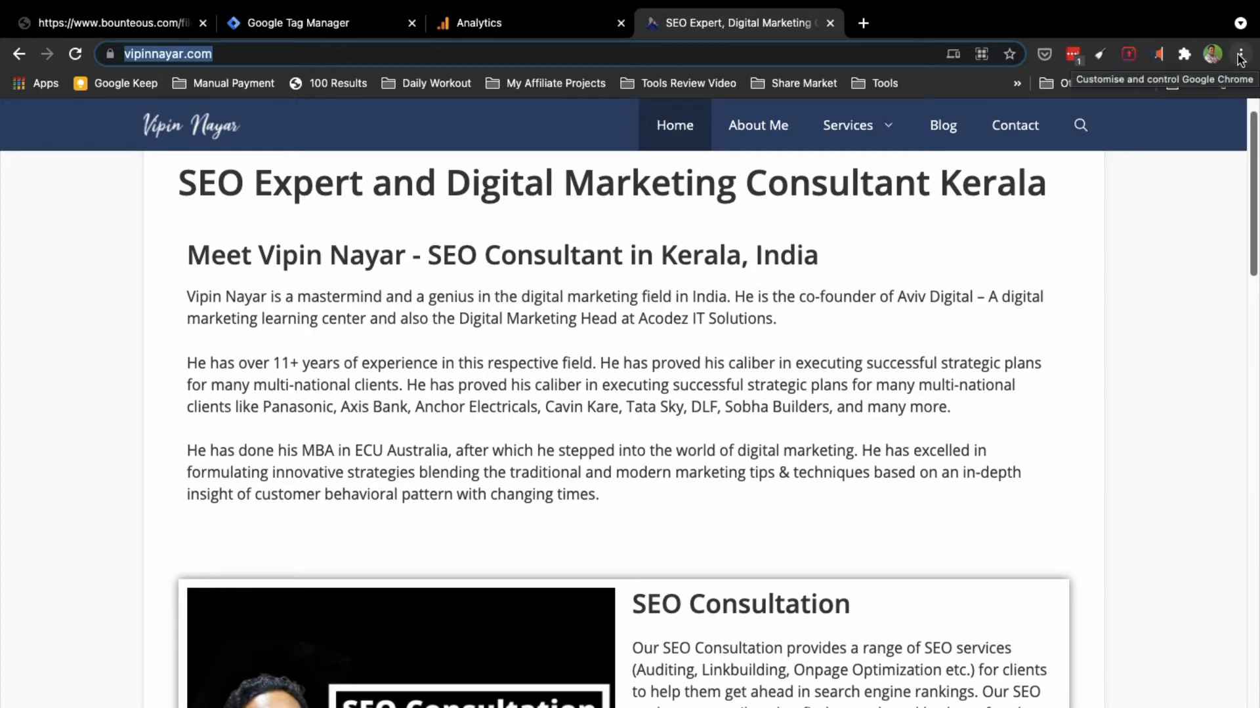
click(70, 56)
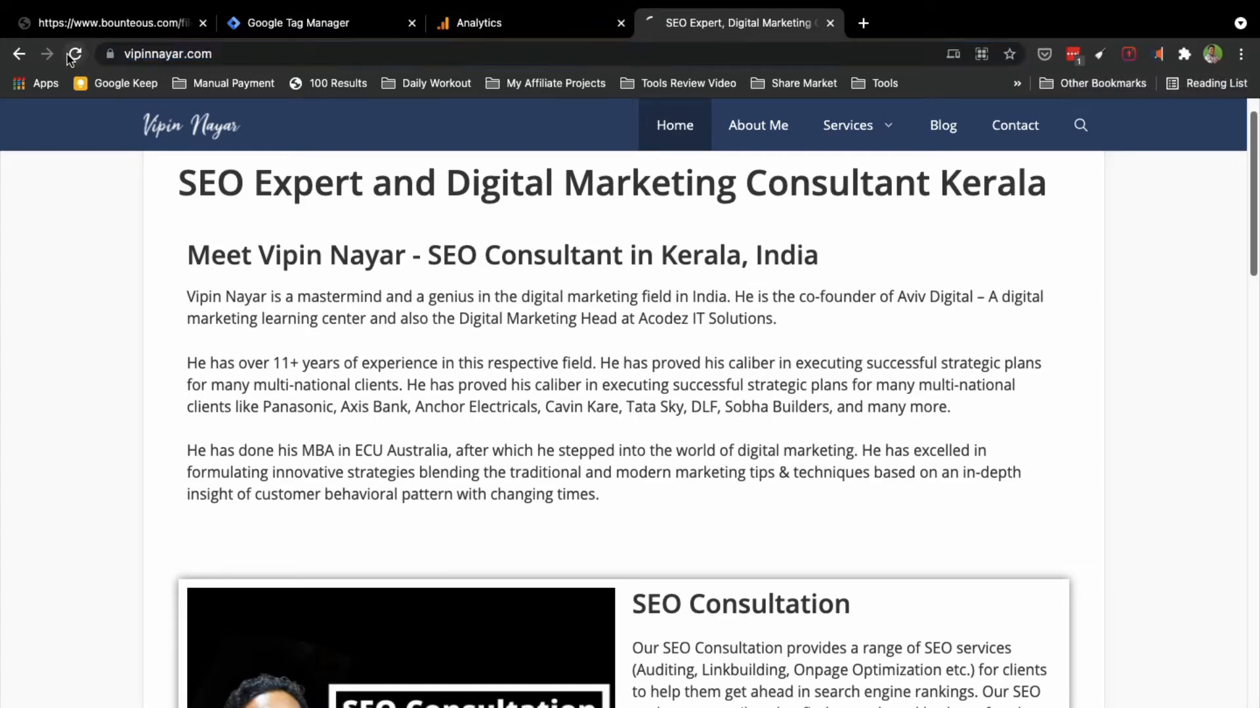
click(459, 23)
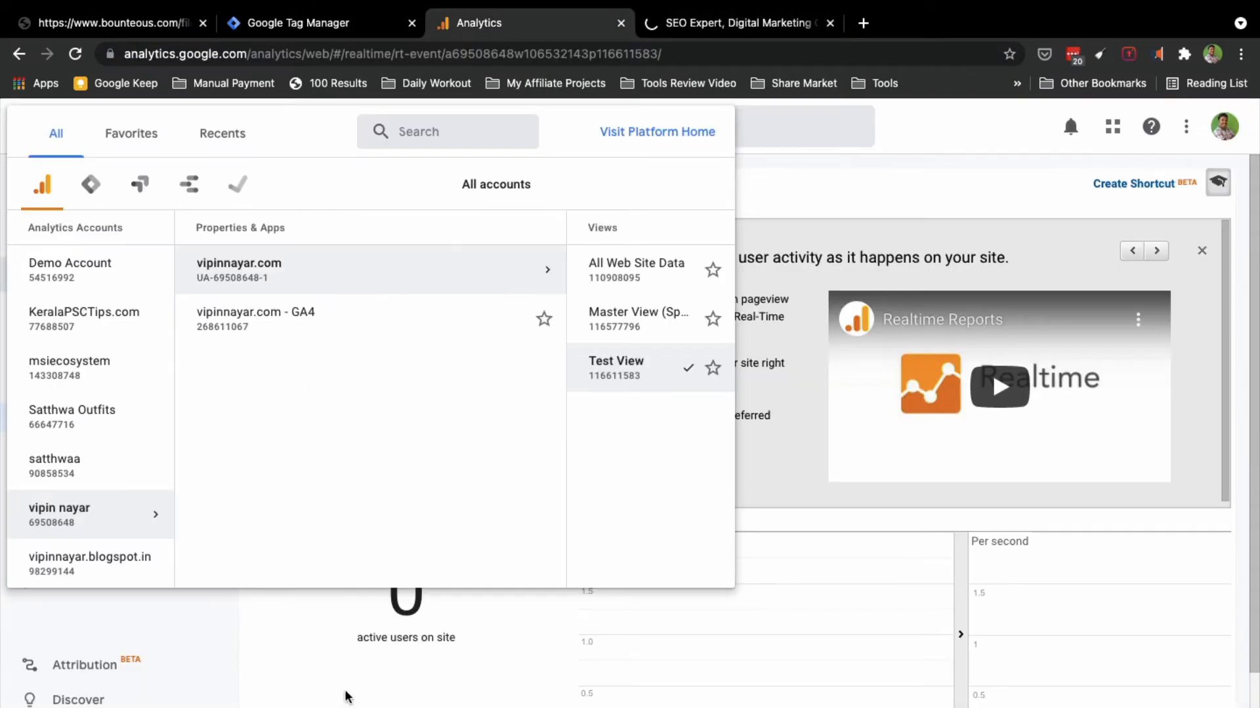
Step: Switch Realtime Events to the All Web Site Data view and toggle Events (Last 30 min) and Active Users
click(271, 655)
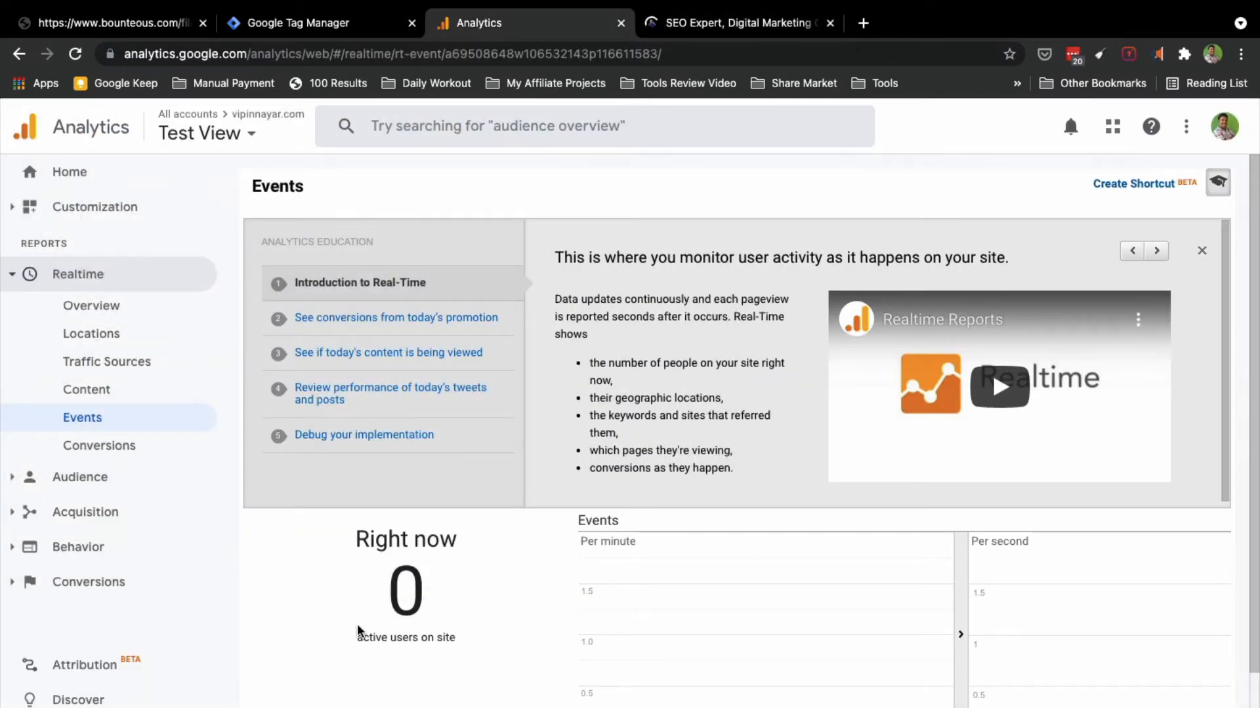
scroll(358, 631, down, 3)
scroll(359, 631, up, 3)
click(248, 135)
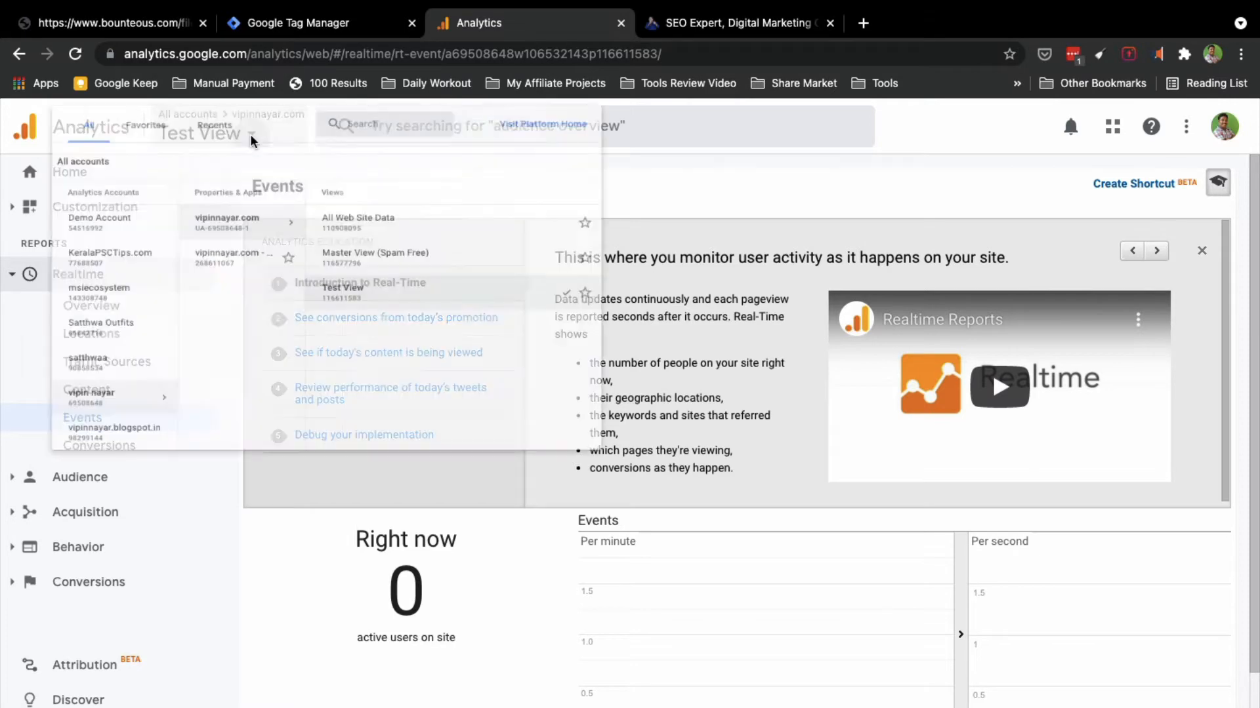
click(460, 279)
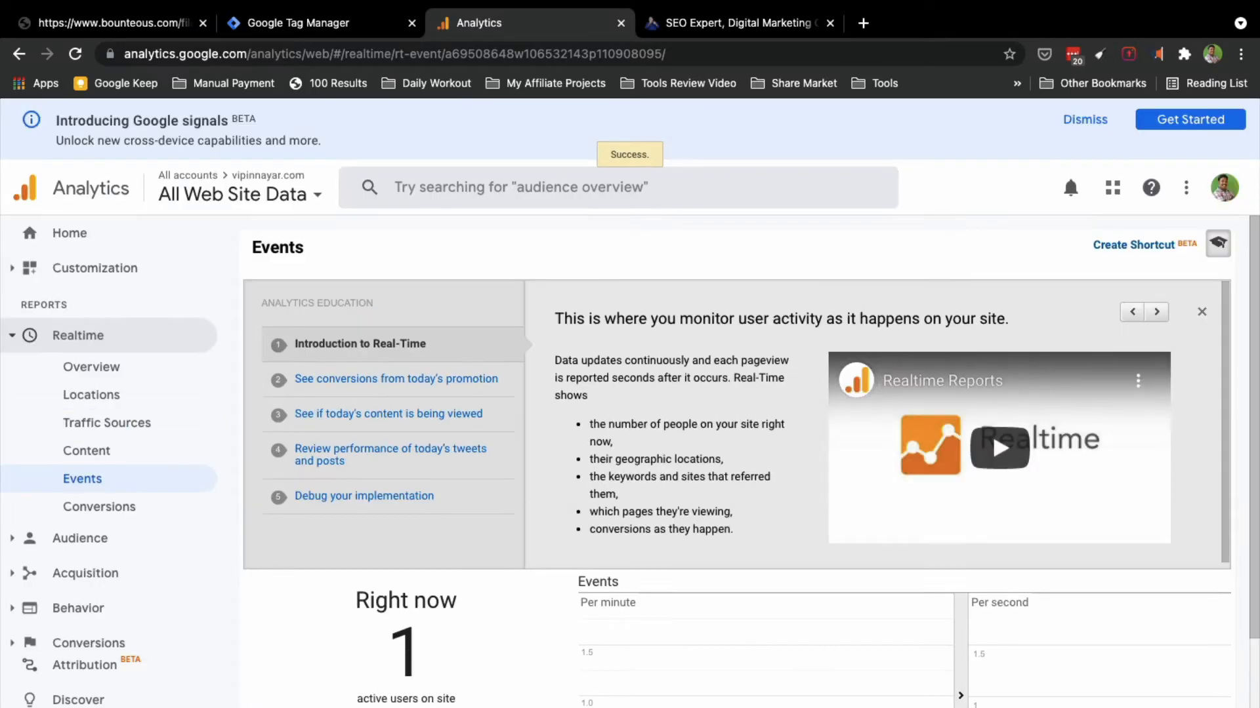
scroll(499, 591, down, 3)
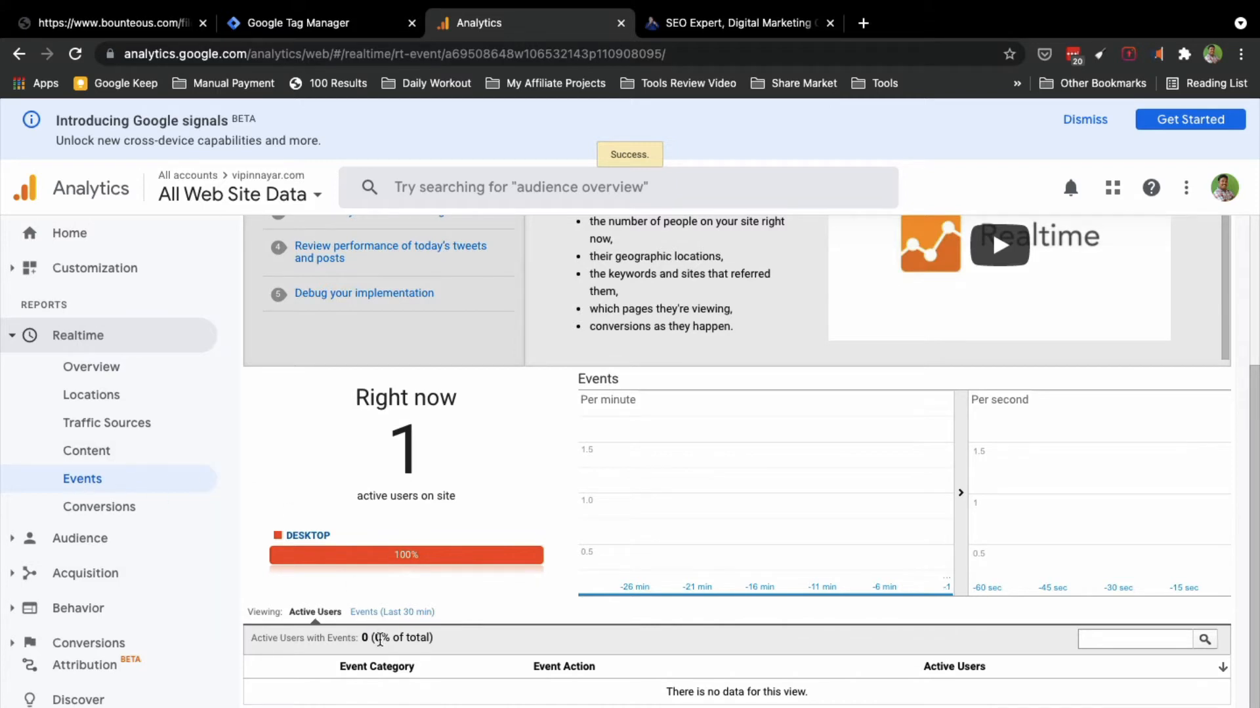
click(380, 613)
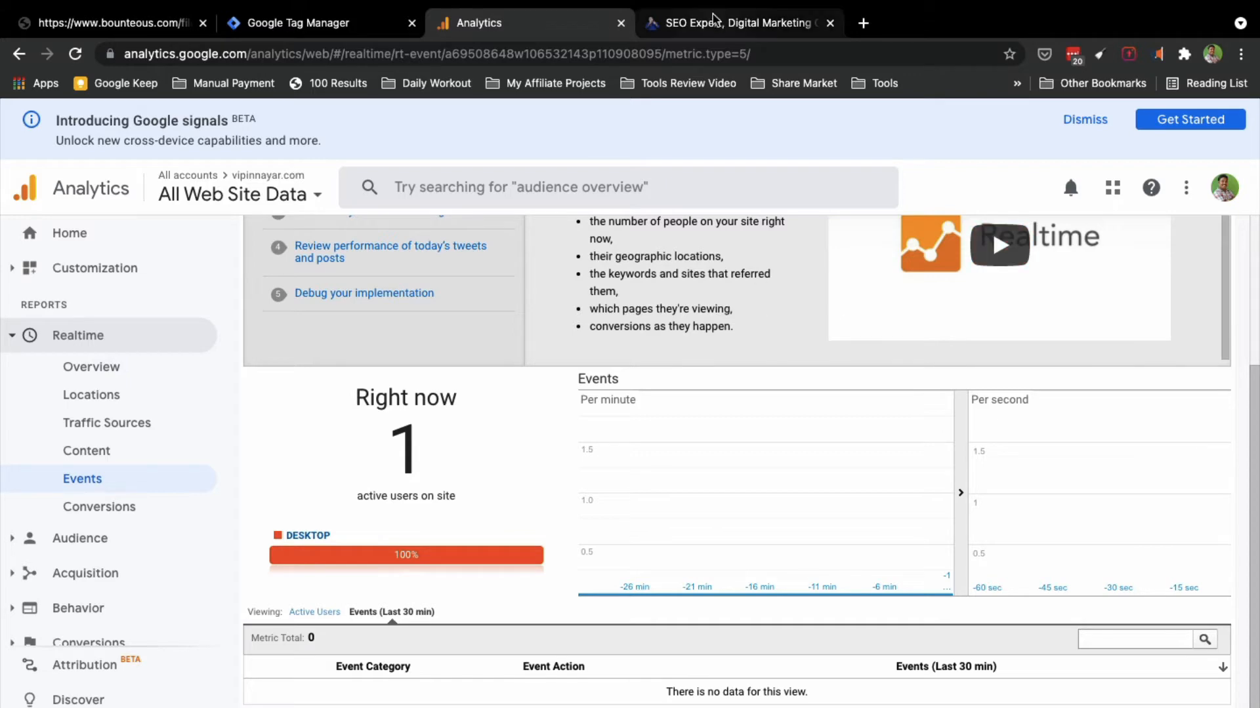
click(322, 613)
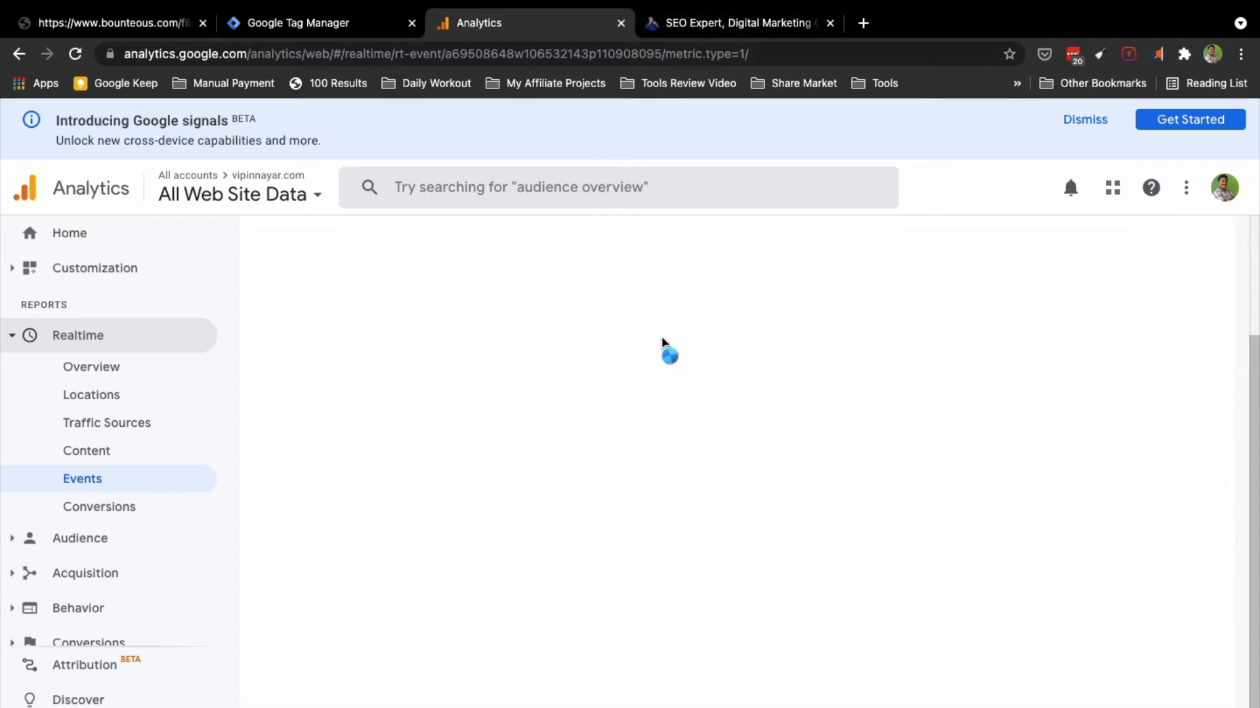
Step: Test the site's 'Connect me on Whatsapp' link, go back to the site, then return to Analytics
click(734, 22)
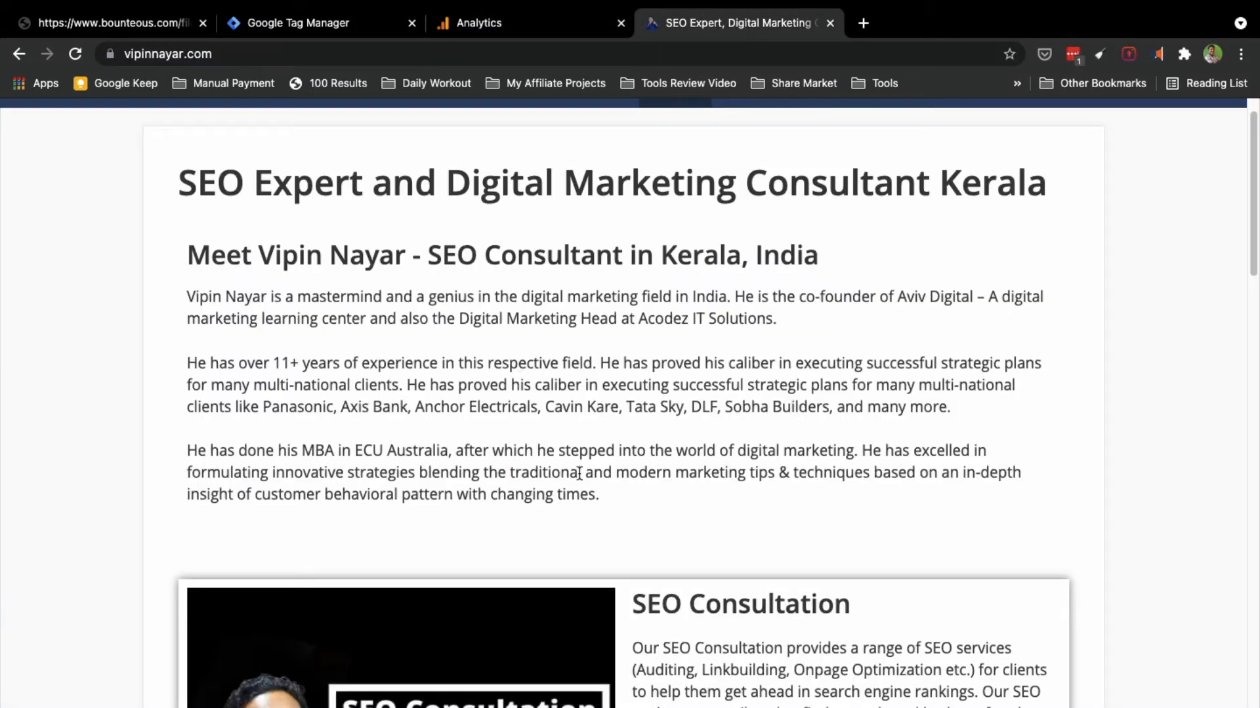
scroll(580, 473, down, 20)
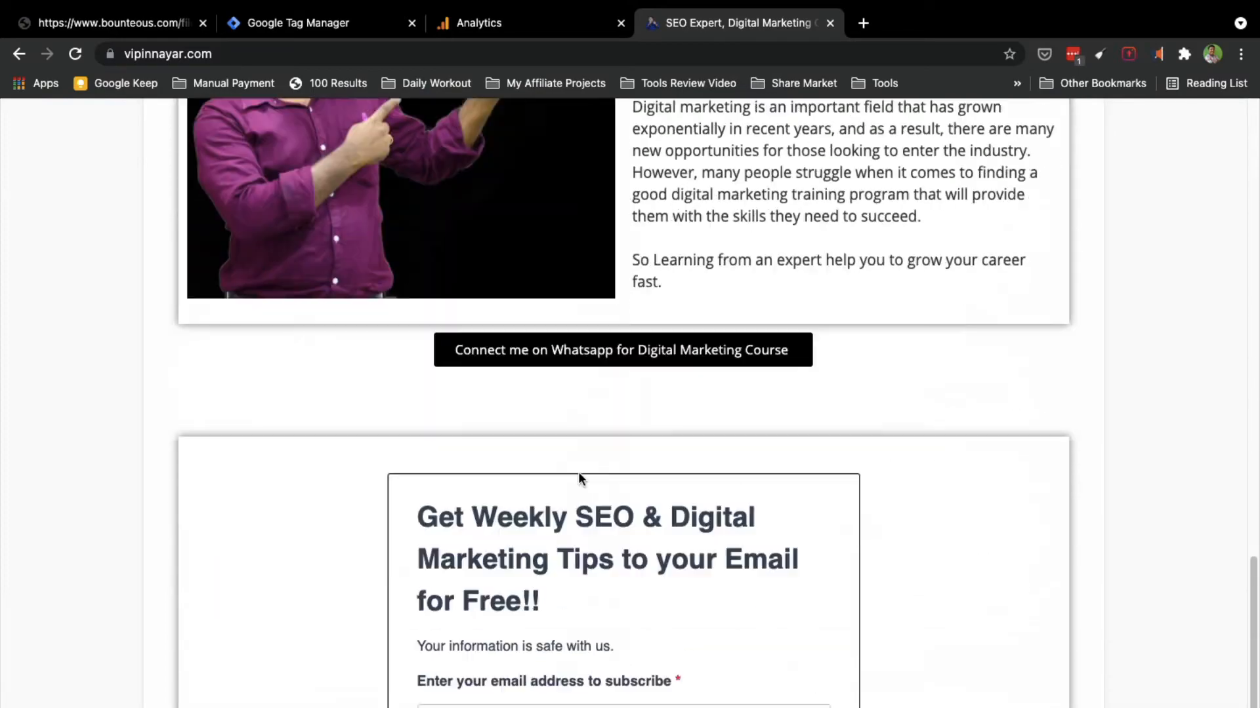
scroll(579, 474, down, 5)
scroll(580, 473, up, 8)
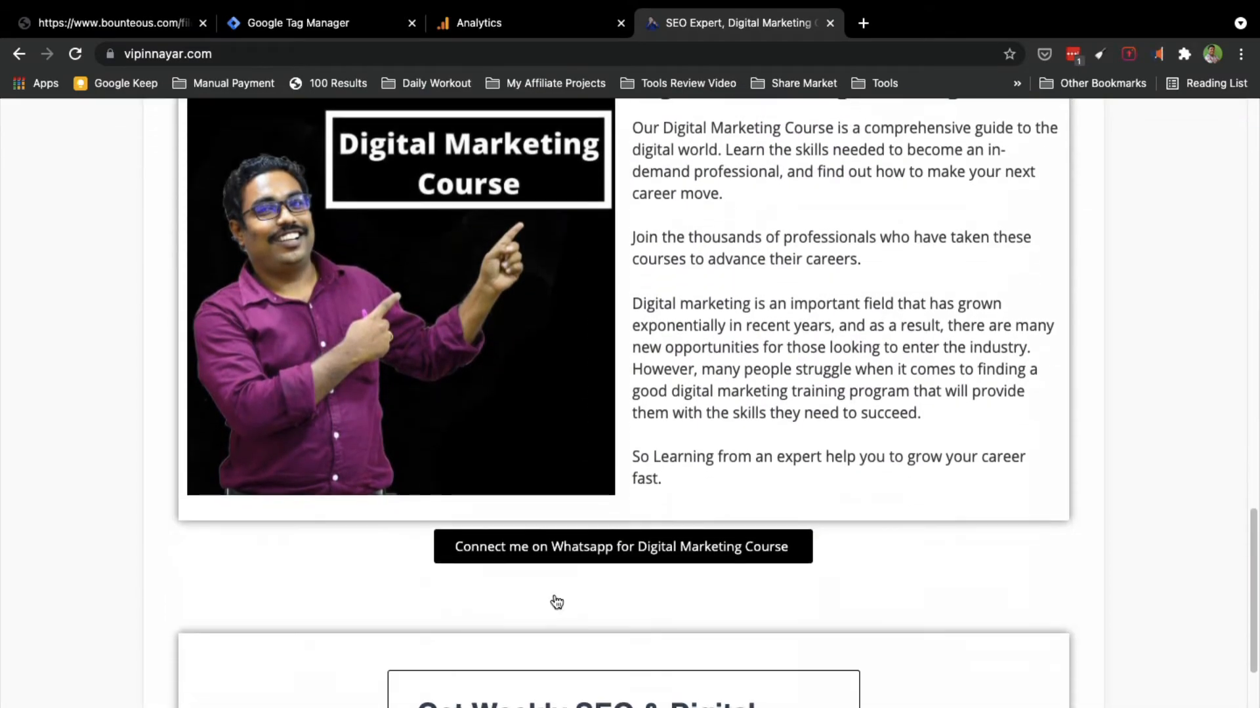
click(586, 550)
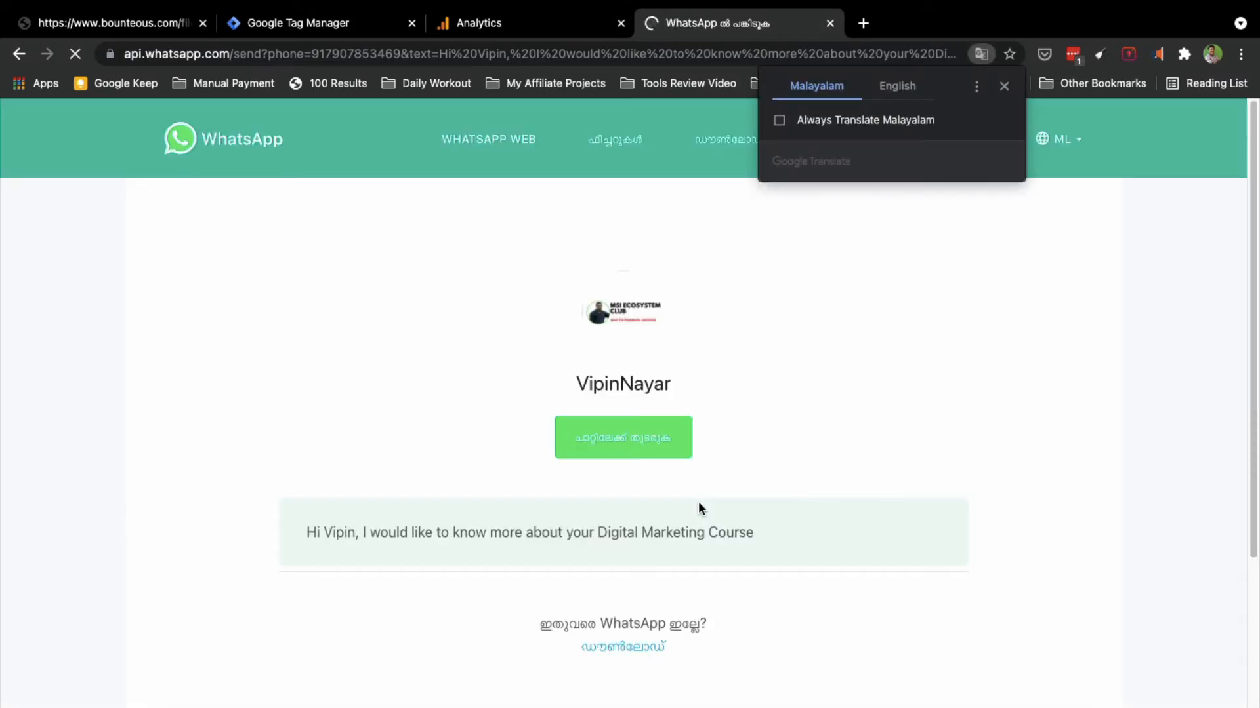
click(20, 55)
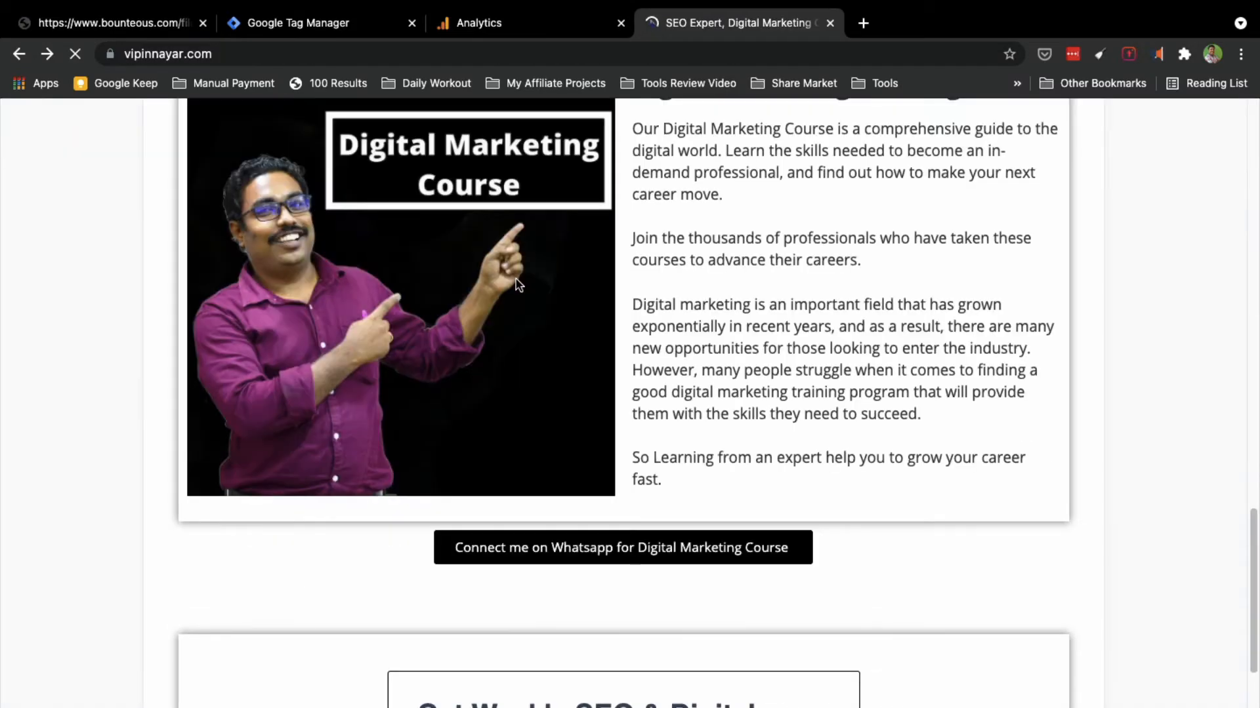
scroll(516, 280, up, 10)
scroll(518, 284, up, 10)
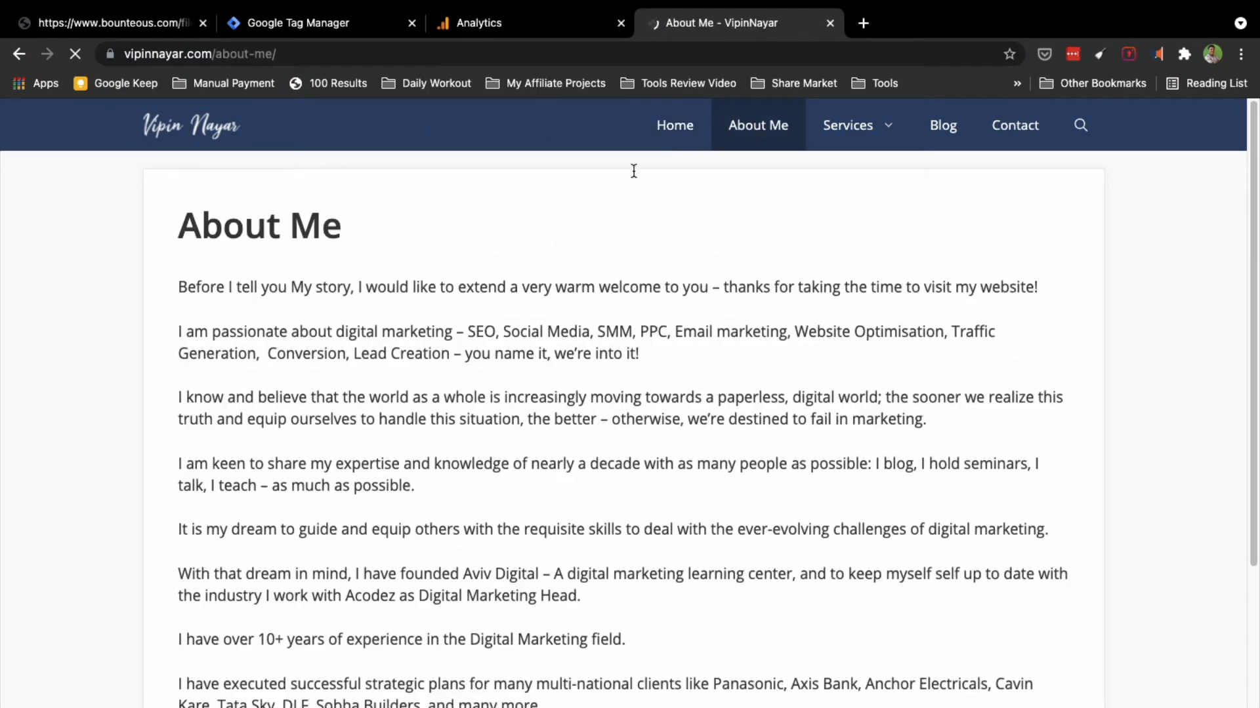
click(496, 29)
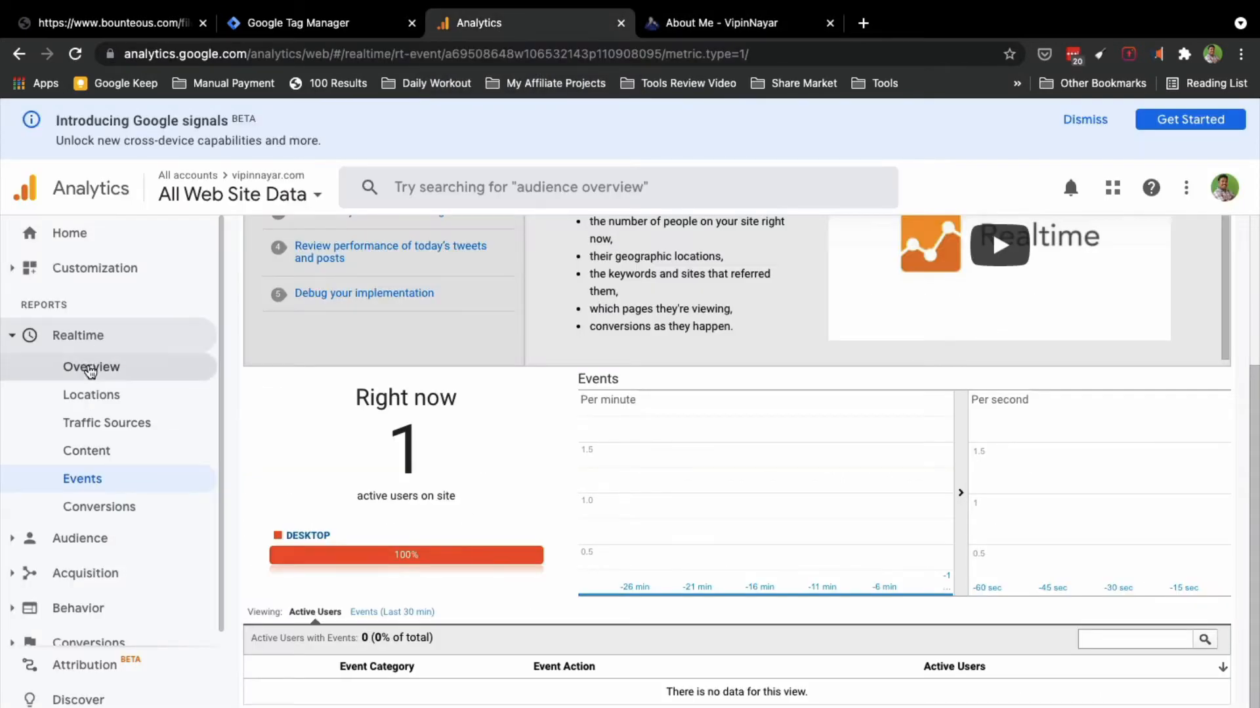
click(88, 367)
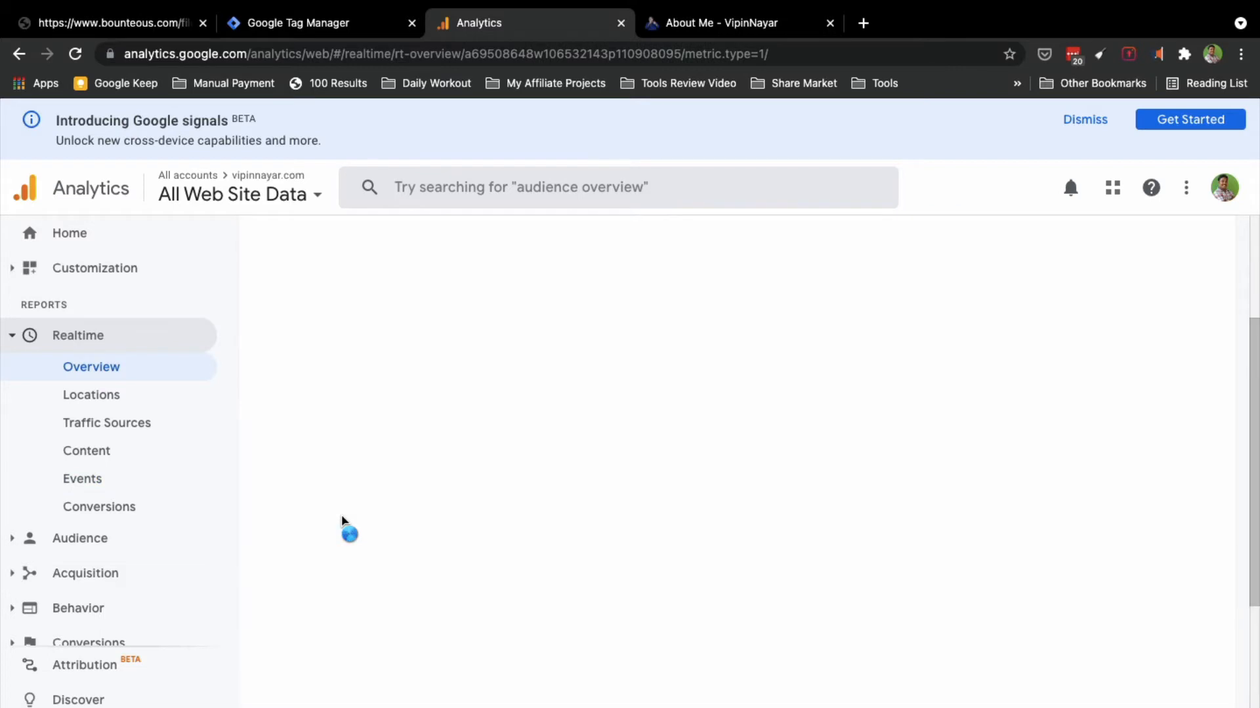
scroll(343, 520, down, 8)
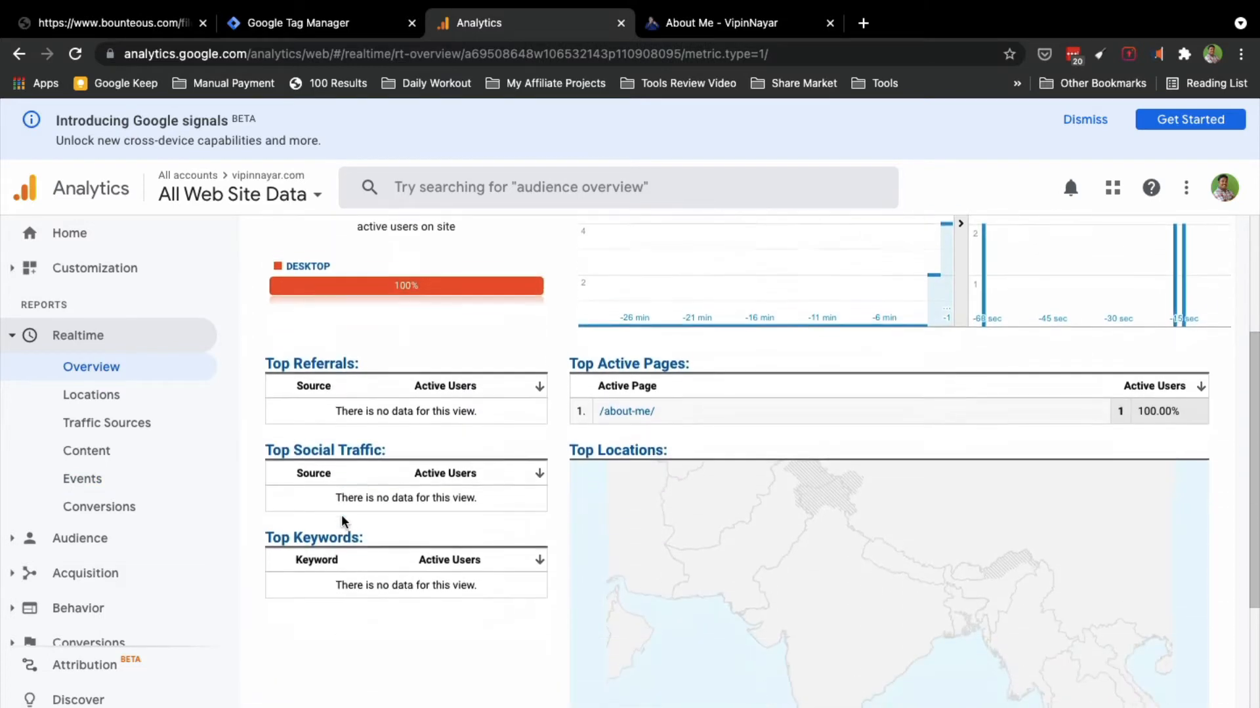
click(86, 480)
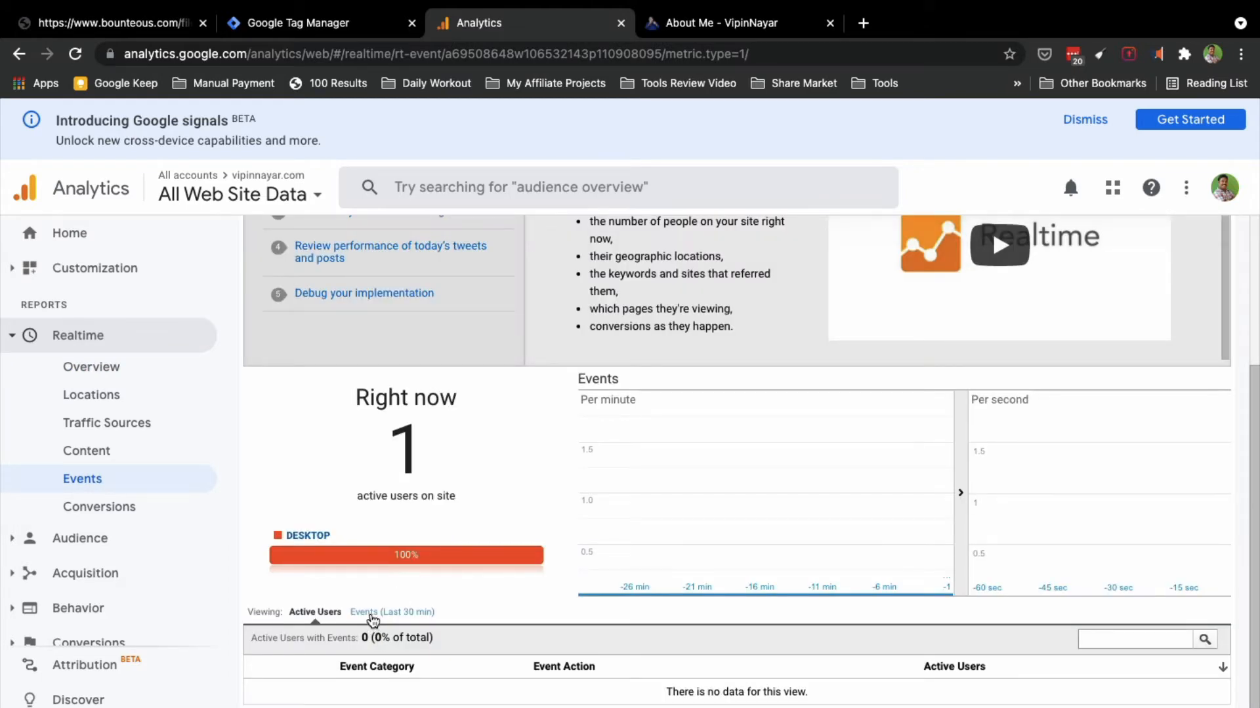
click(372, 615)
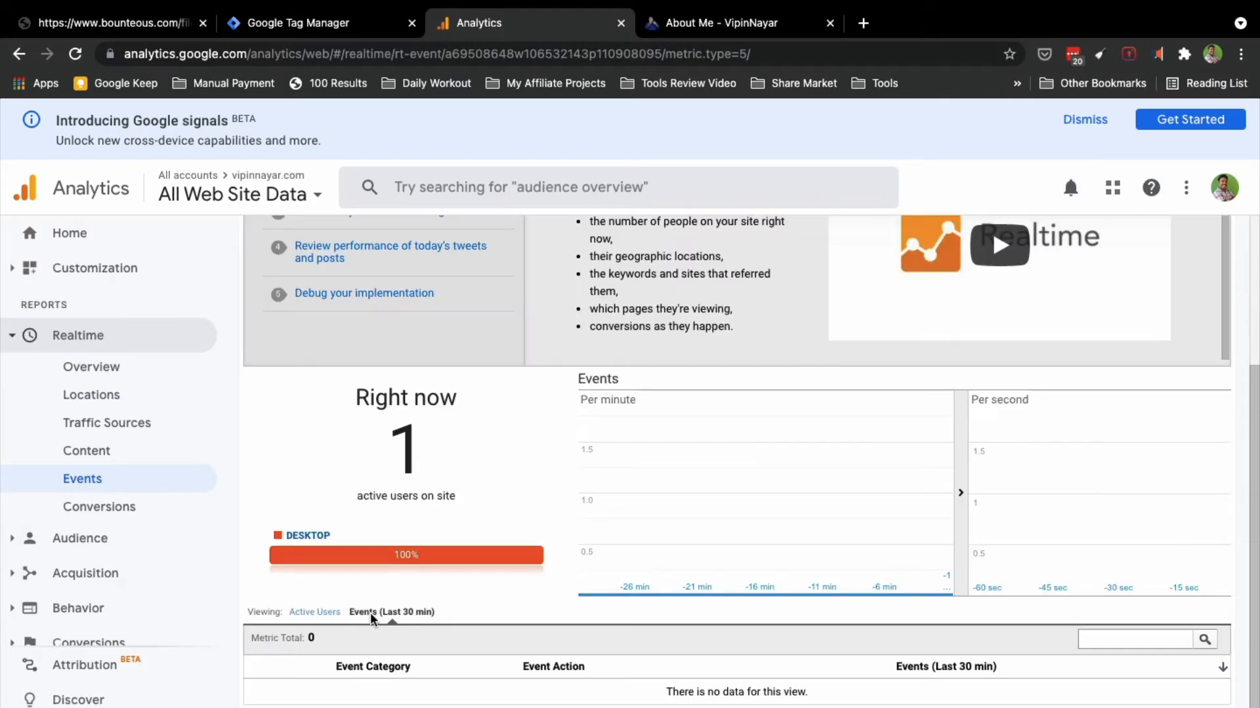
scroll(437, 636, up, 3)
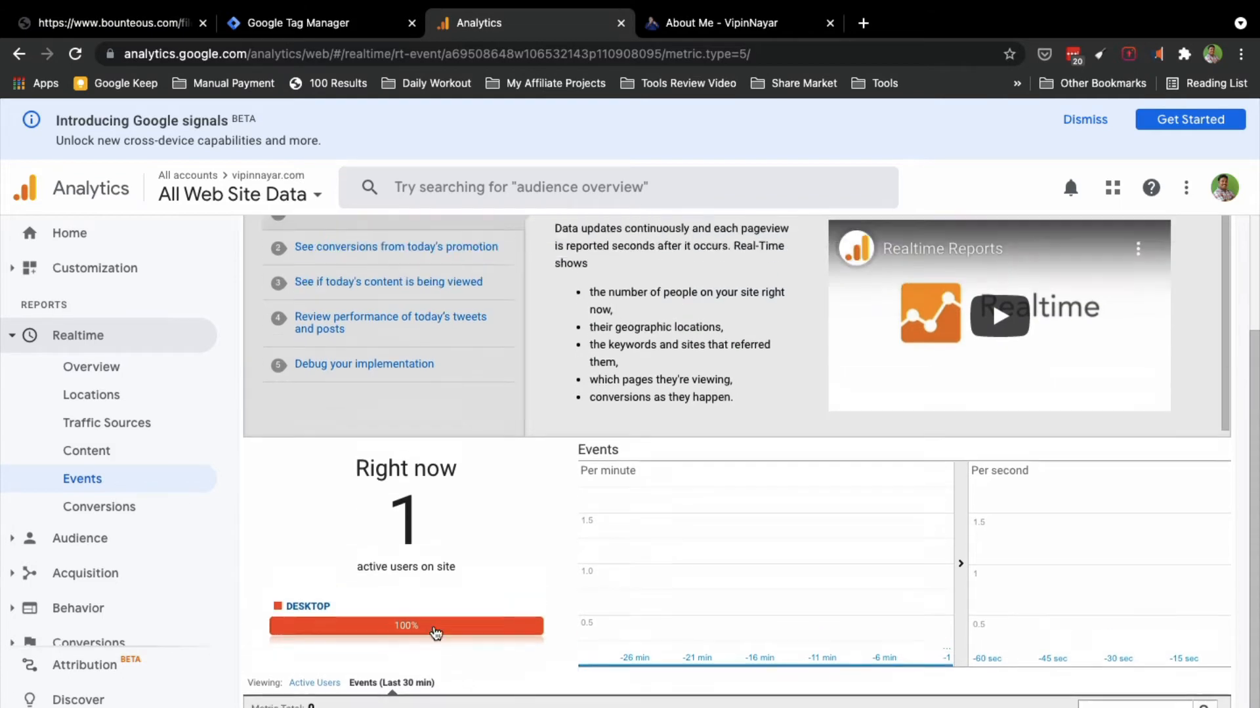
scroll(435, 633, down, 3)
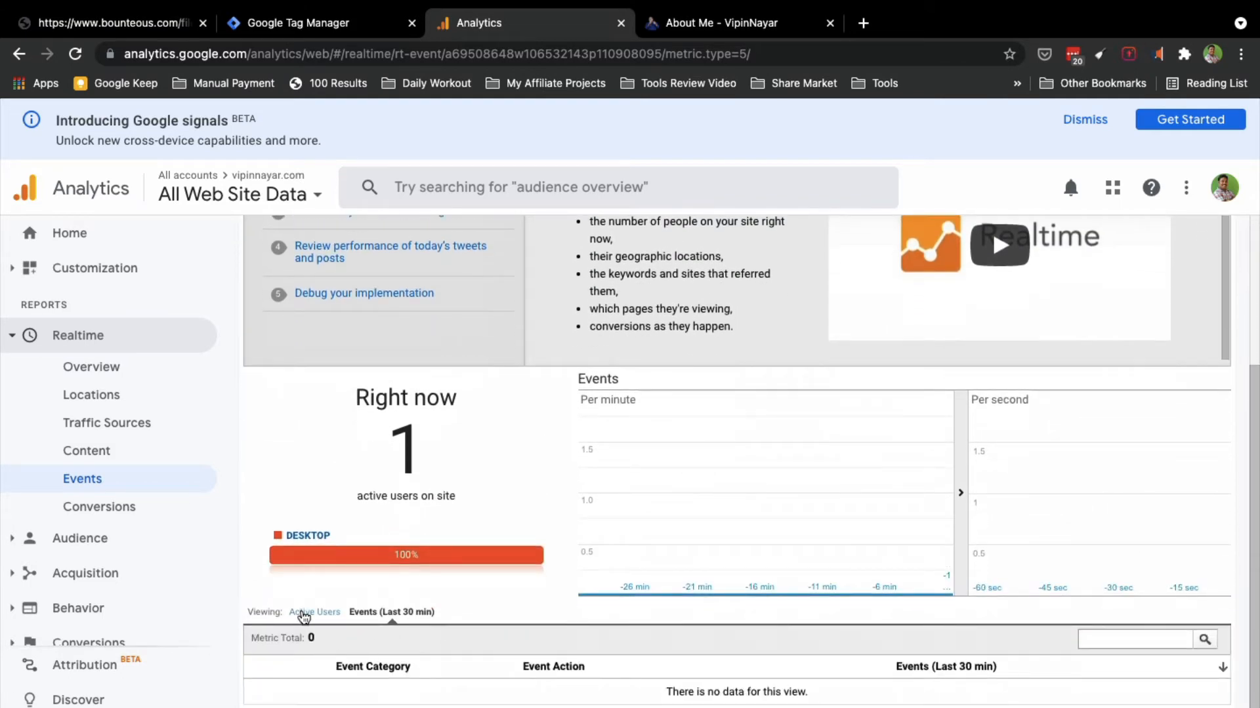
click(303, 616)
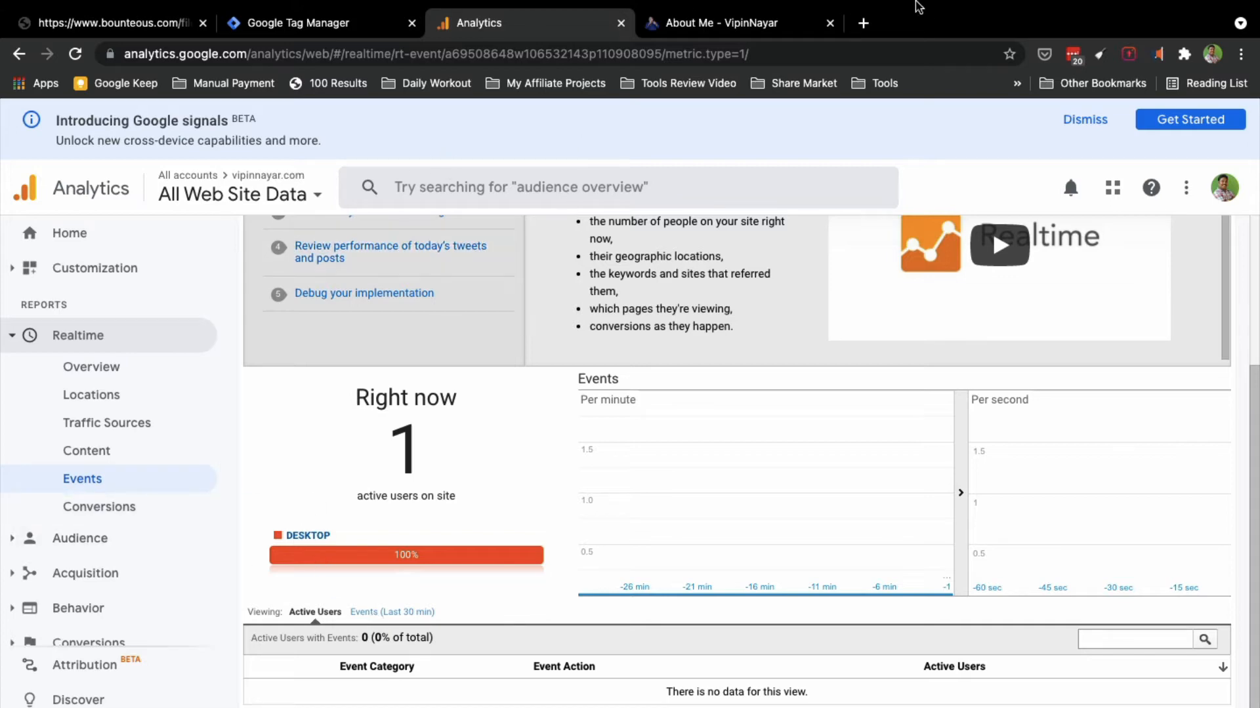
mouse_move(920, 5)
click(818, 14)
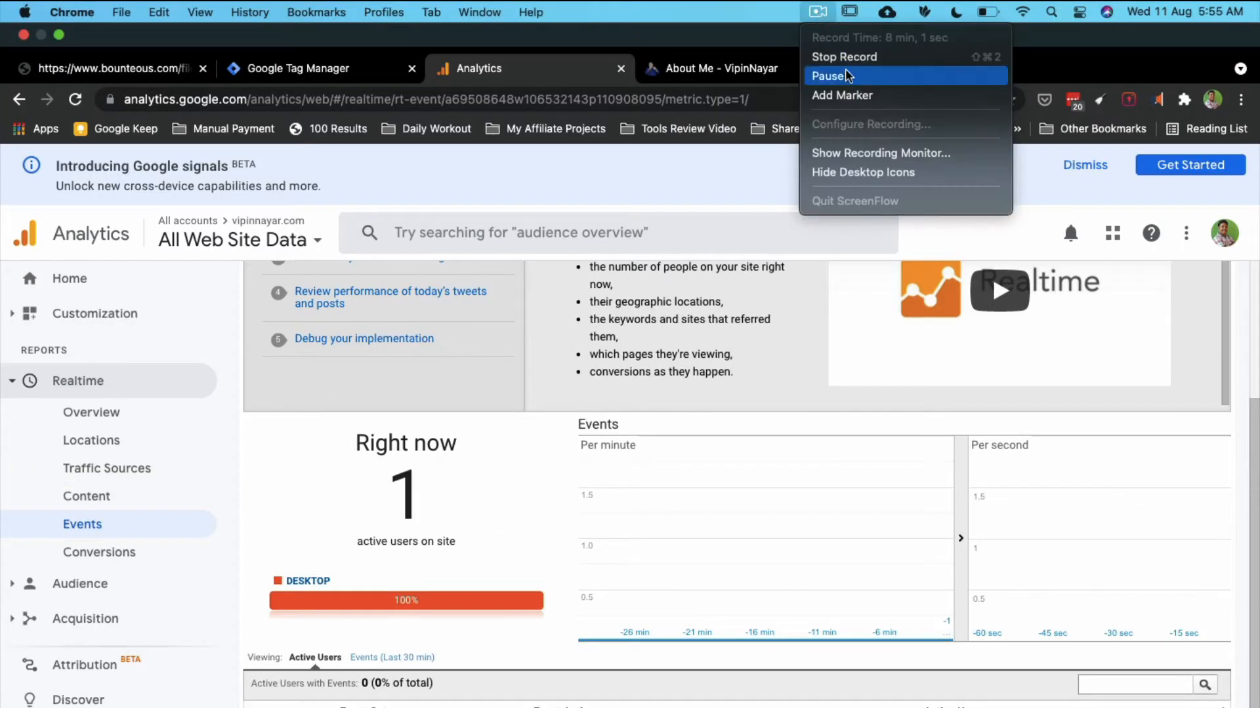
click(842, 76)
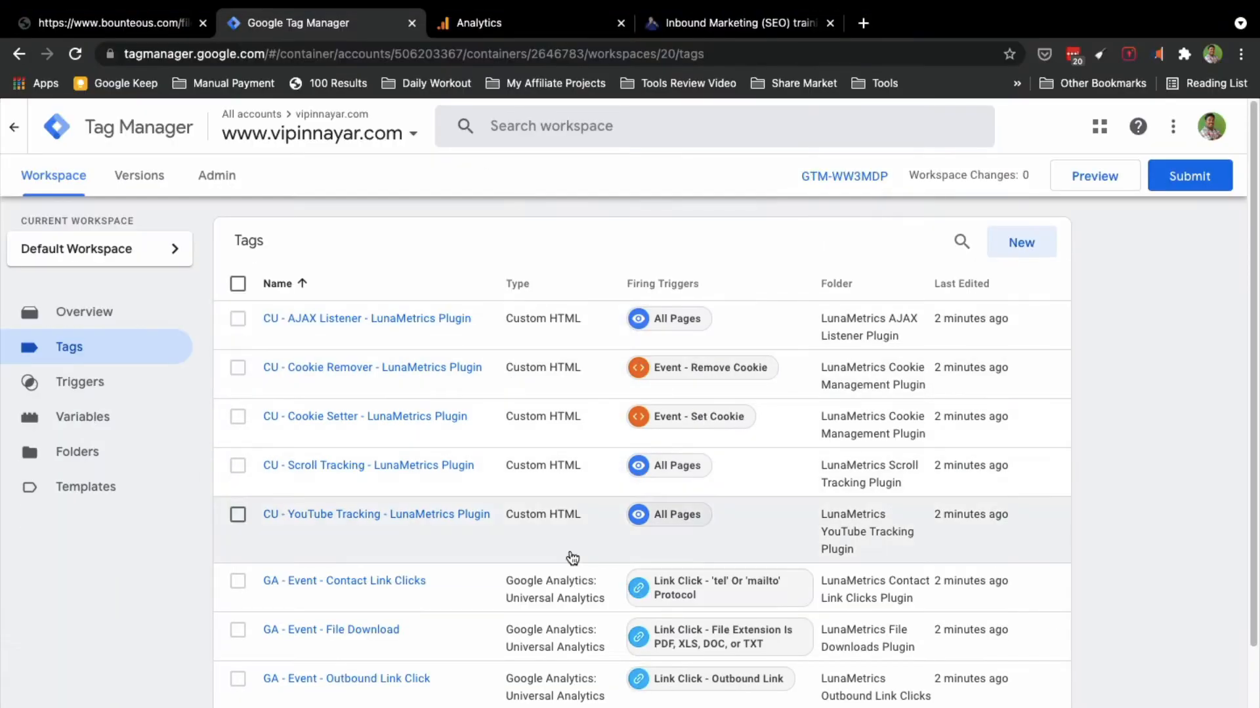
Step: Launch Preview for container GTM-WW3MDP so Tag Assistant opens
scroll(571, 557, down, 3)
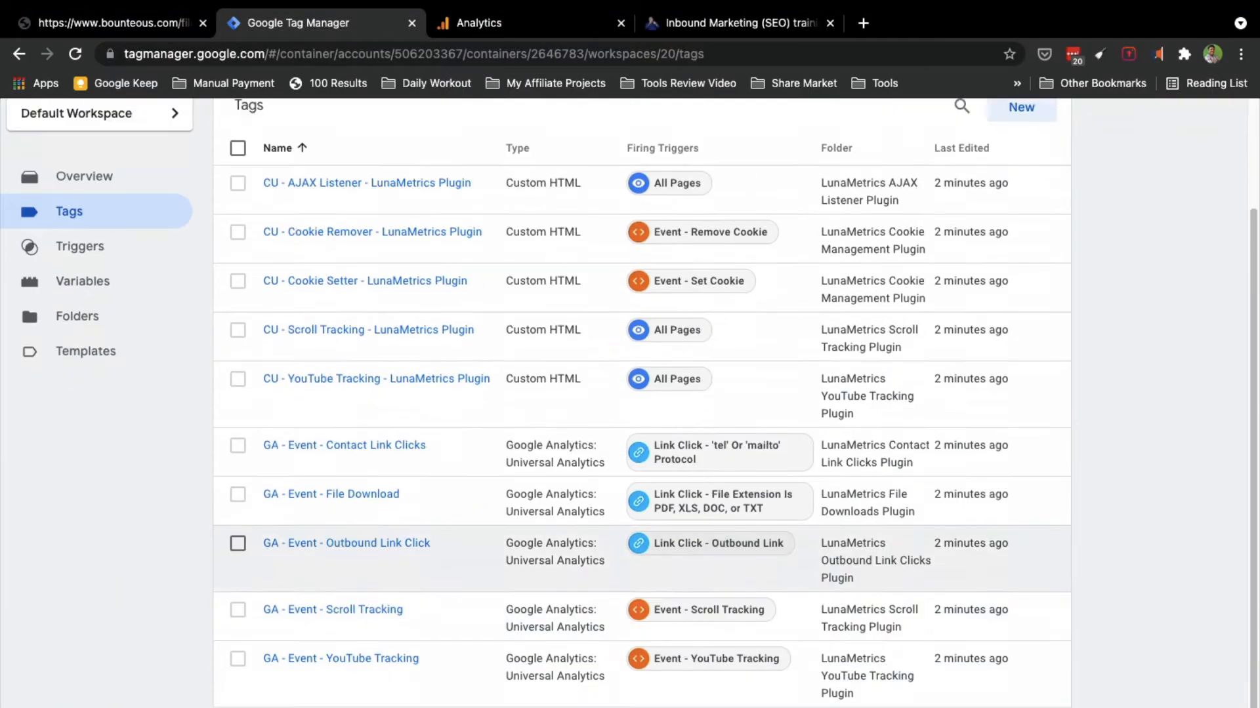
scroll(571, 557, up, 2)
scroll(1190, 256, up, 1)
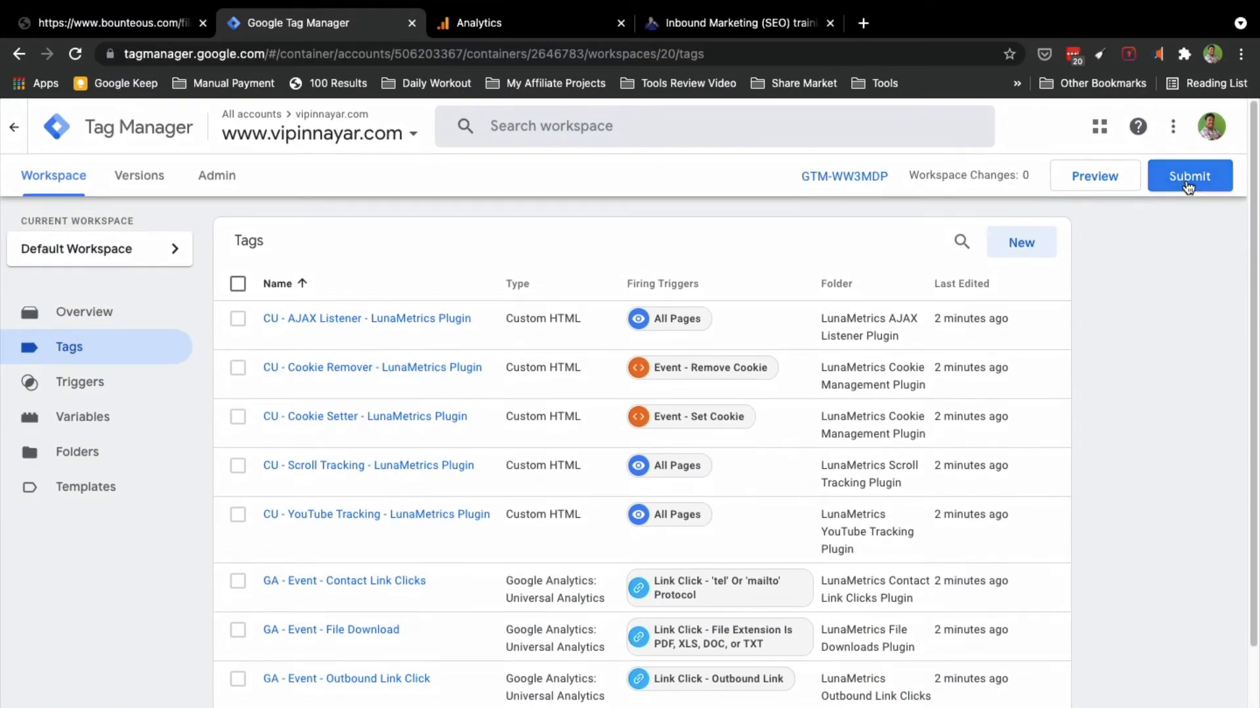
click(1104, 182)
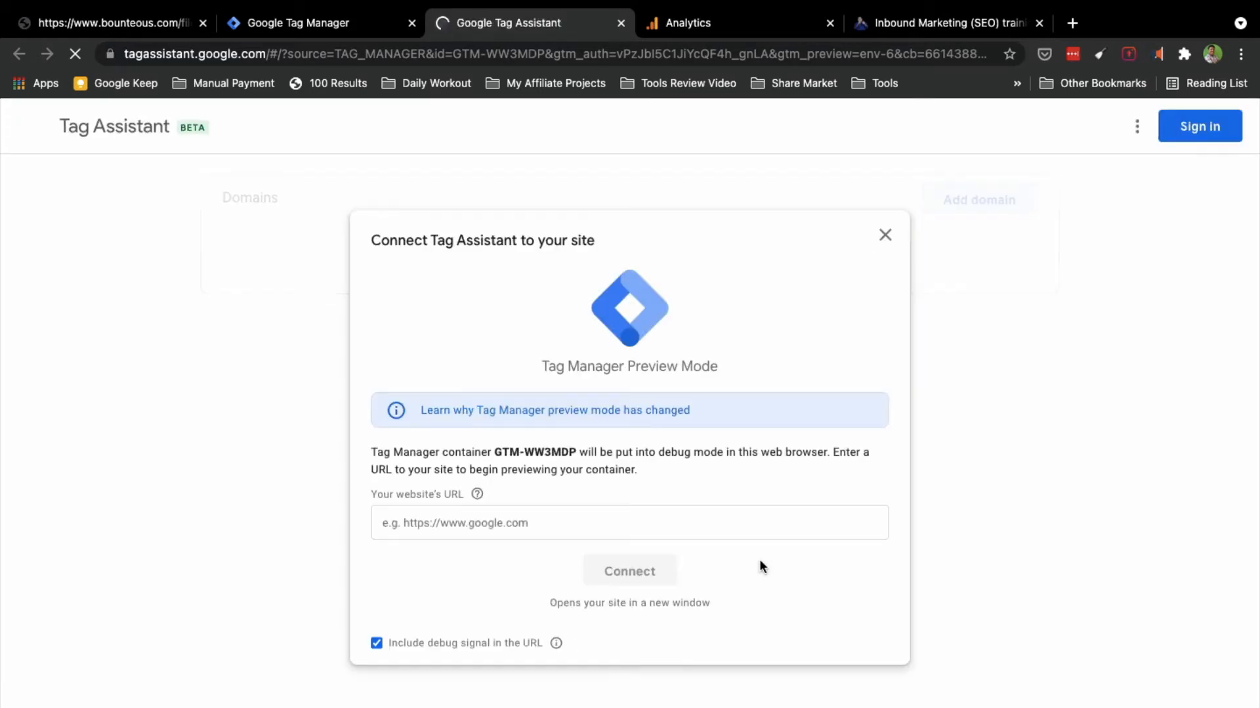
click(922, 21)
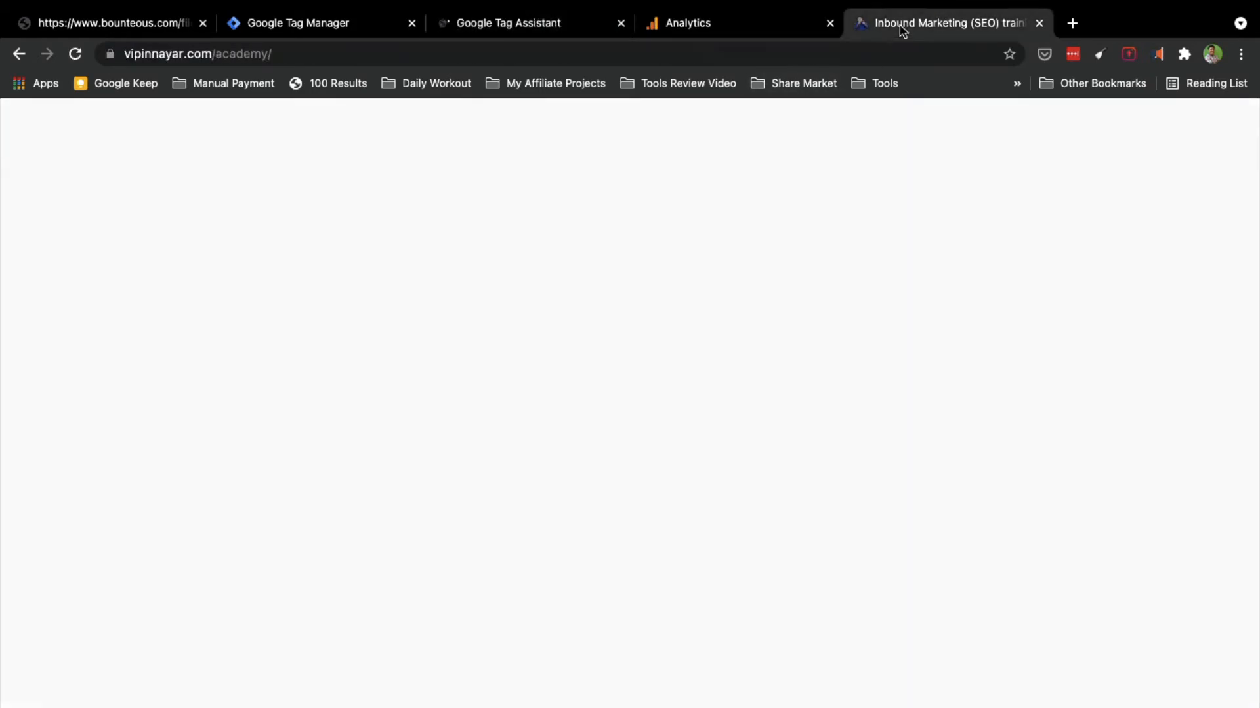
drag(211, 54, 121, 62)
key(super+c)
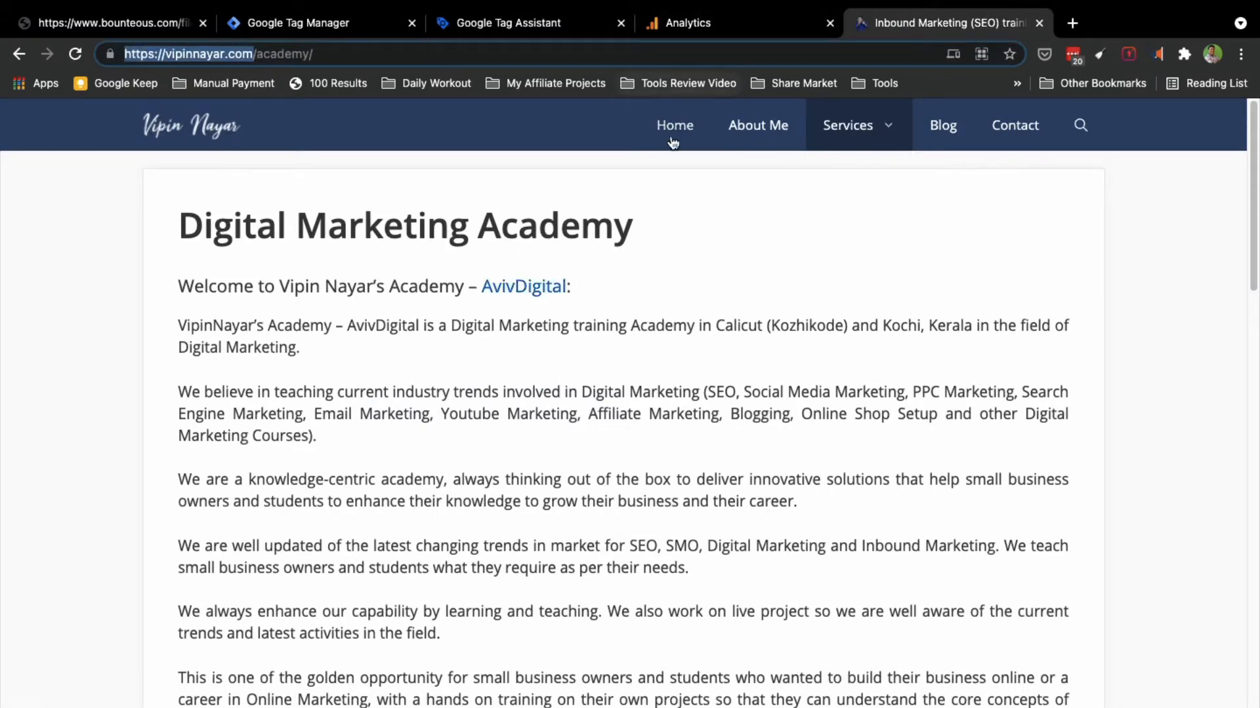
click(675, 131)
click(499, 30)
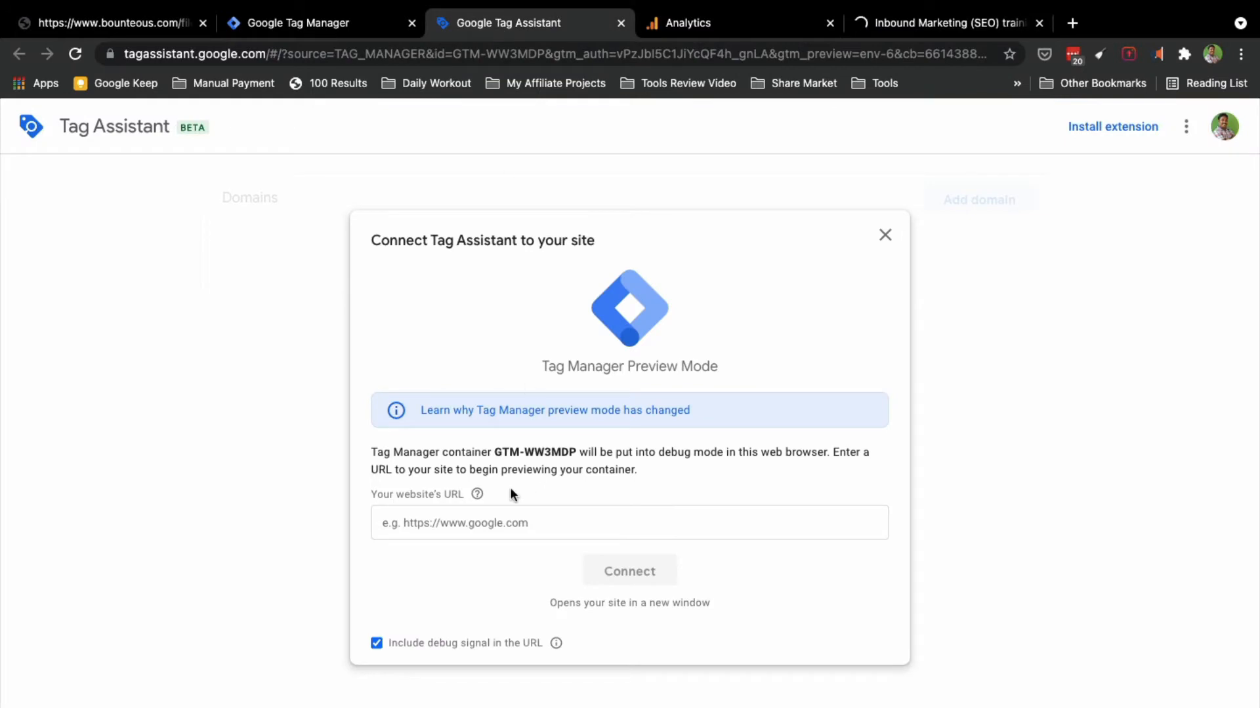
click(455, 523)
key(super+v)
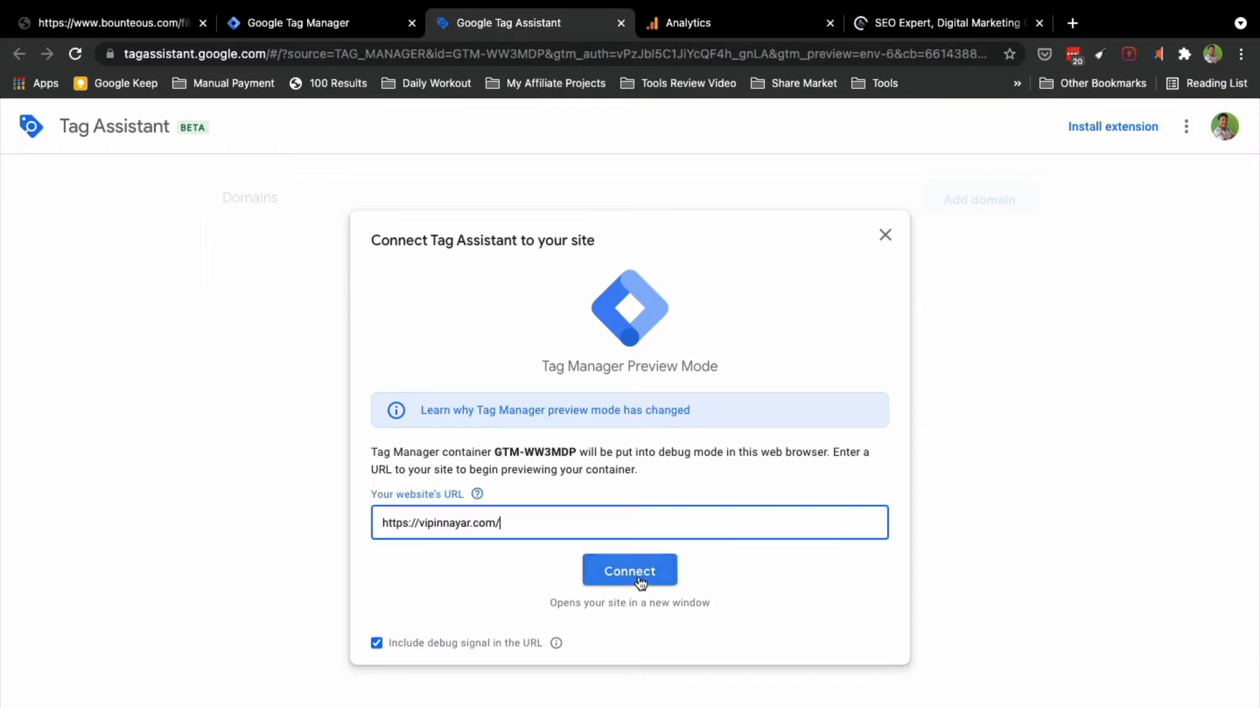
click(630, 572)
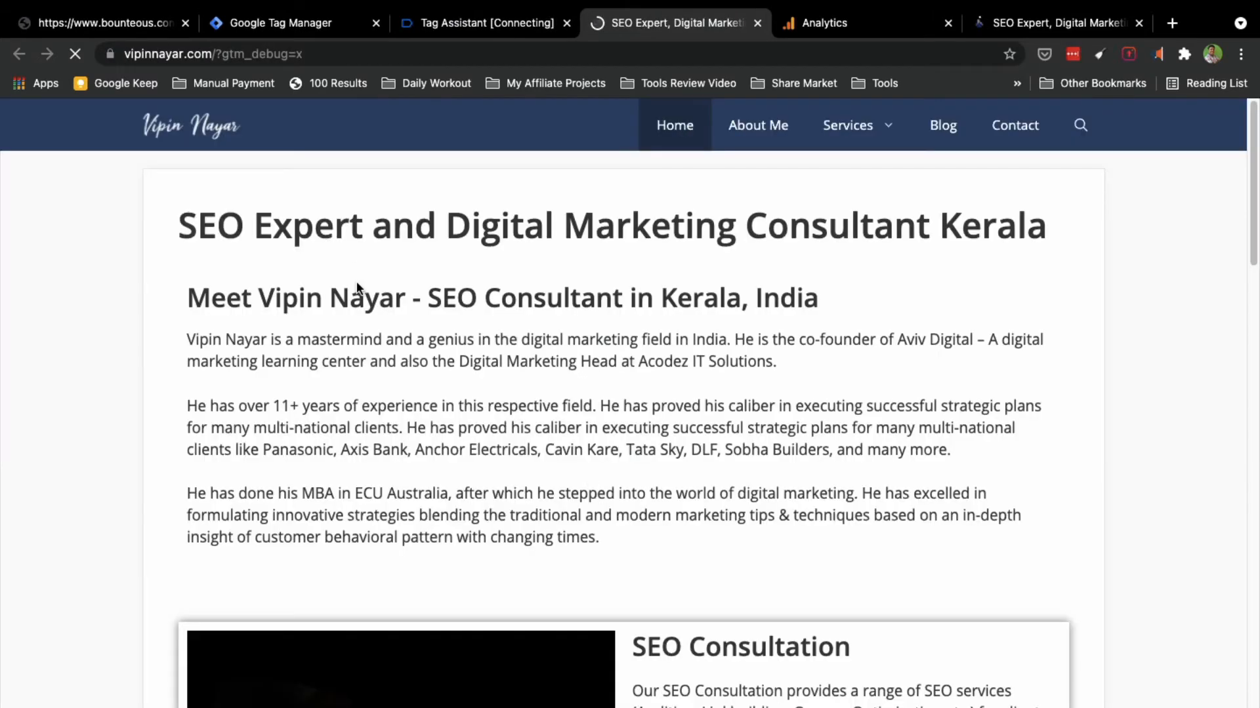
Step: Click 'Connect me on Whatsapp for SEO Consultation' on the debug-mode site, then check Tag Assistant
click(462, 31)
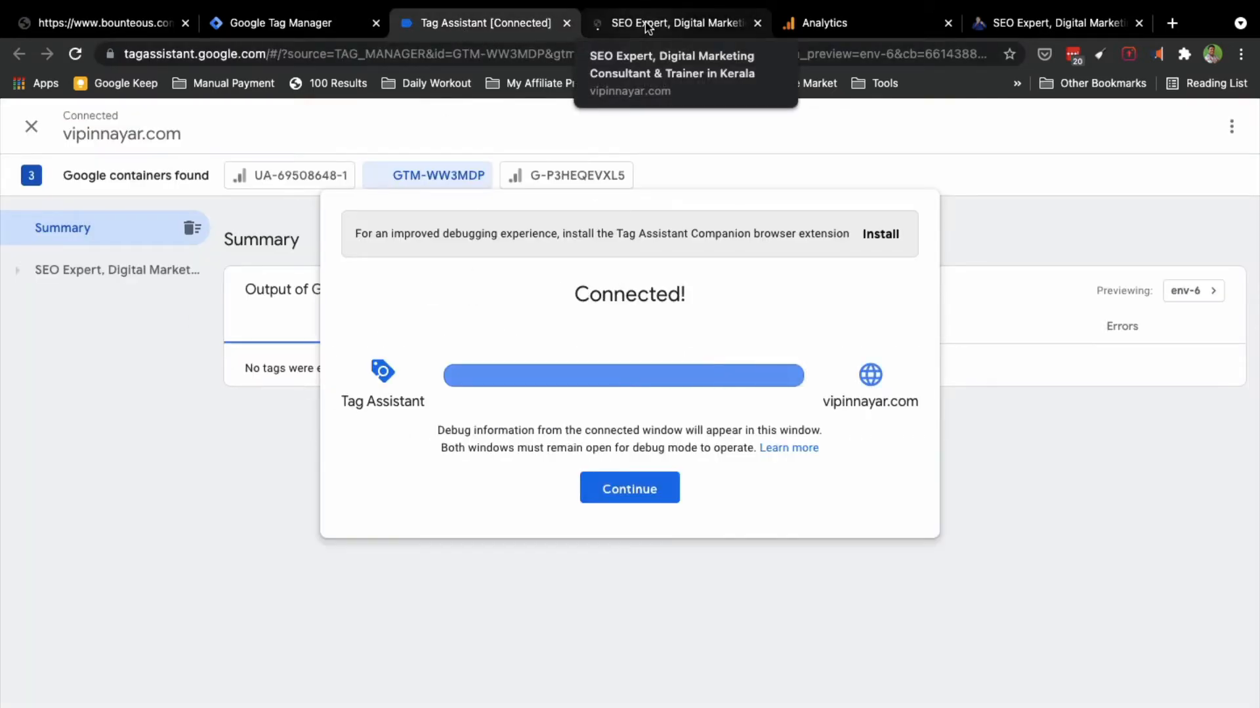
click(646, 25)
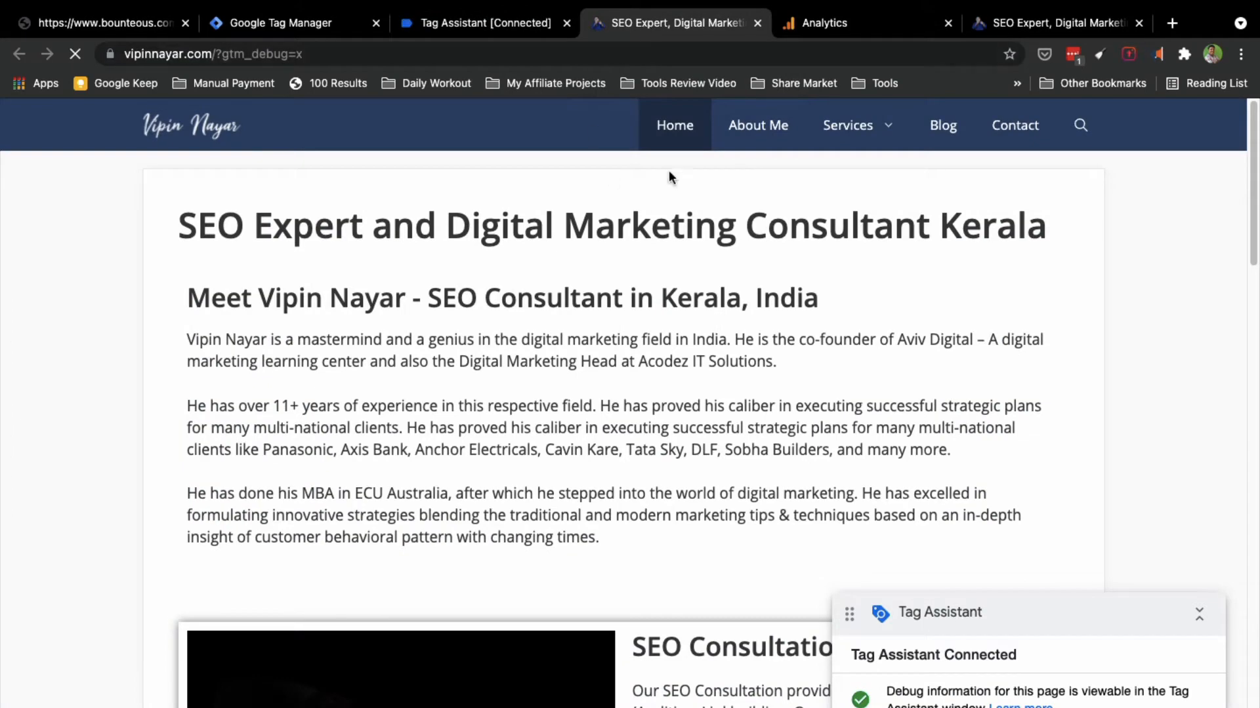
scroll(604, 404, down, 10)
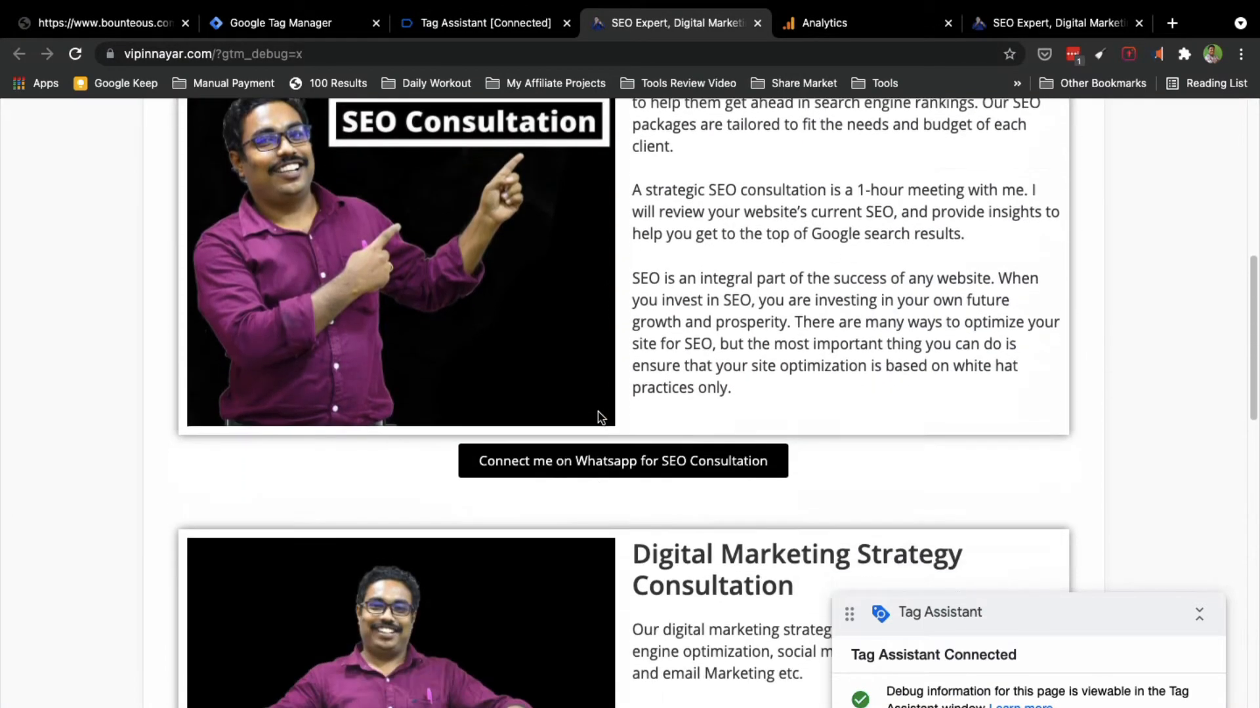
click(602, 394)
scroll(603, 392, down, 4)
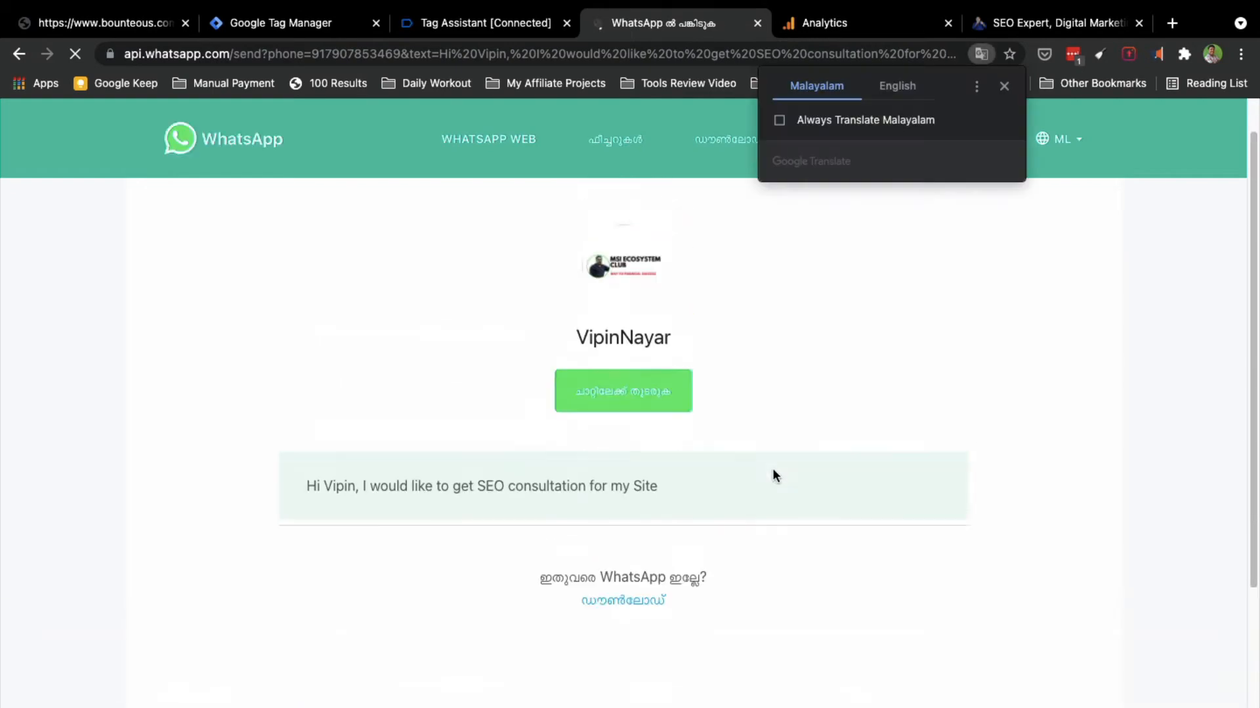
click(495, 26)
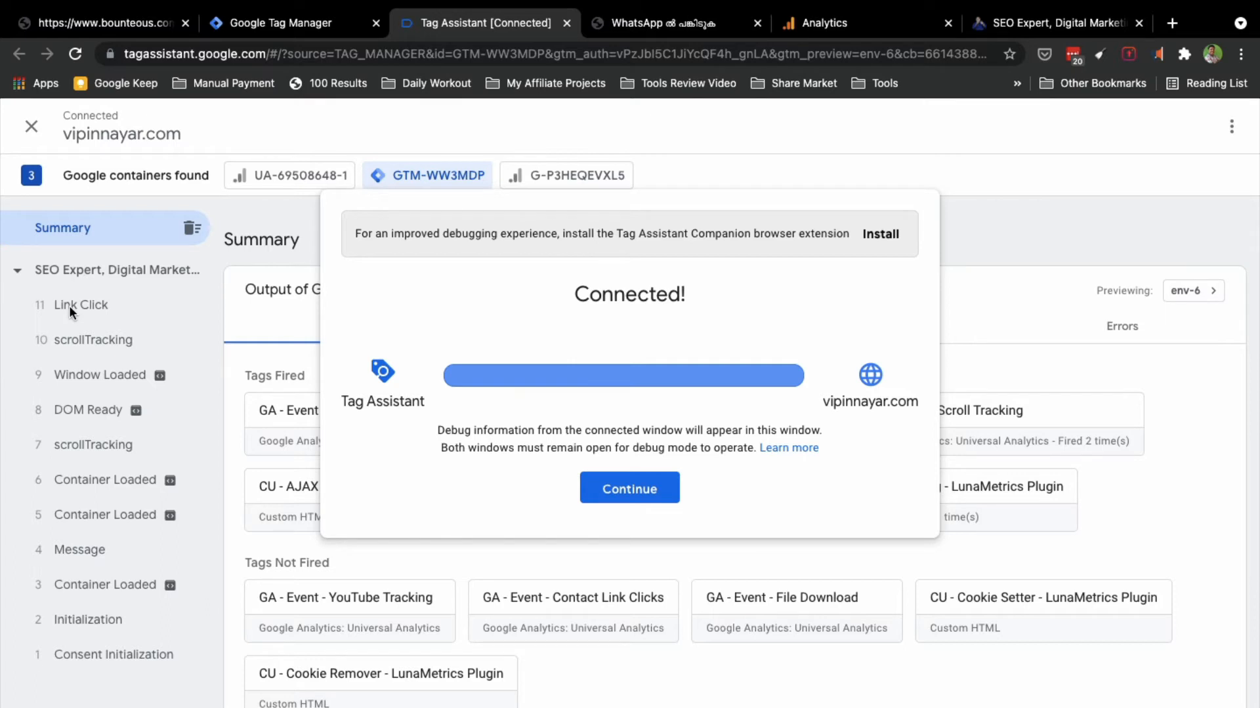
Step: Open the Link Click event's Variables and confirm Click Hostname is api.whatsapp.com
click(63, 265)
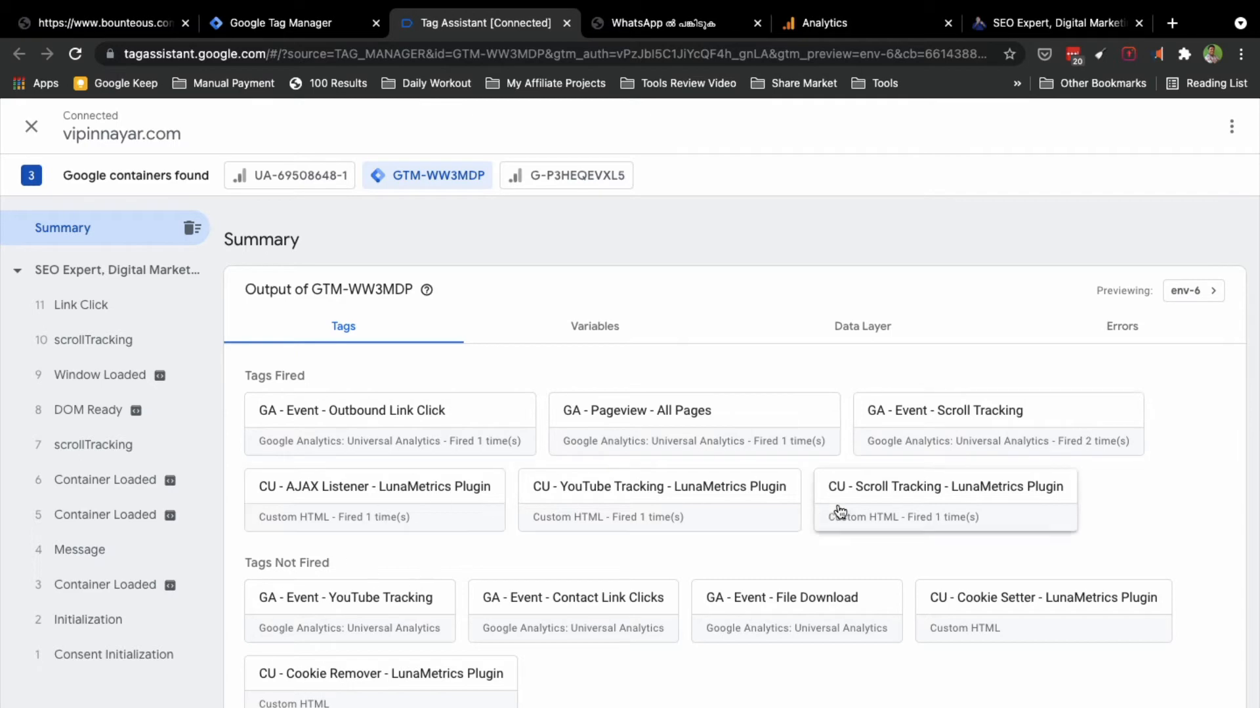
click(76, 314)
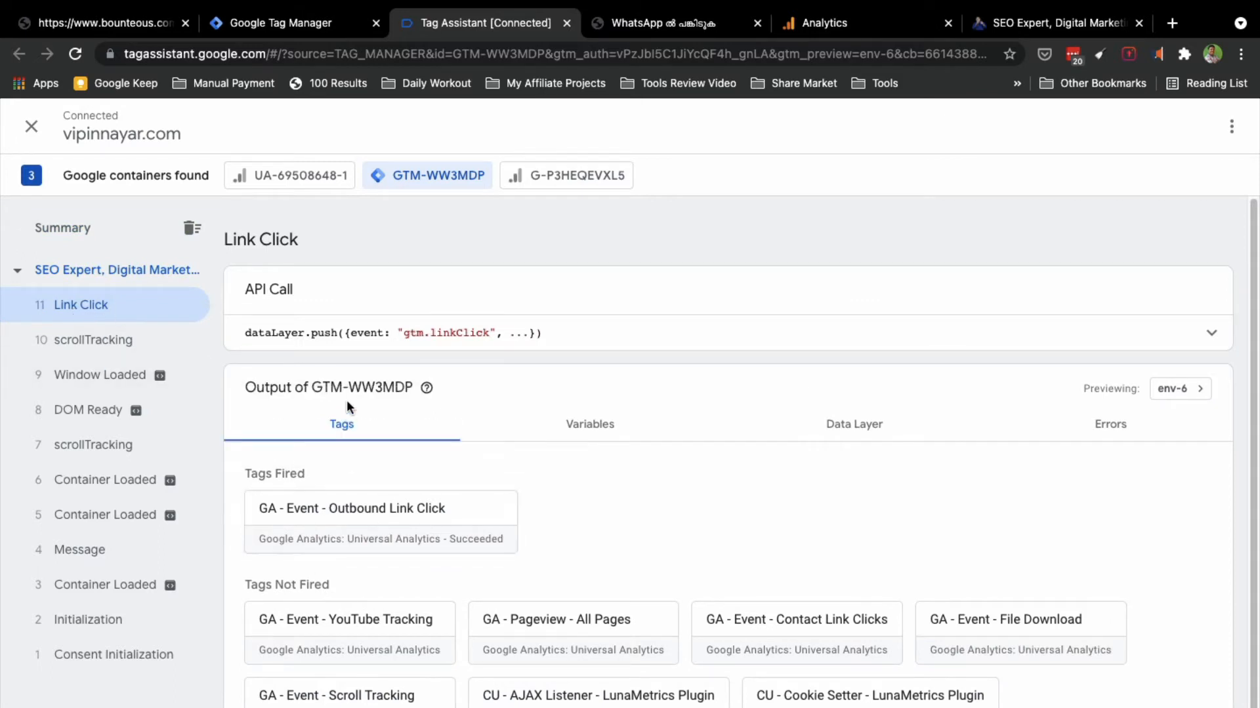
click(588, 427)
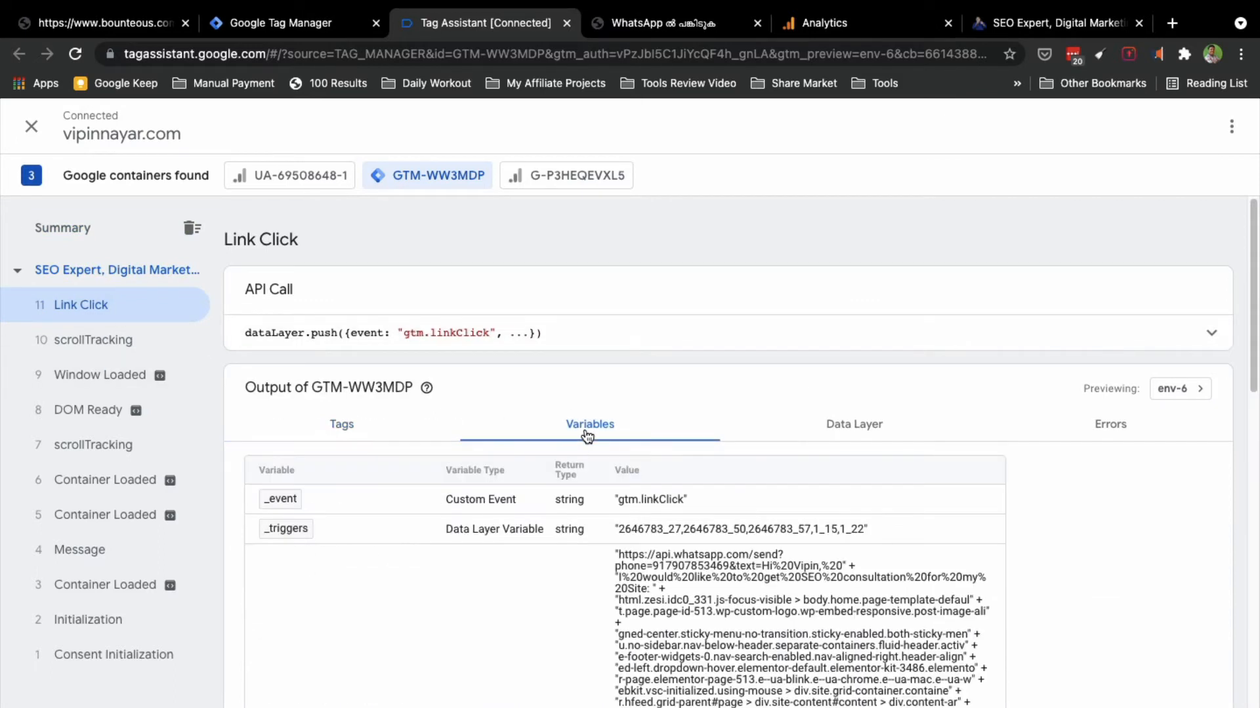
scroll(545, 497, down, 3)
scroll(666, 418, down, 7)
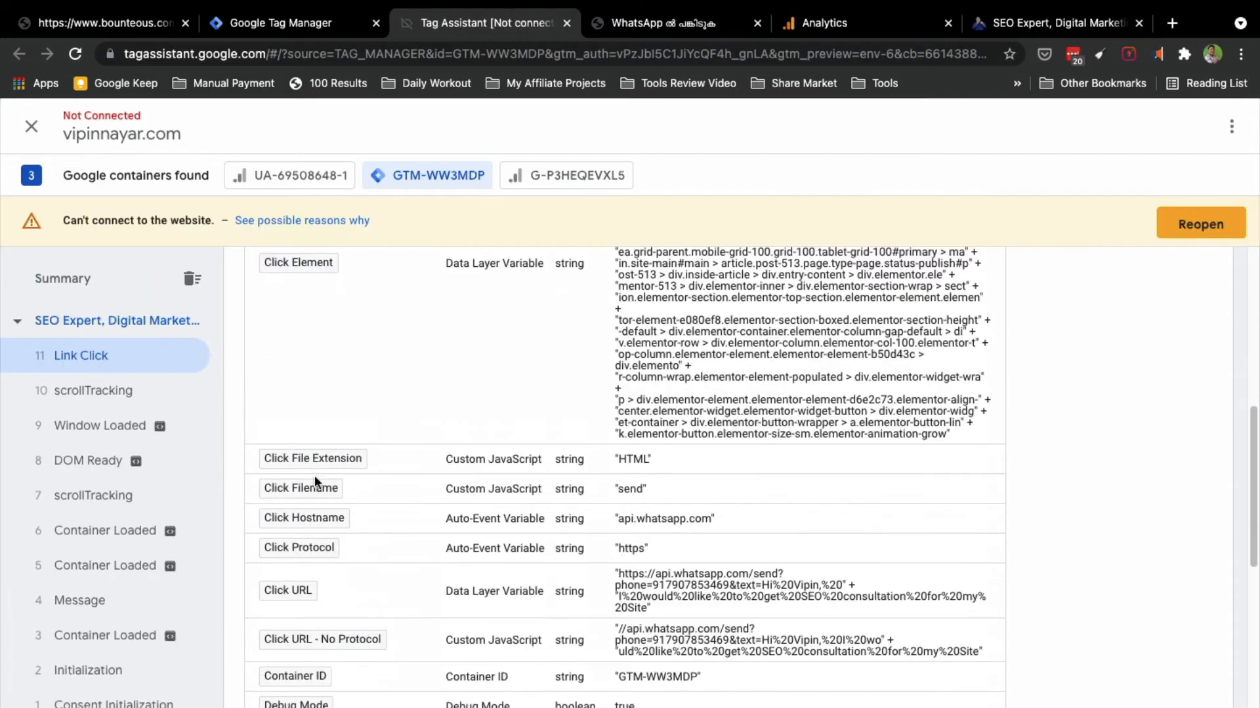
scroll(322, 589, down, 3)
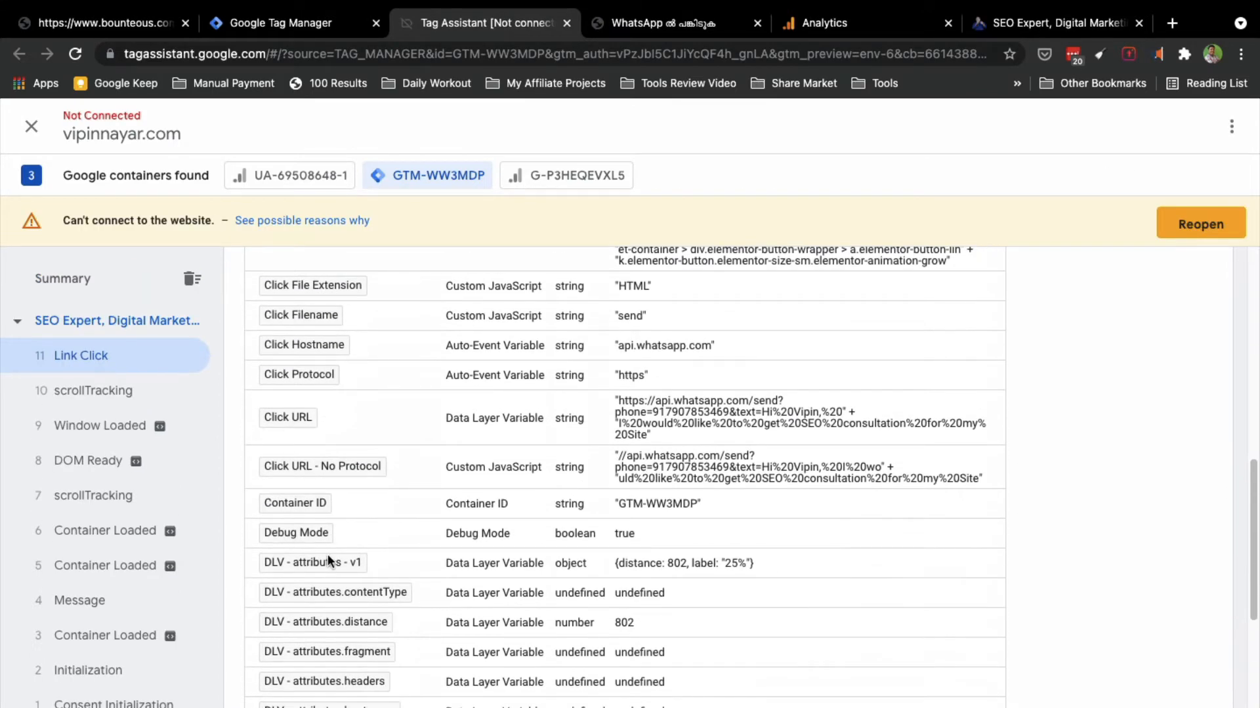
scroll(321, 622, up, 2)
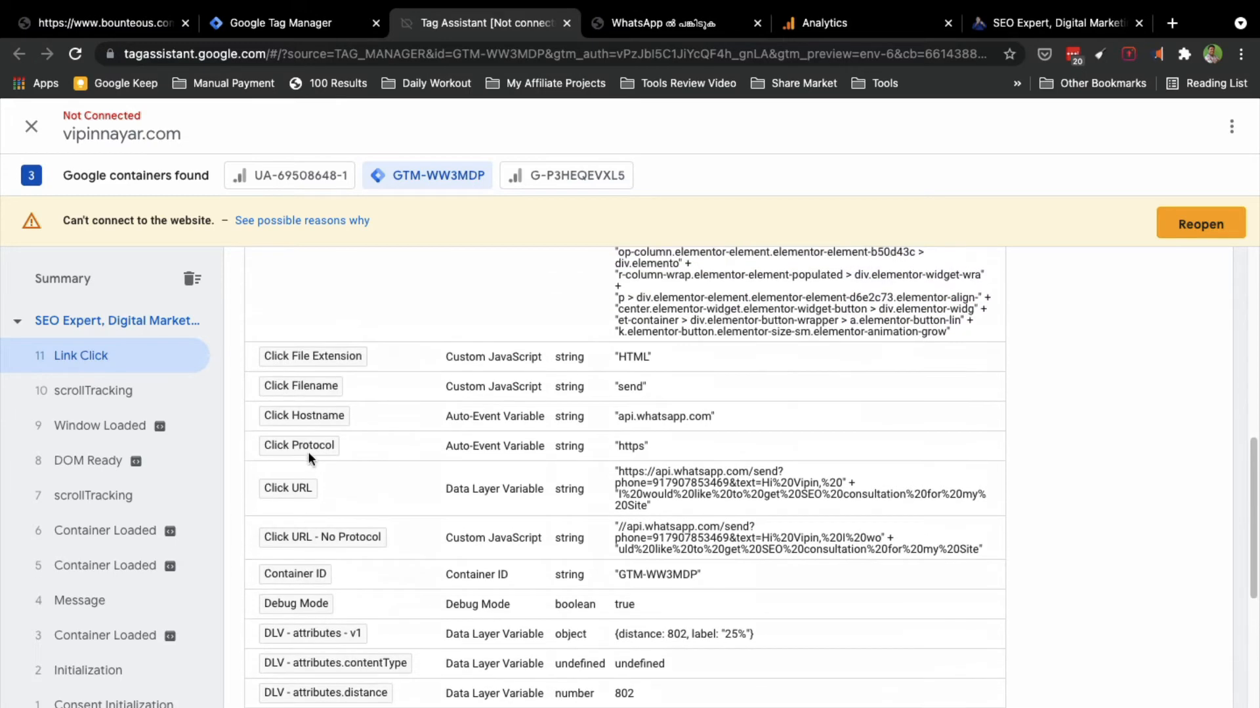
scroll(340, 513, up, 6)
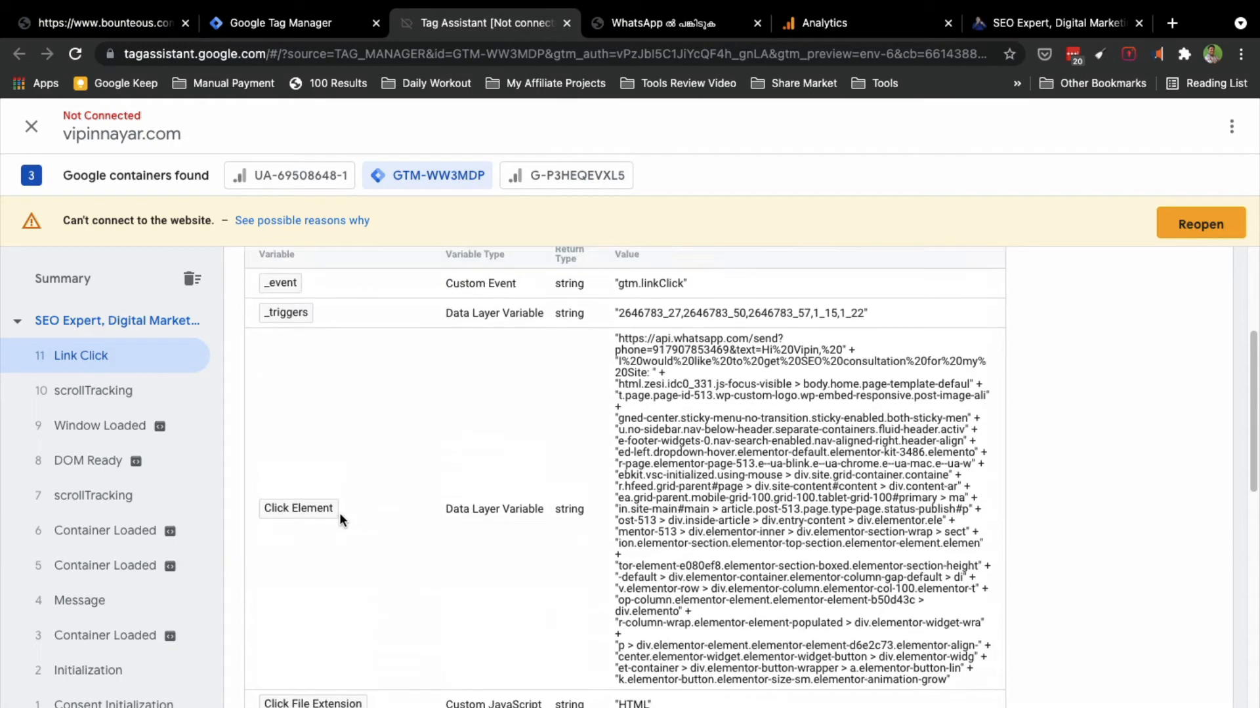
scroll(340, 513, up, 2)
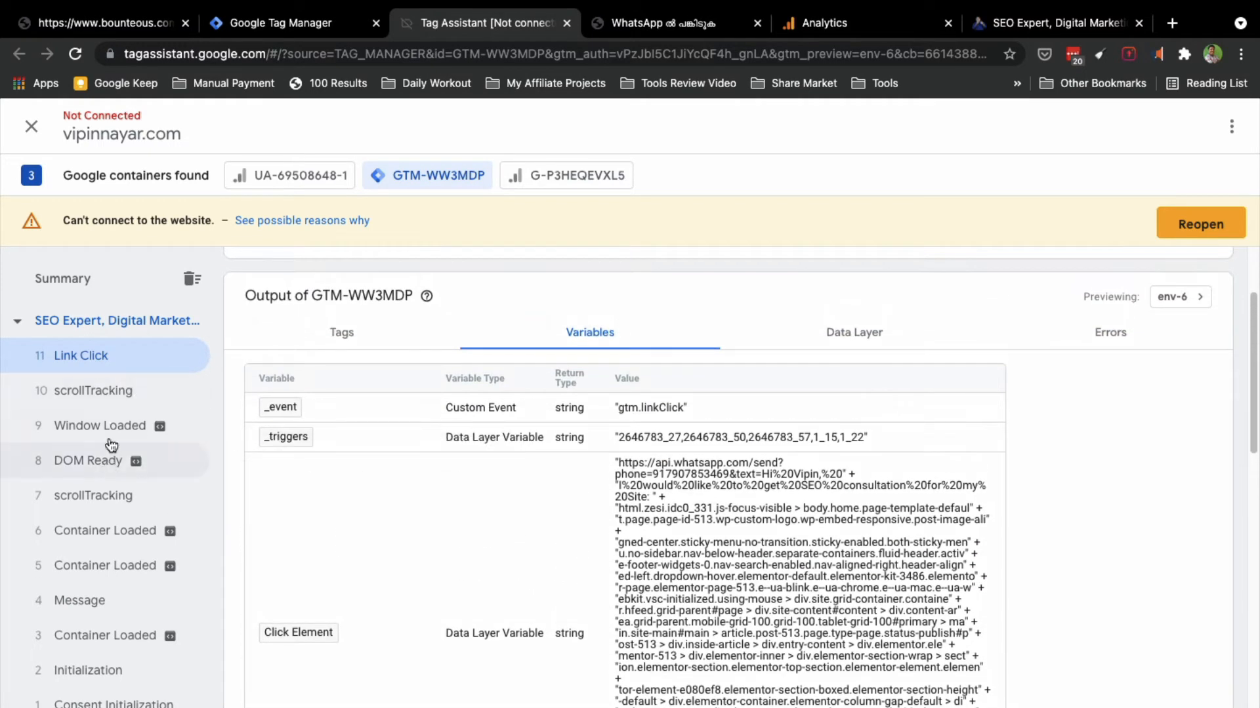
Step: Go back from WhatsApp to the site, click the consultation link again, then check Tag Assistant
click(672, 32)
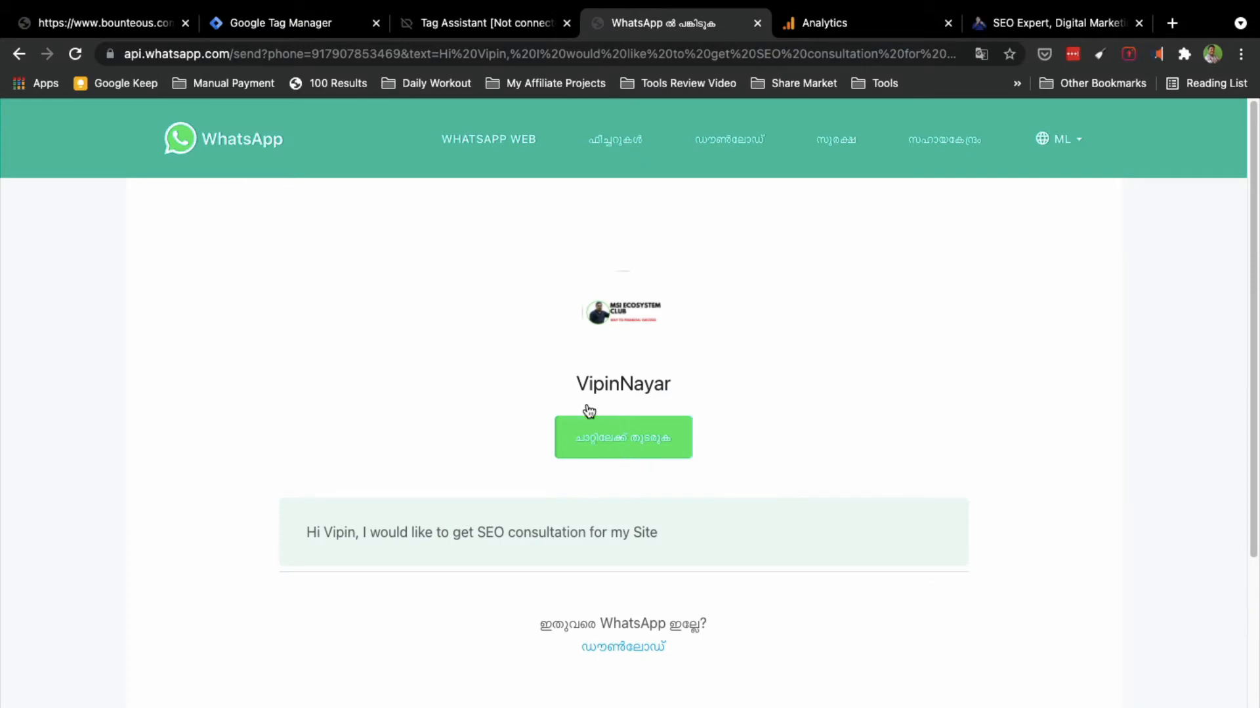
click(500, 20)
click(700, 24)
click(20, 56)
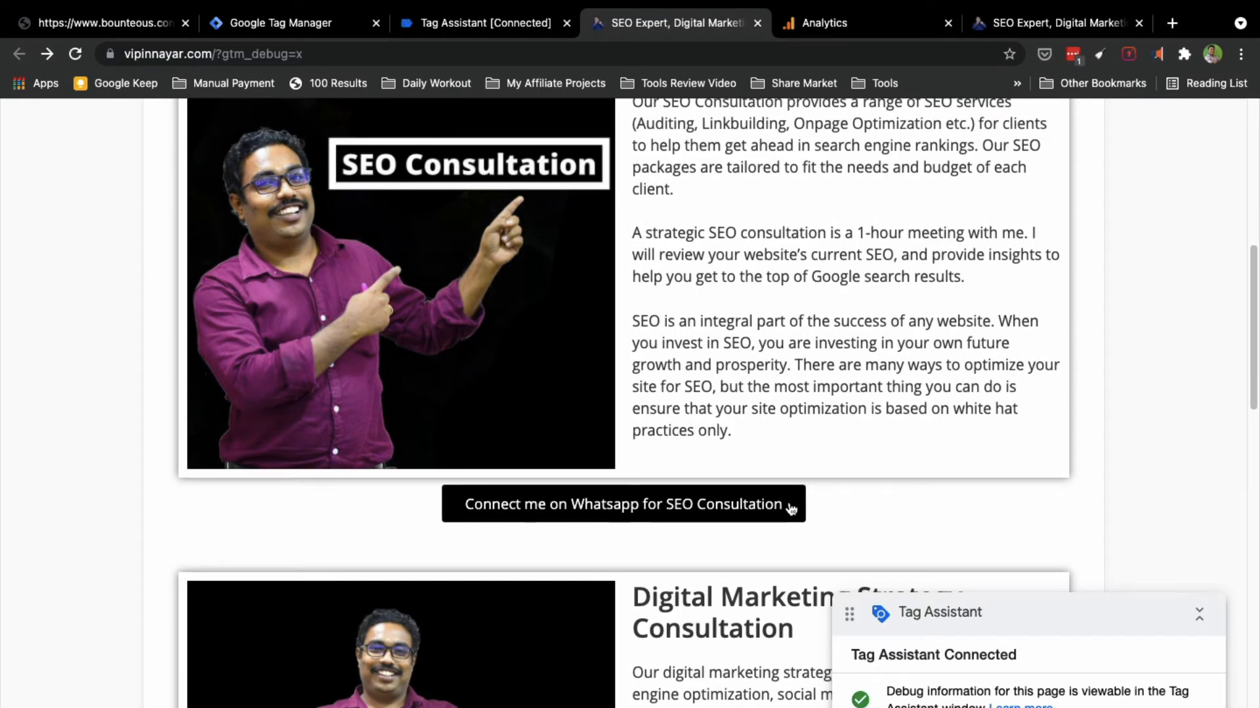
click(790, 509)
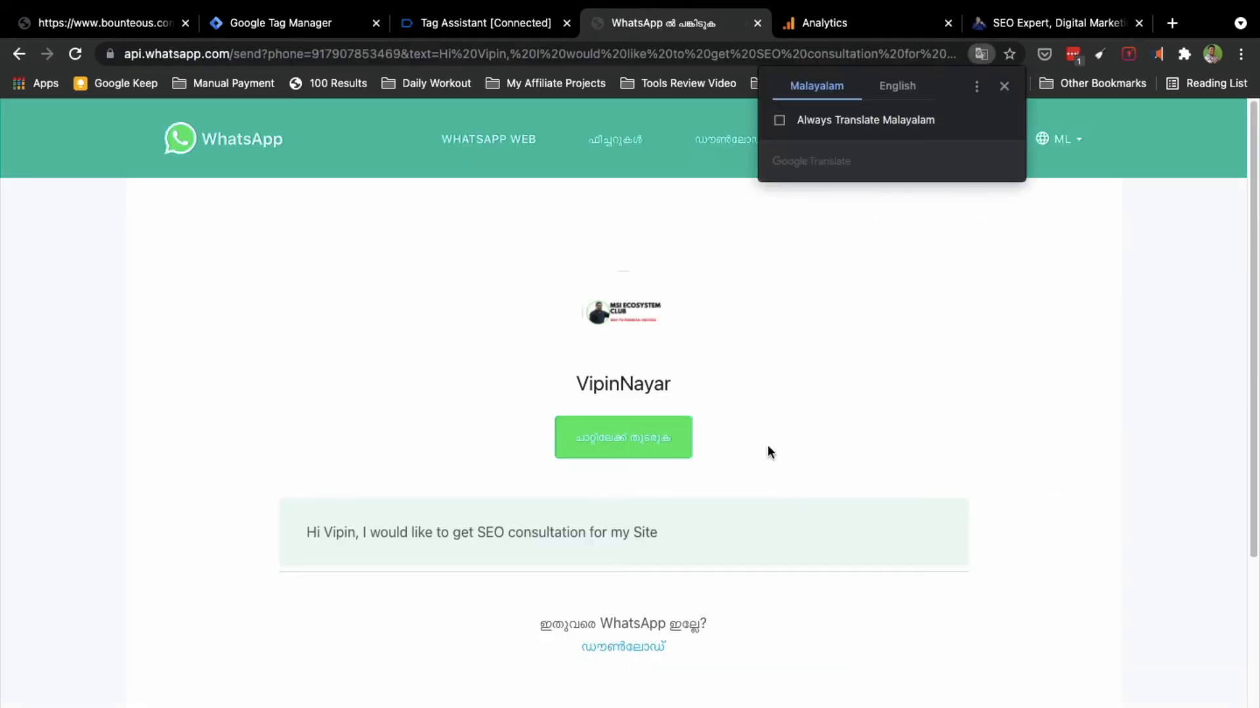
click(477, 26)
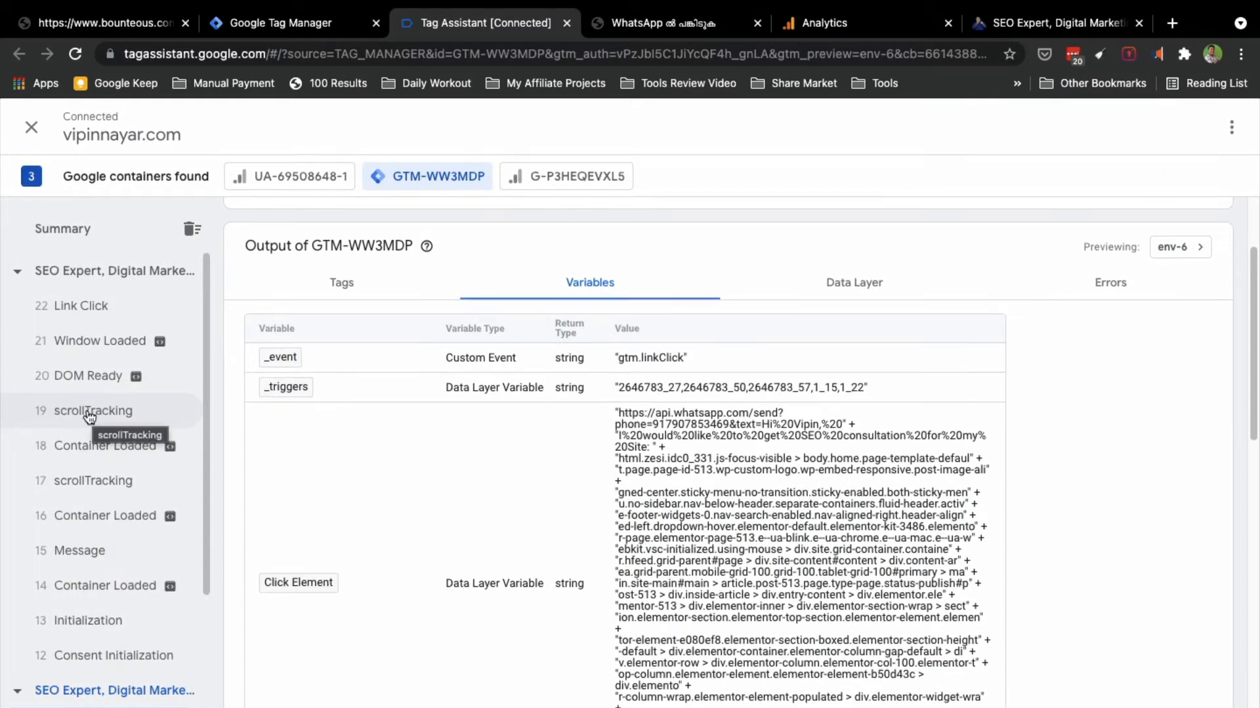
Step: Review event 22 Link Click variables: Click URL, Click Hostname api.whatsapp.com, JS - Is Outbound true
click(70, 308)
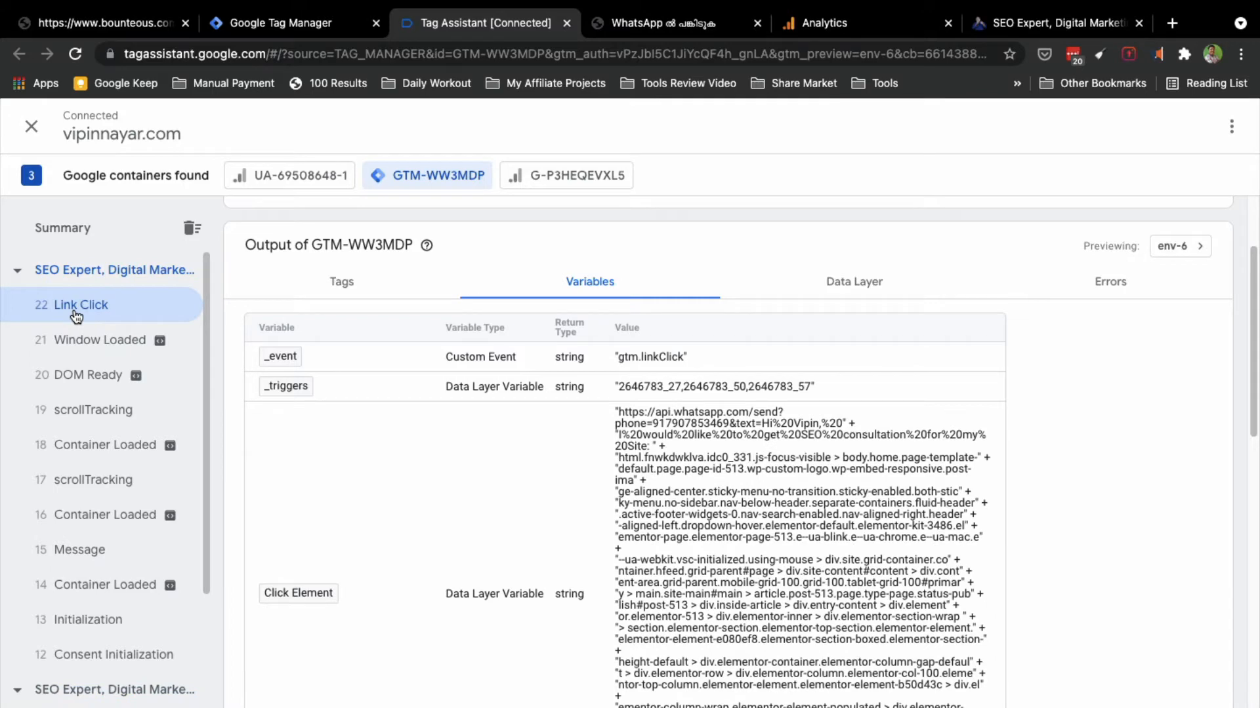
scroll(317, 628, down, 5)
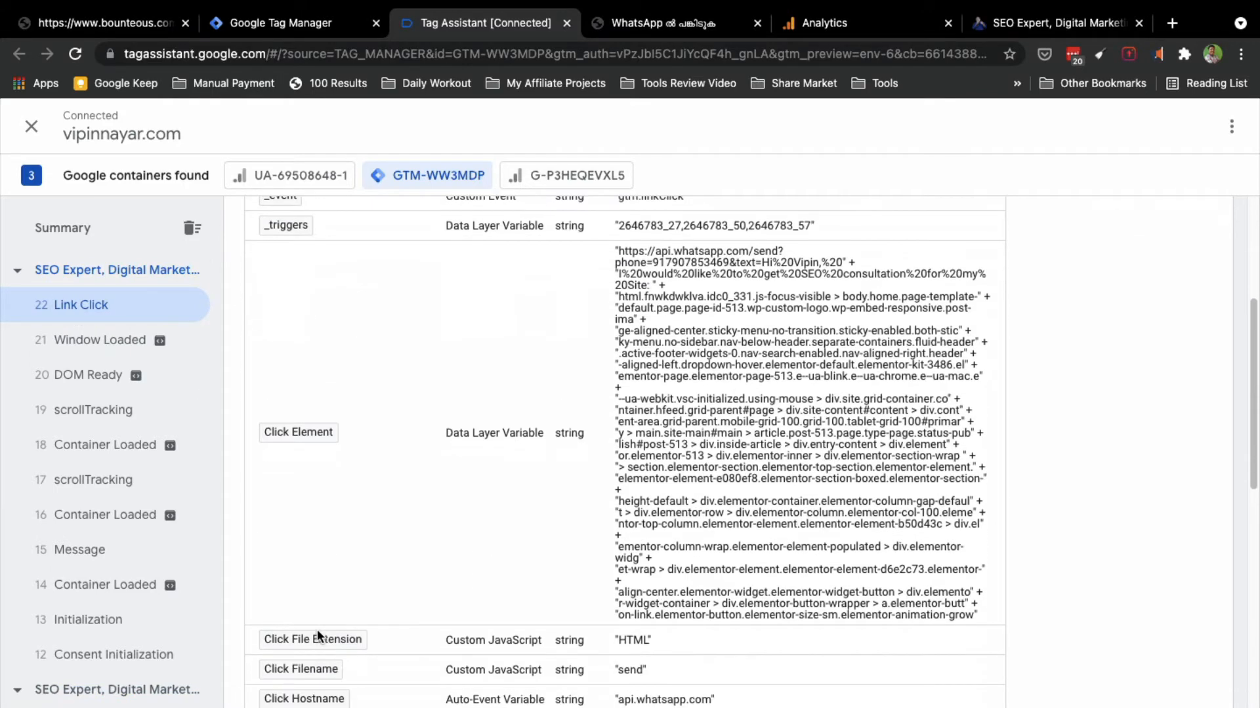
scroll(317, 629, up, 1)
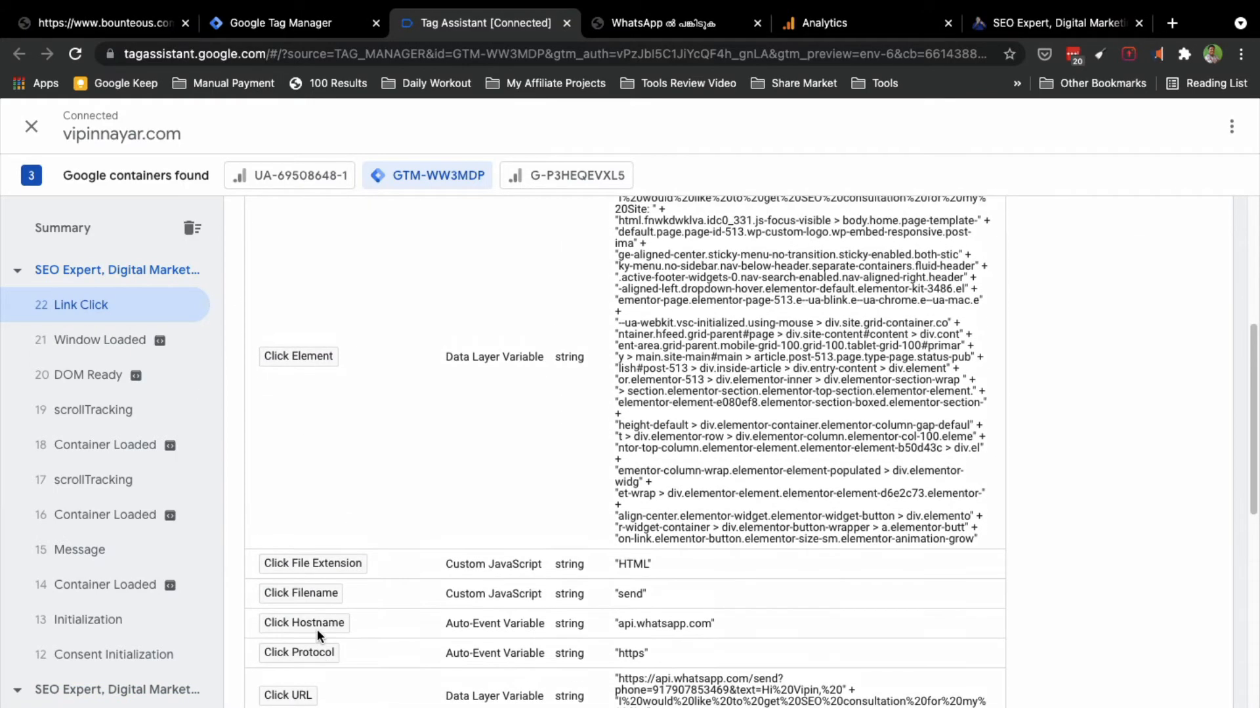
scroll(317, 629, down, 3)
scroll(294, 528, down, 2)
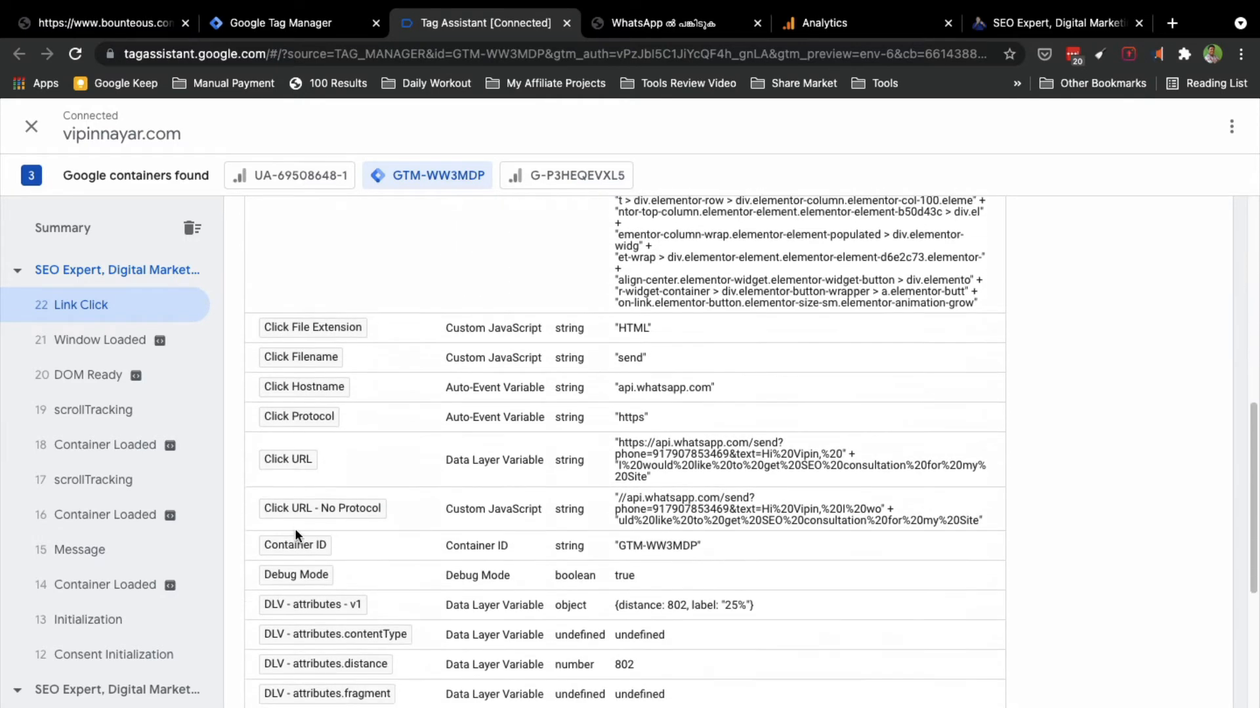
scroll(294, 529, down, 3)
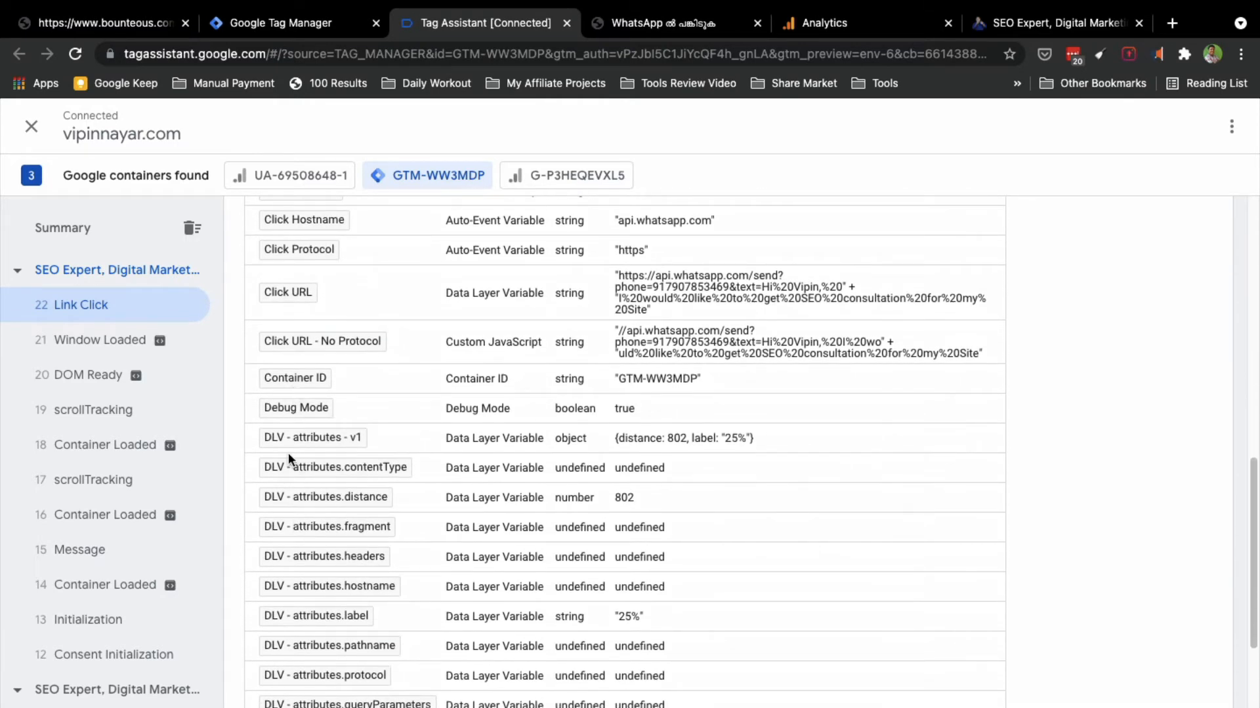
scroll(289, 452, down, 7)
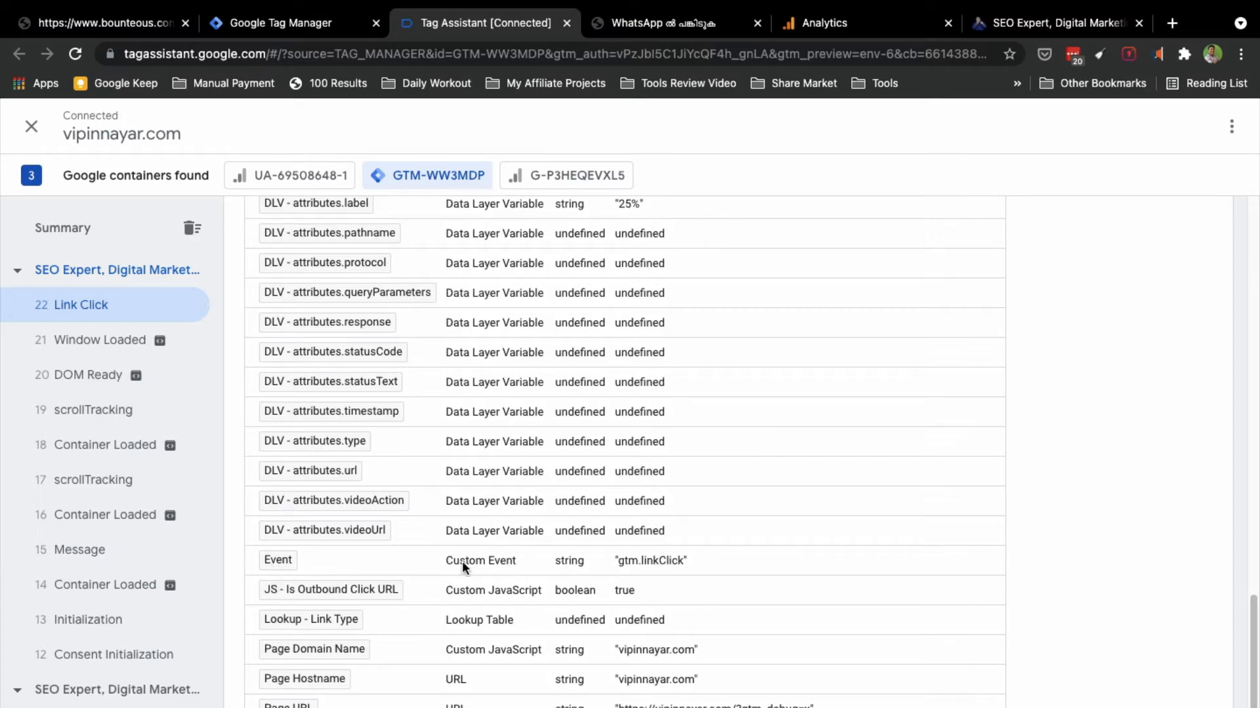
scroll(296, 493, up, 5)
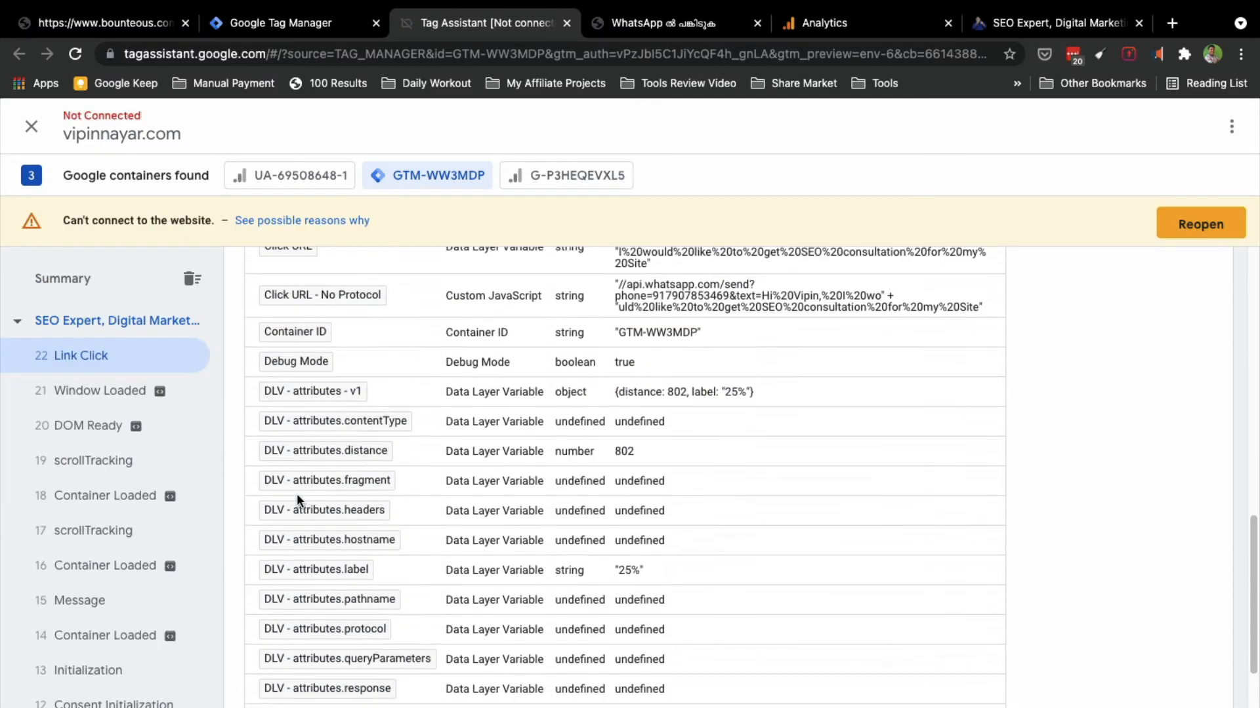
scroll(296, 493, up, 2)
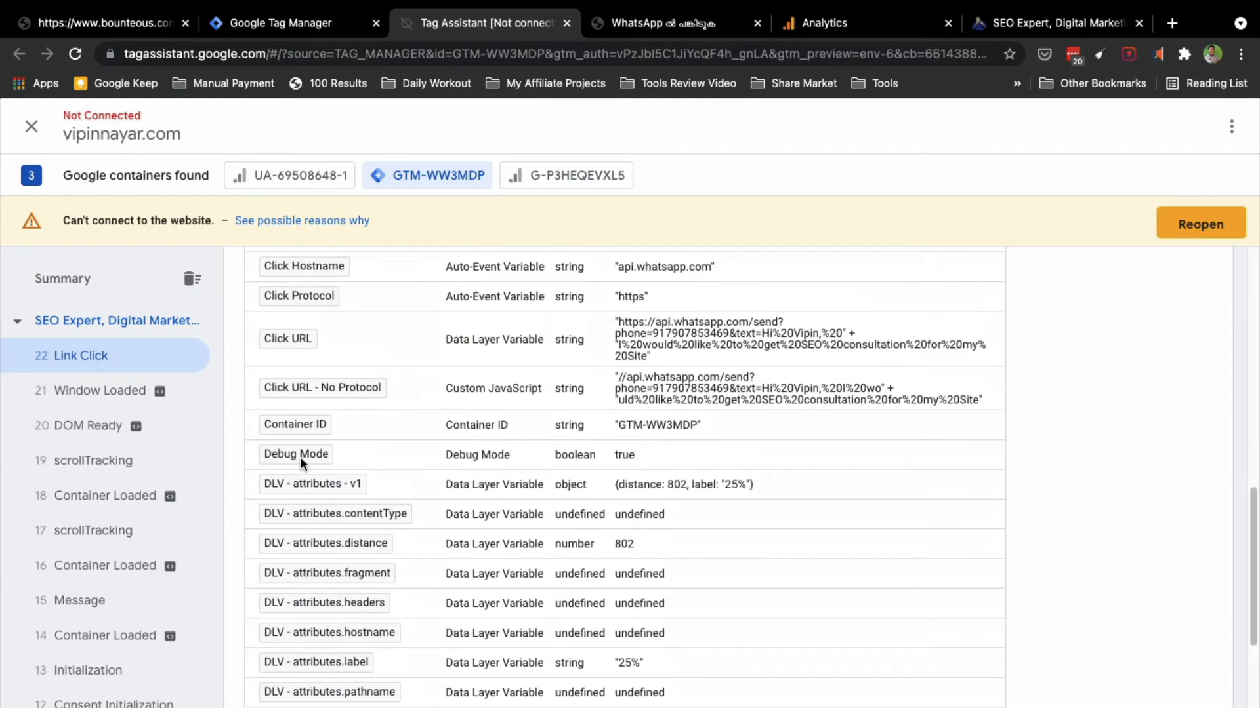
scroll(301, 462, up, 1)
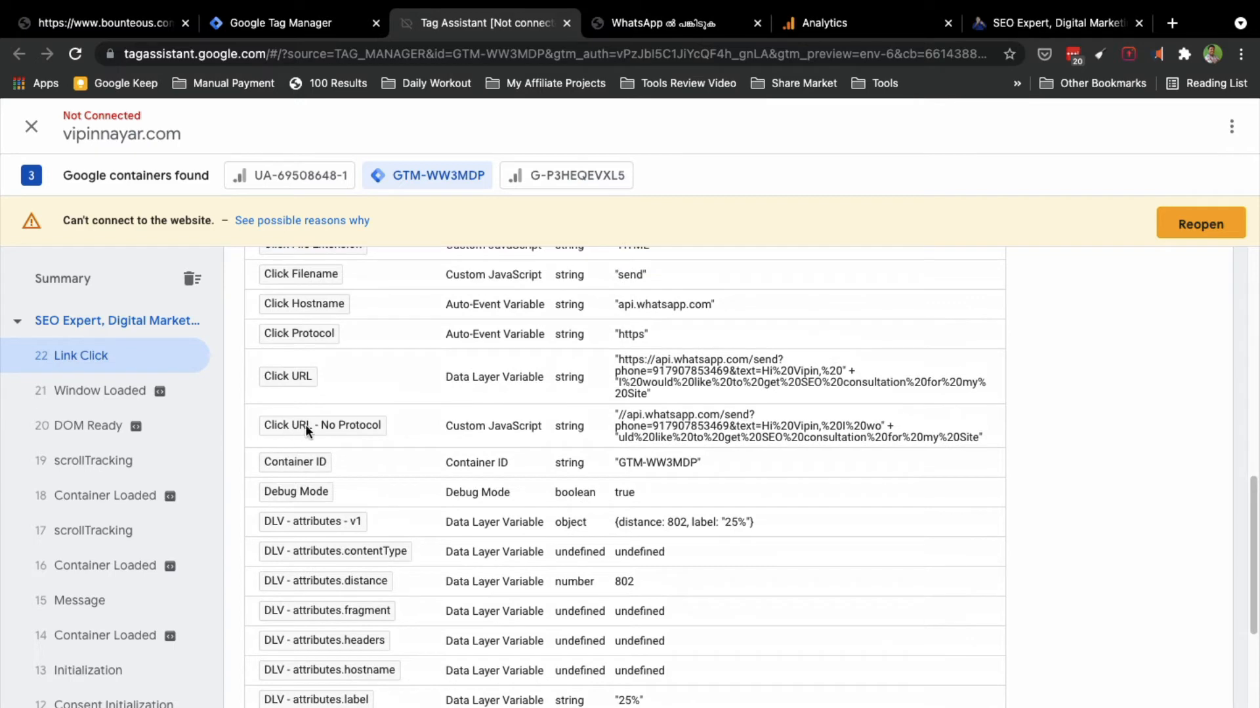
scroll(300, 424, up, 1)
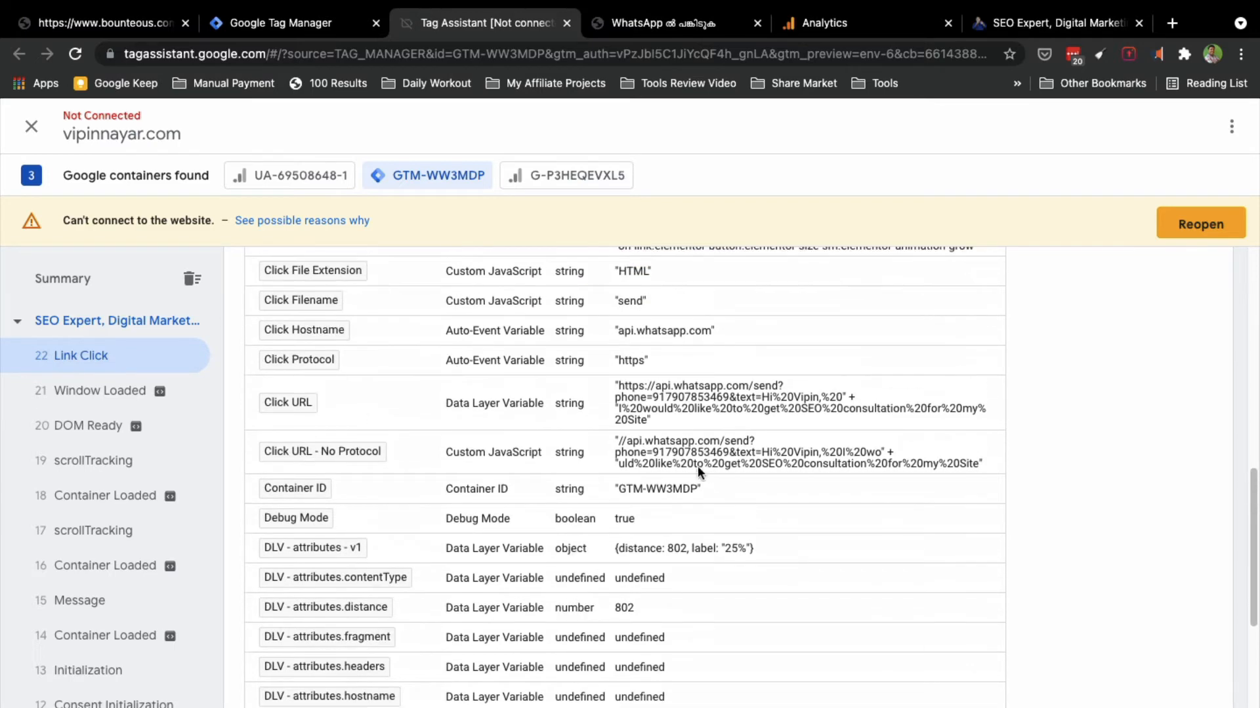
scroll(373, 455, up, 1)
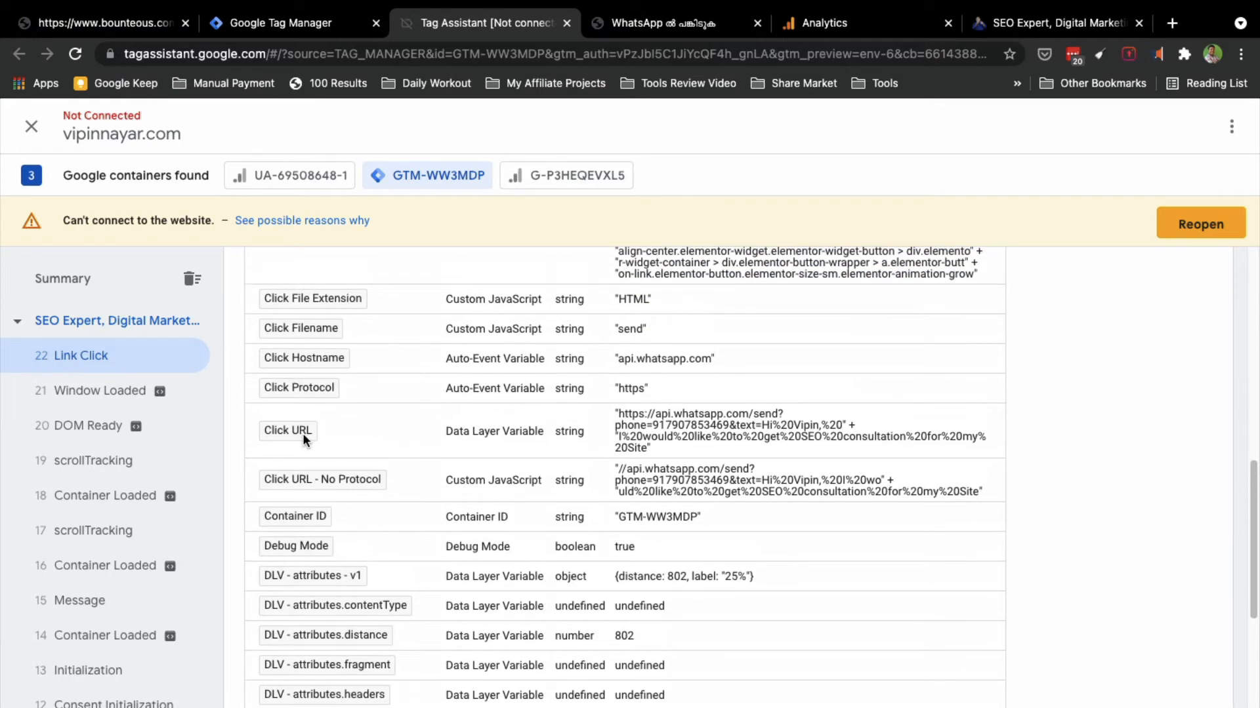
scroll(302, 432, up, 2)
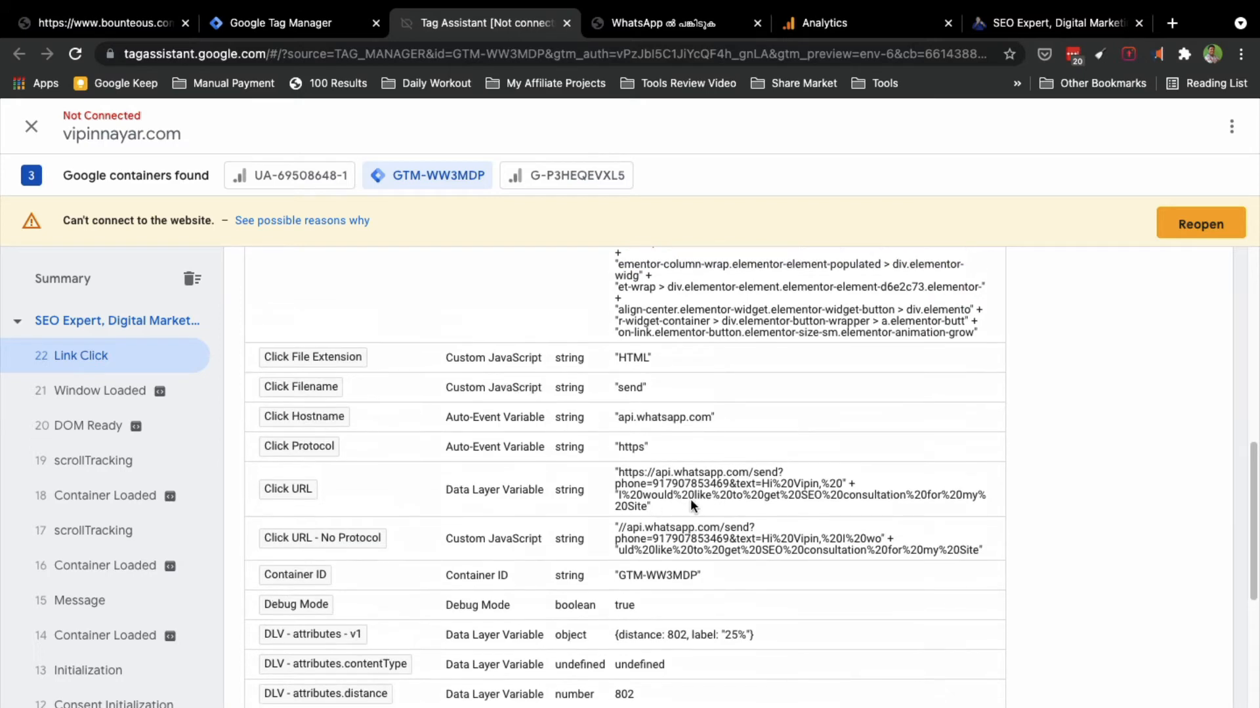
scroll(320, 475, up, 2)
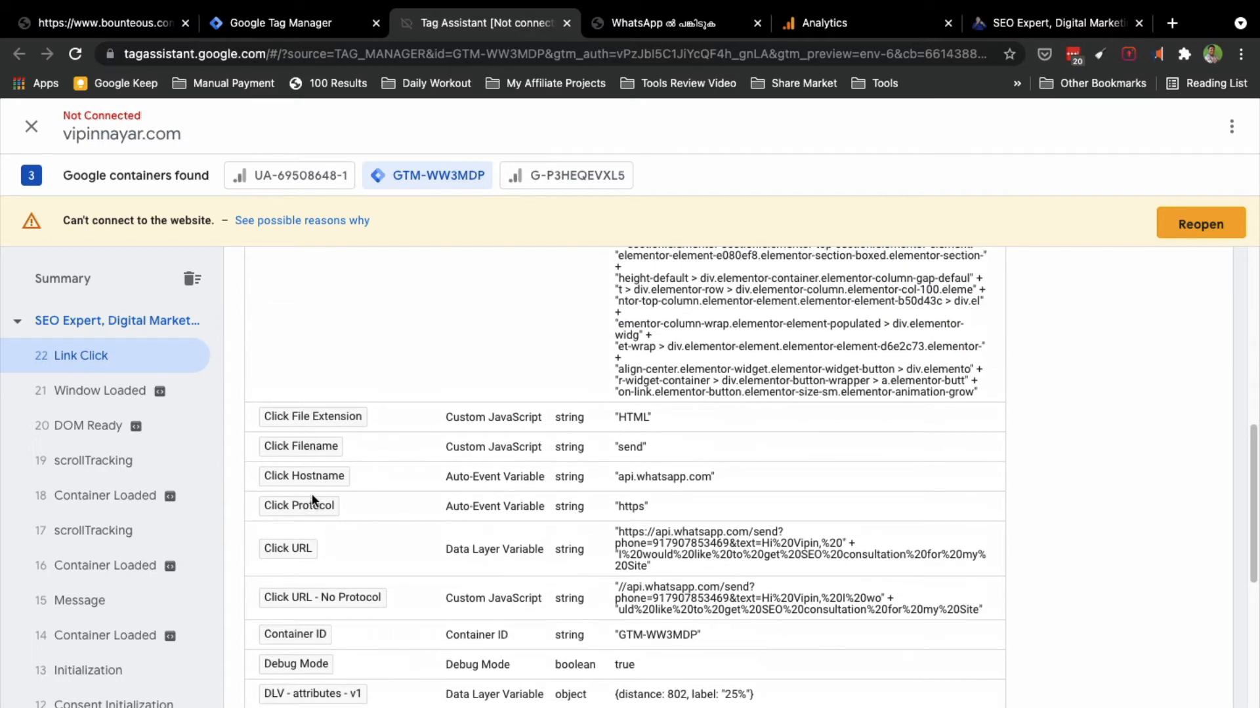
scroll(341, 512, up, 2)
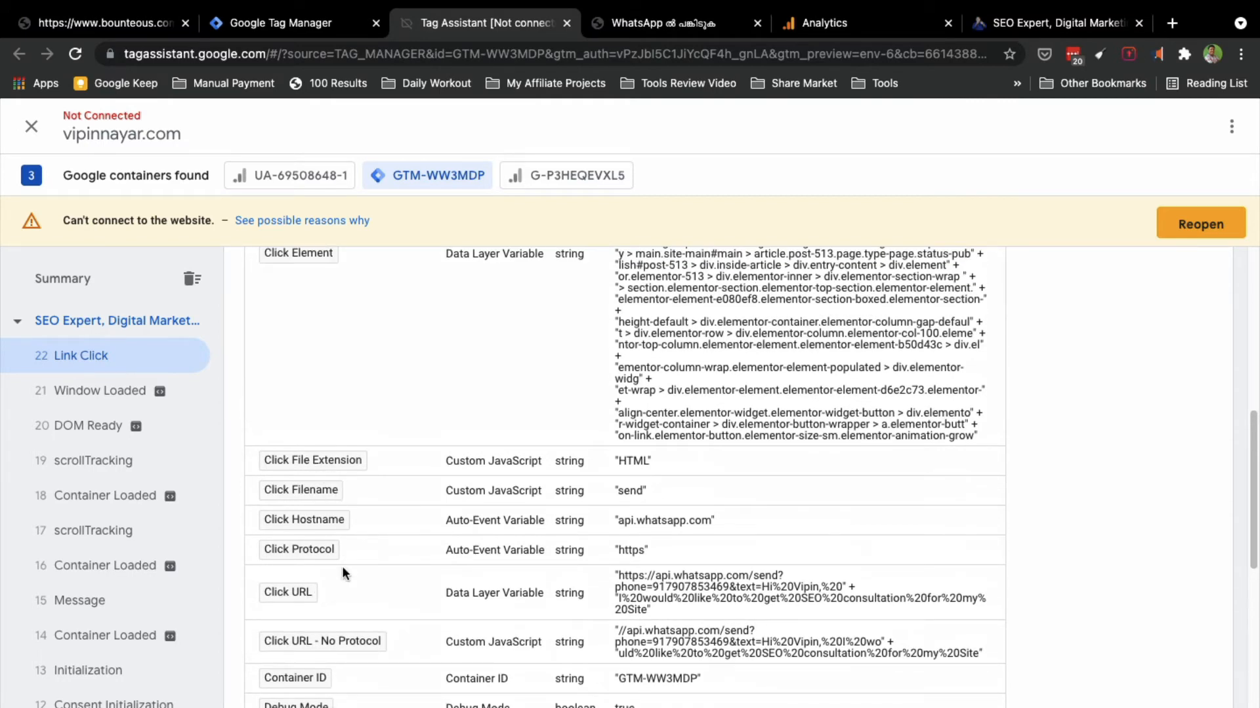
scroll(343, 571, up, 3)
scroll(343, 573, up, 3)
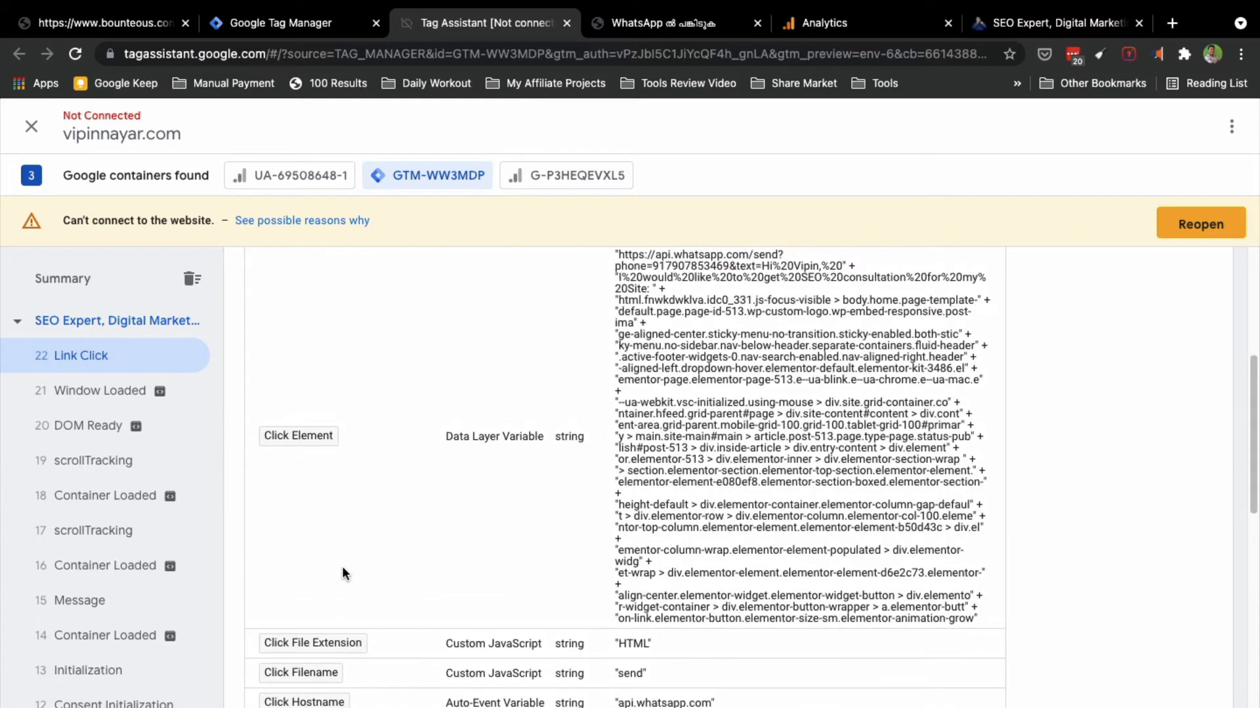
scroll(342, 573, up, 4)
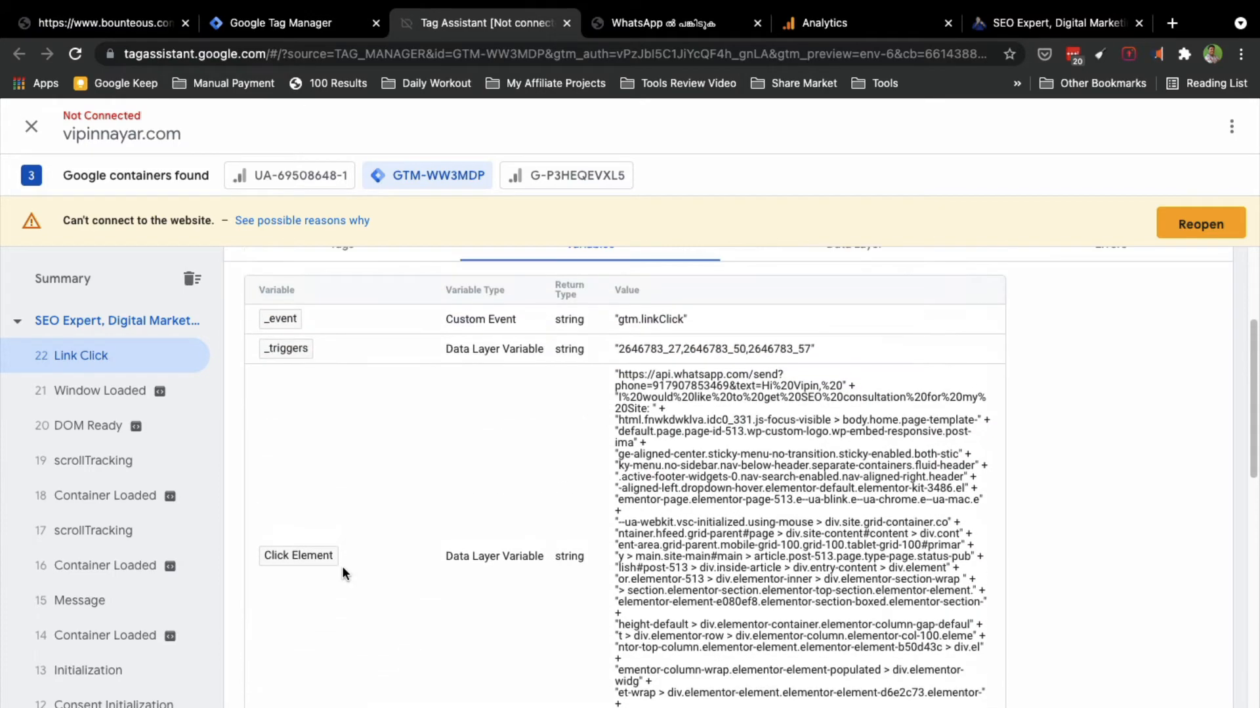
scroll(343, 568, down, 15)
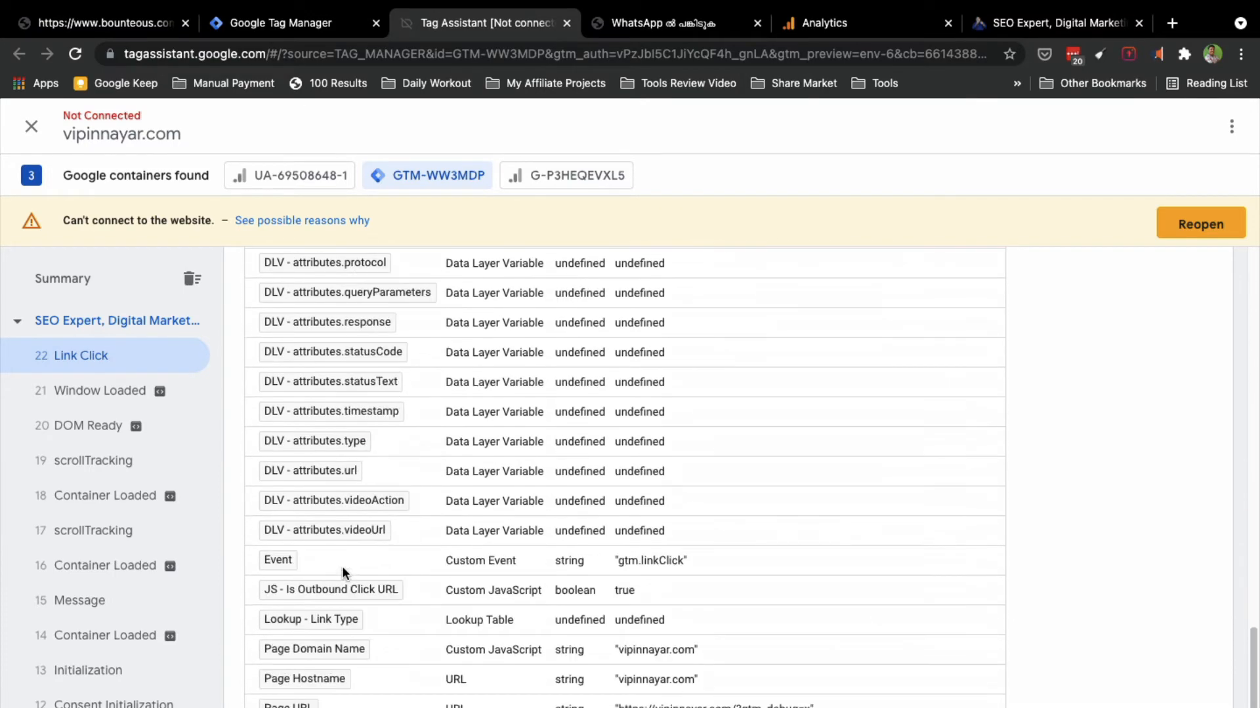
scroll(341, 565, up, 1)
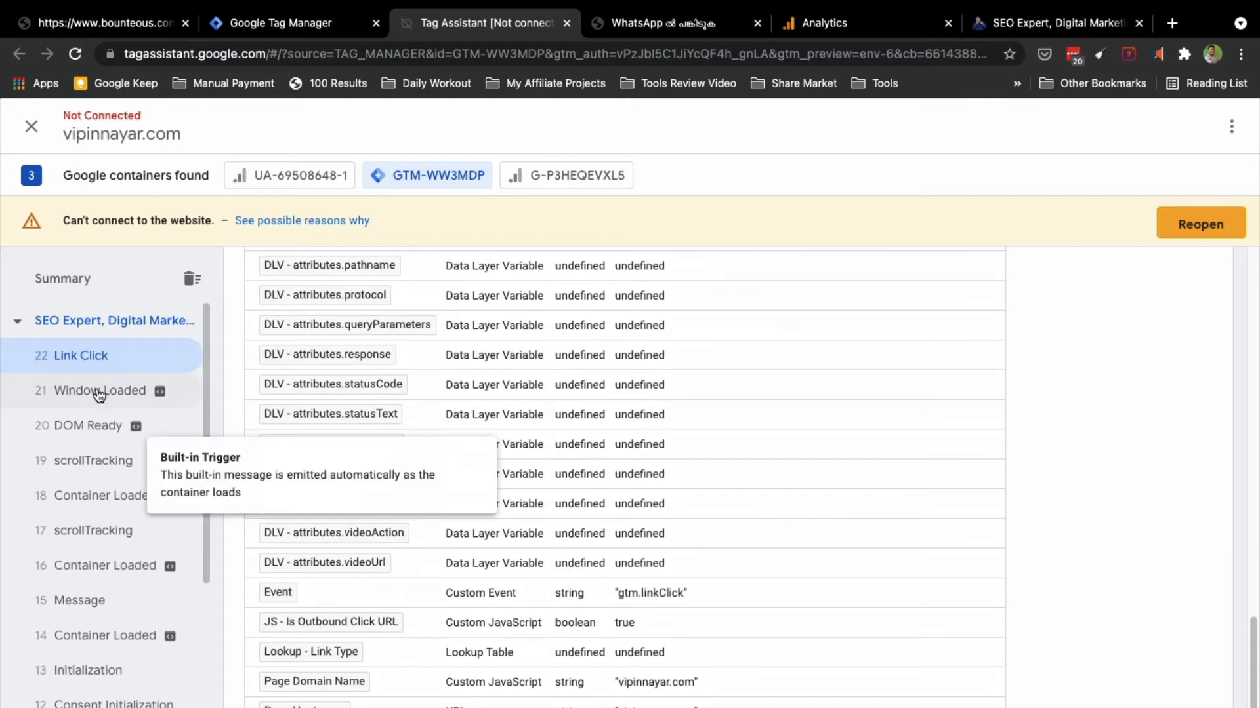
scroll(111, 661, down, 2)
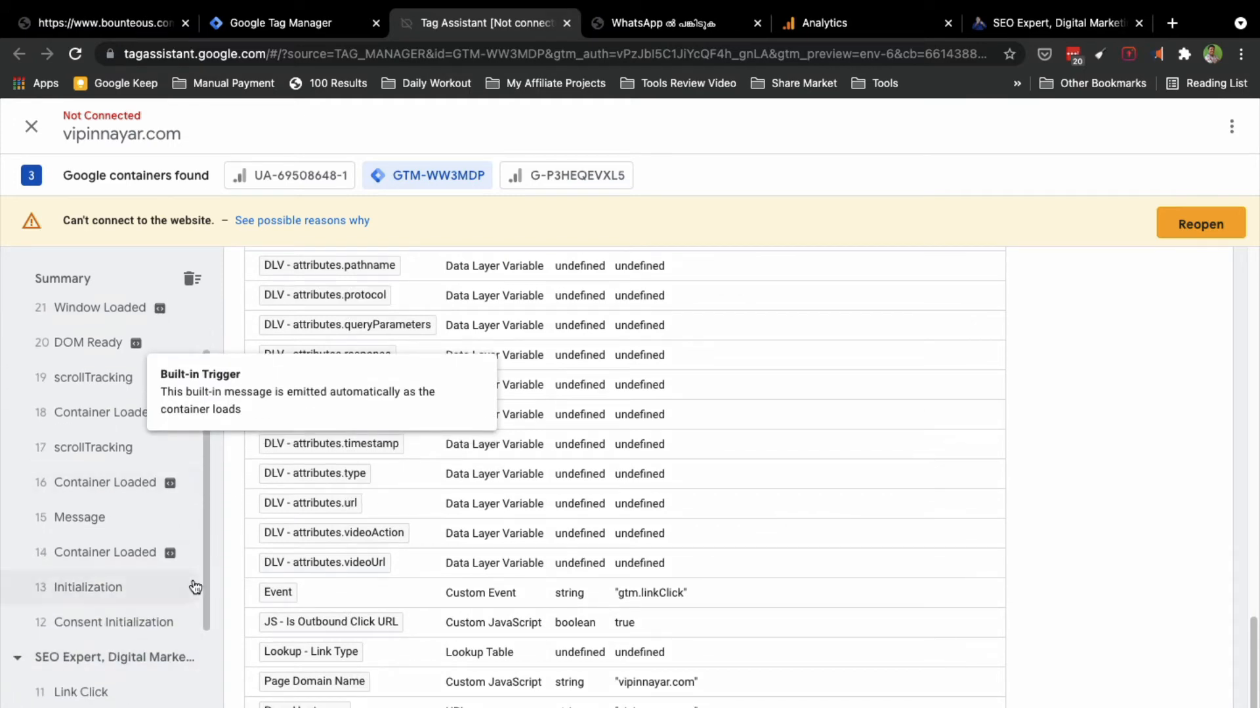
Step: Check Realtime Events in Analytics for the Outbound Link Click event with action api.whatsapp.com
click(881, 31)
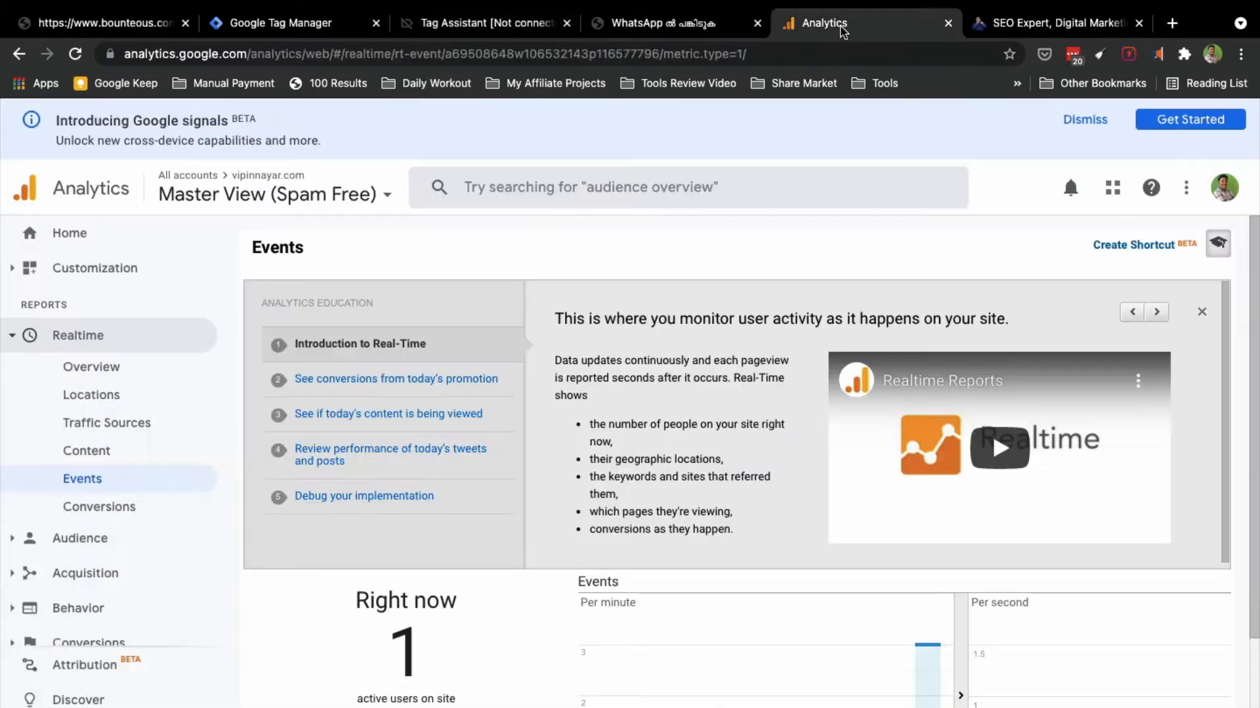
scroll(431, 663, down, 3)
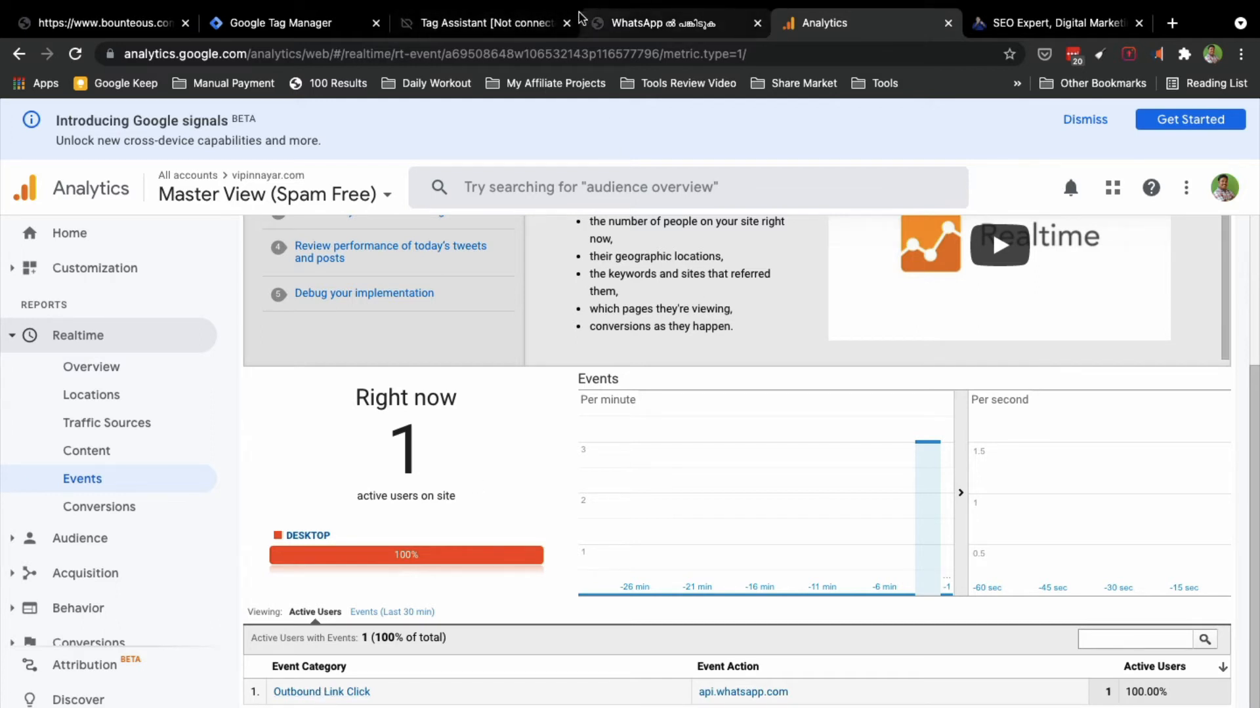
Step: Return from the WhatsApp chat to the site and try submitting the empty subscription form
click(676, 23)
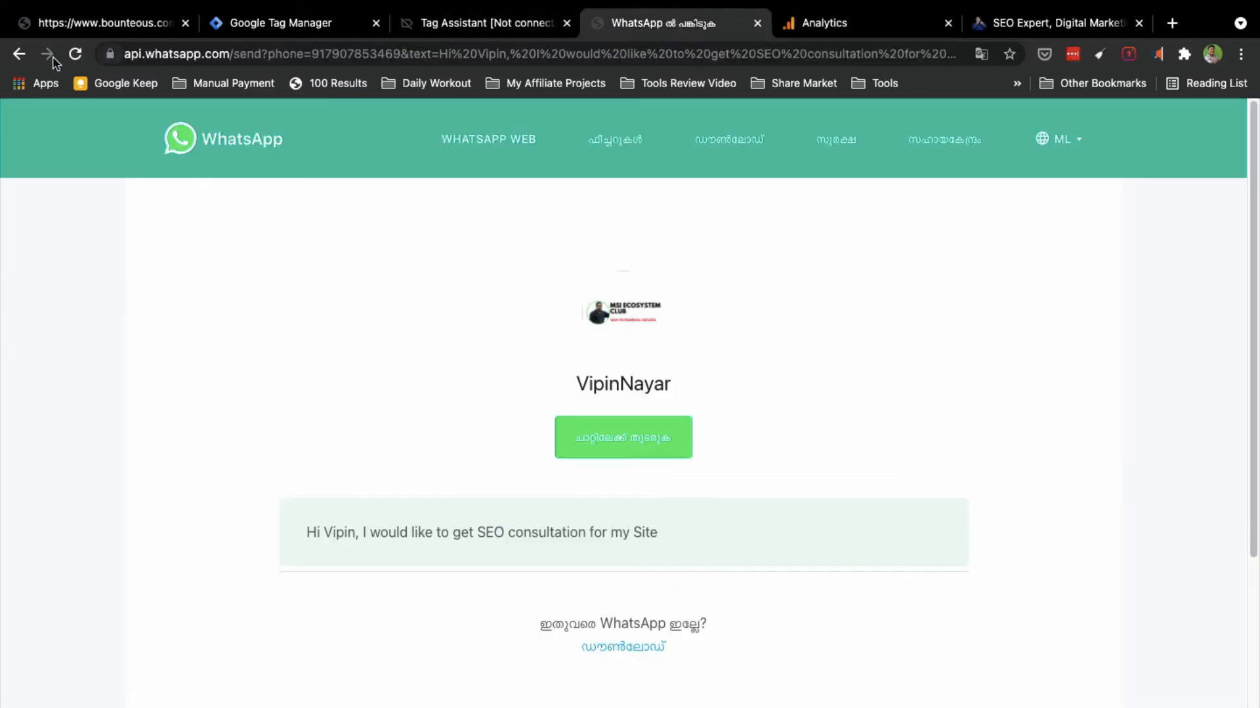
click(19, 54)
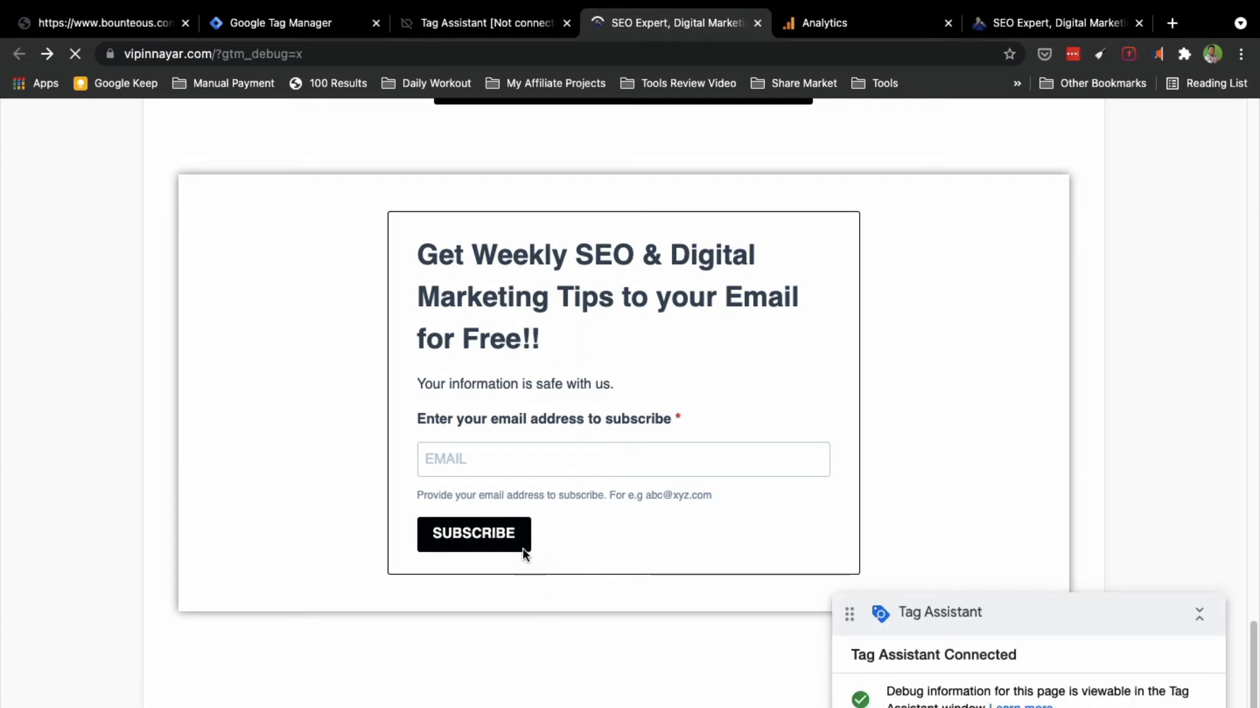
click(523, 553)
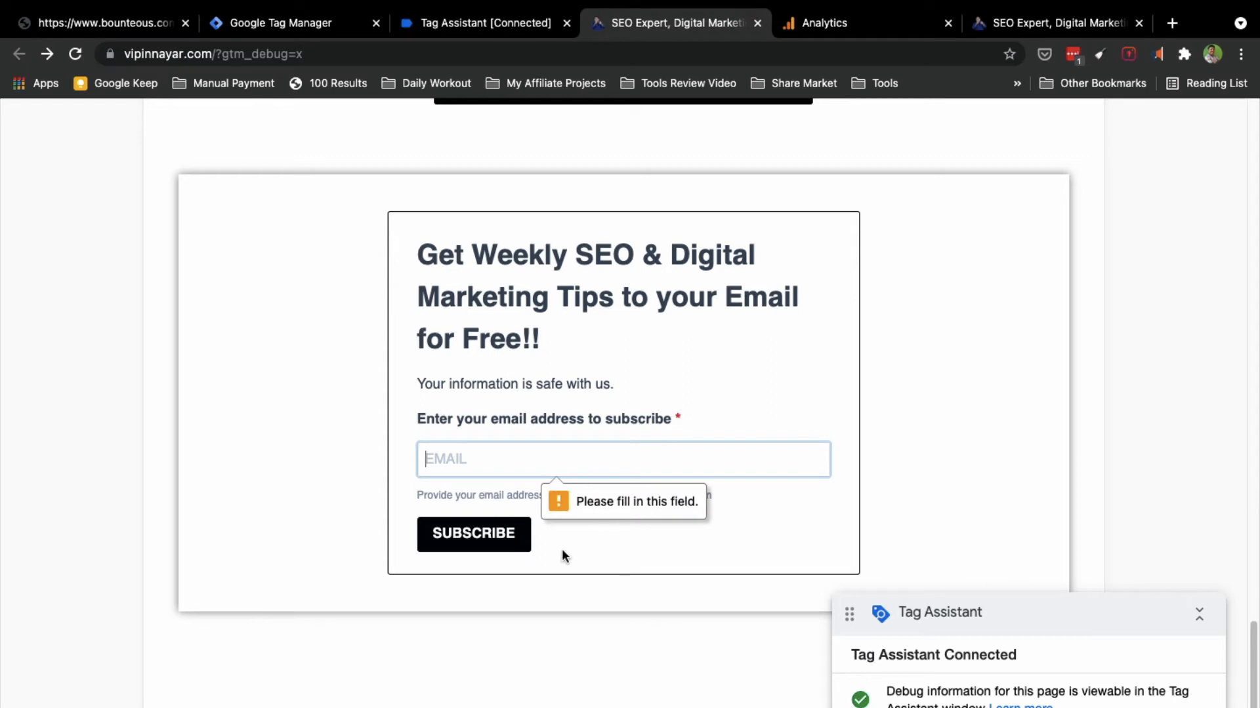
click(514, 551)
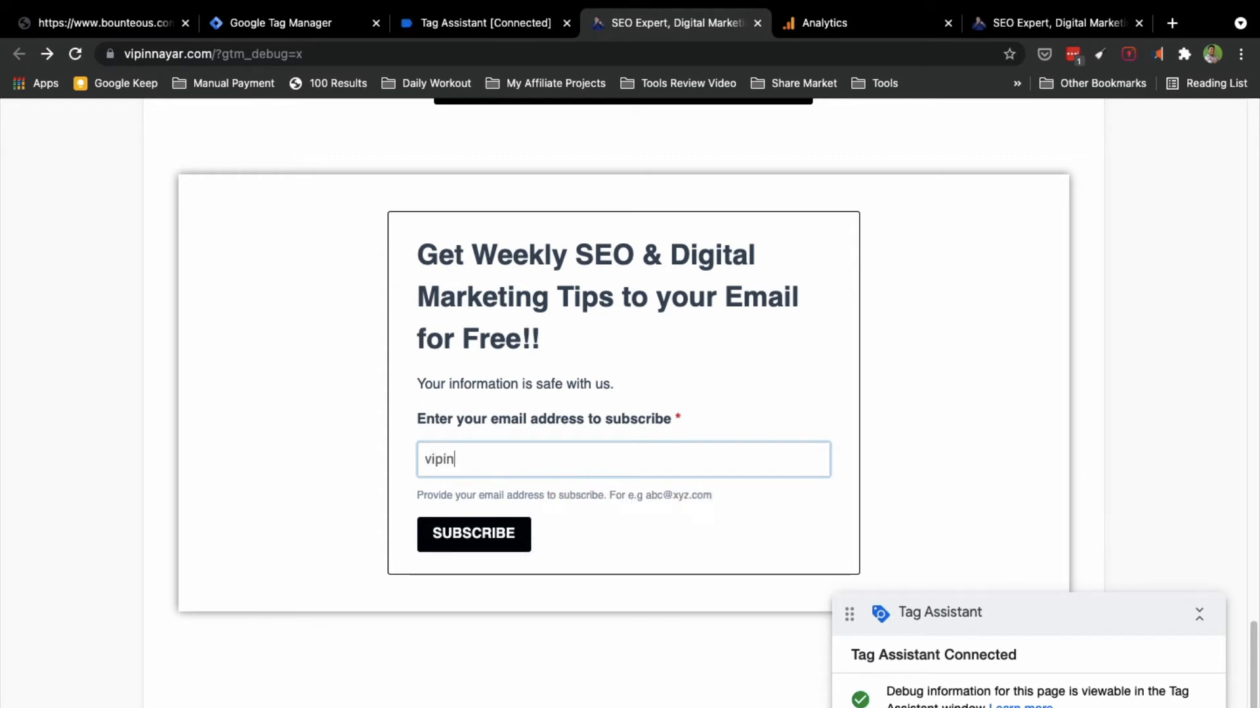
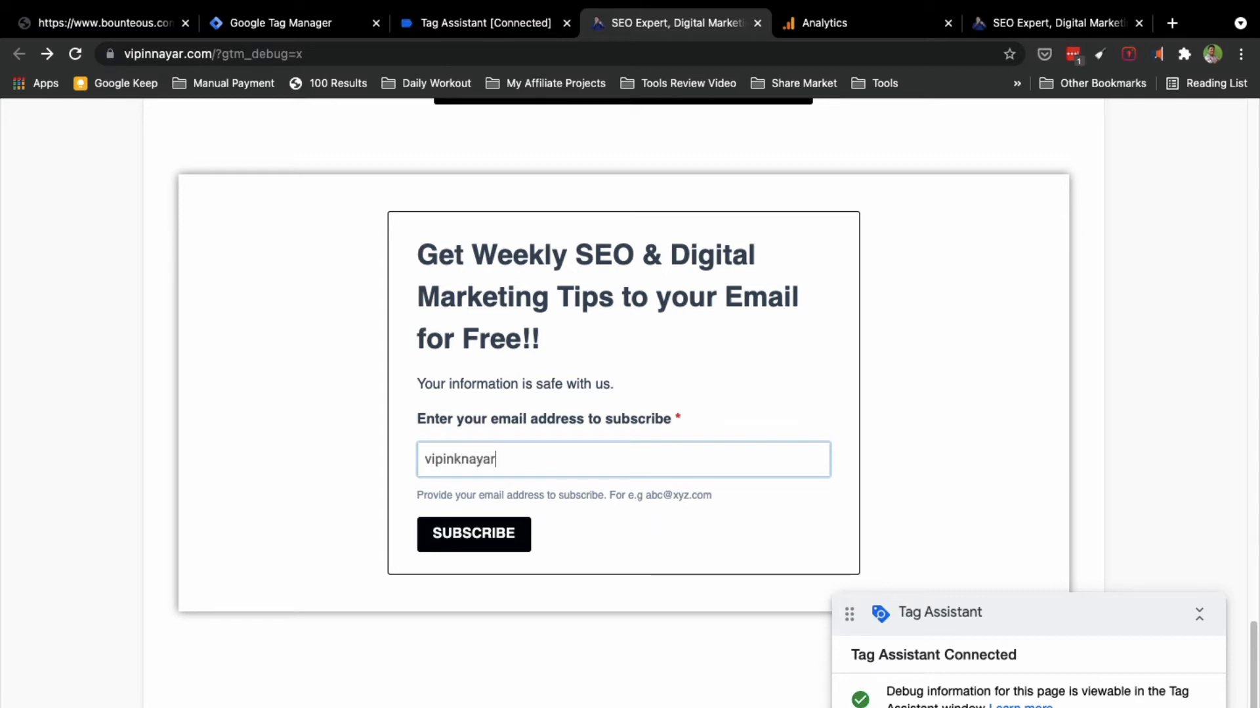
Step: Subscribe with an email address to reach the confirmation page, then return to Tag Assistant
click(489, 532)
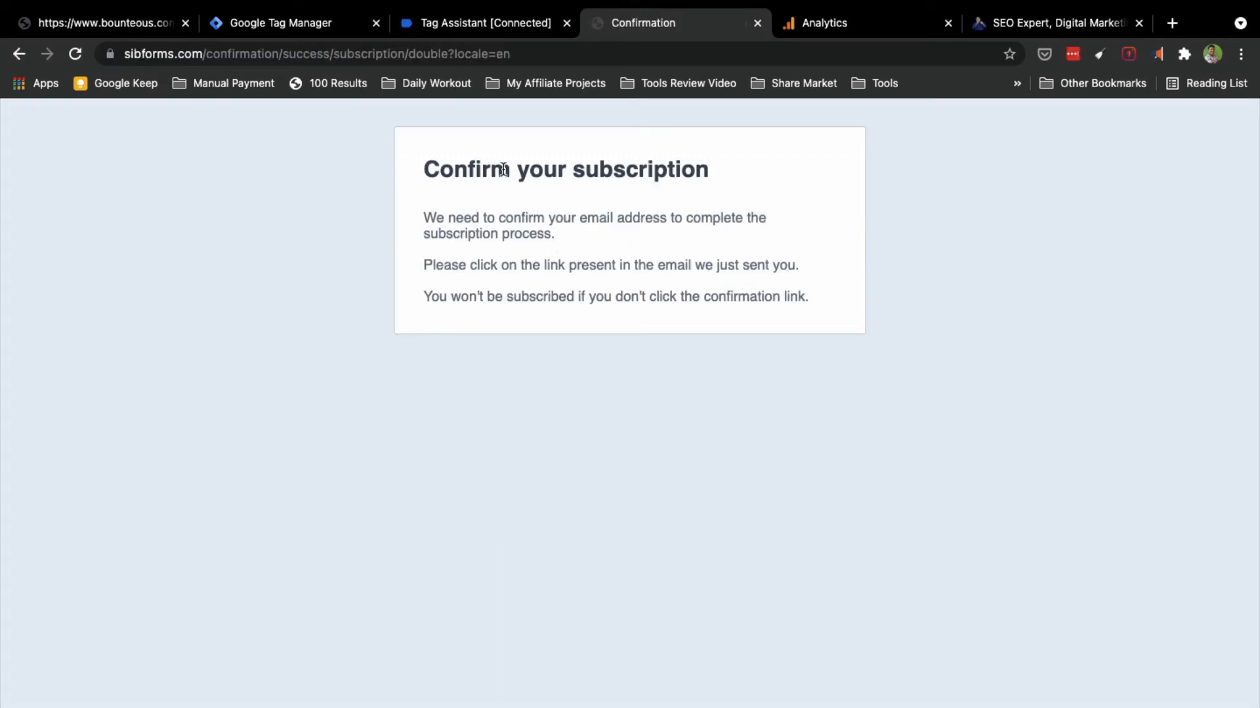
click(499, 29)
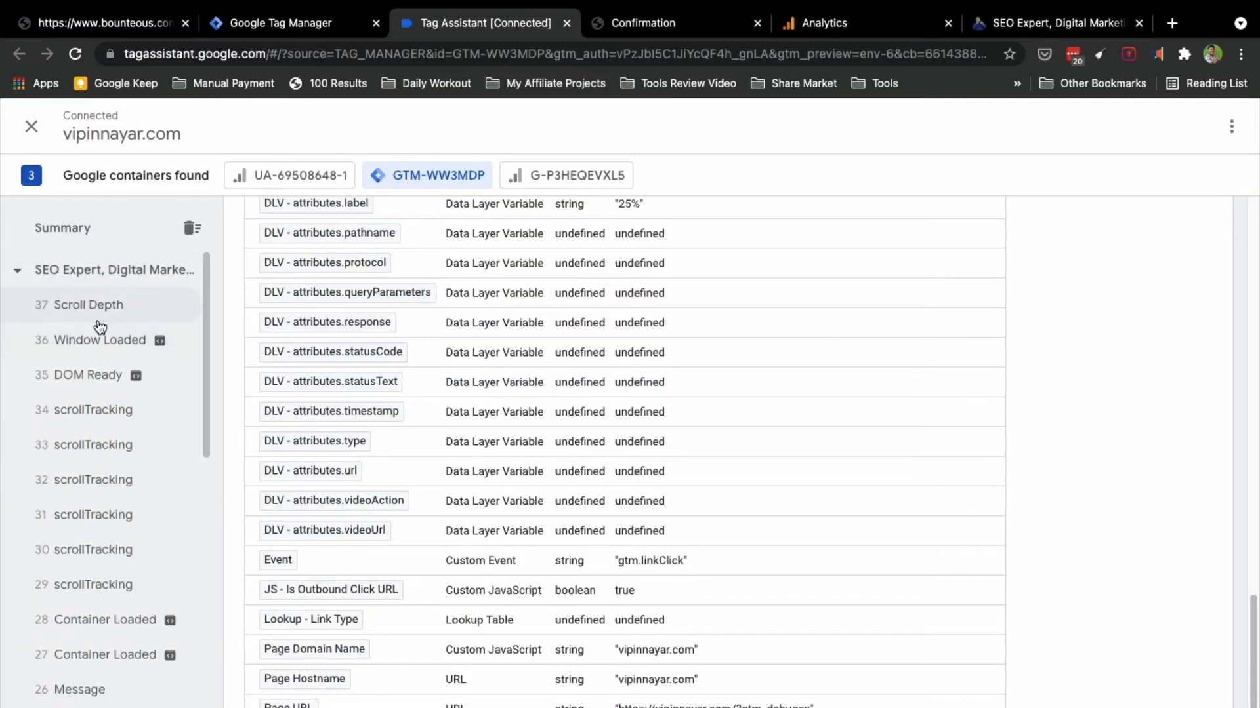
Step: Scroll Tag Assistant's event list to check the Link Click event, then switch to the Confirmation tab
scroll(102, 492, down, 2)
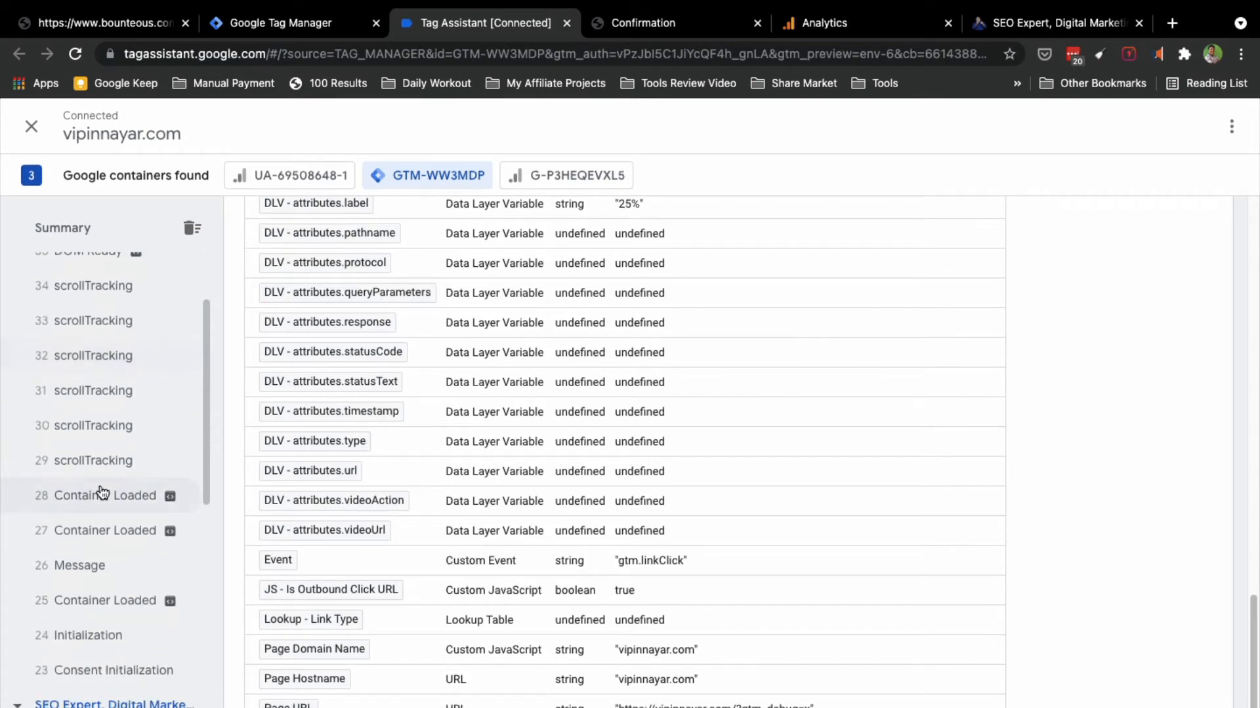
scroll(102, 492, up, 2)
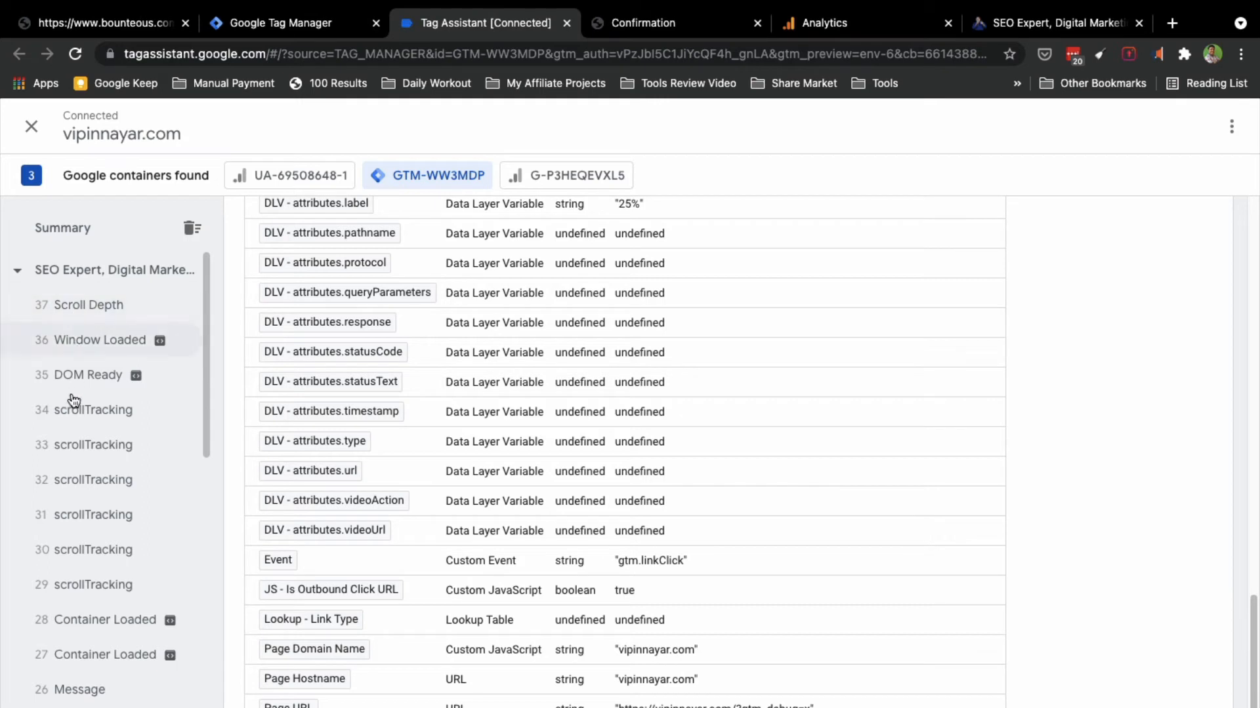
scroll(93, 583, down, 4)
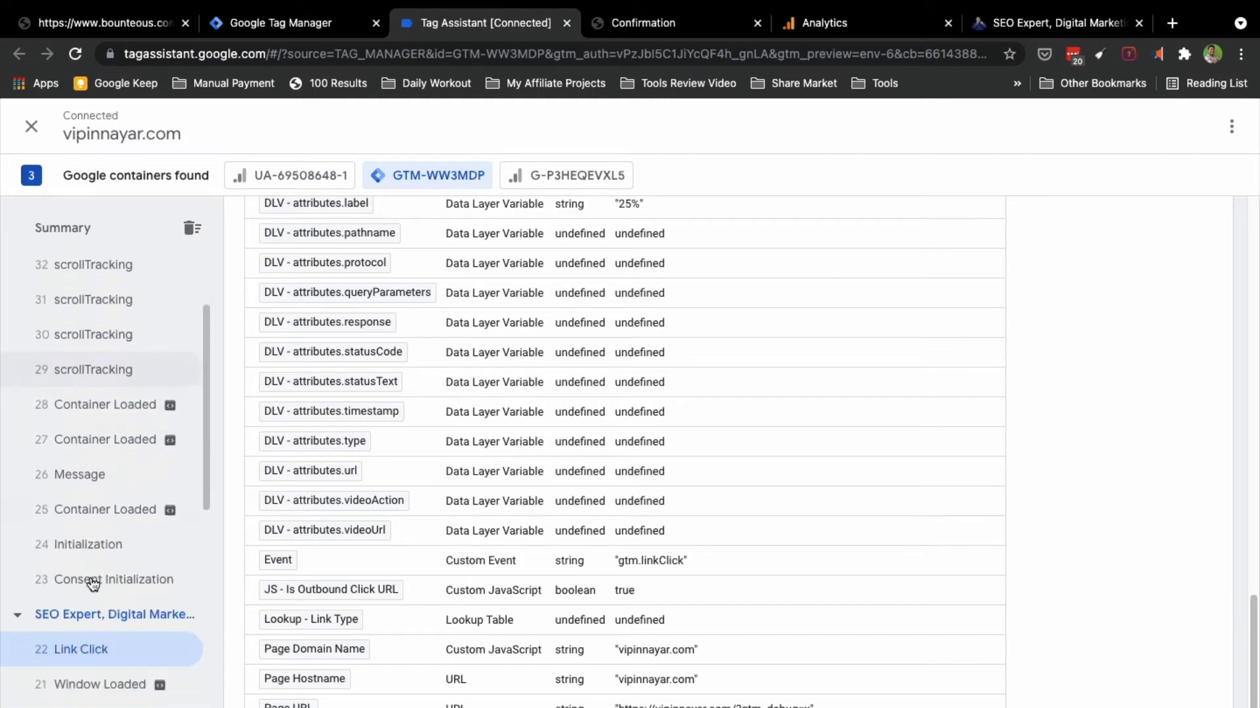
scroll(93, 584, down, 1)
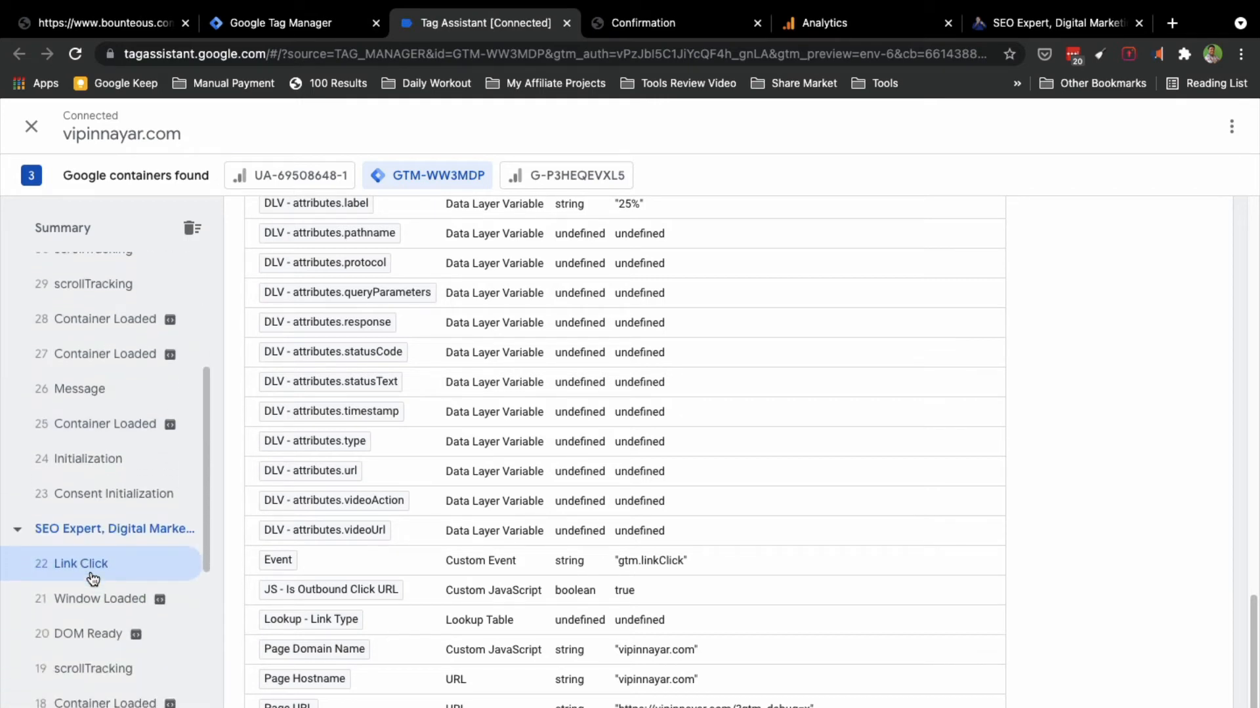
scroll(91, 568, up, 5)
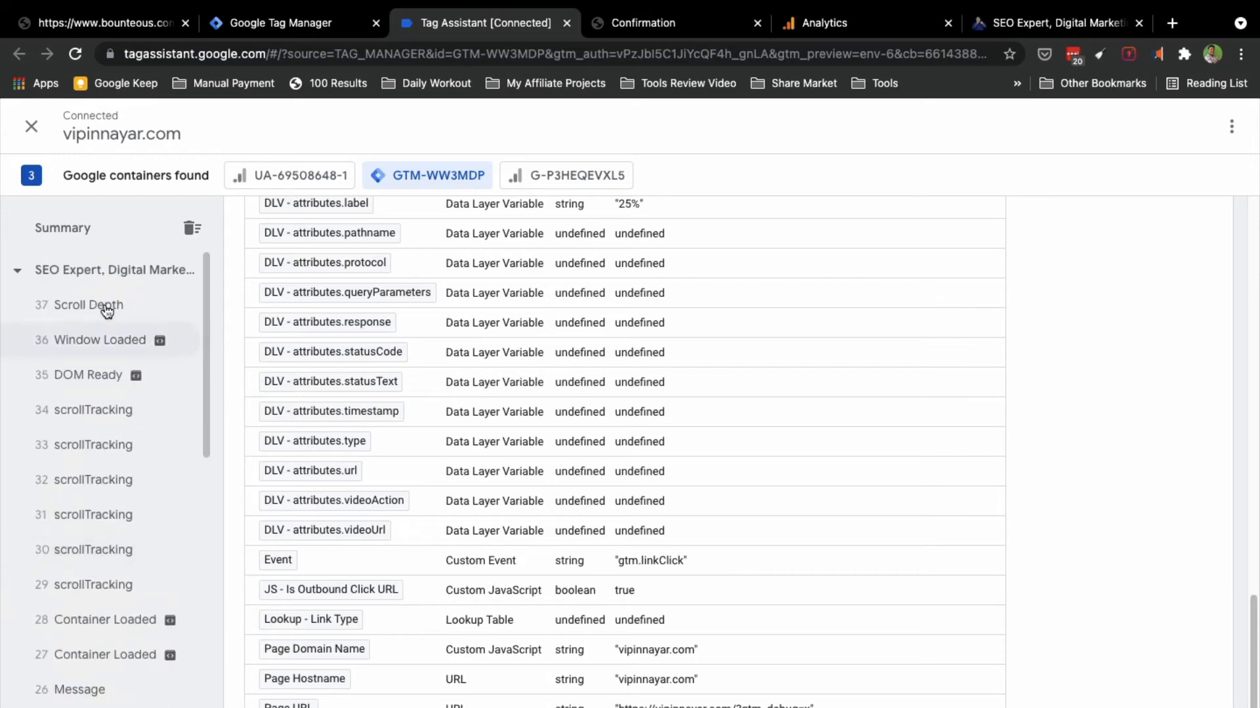
click(635, 25)
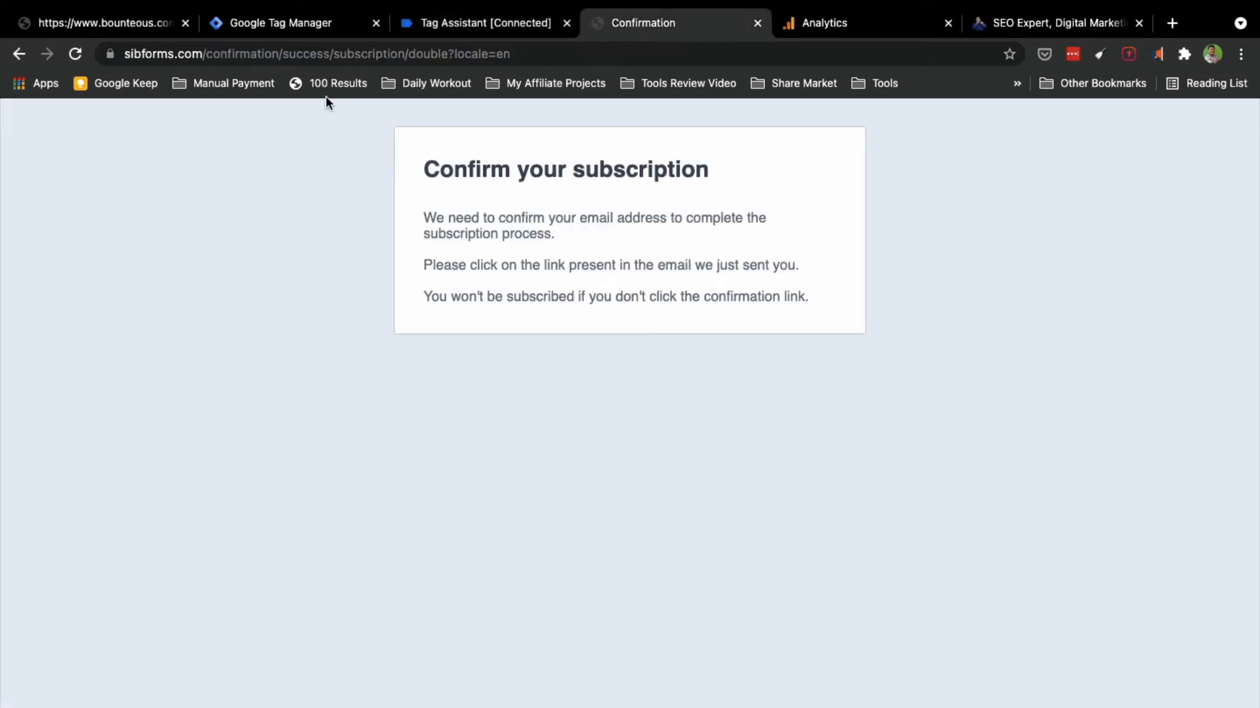
Step: Submit the newsletter signup again with a full email address, then go back to Tag Assistant
click(19, 54)
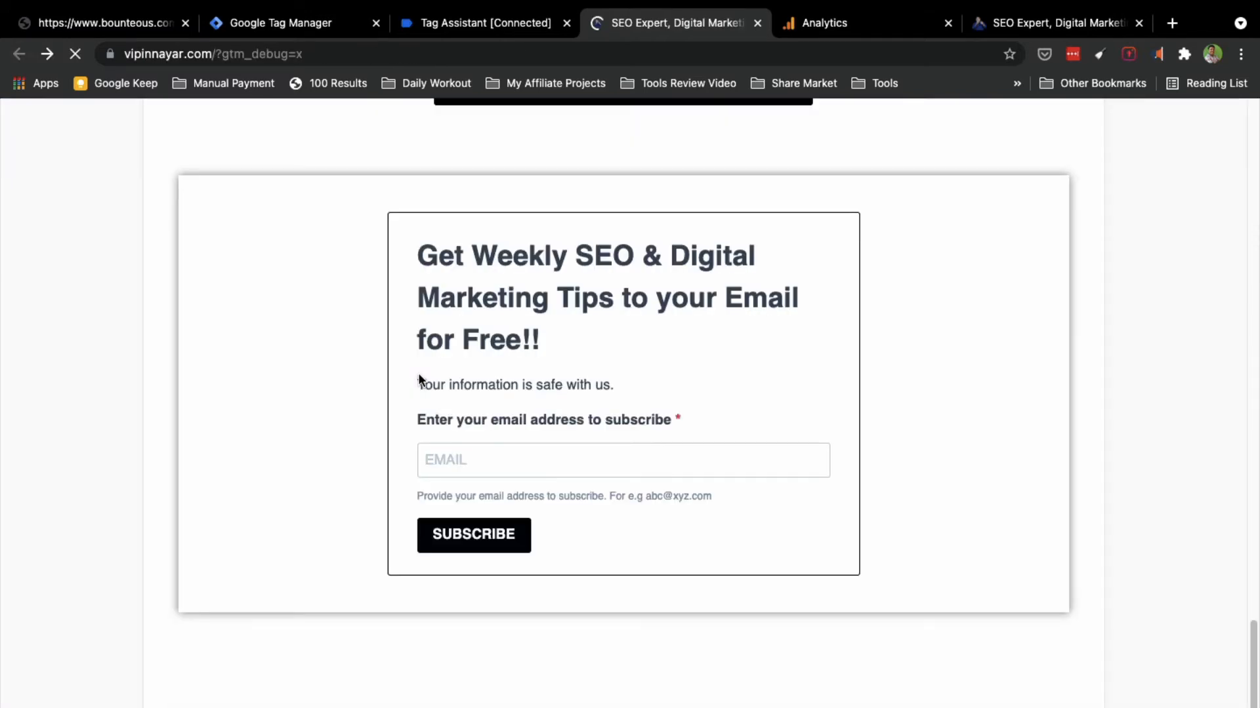
click(480, 461)
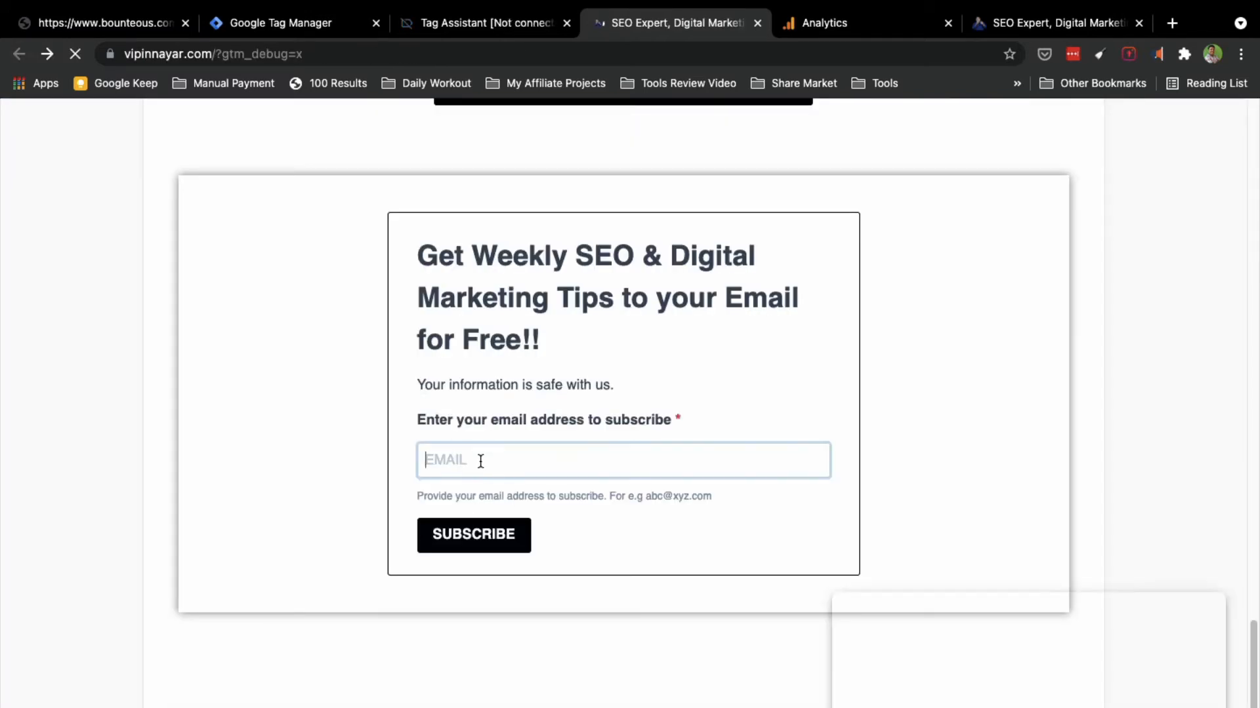
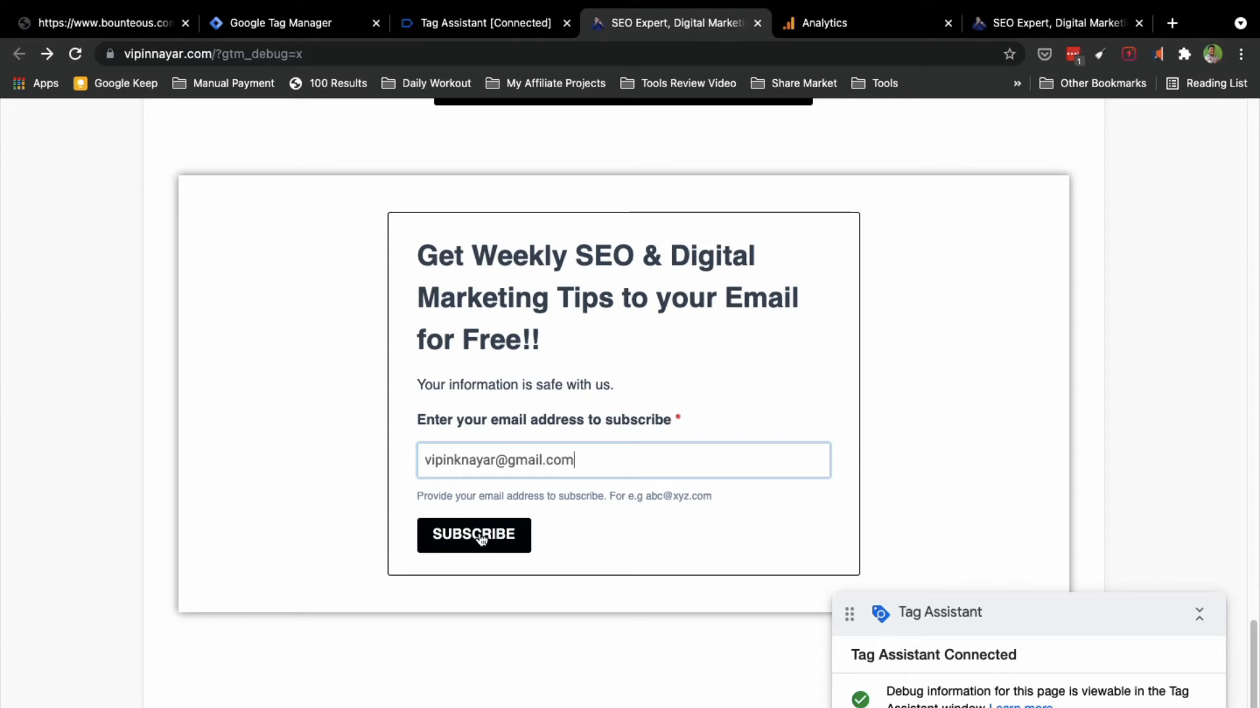
click(481, 537)
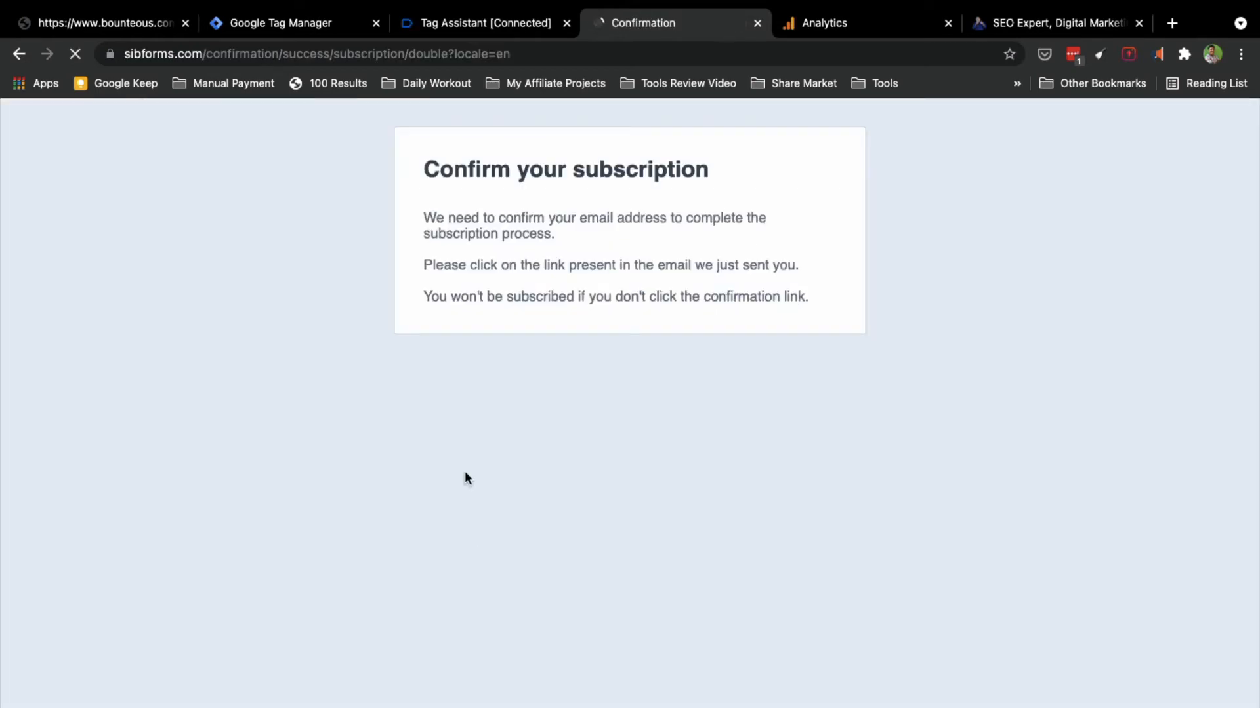
click(499, 25)
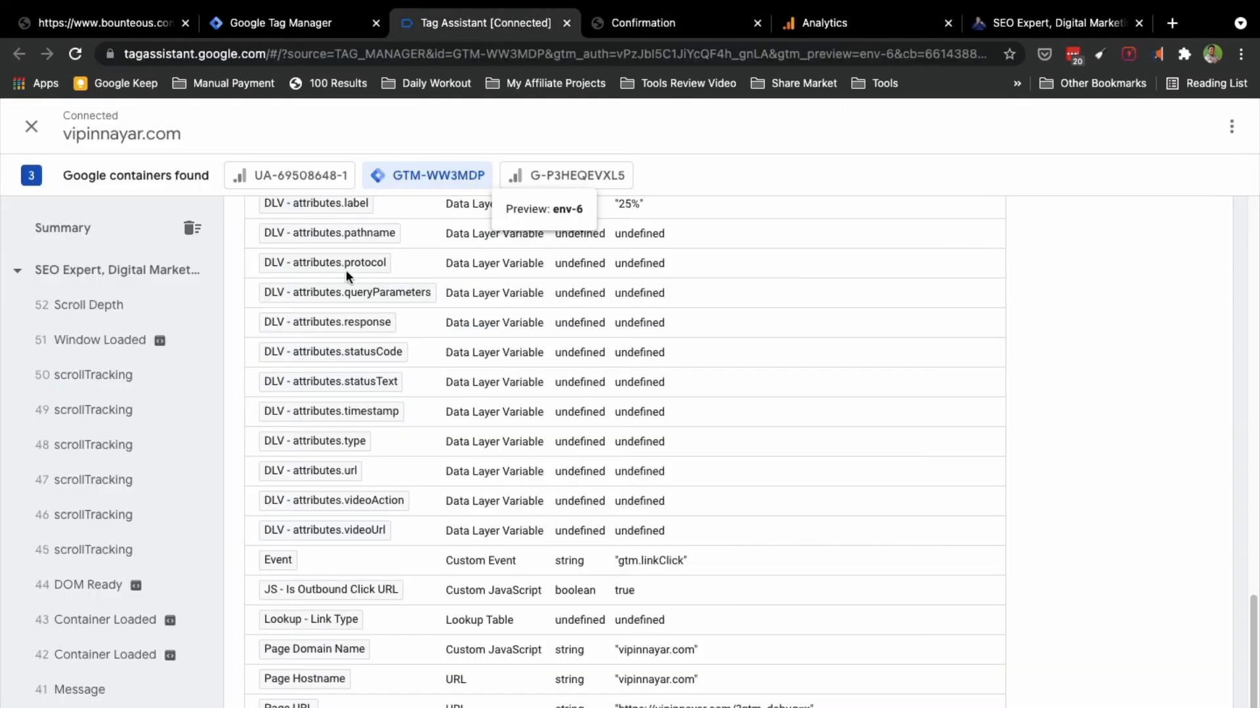
Step: Show the summary for the latest page visit in Tag Assistant
click(90, 271)
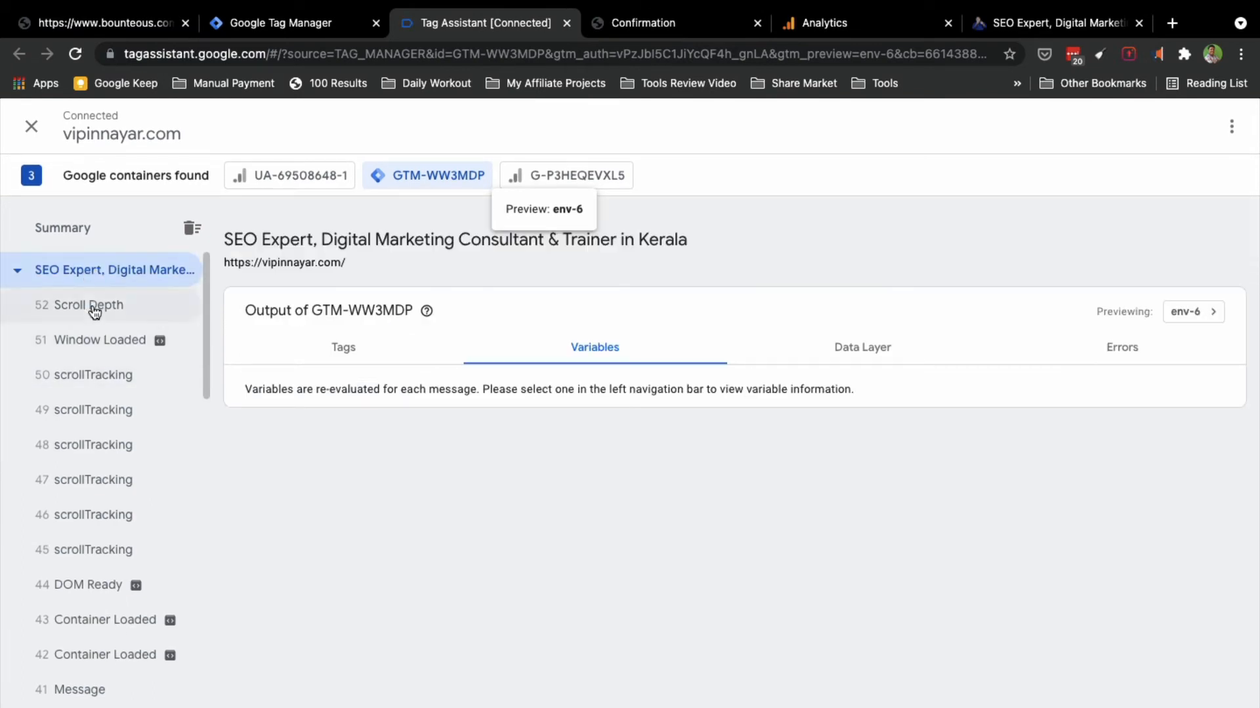
scroll(93, 509, down, 3)
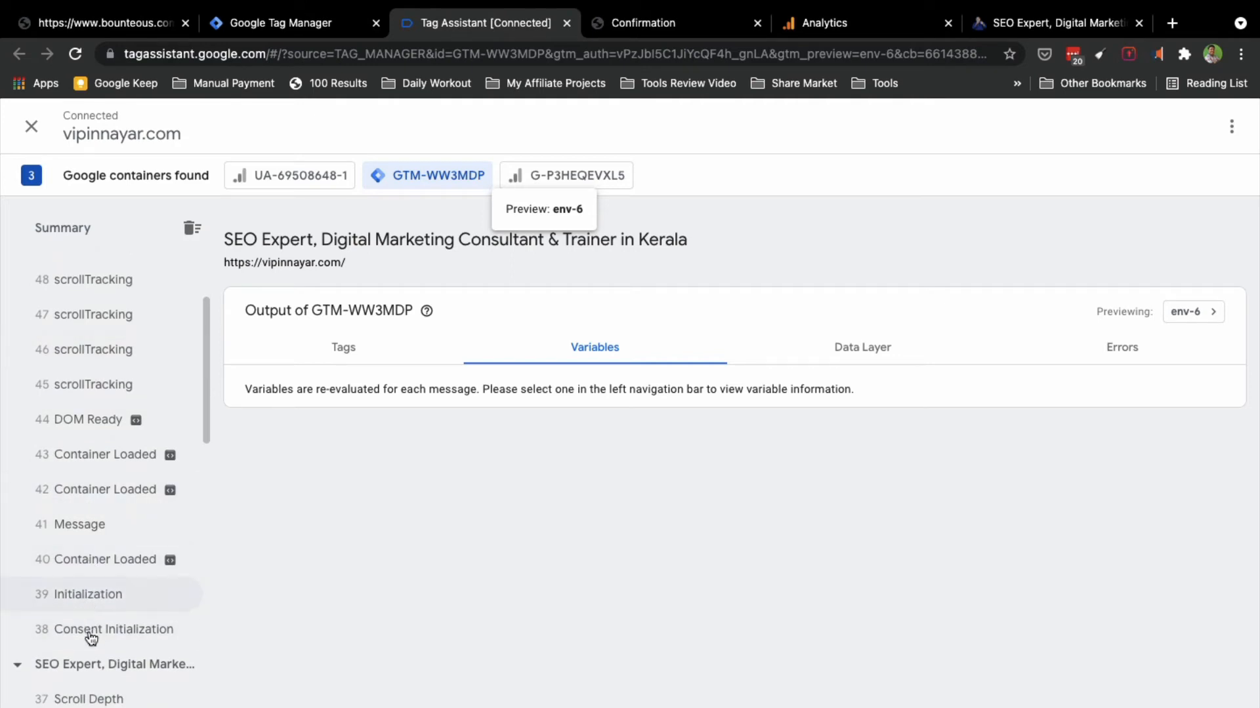
scroll(86, 518, up, 3)
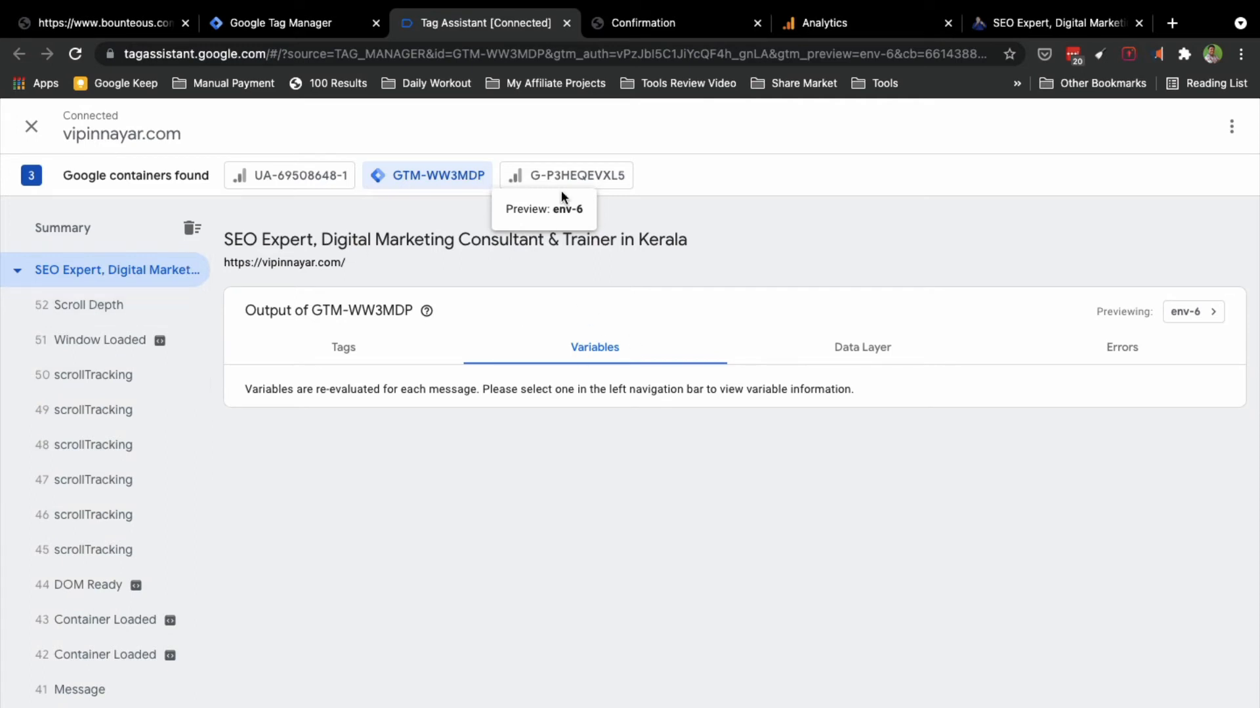
Step: Inspect the 51 Window Loaded variables, showing scroll distance 3211, then return to the Confirmation tab
click(89, 308)
click(91, 341)
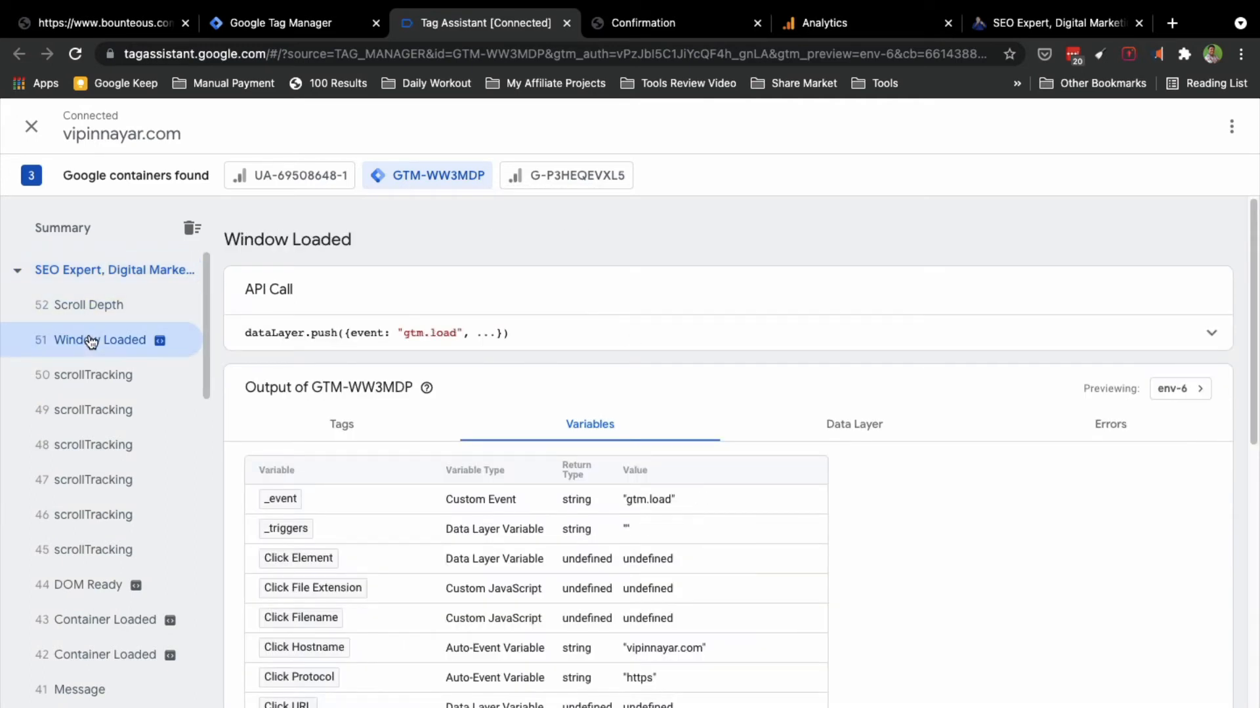
scroll(445, 687, down, 1)
scroll(445, 687, down, 5)
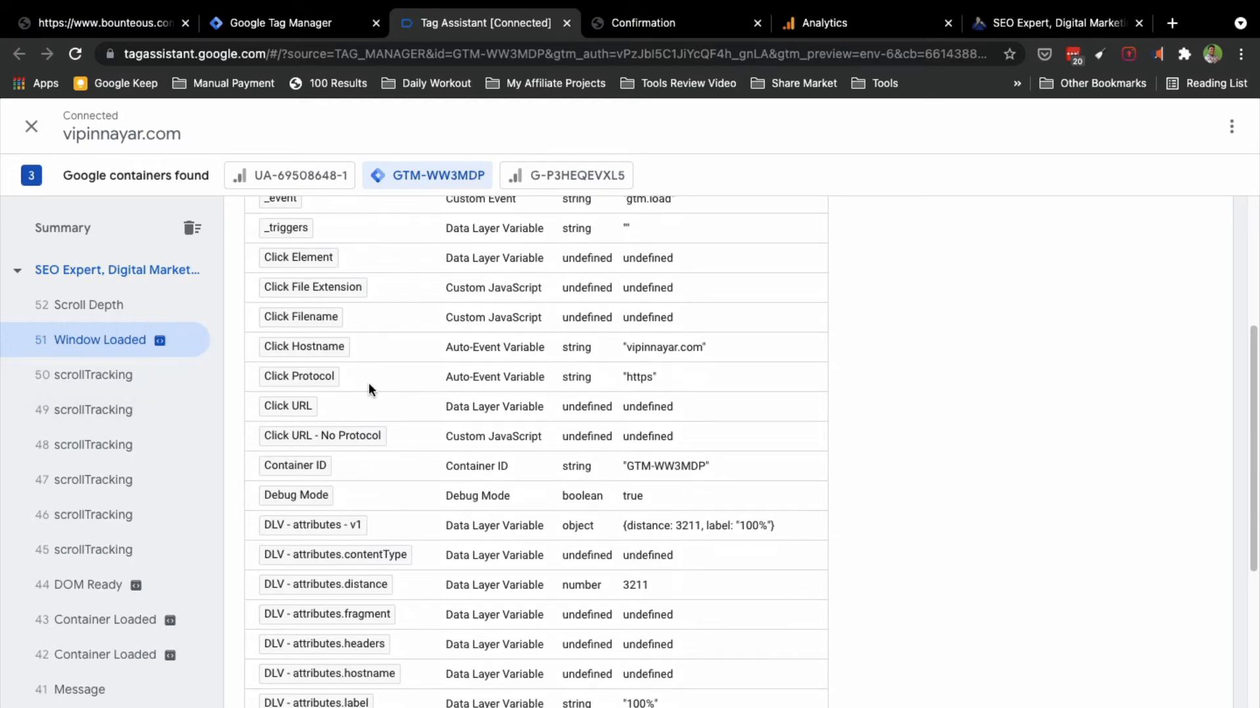
scroll(368, 383, down, 8)
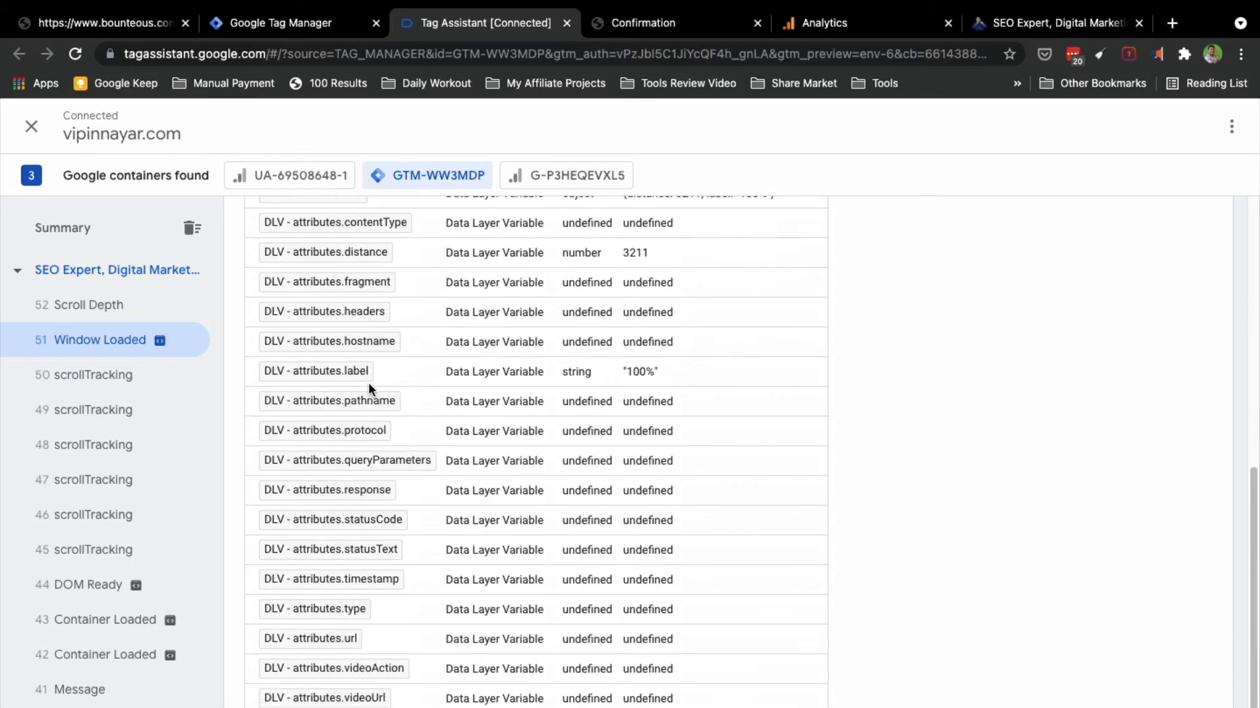
scroll(369, 386, down, 1)
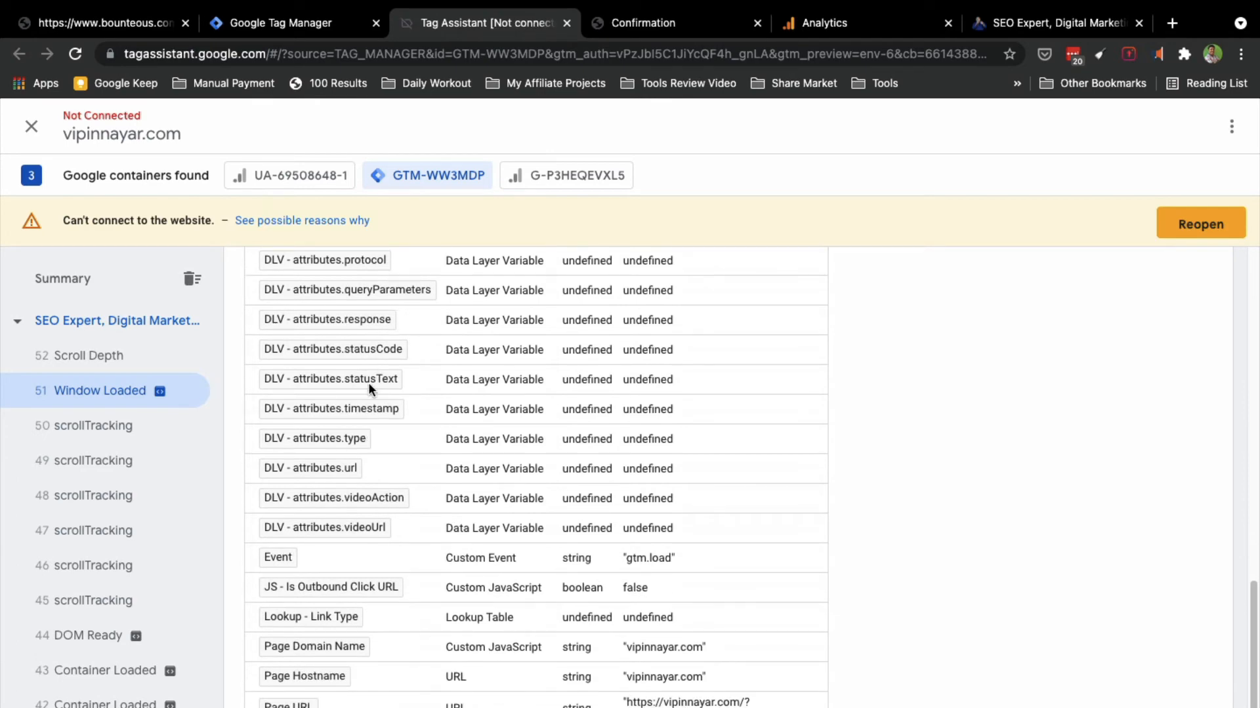
scroll(368, 383, up, 10)
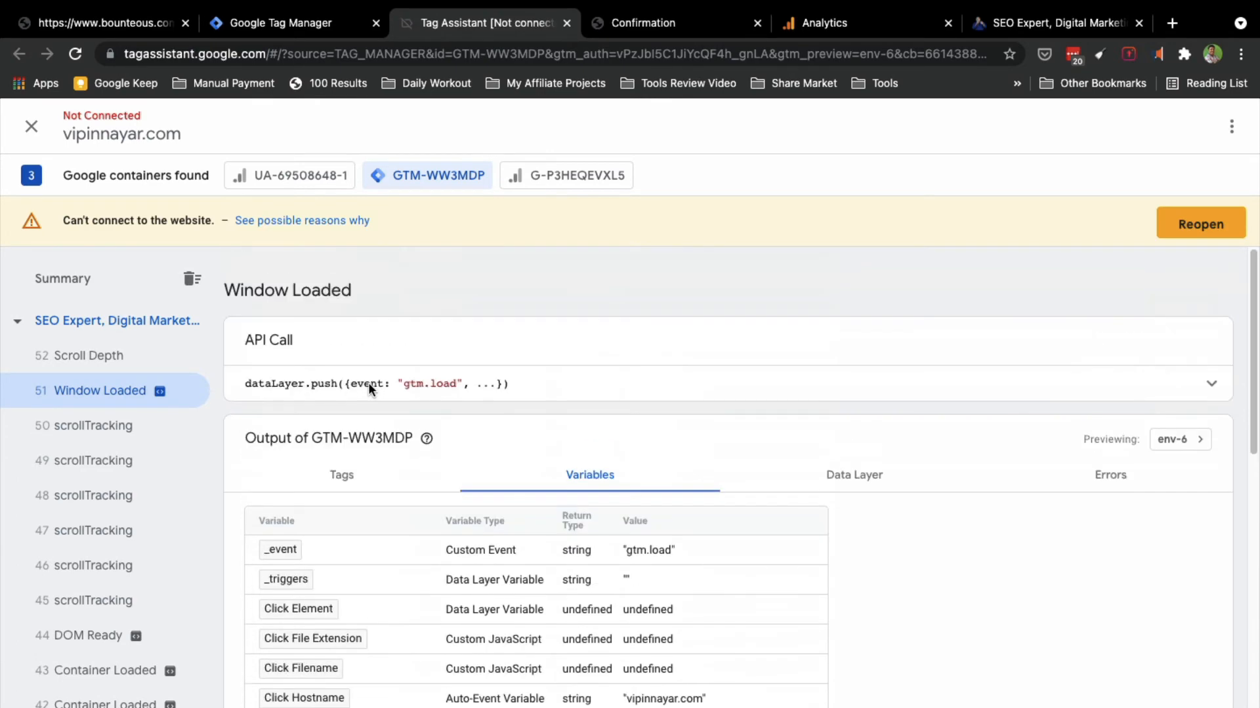
scroll(658, 405, down, 2)
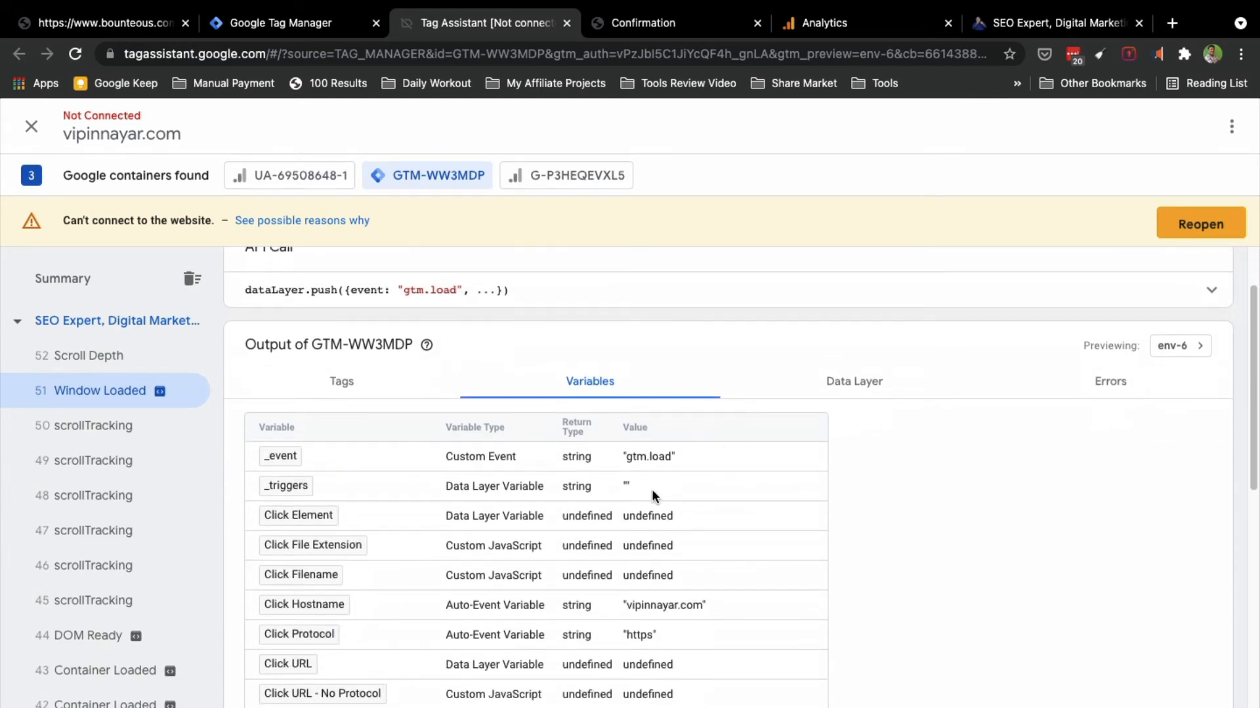
scroll(650, 491, down, 3)
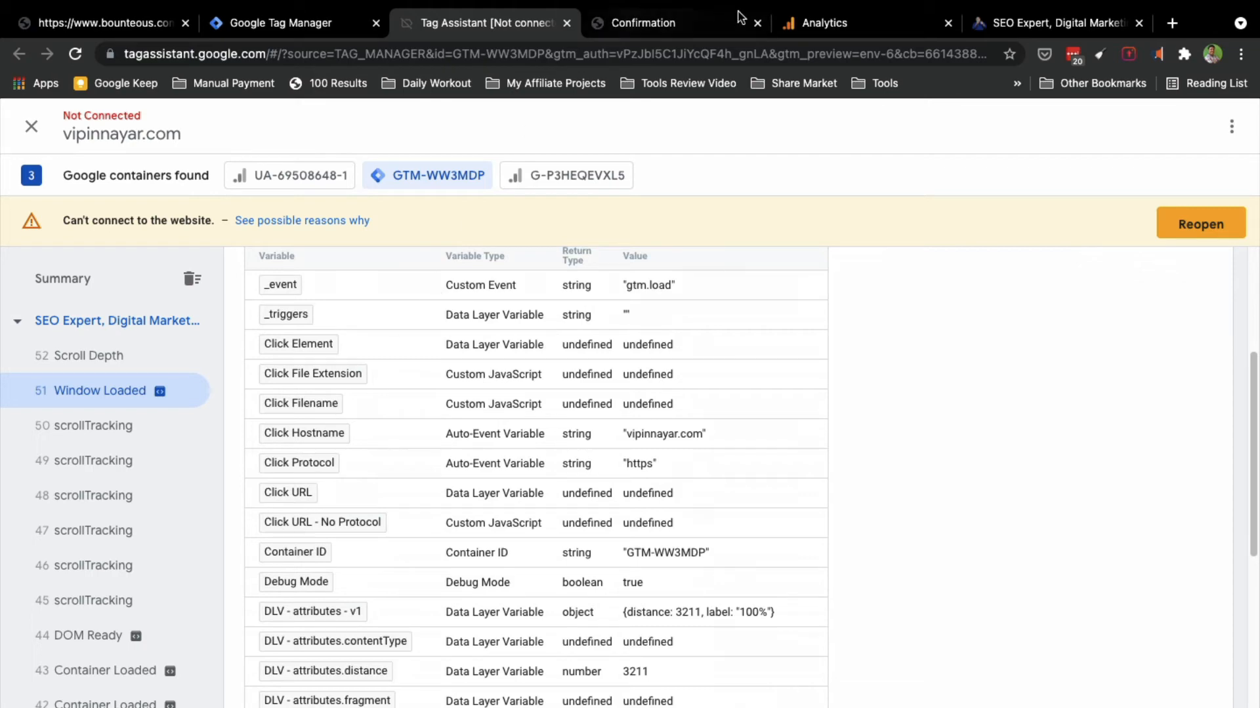
click(646, 32)
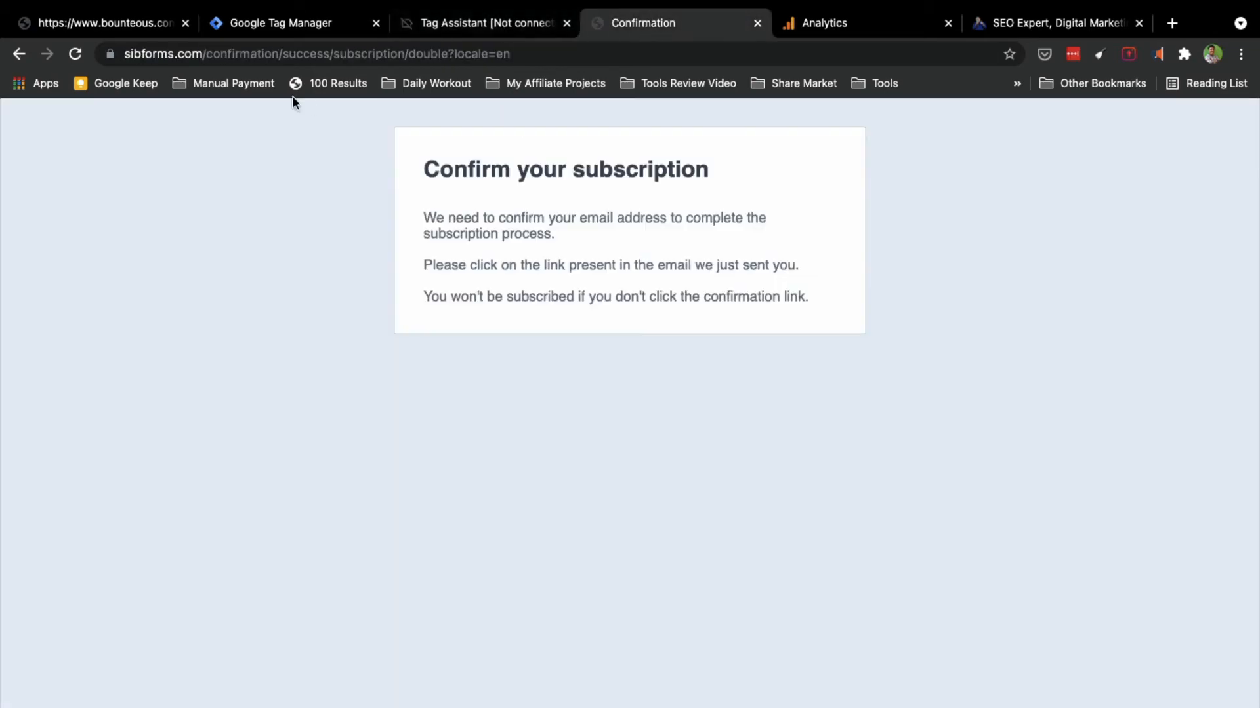
Step: Go back to the site's home page and open the Blog
click(19, 54)
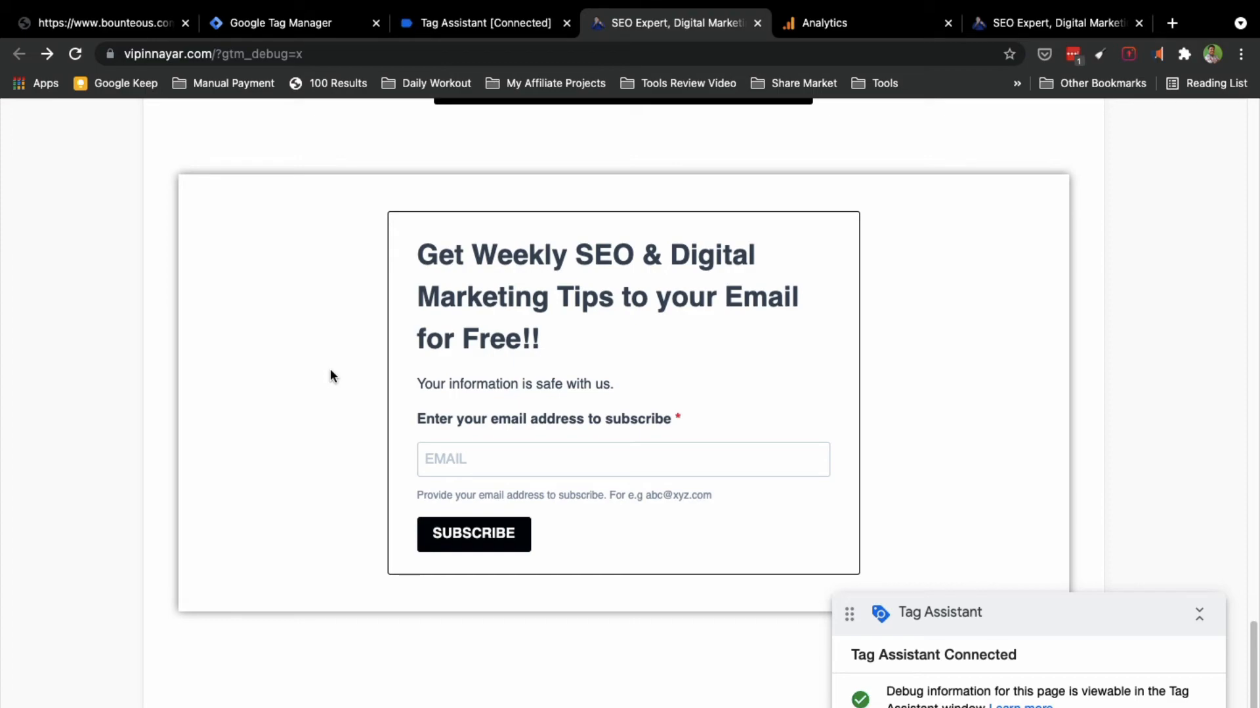
scroll(329, 369, up, 5)
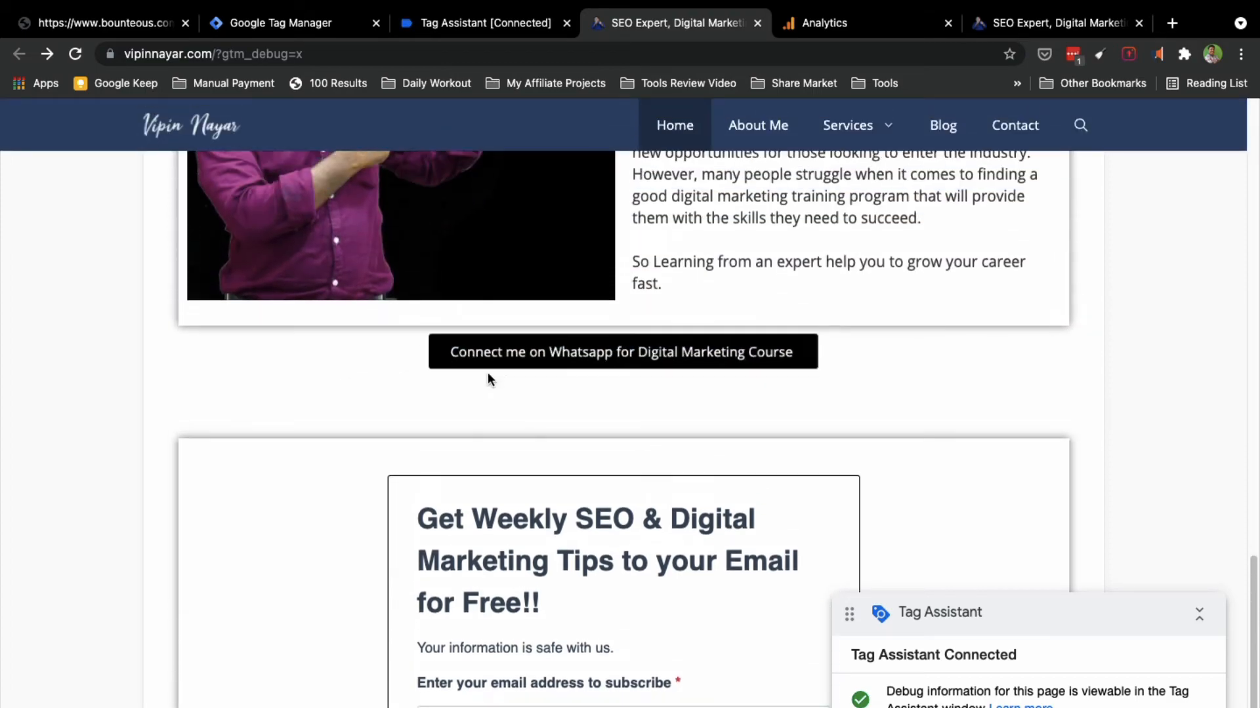
scroll(365, 385, up, 14)
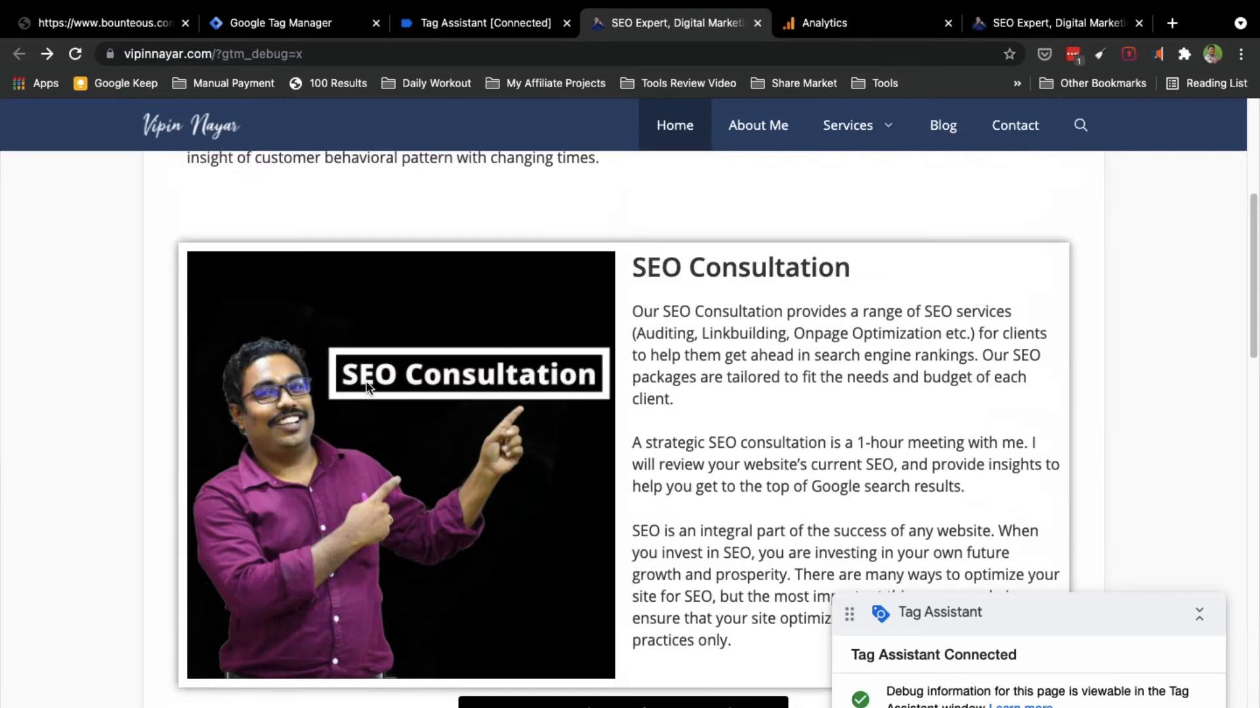
scroll(366, 368, up, 6)
scroll(366, 387, down, 3)
scroll(365, 387, up, 3)
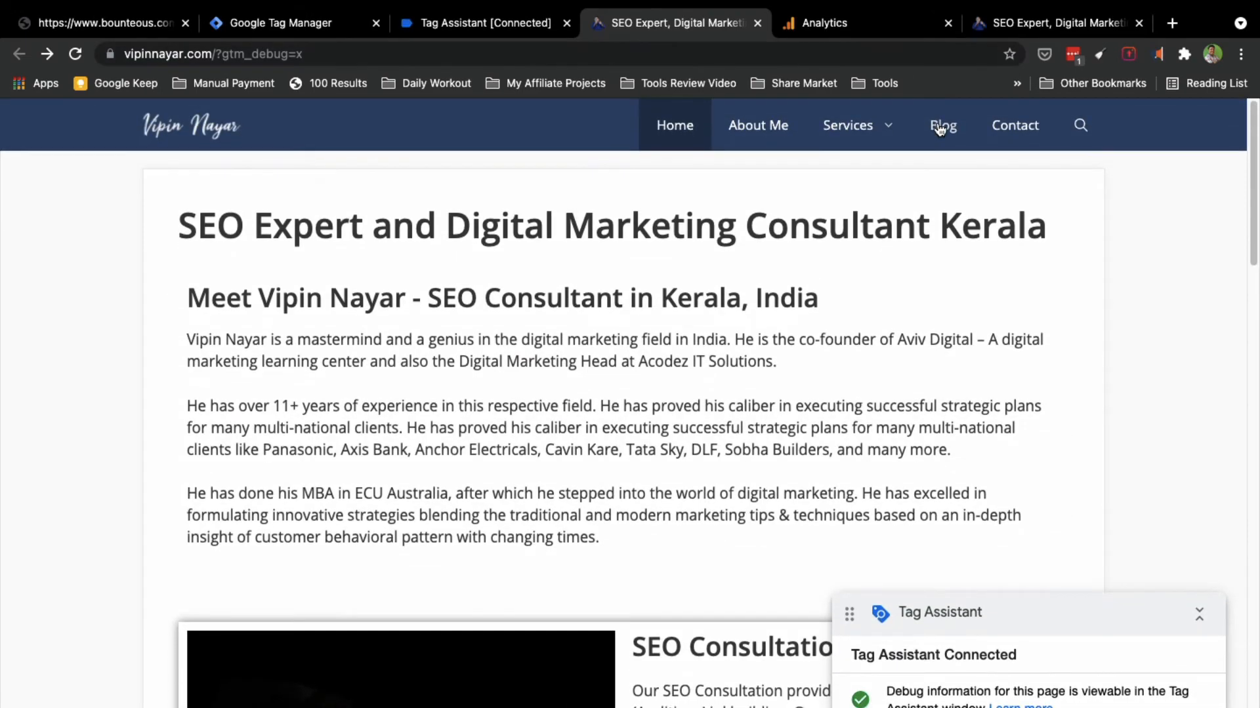
click(940, 127)
Step: Open the Headline Analyzer blog post, then return to Tag Assistant
scroll(231, 423, down, 1)
scroll(230, 423, down, 1)
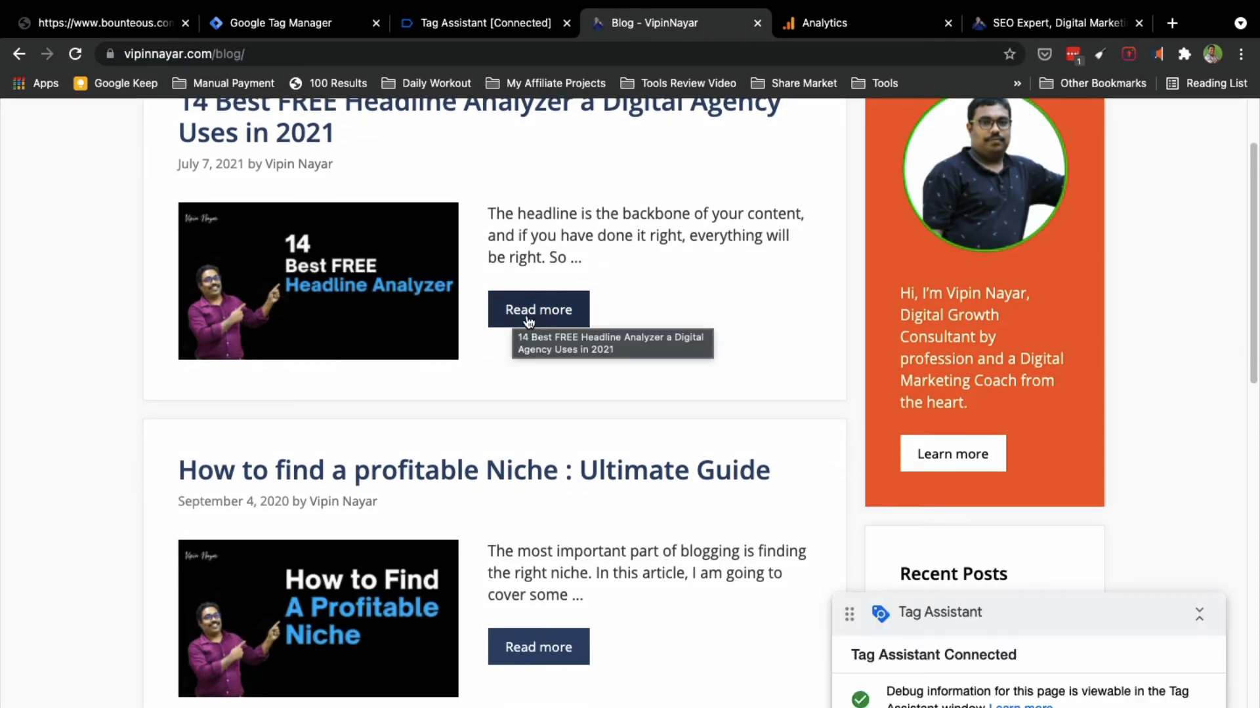
click(570, 307)
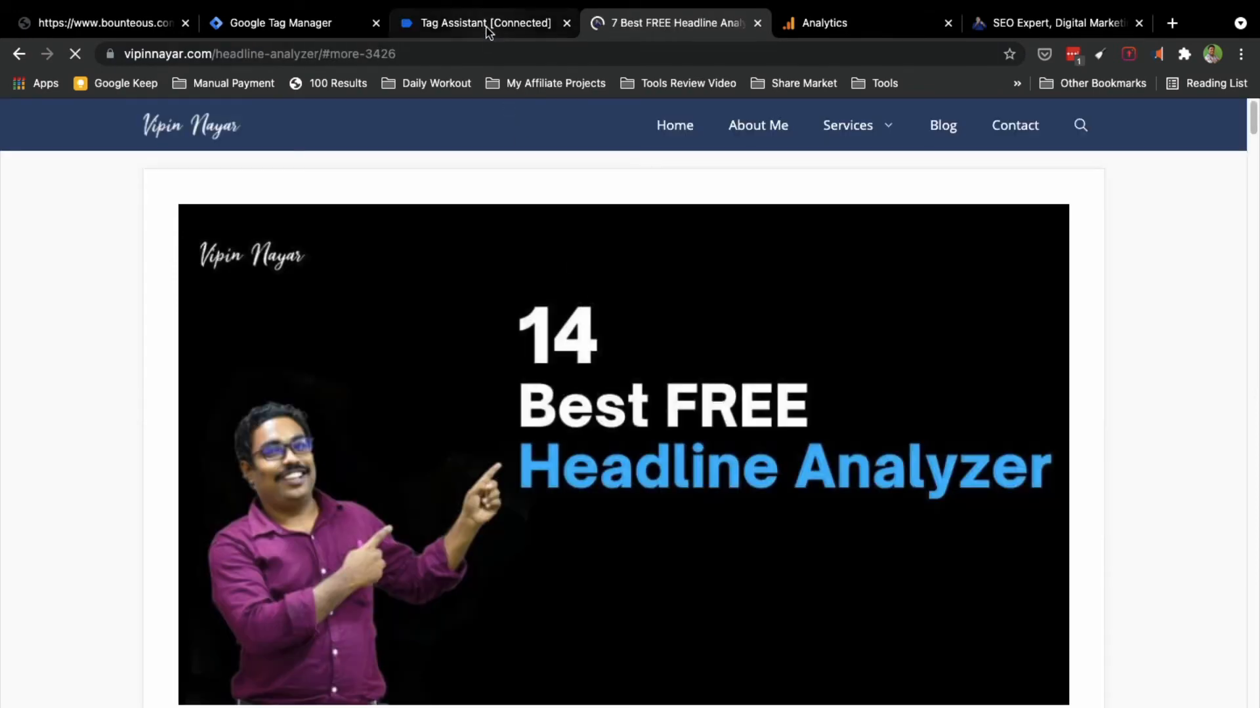
click(484, 26)
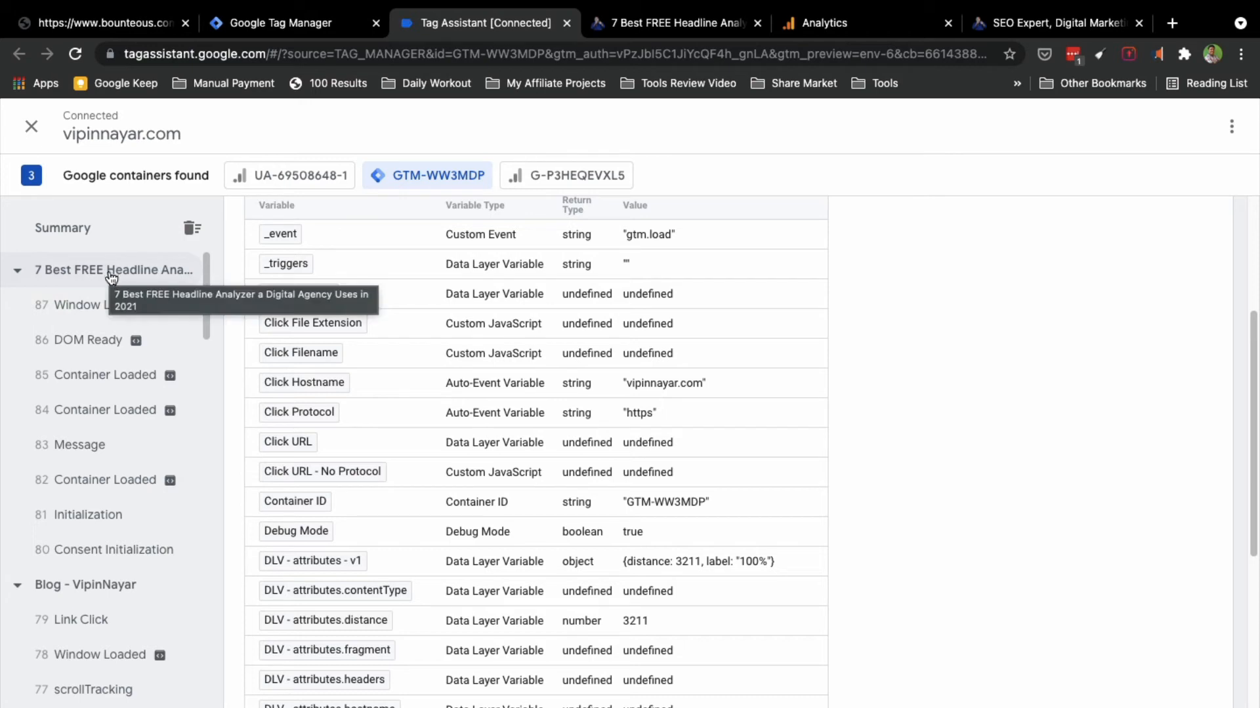
Step: Show the 79 Link Click variables: Click URL .../headline-analyzer/#more-3426, outbound click false
scroll(88, 594, down, 2)
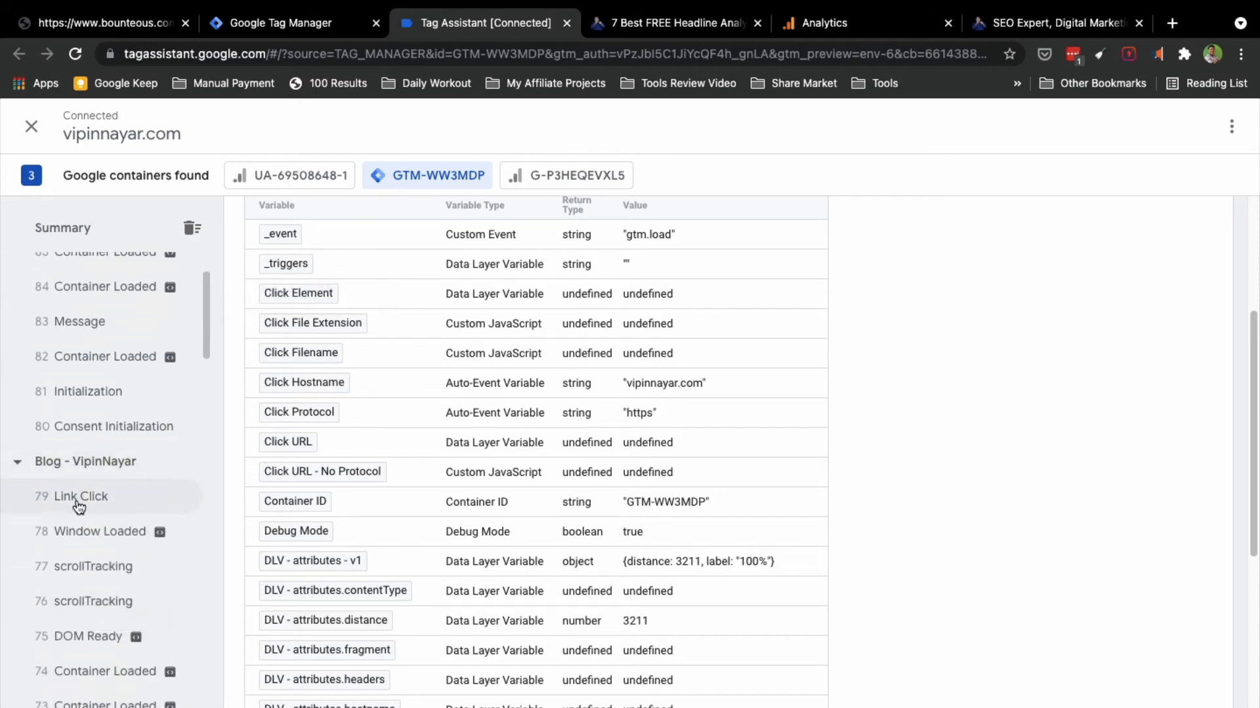
click(78, 503)
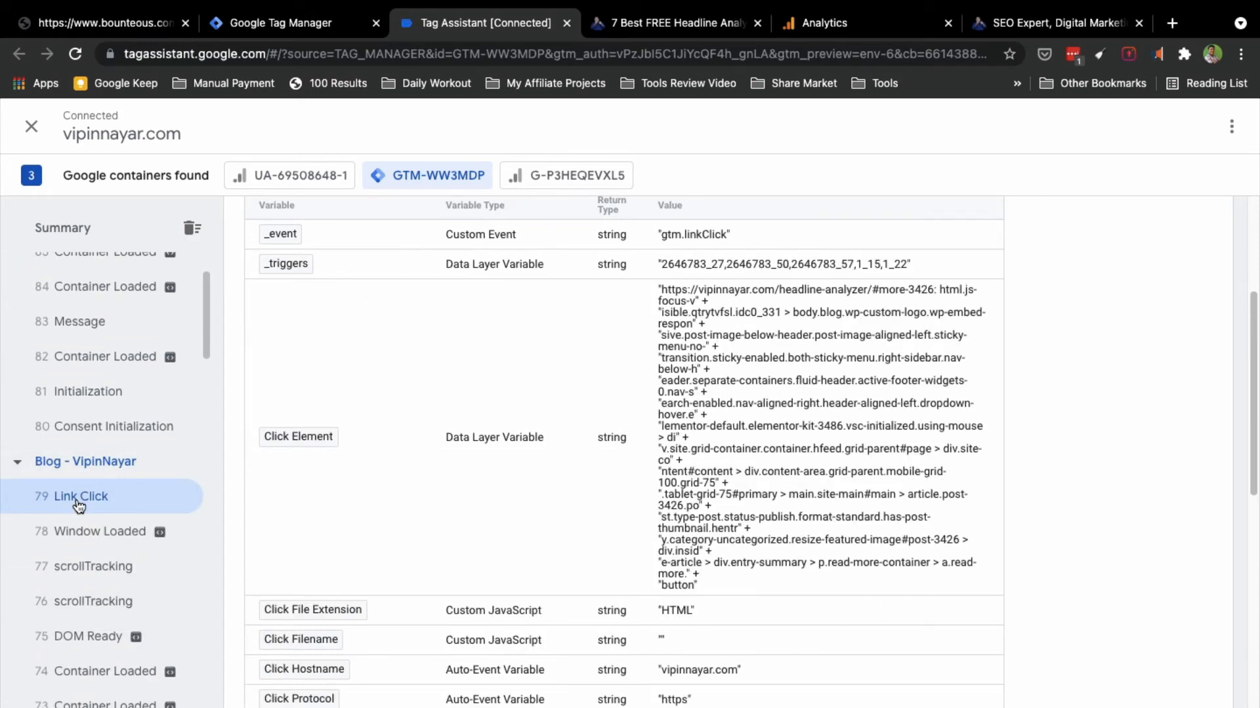
scroll(361, 599, down, 3)
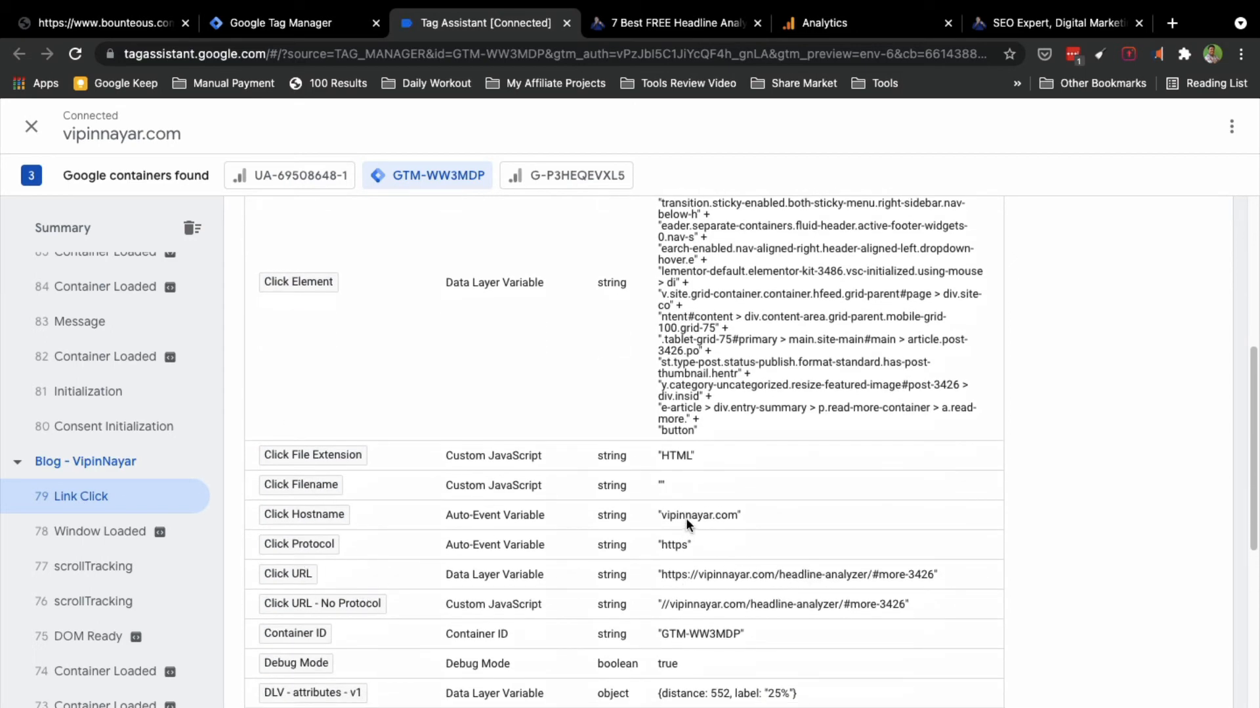
scroll(317, 677, down, 2)
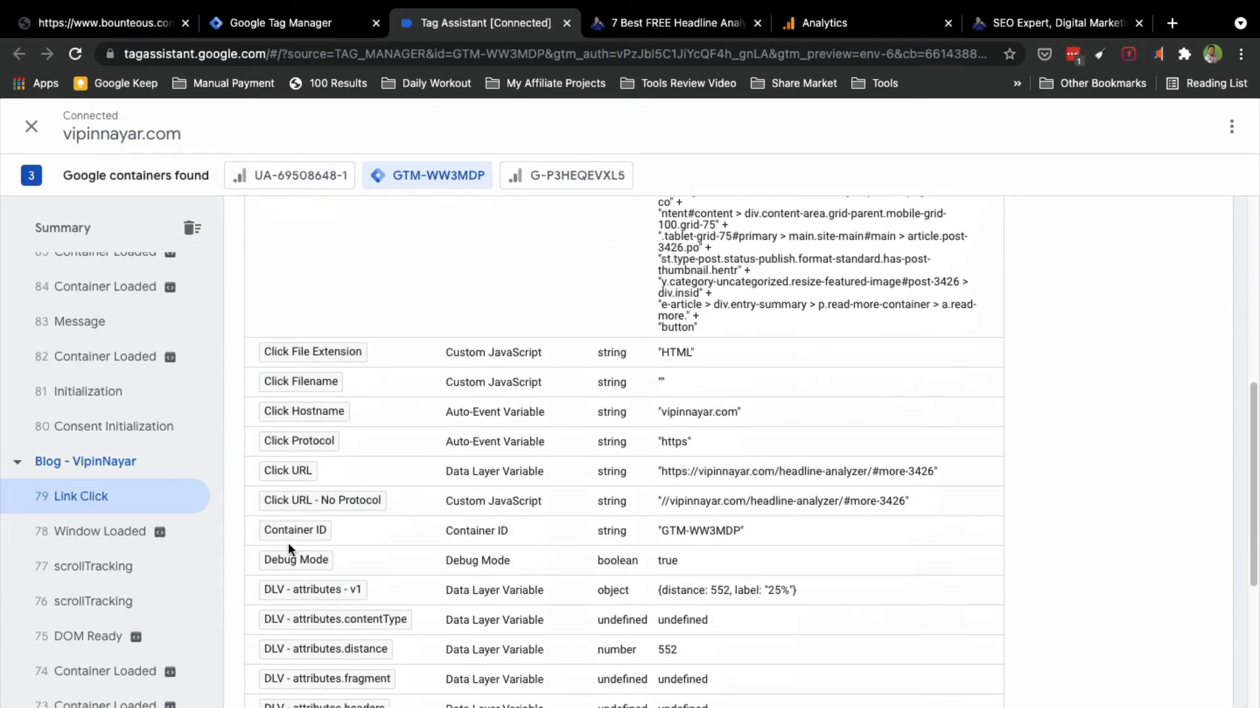
scroll(289, 548, down, 1)
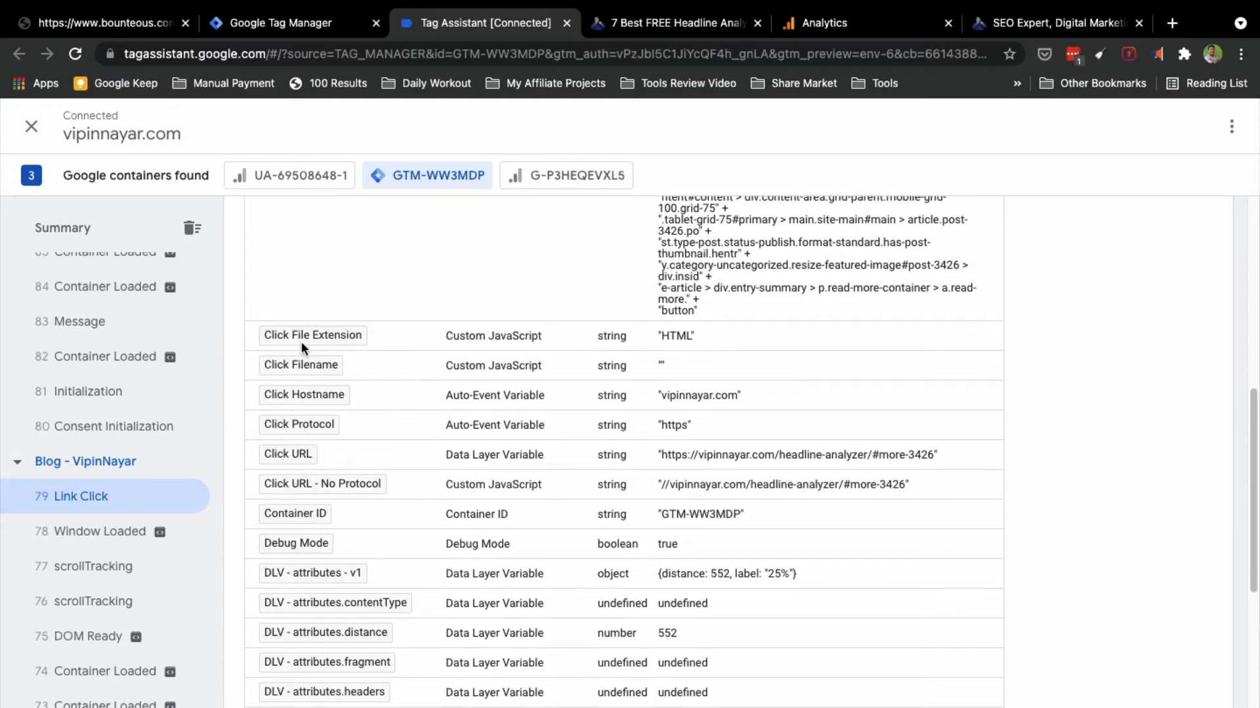
scroll(305, 466, up, 5)
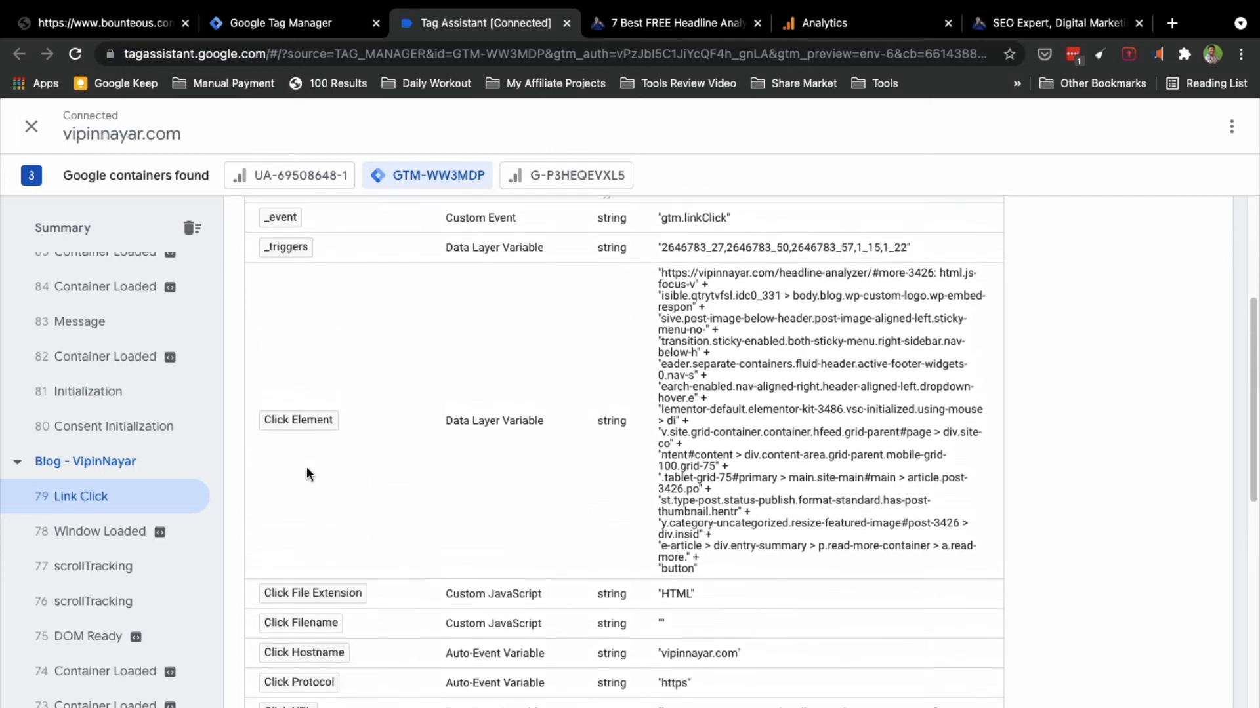
scroll(306, 466, down, 10)
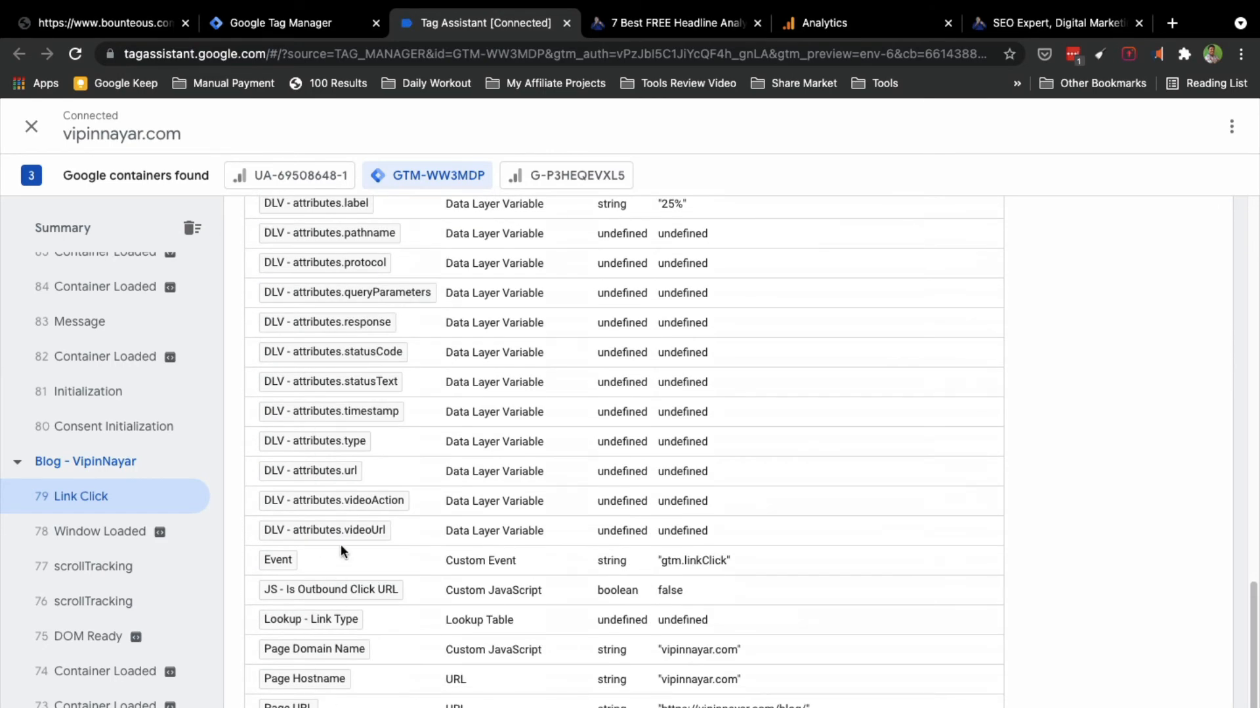
scroll(341, 545, up, 15)
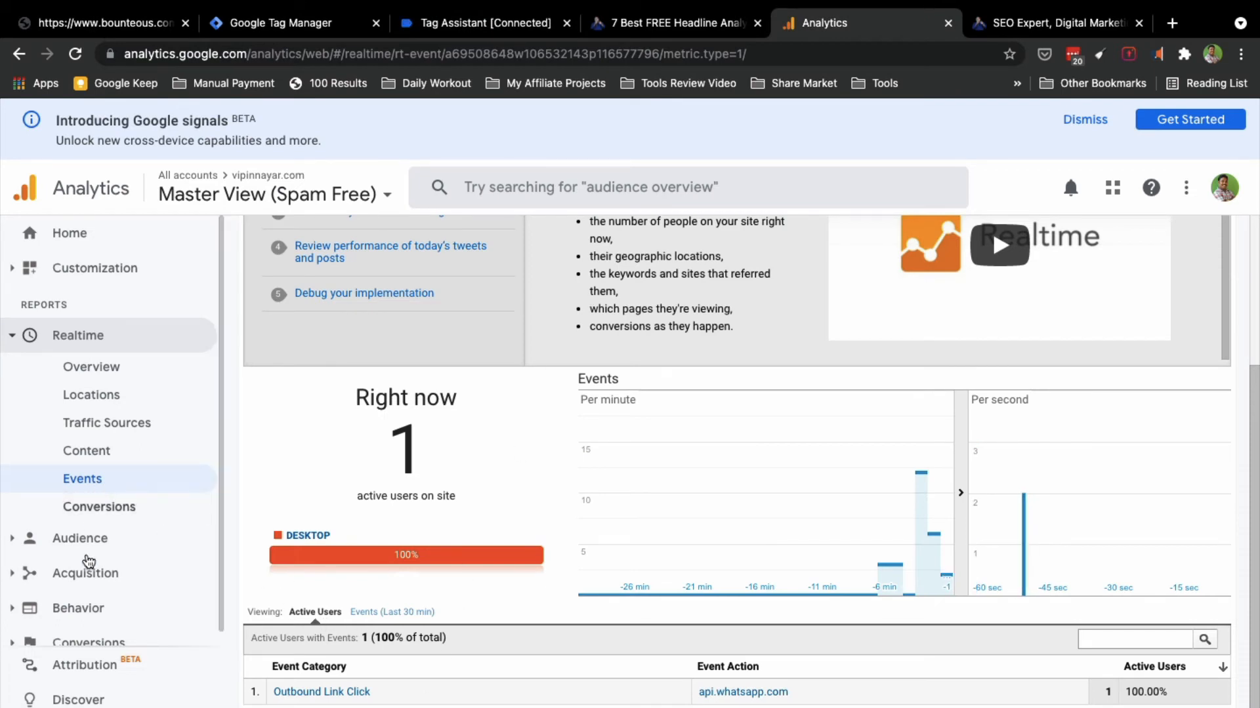
Step: Open the Behavior > Events > Overview report
scroll(85, 577, down, 1)
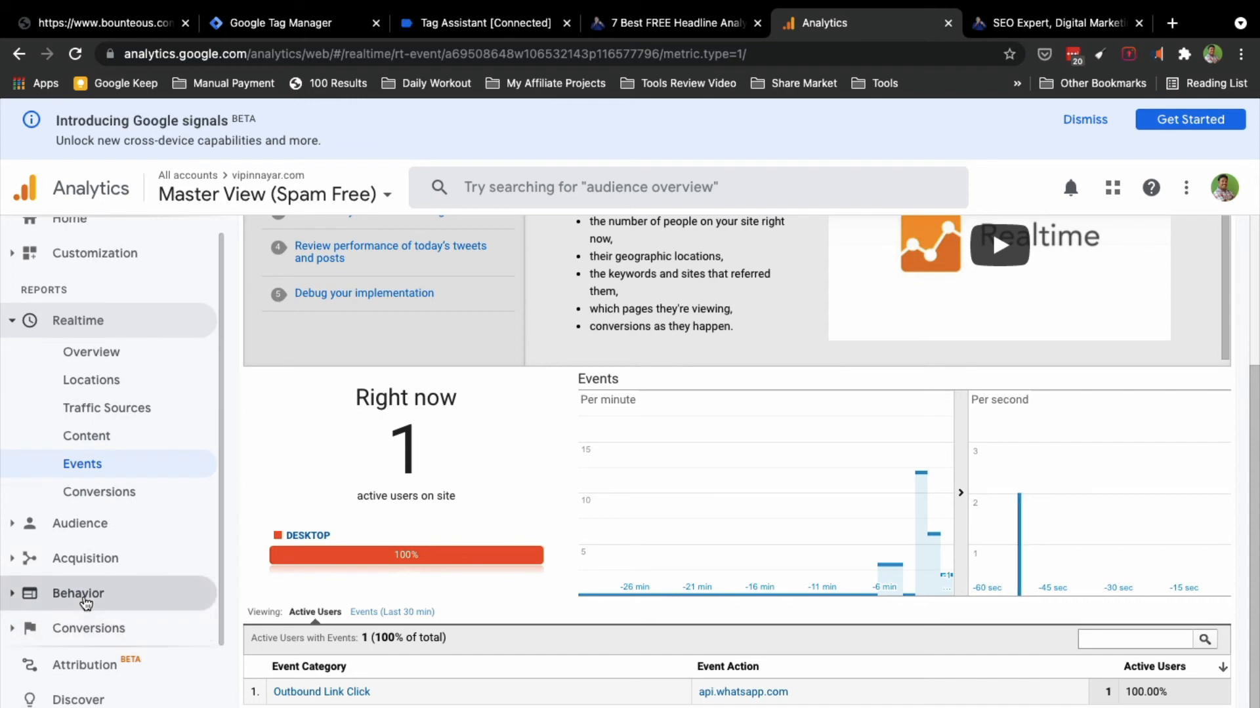
click(84, 596)
scroll(89, 564, down, 2)
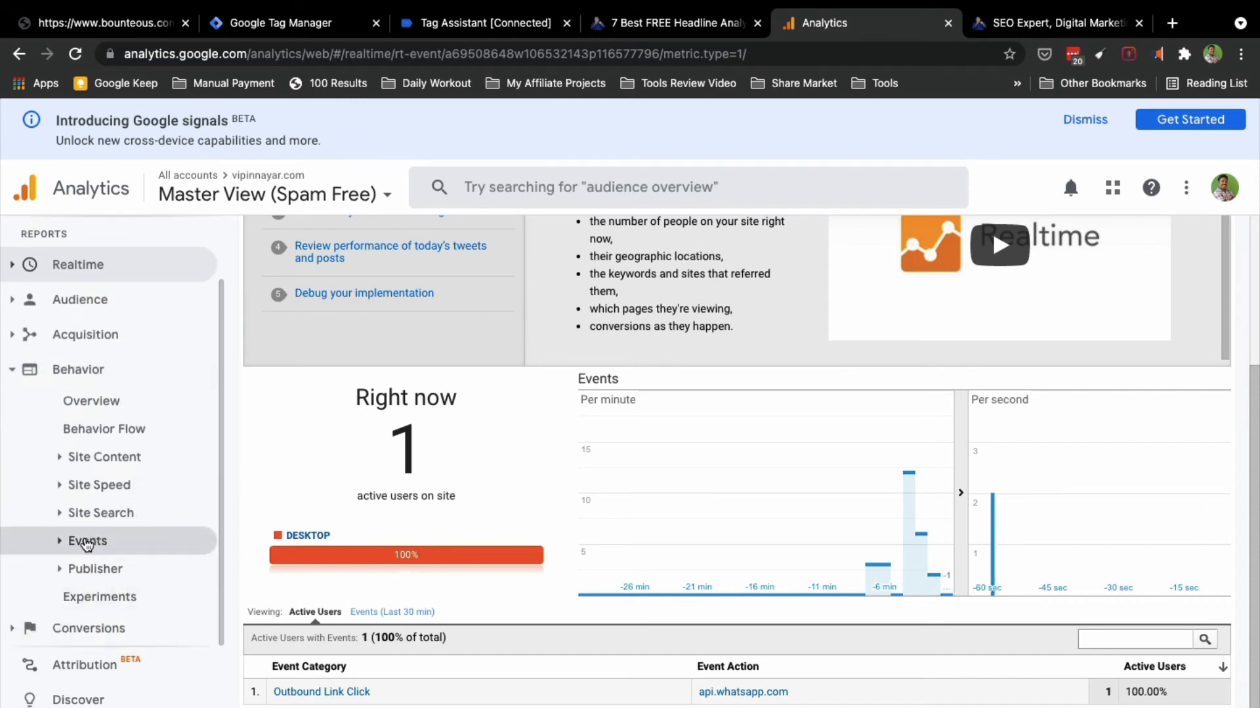
click(87, 541)
click(125, 569)
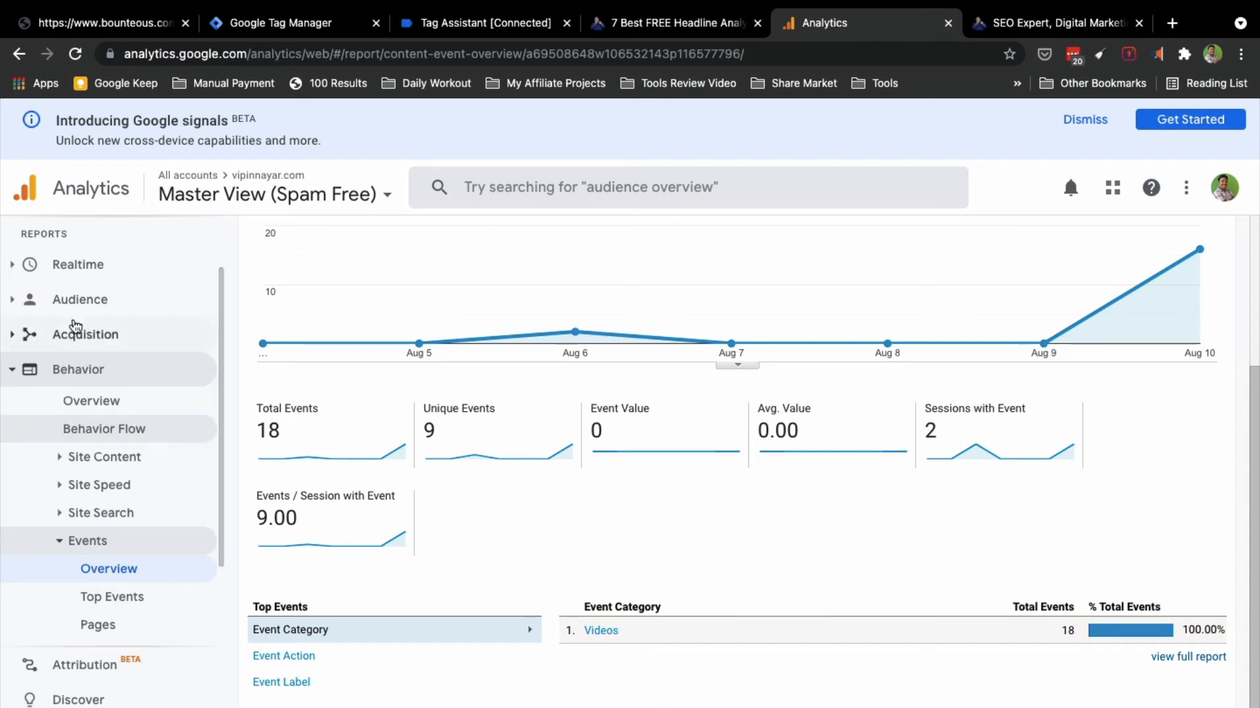
Step: Review the Realtime Events report for the last 30 minutes (26 events), then open Admin
scroll(82, 309, up, 2)
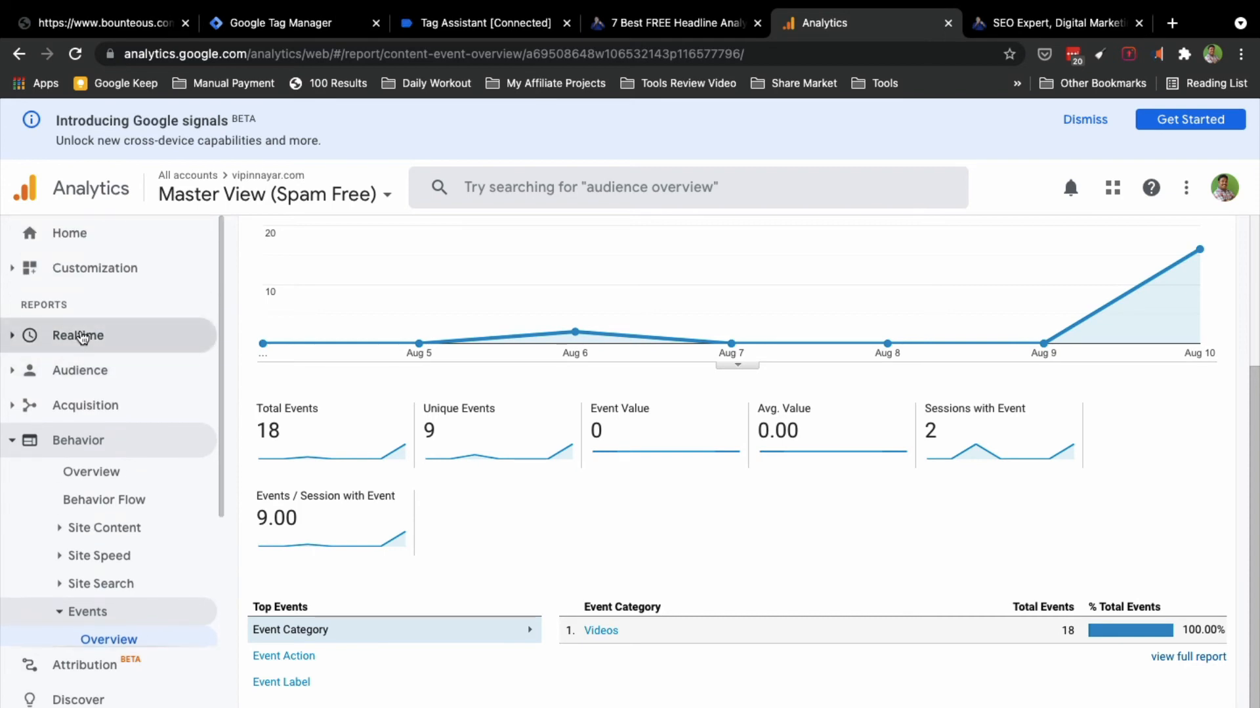
click(79, 336)
click(83, 483)
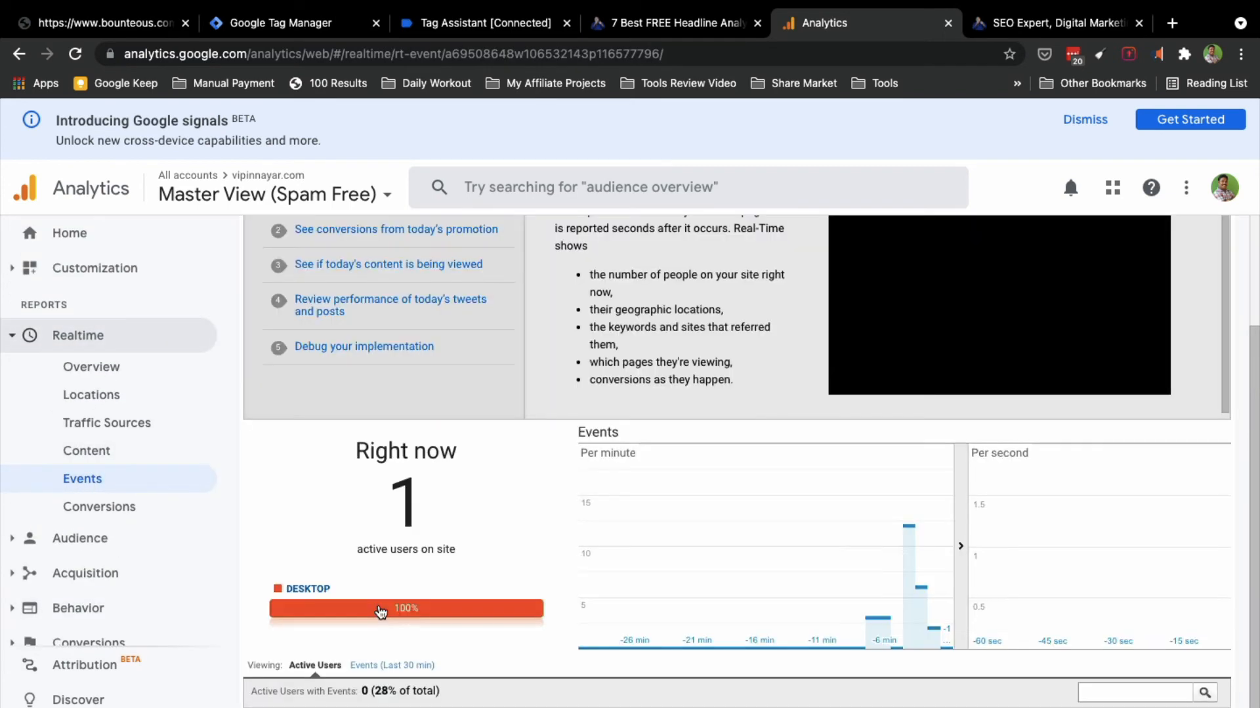
scroll(379, 611, down, 1)
click(379, 613)
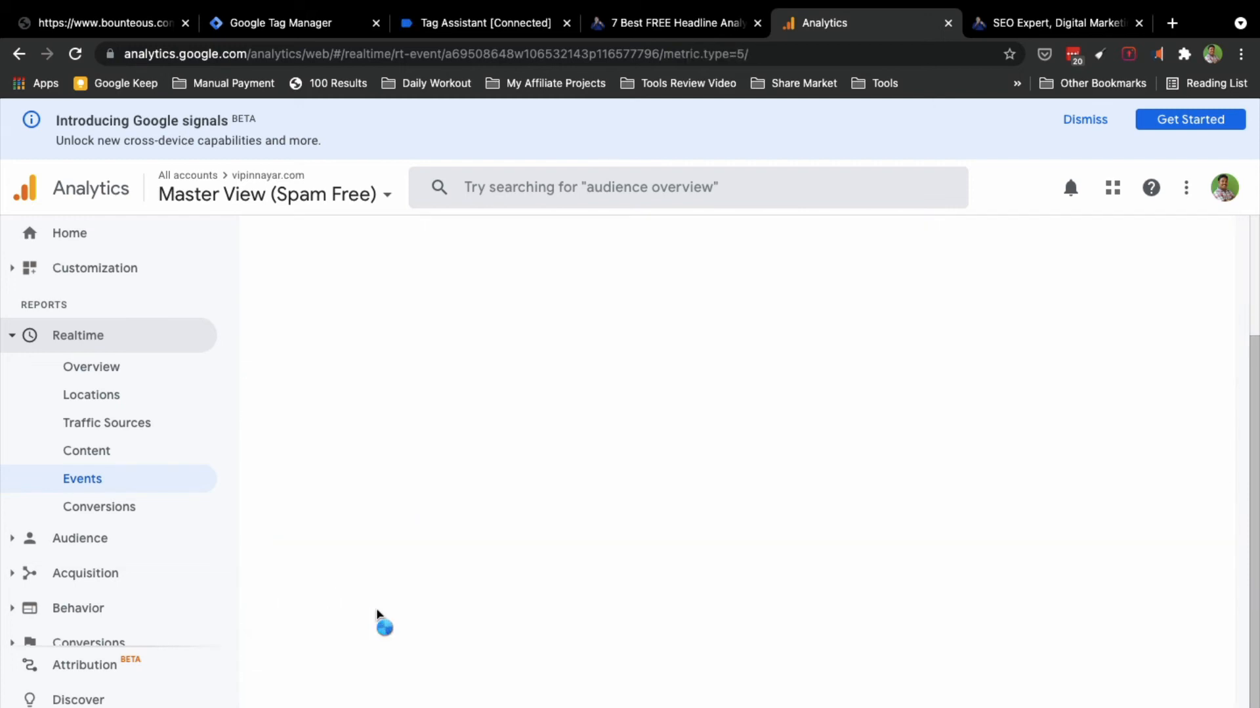
scroll(376, 604, down, 4)
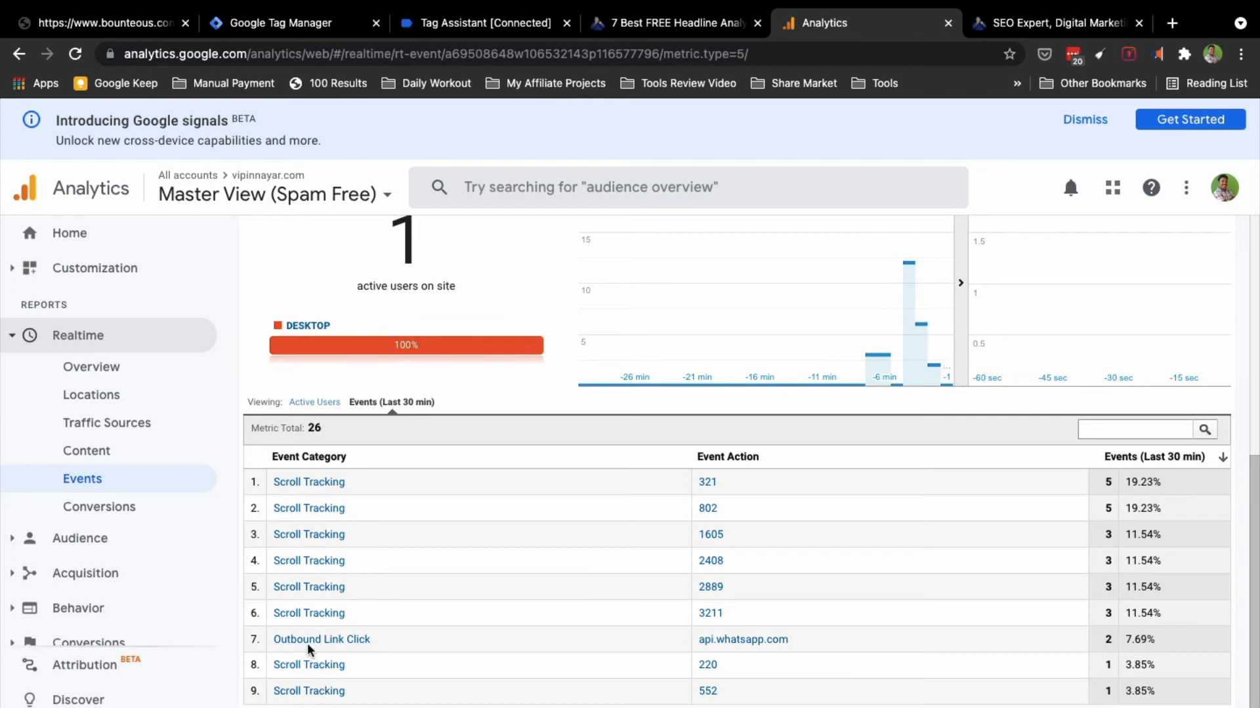
scroll(341, 594, up, 5)
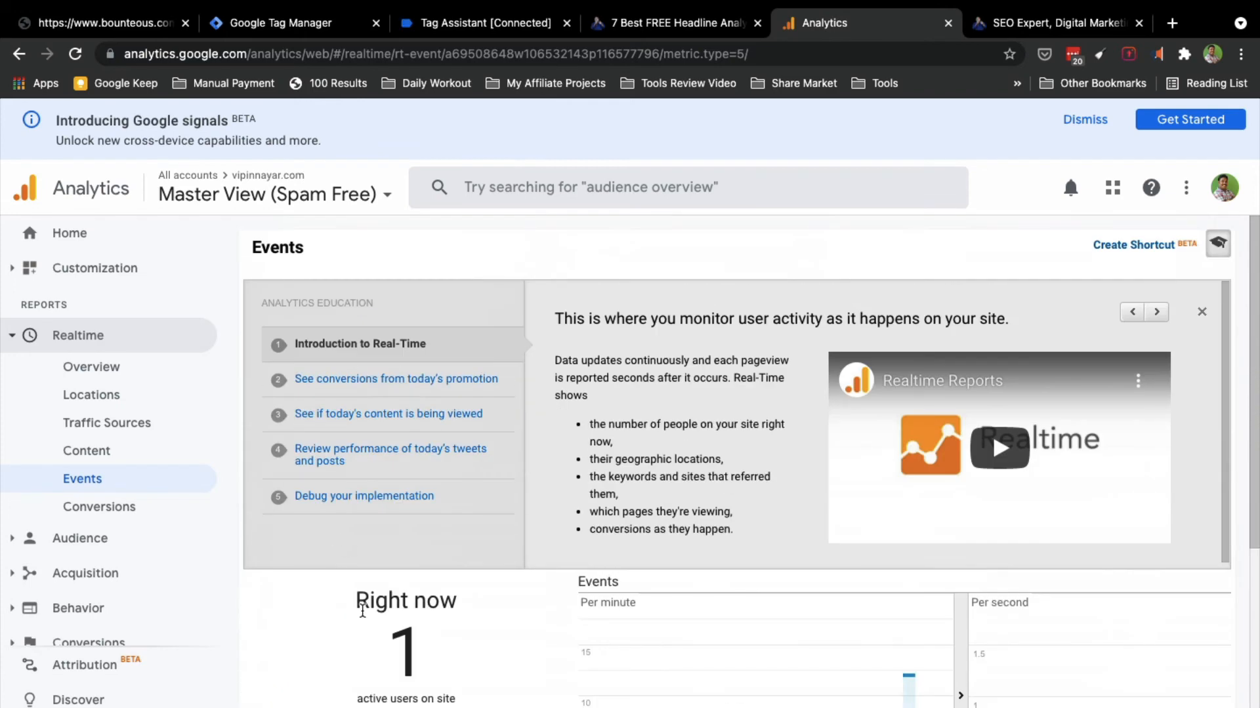
scroll(361, 609, down, 4)
scroll(361, 615, down, 1)
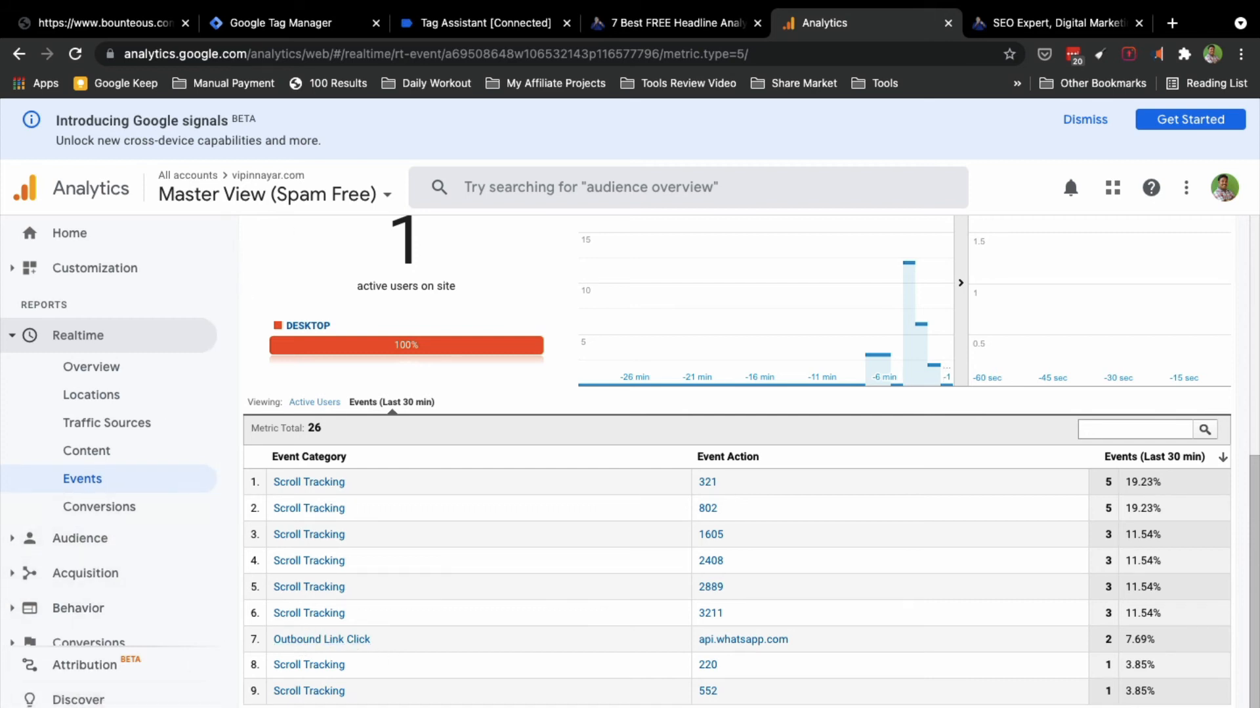
click(92, 707)
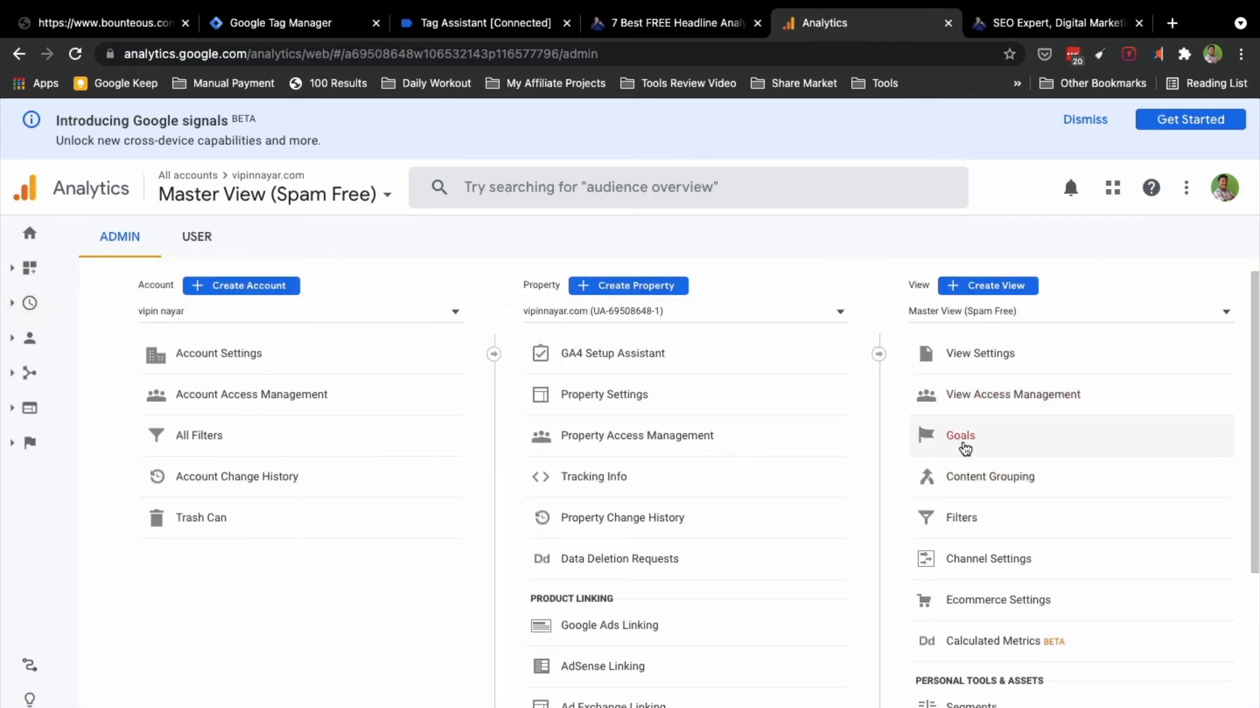
Step: Open the view's Goals in a new tab and go to the Realtime Events report
super+click(963, 440)
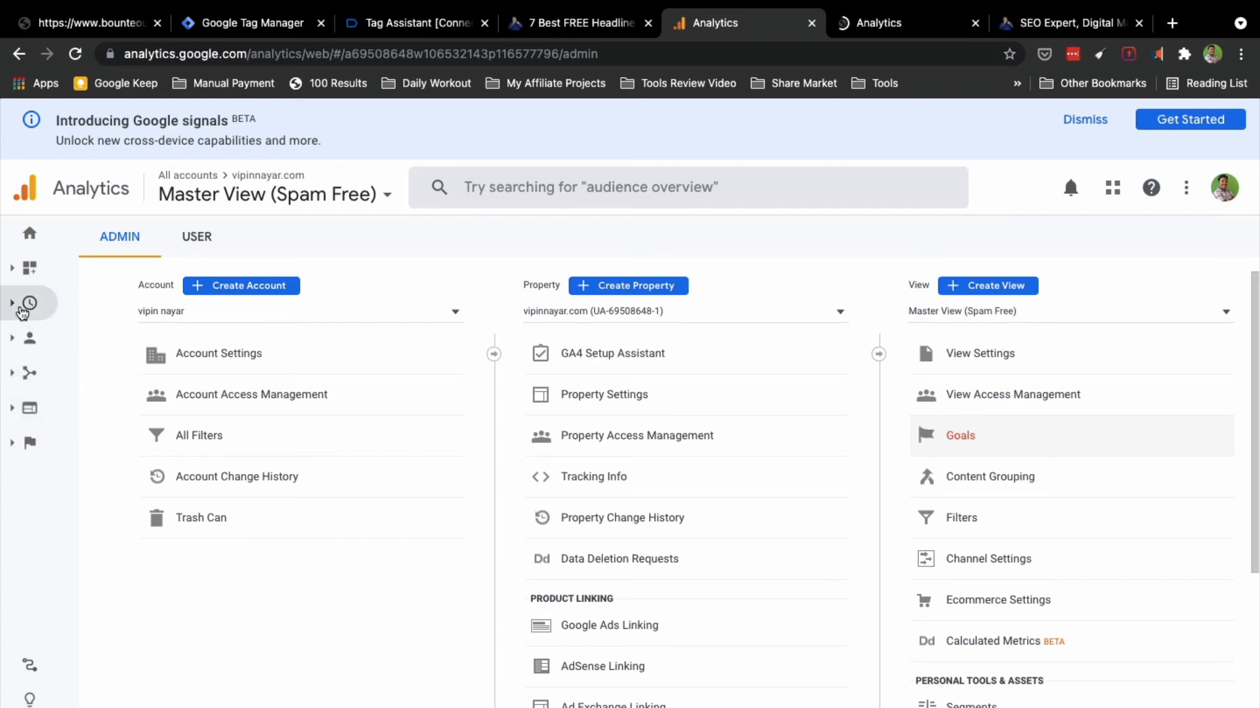
click(21, 308)
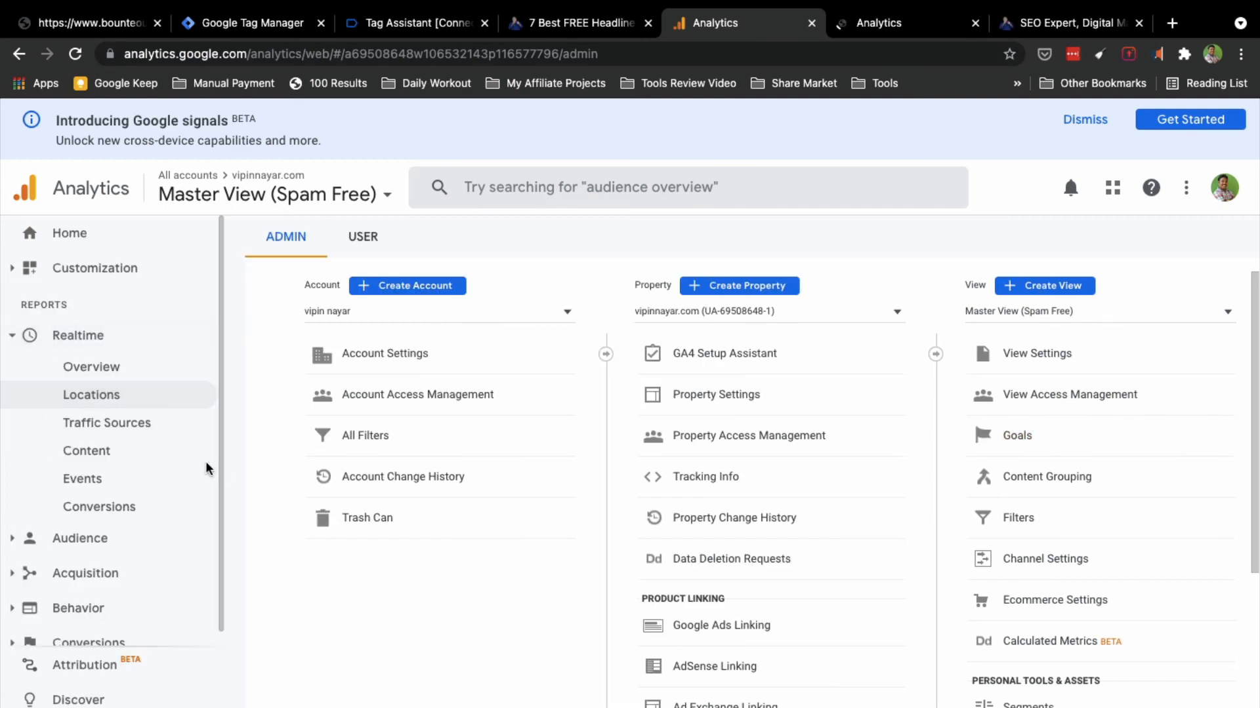
click(83, 481)
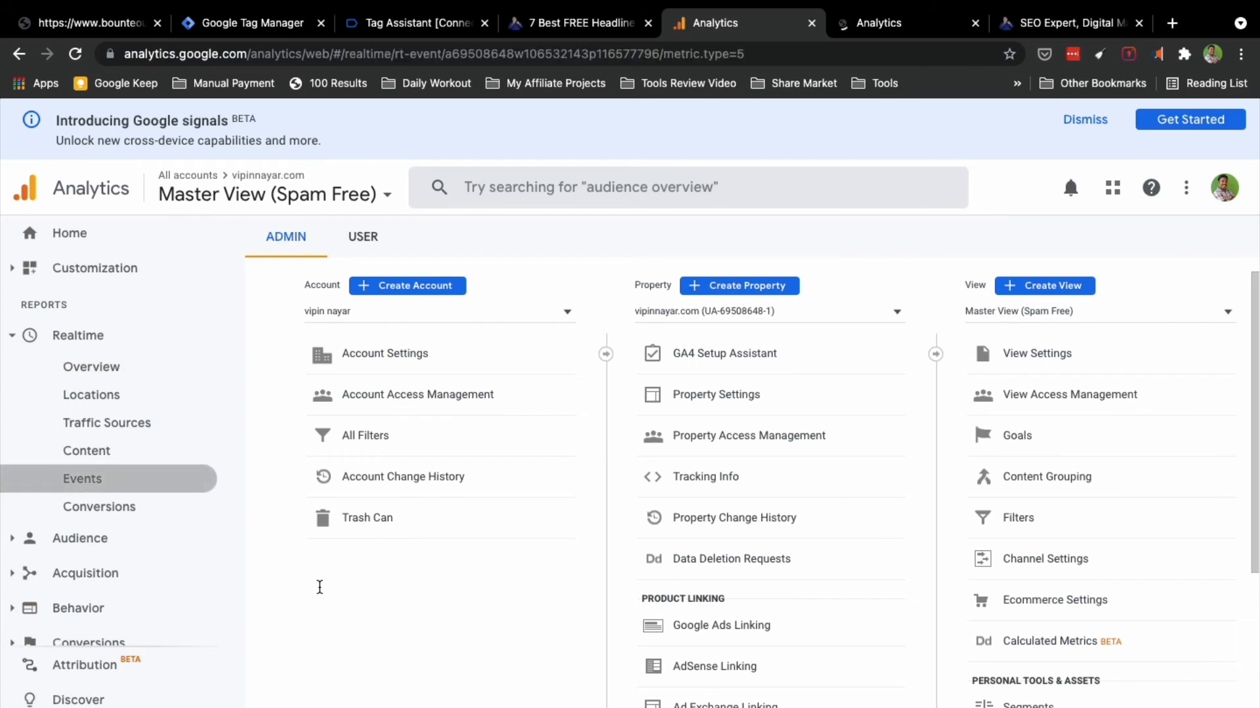
Step: Filter realtime events to Outbound Link Click, select its category name, then switch to the Goals tab
scroll(317, 586, down, 5)
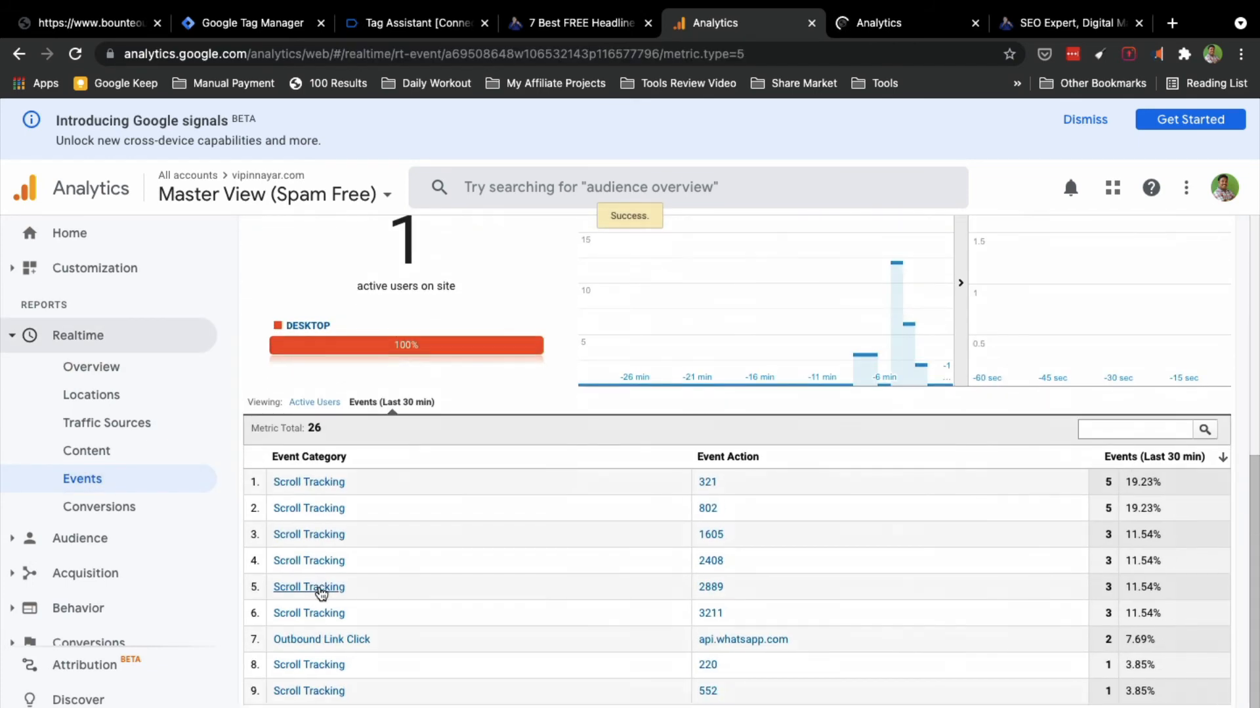
click(305, 641)
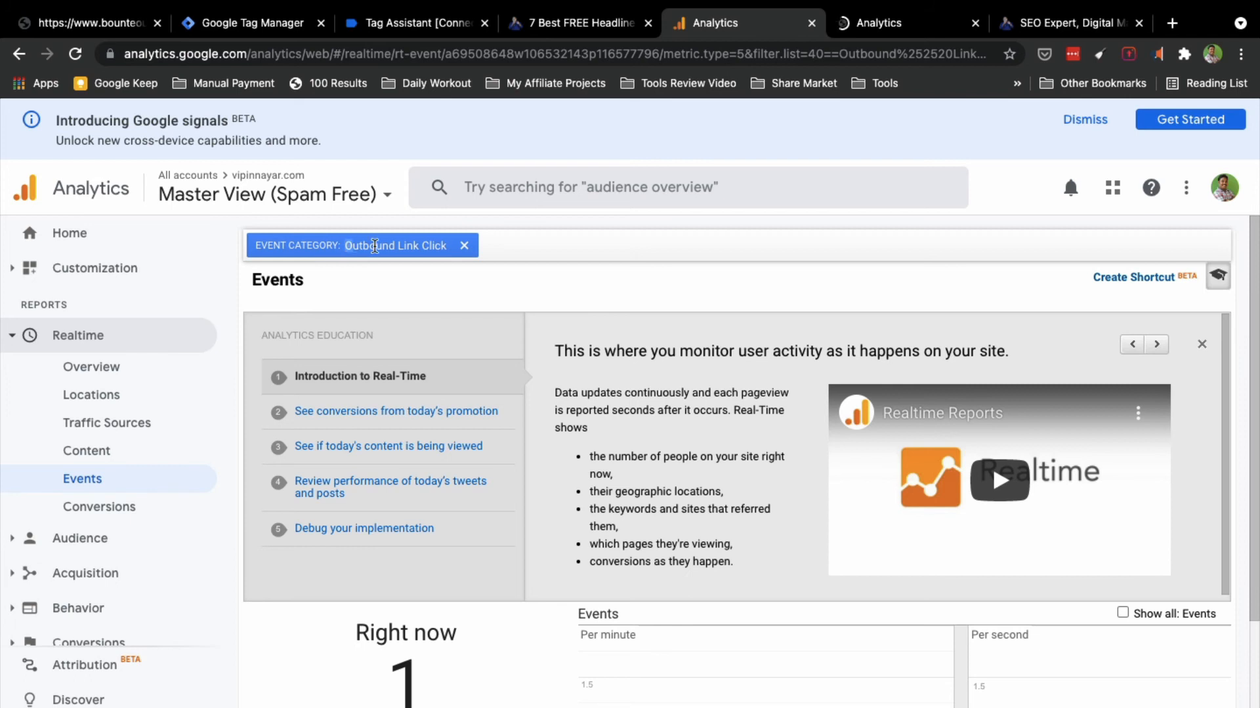
drag(345, 245, 446, 241)
key(ctrl+c)
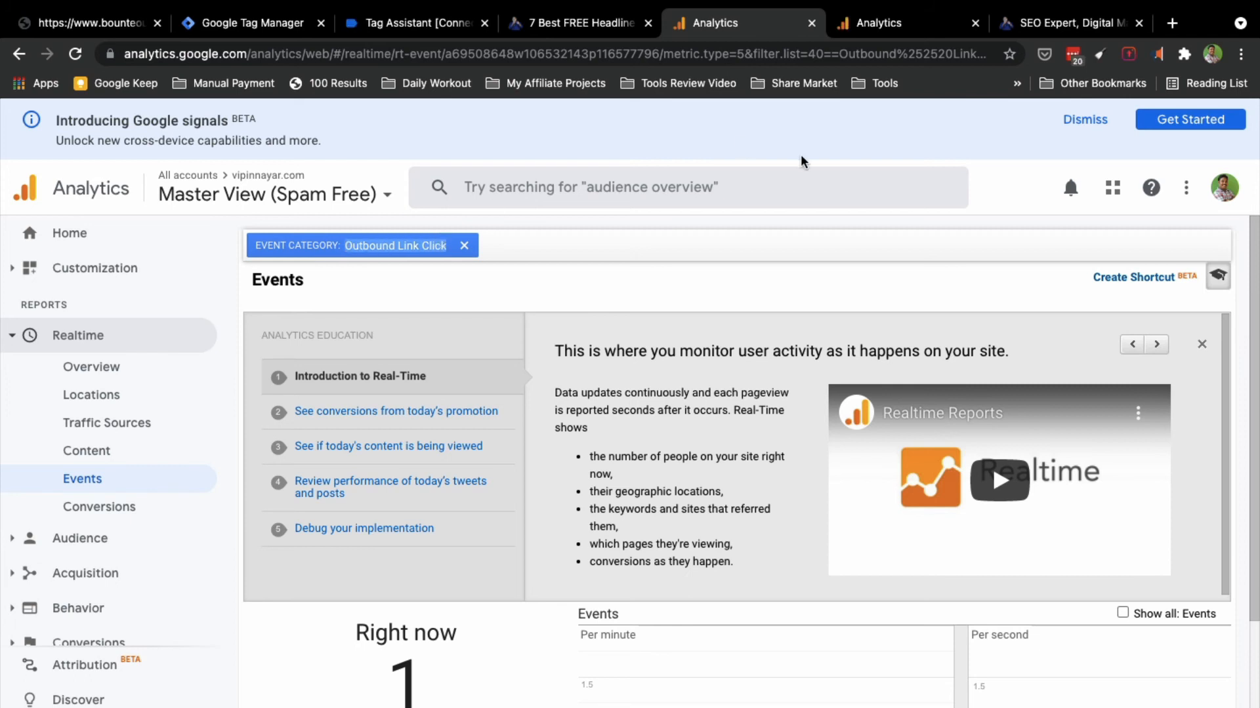
click(870, 29)
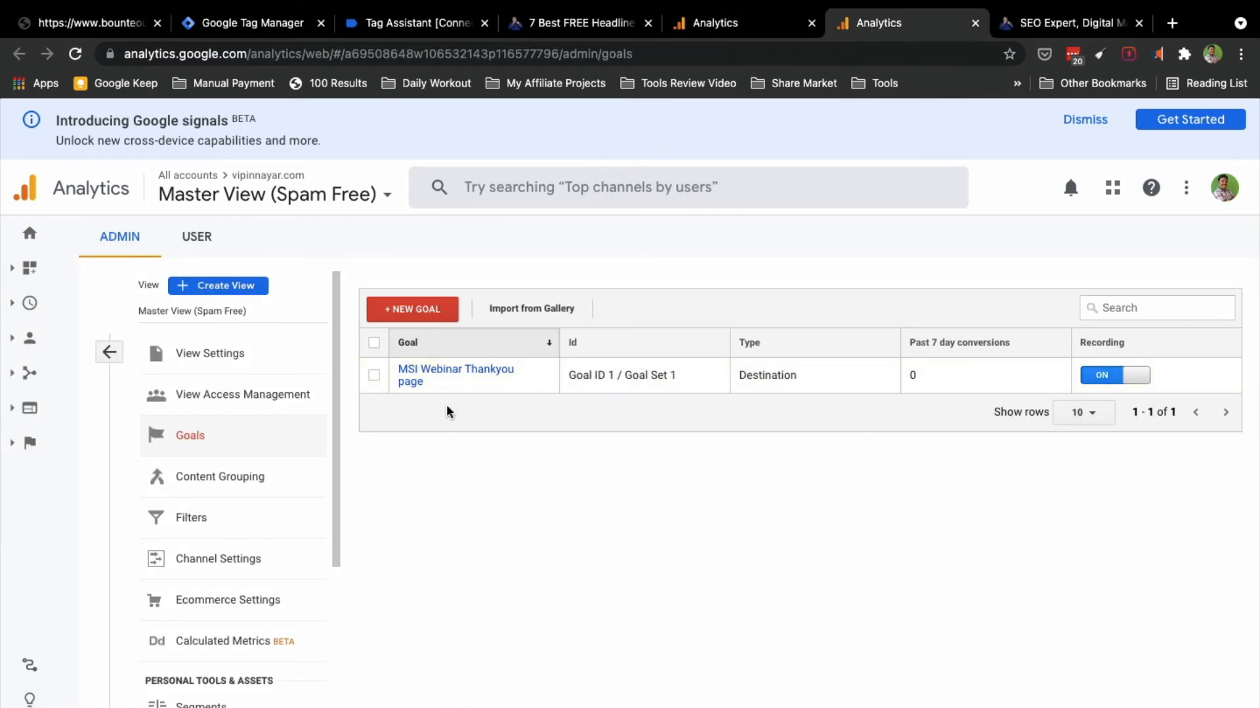
Step: Start a new custom goal with Event as the goal type
click(410, 312)
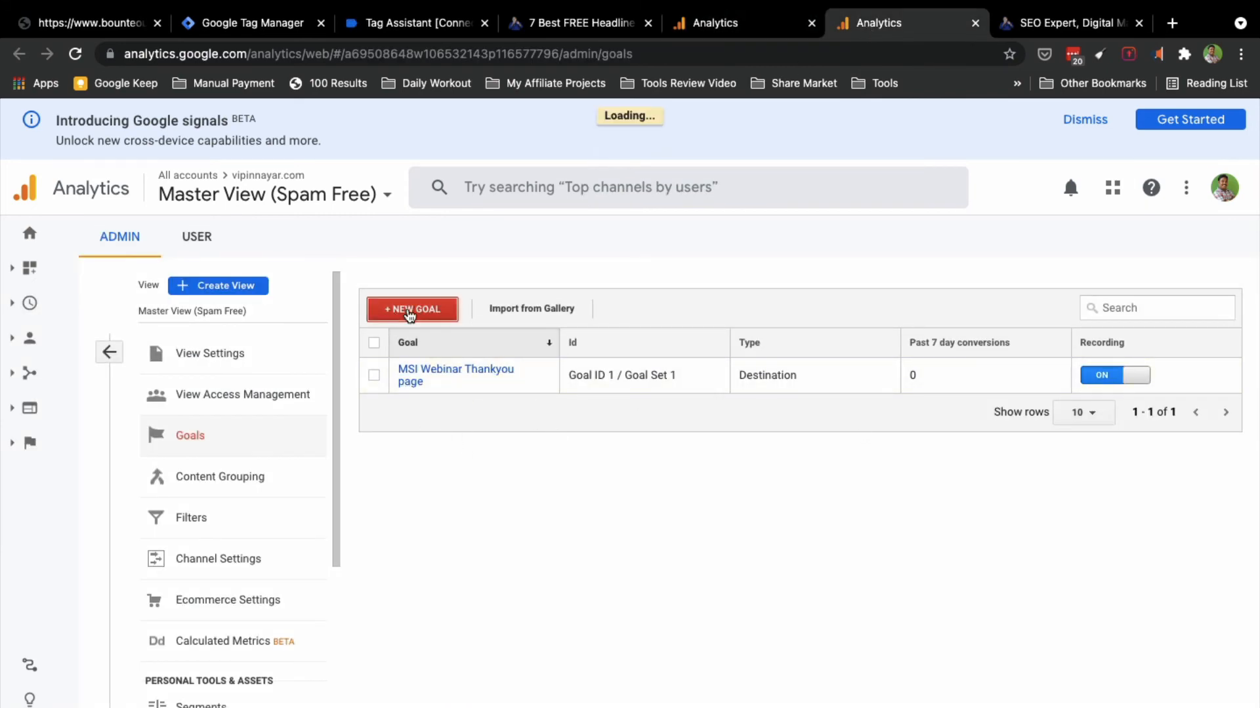
scroll(450, 565, down, 3)
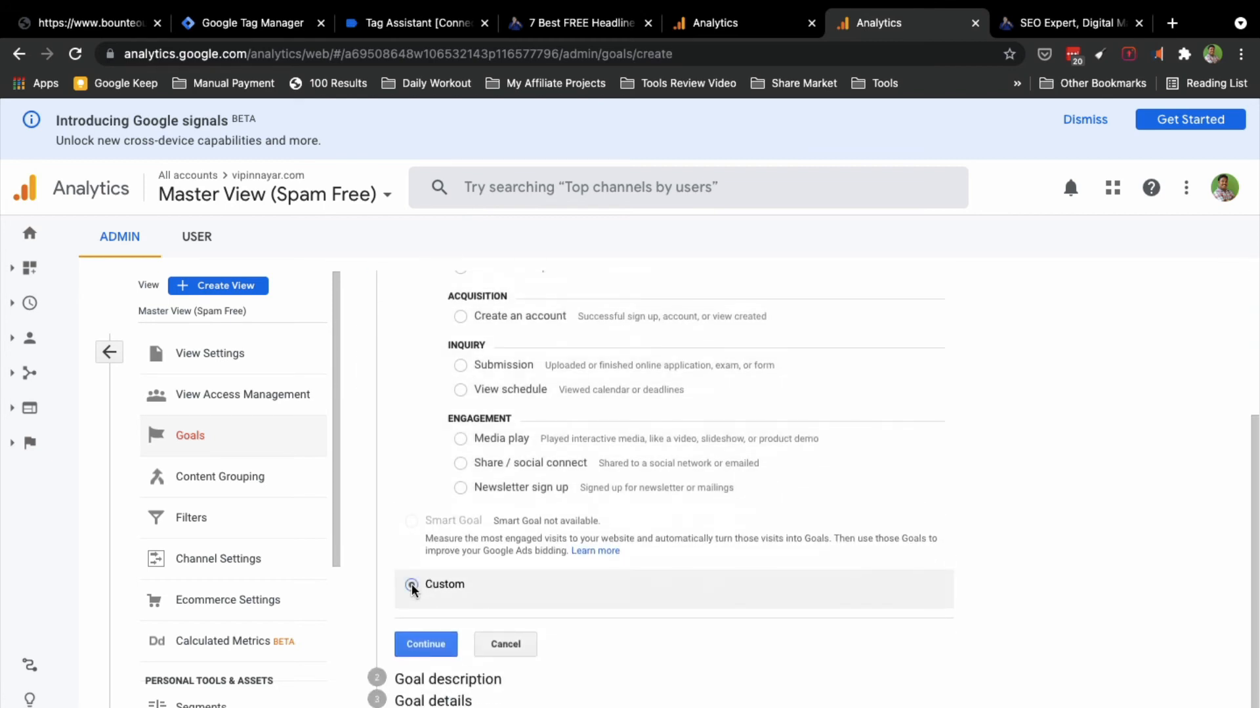
click(425, 642)
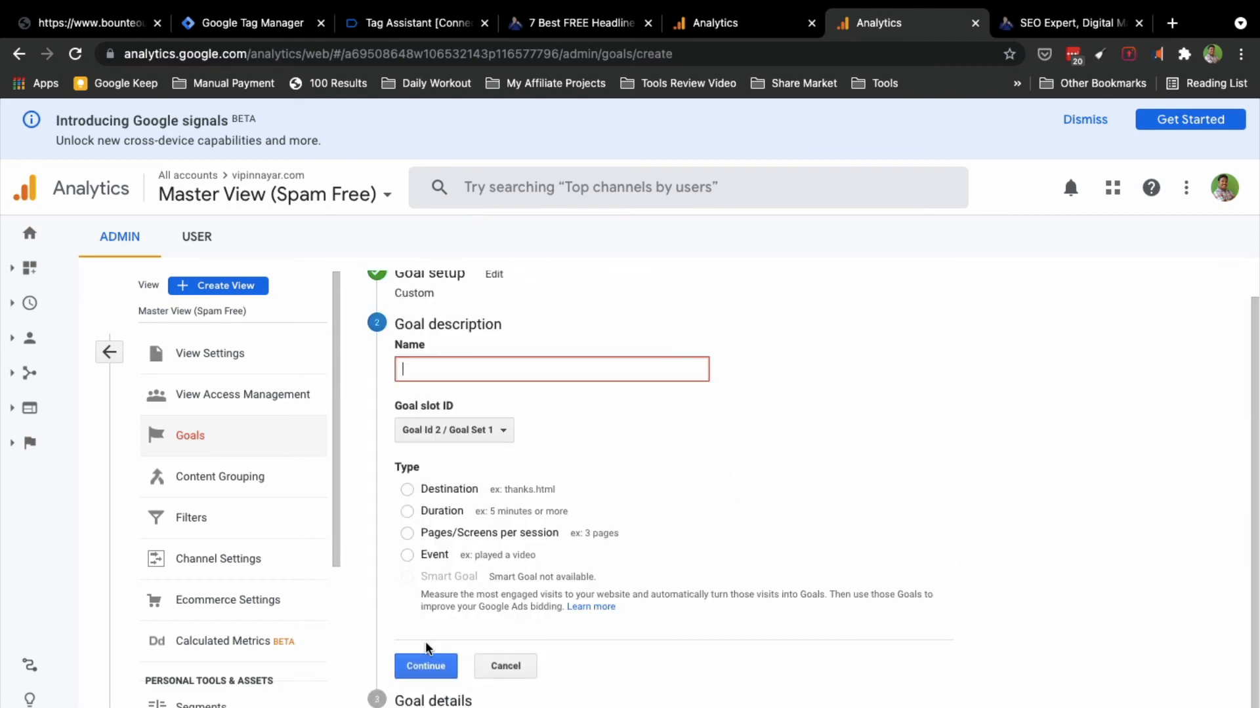
click(408, 555)
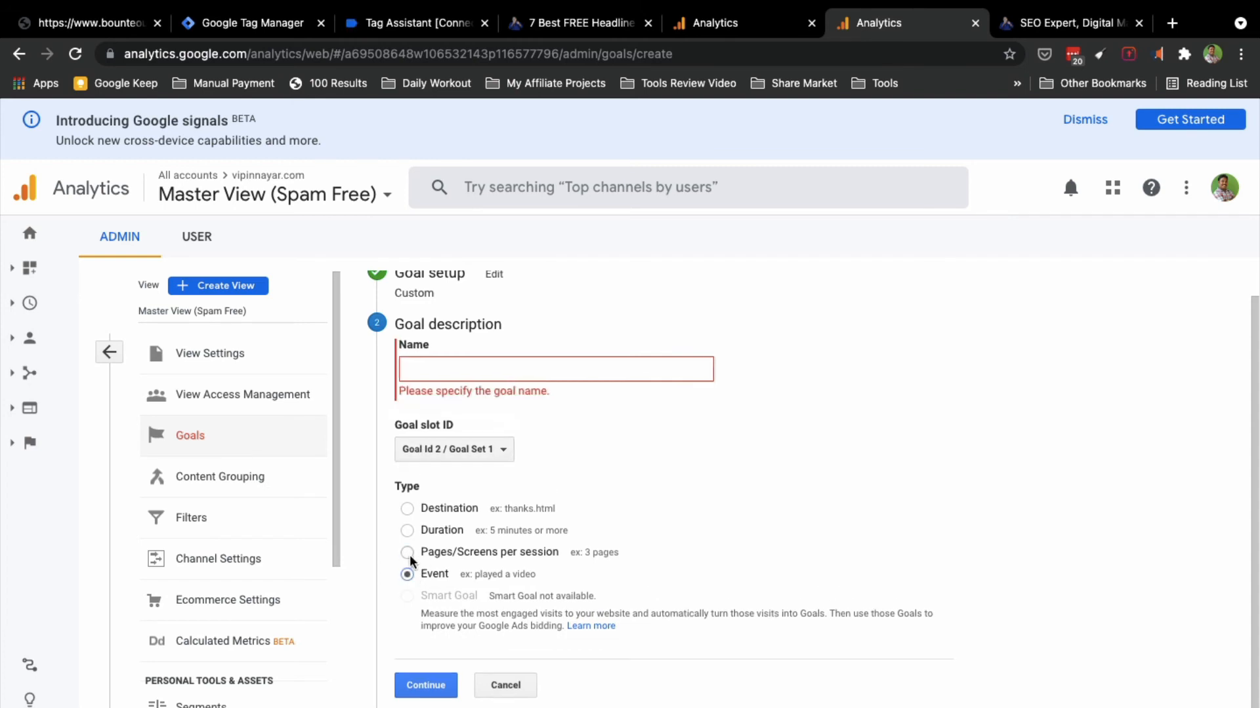
Step: Type the goal name 'Whatsapp enquiry Clicked', correcting typos along the way
click(438, 372)
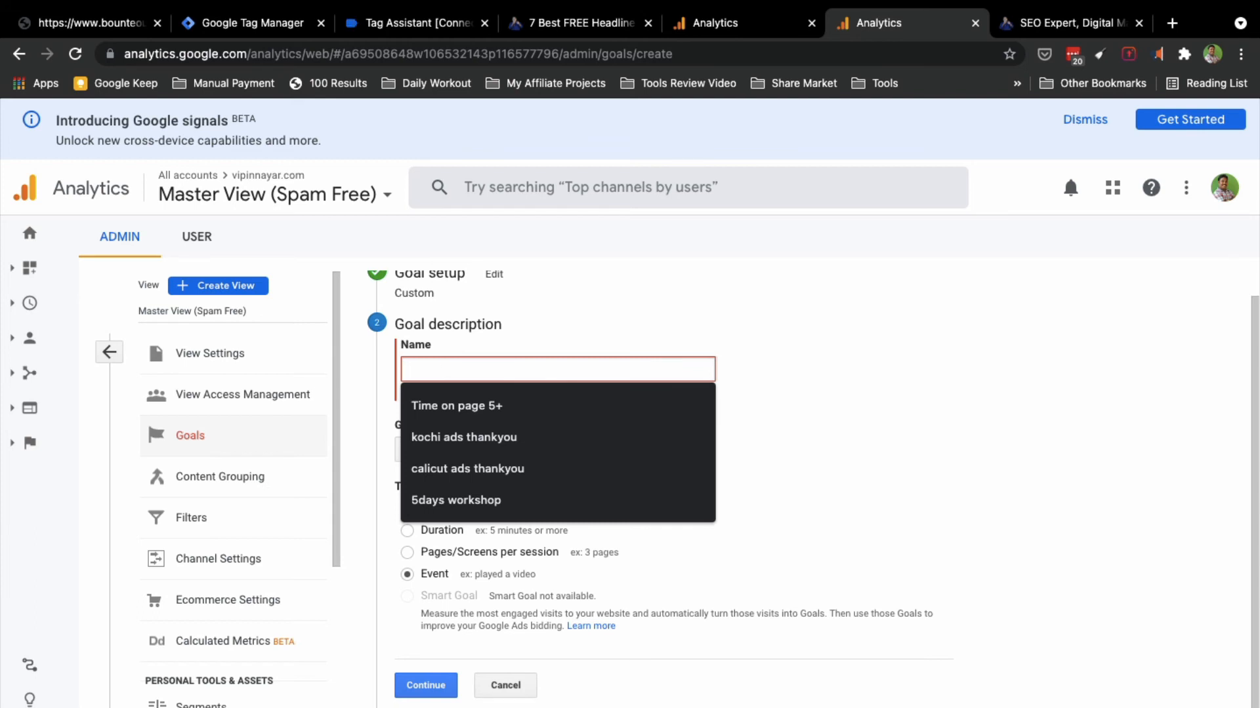
text(Wh)
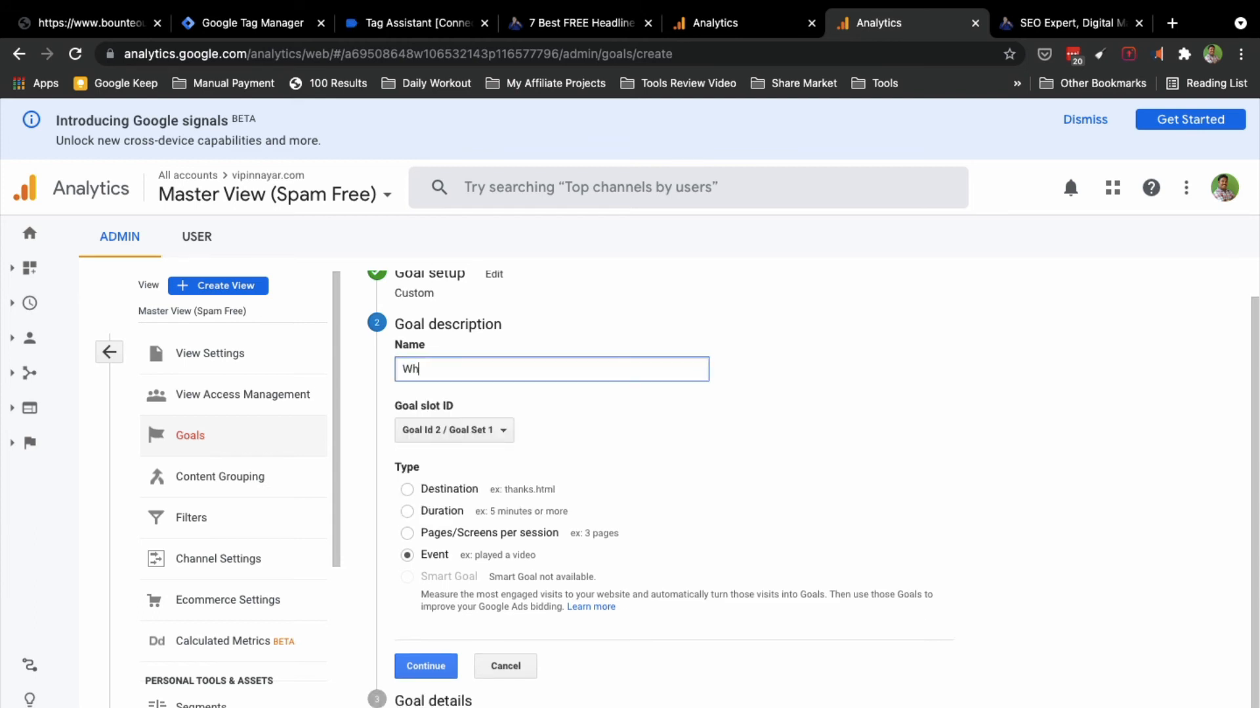
text(atsapp)
text( e)
text(ew)
key(BackSpace)
text(N)
key(BackSpace)
text(nquiry Clicke)
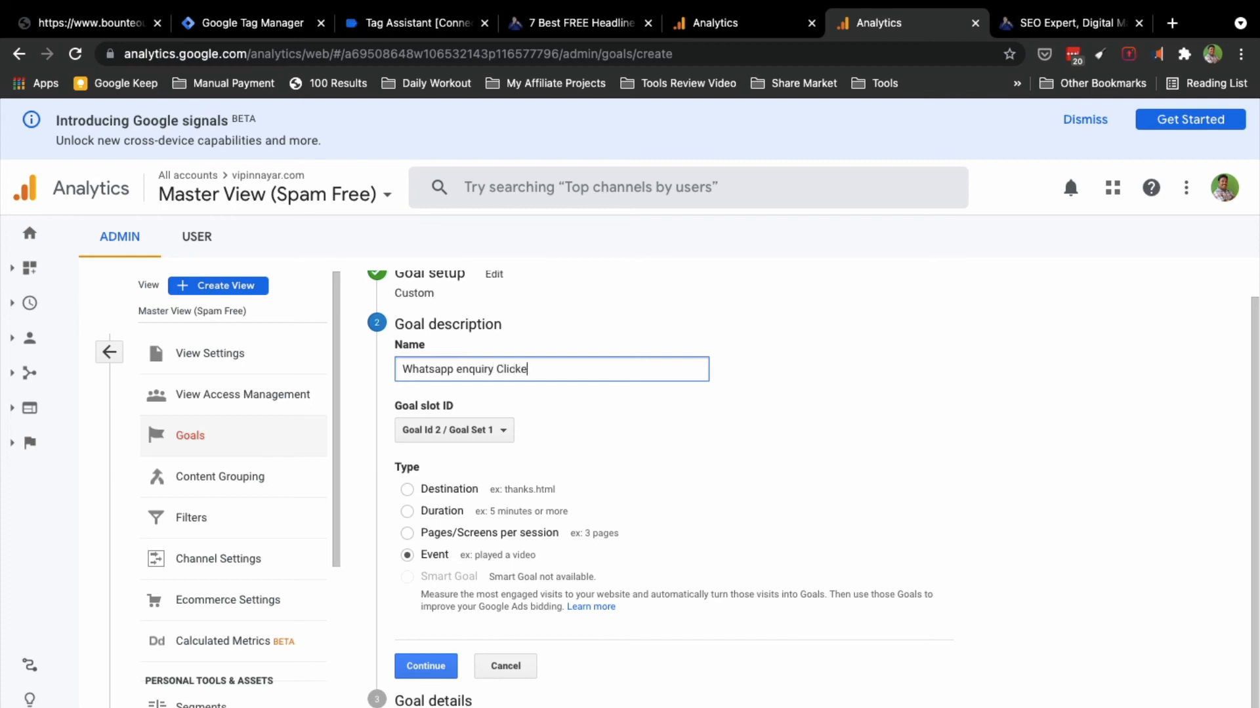
text(d)
Step: Continue to goal details and set the Category condition to Outbound Link Click
click(424, 666)
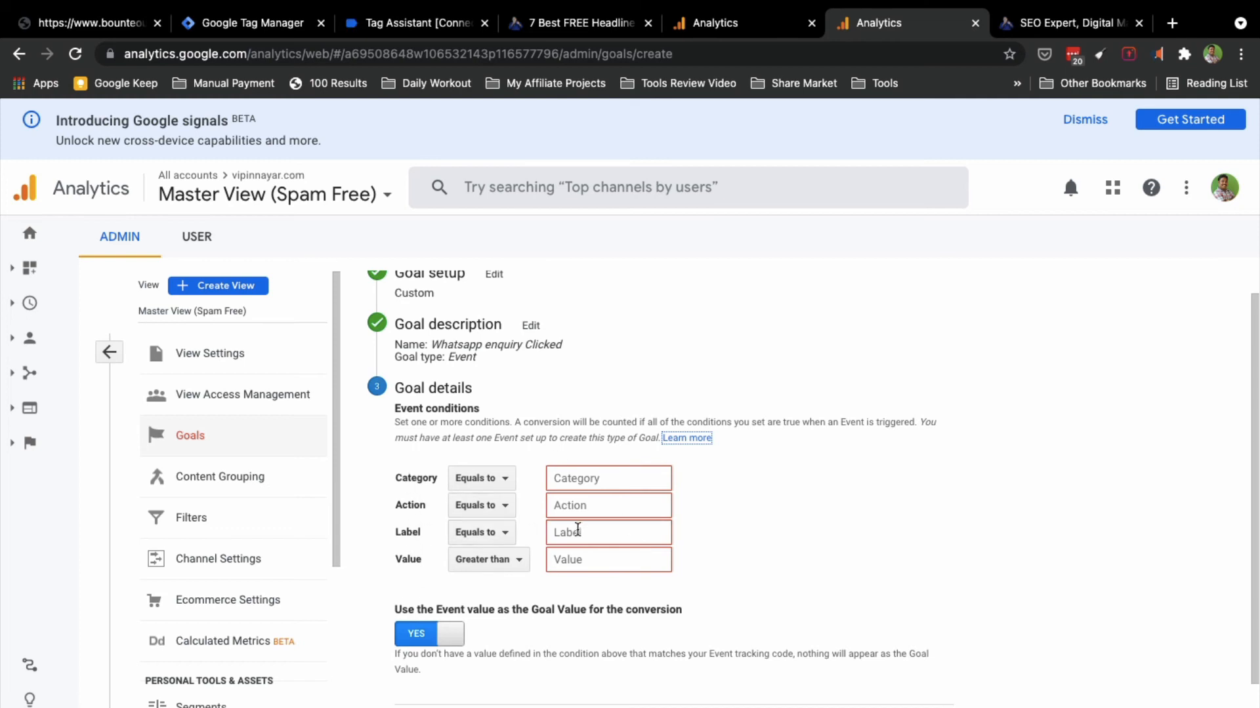
click(722, 28)
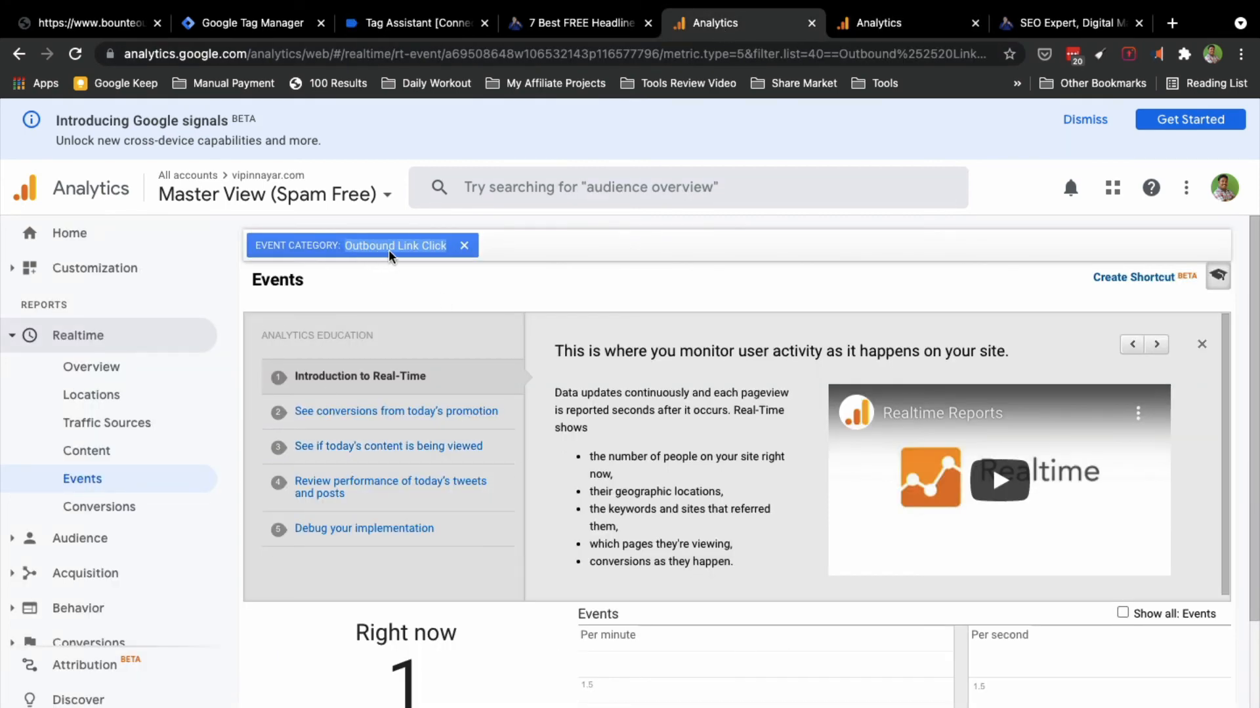
click(874, 27)
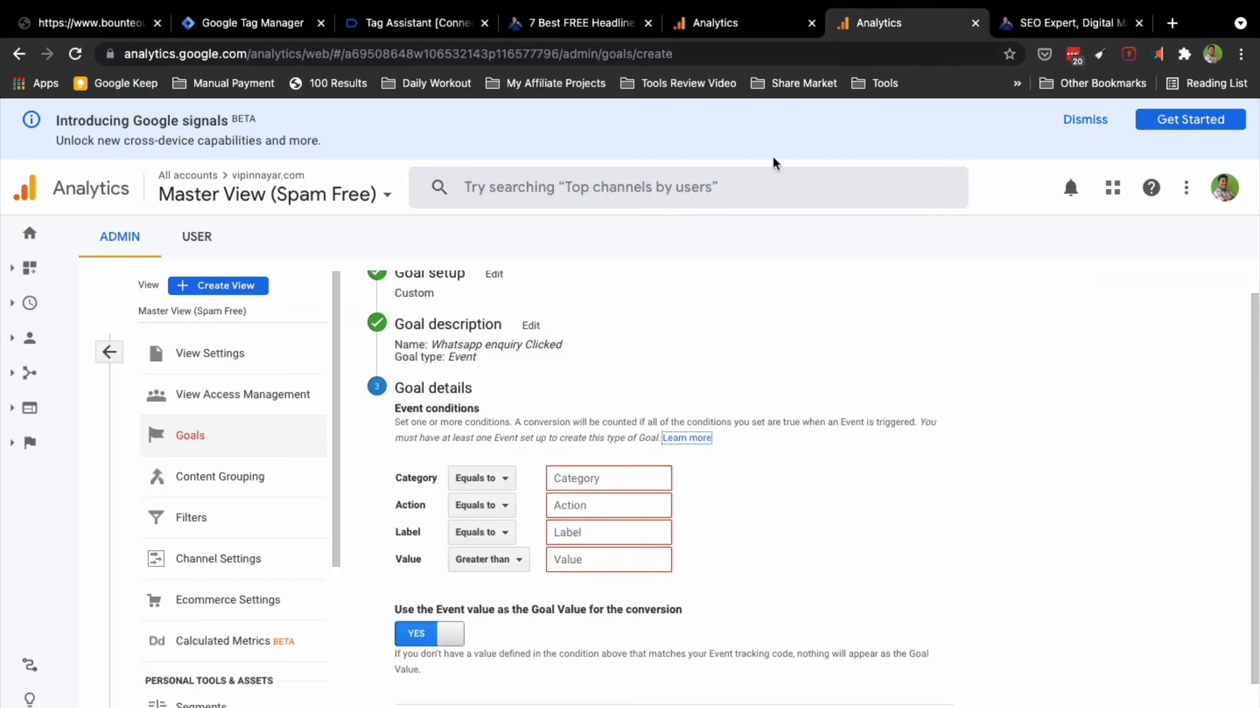
click(576, 481)
key(ctrl+v)
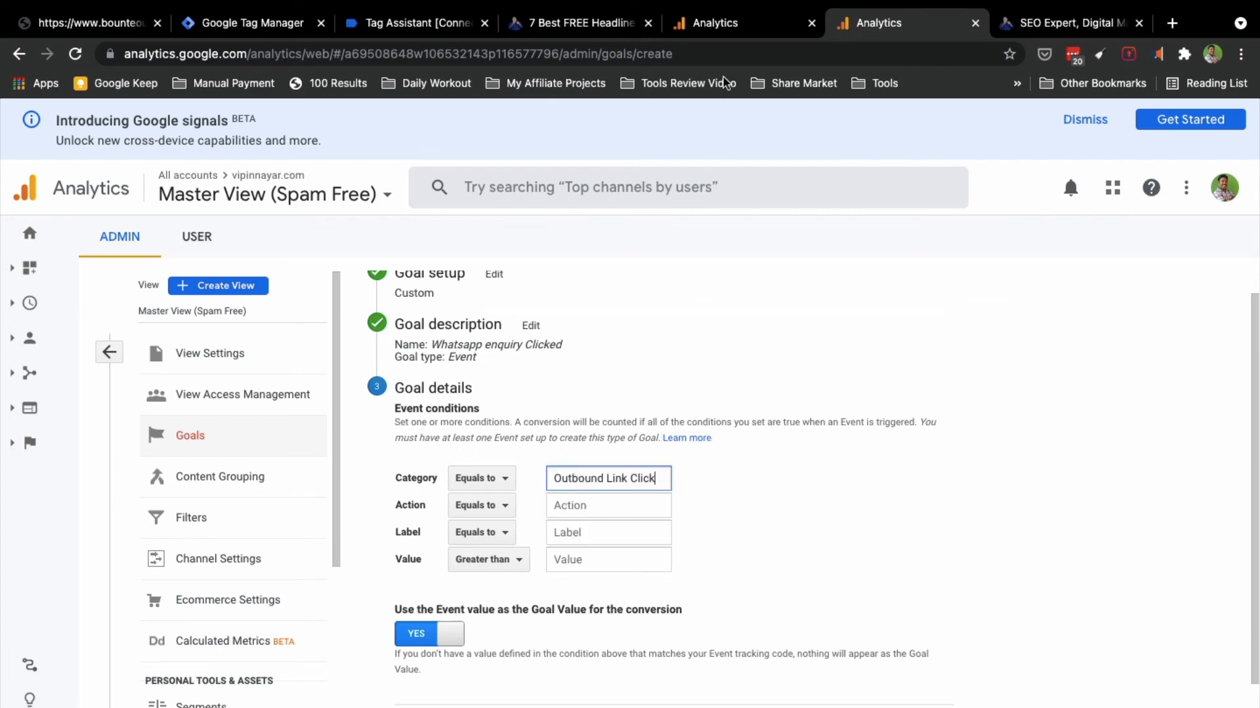
Step: Copy api.whatsapp.com from Realtime Events into the Action condition
click(716, 23)
scroll(384, 664, down, 4)
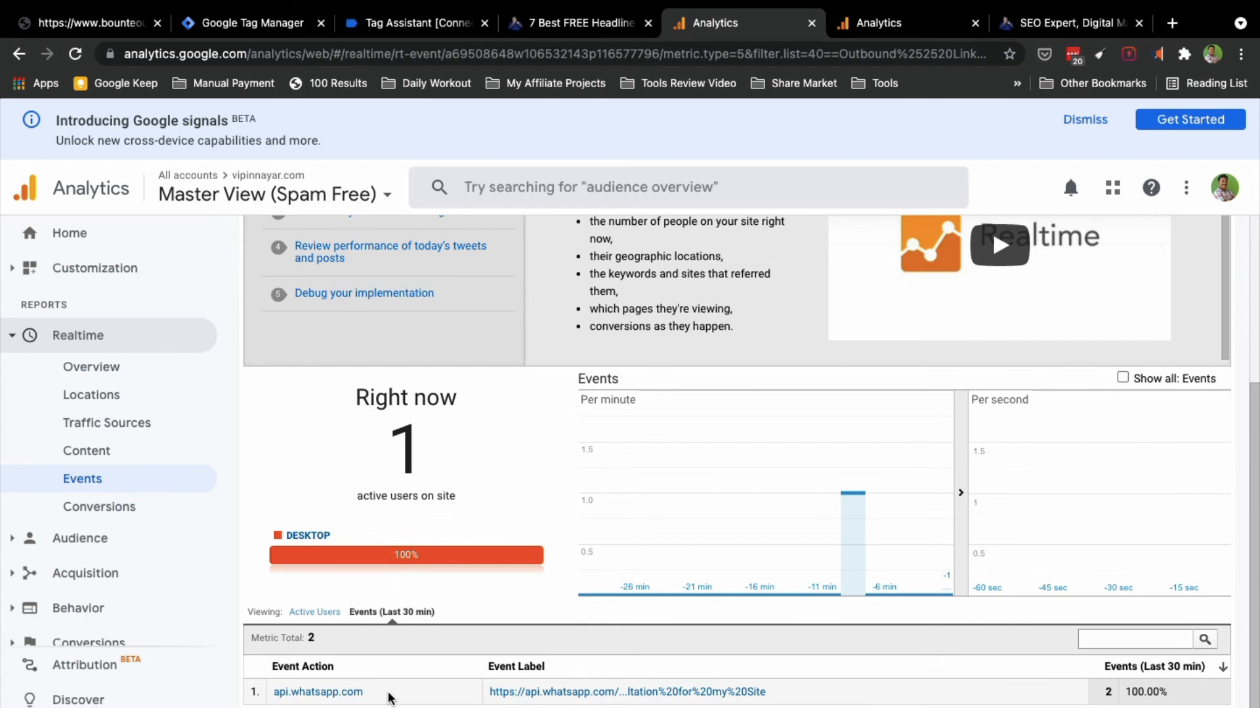
drag(388, 697, 273, 695)
key(super+c)
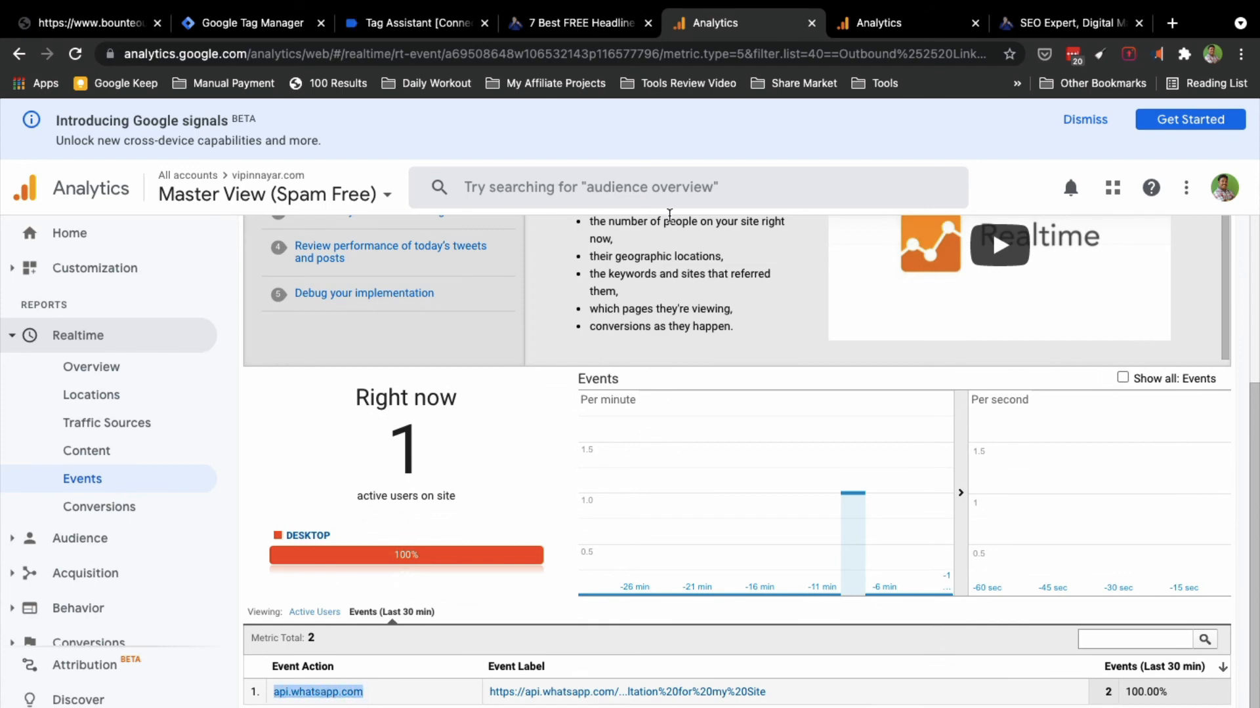
click(874, 31)
click(571, 505)
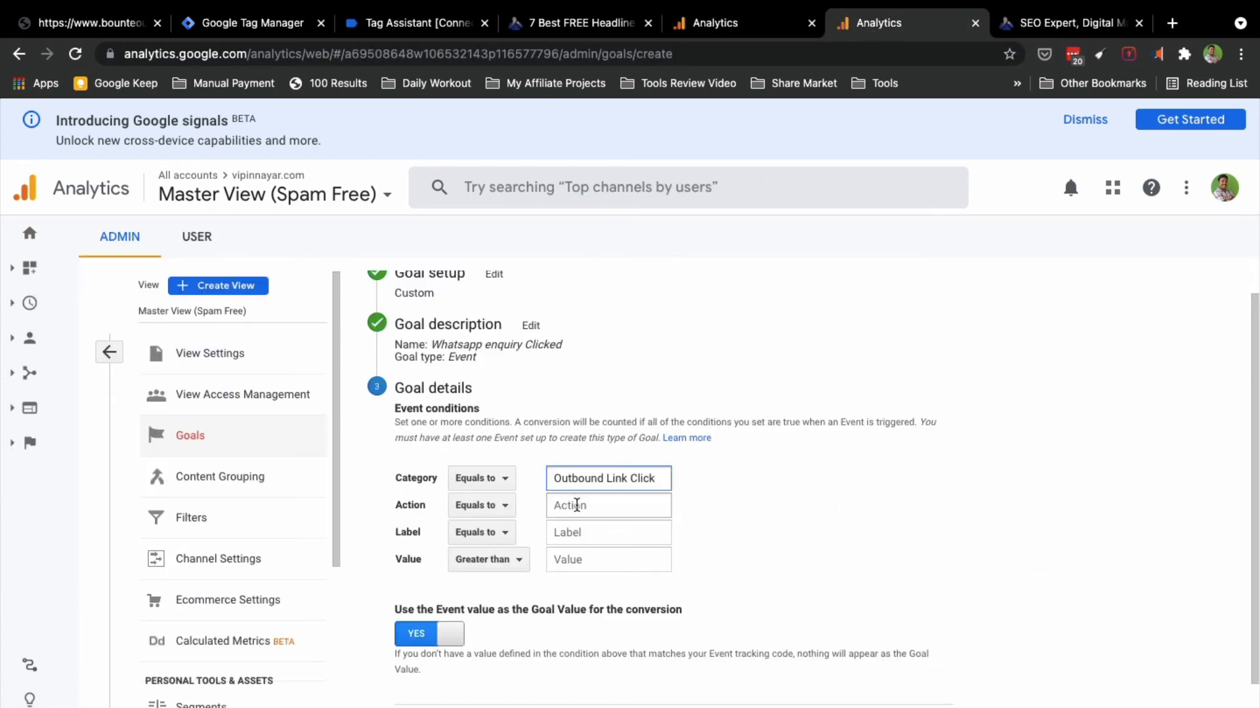
key(super+v)
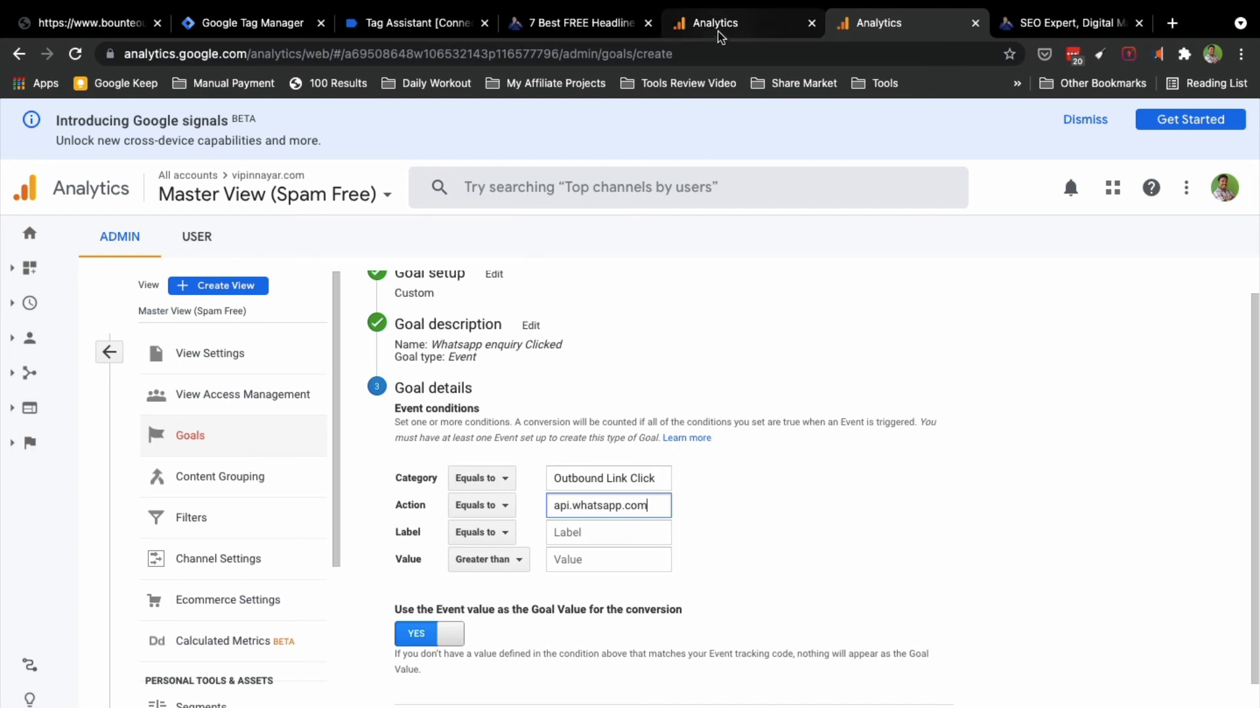
Step: Copy the WhatsApp URL from Realtime Events into the Label condition
click(722, 27)
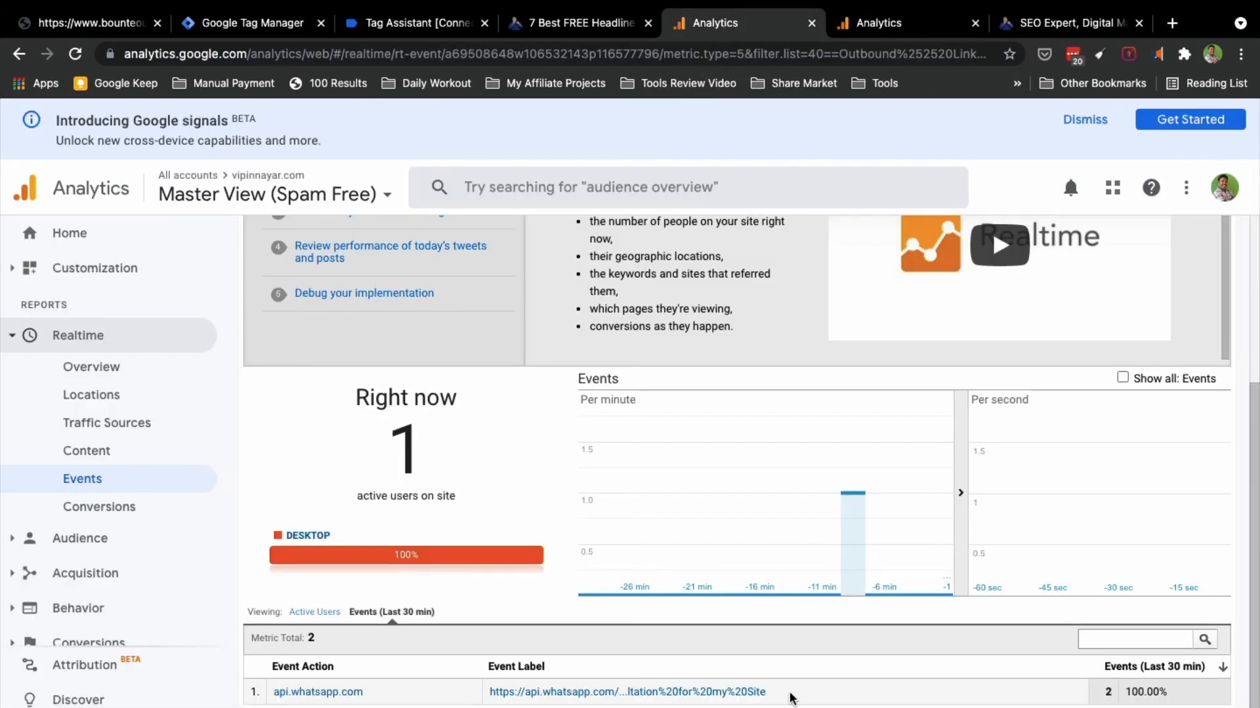
drag(771, 694, 482, 697)
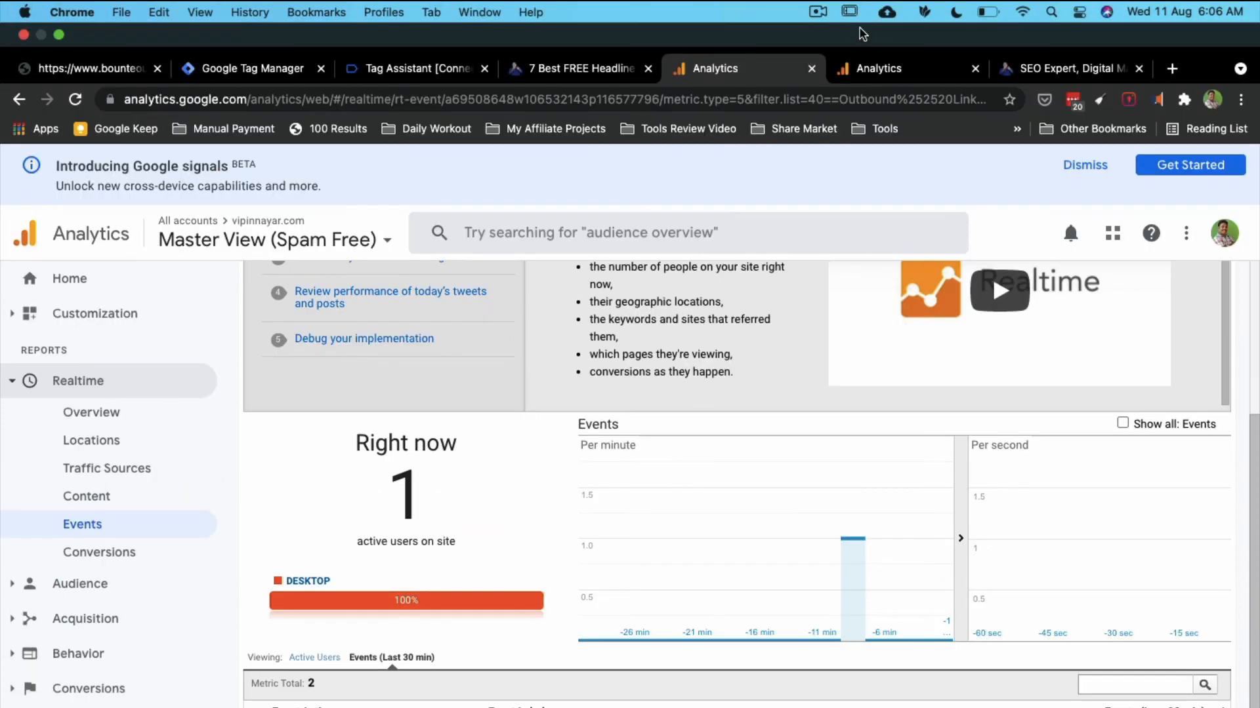
click(860, 71)
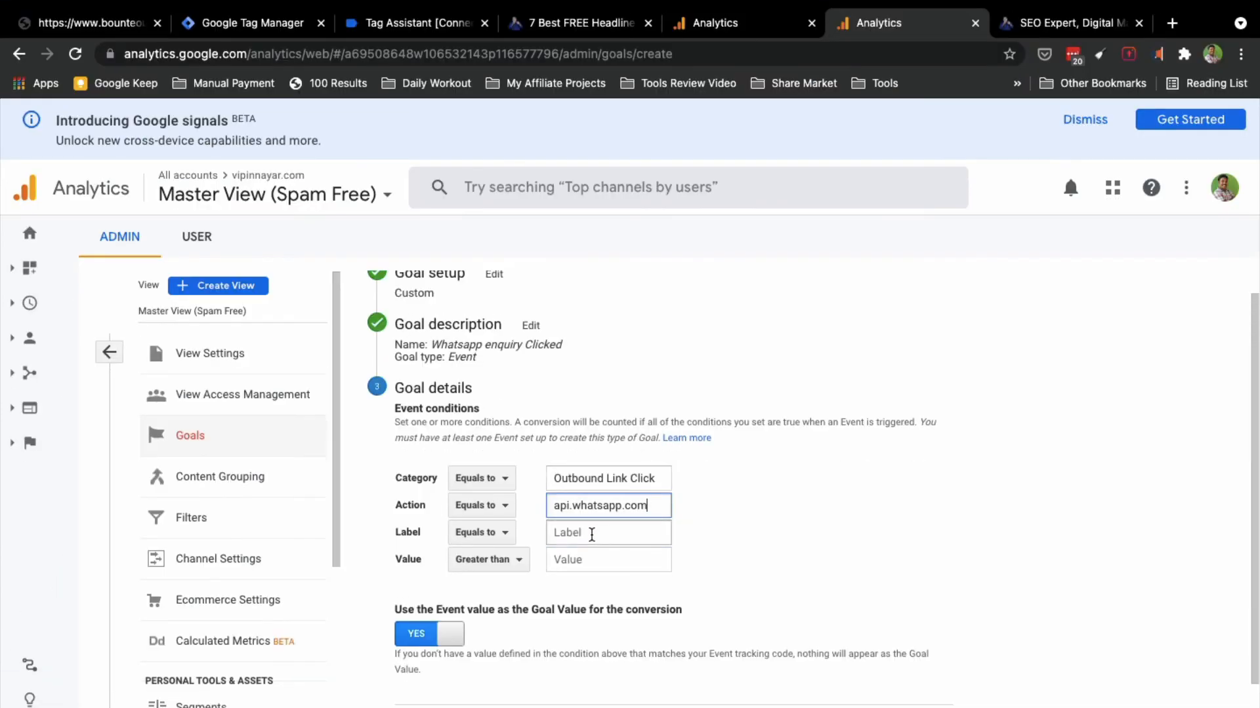
click(591, 534)
key(super+v)
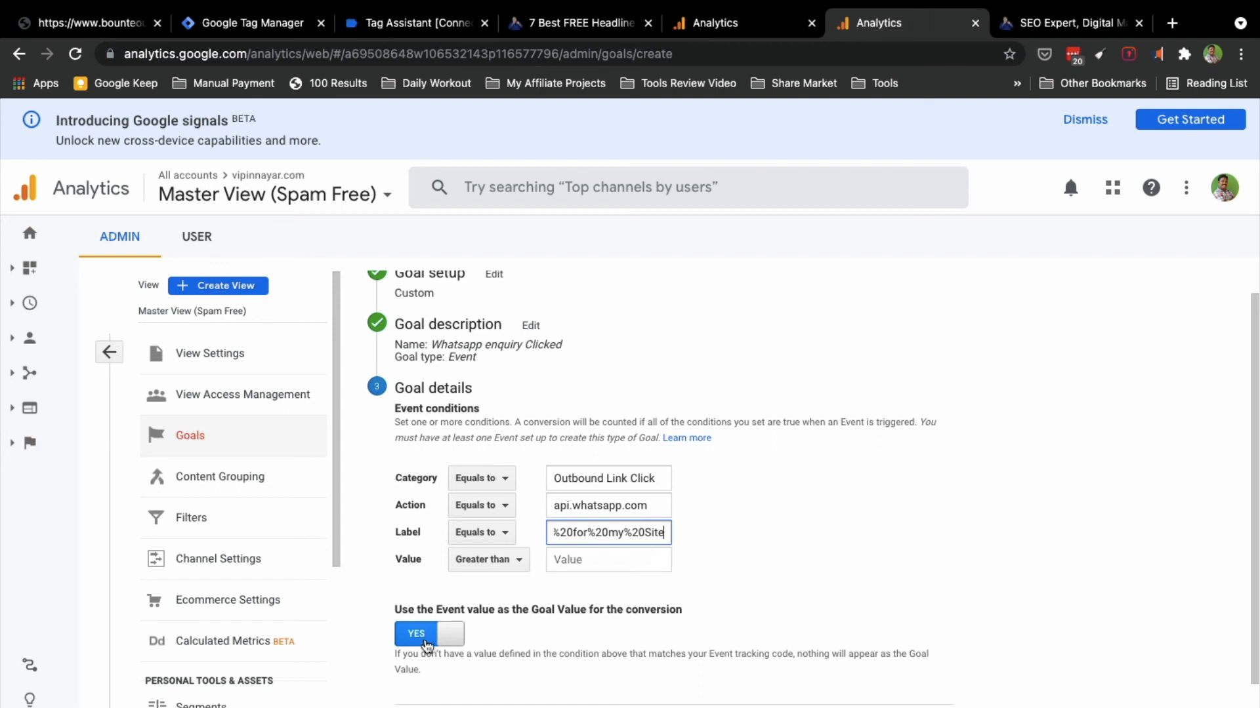
Step: Turn off using the event value, set a fixed goal value of 1000, and verify the goal
click(449, 639)
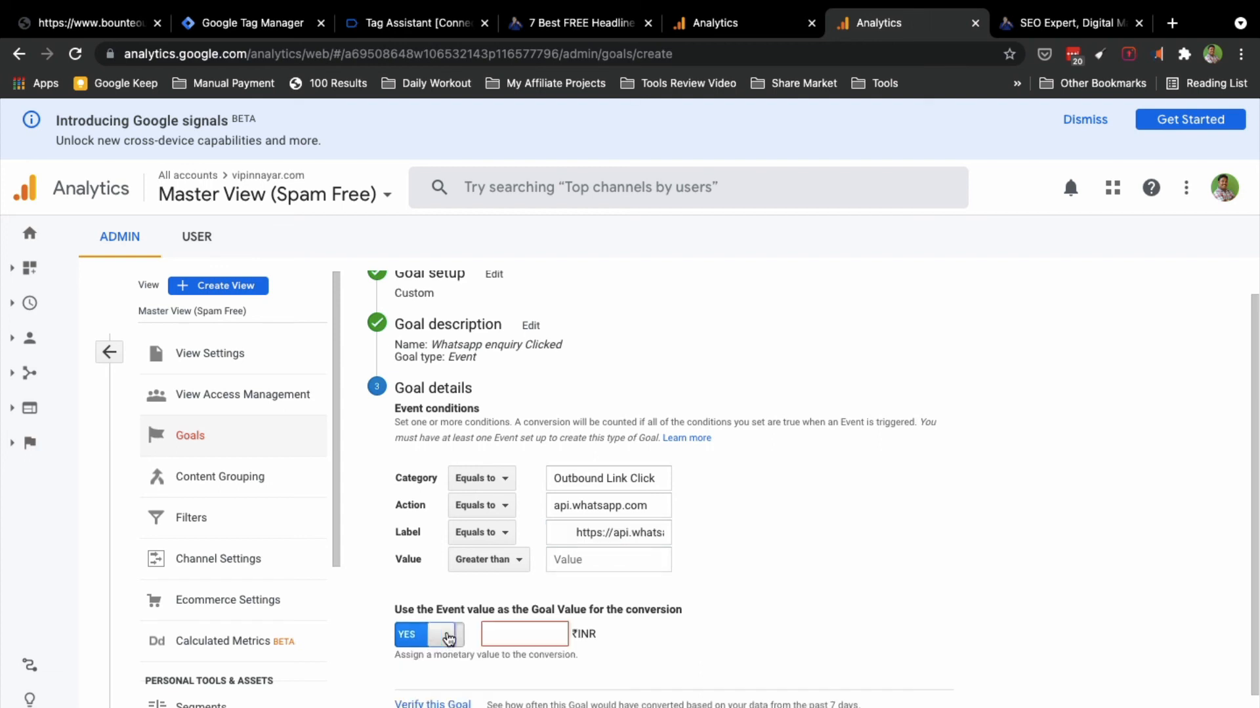
click(514, 635)
text(100)
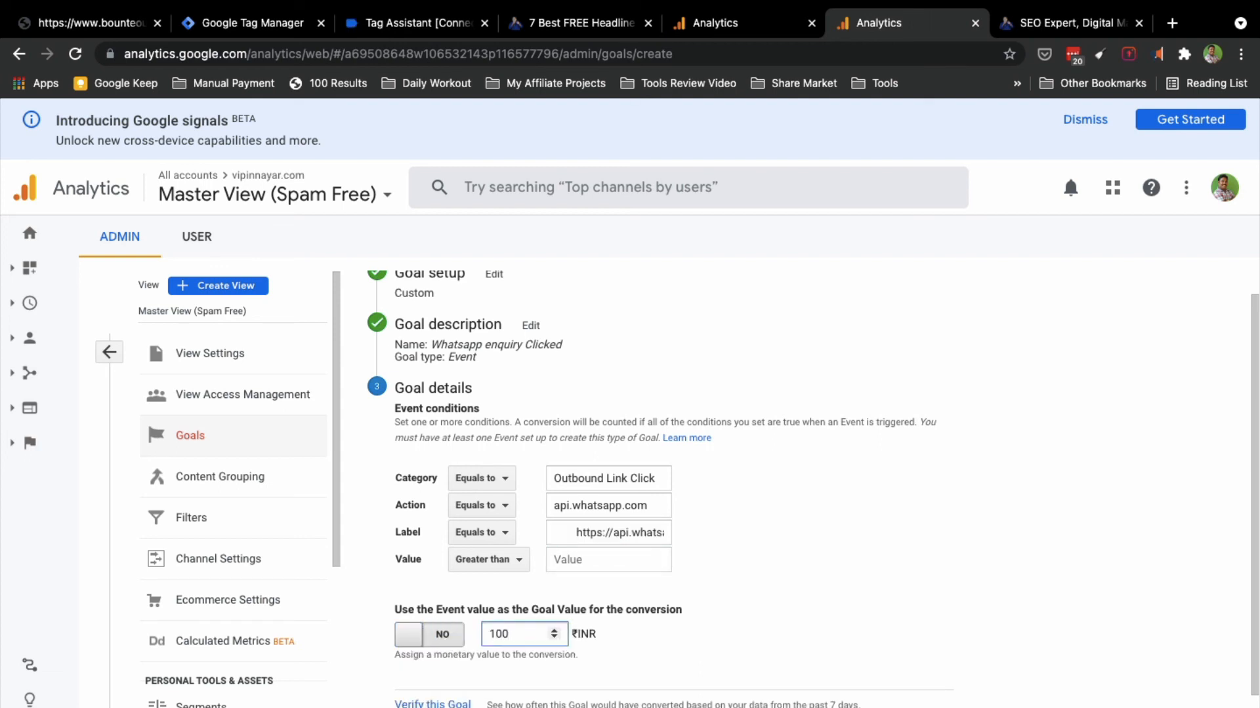
text(0)
scroll(433, 656, down, 2)
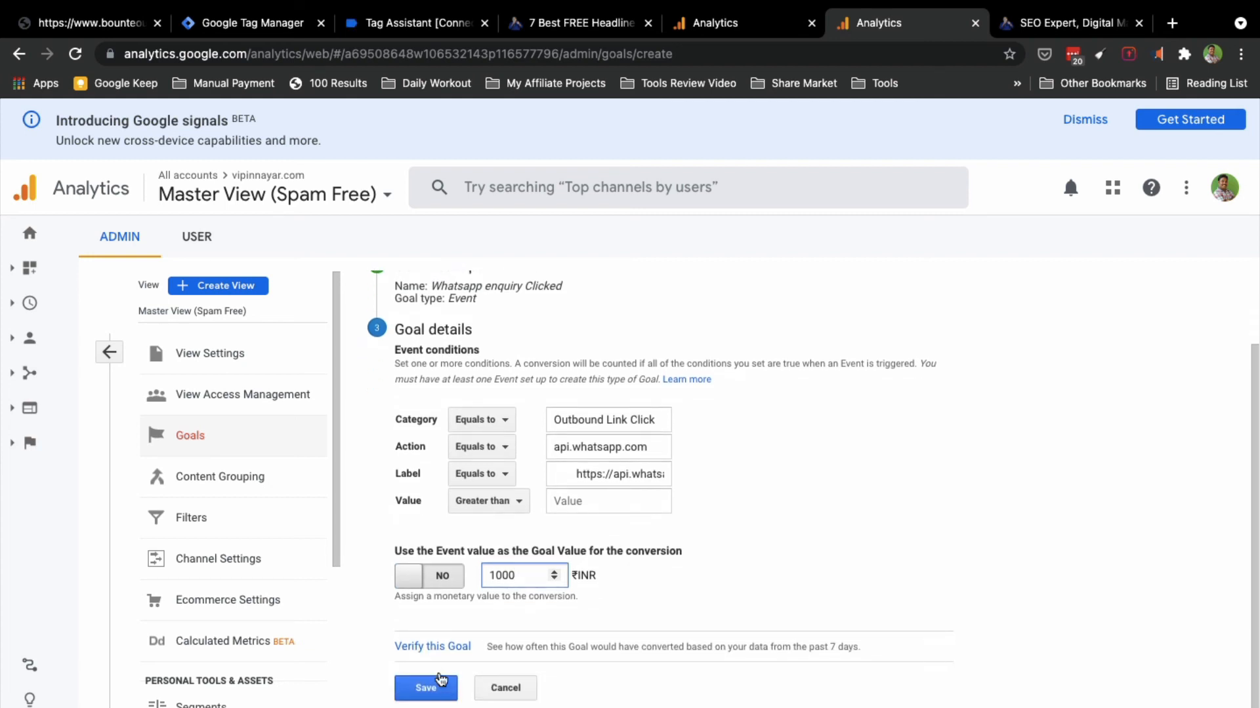
click(437, 648)
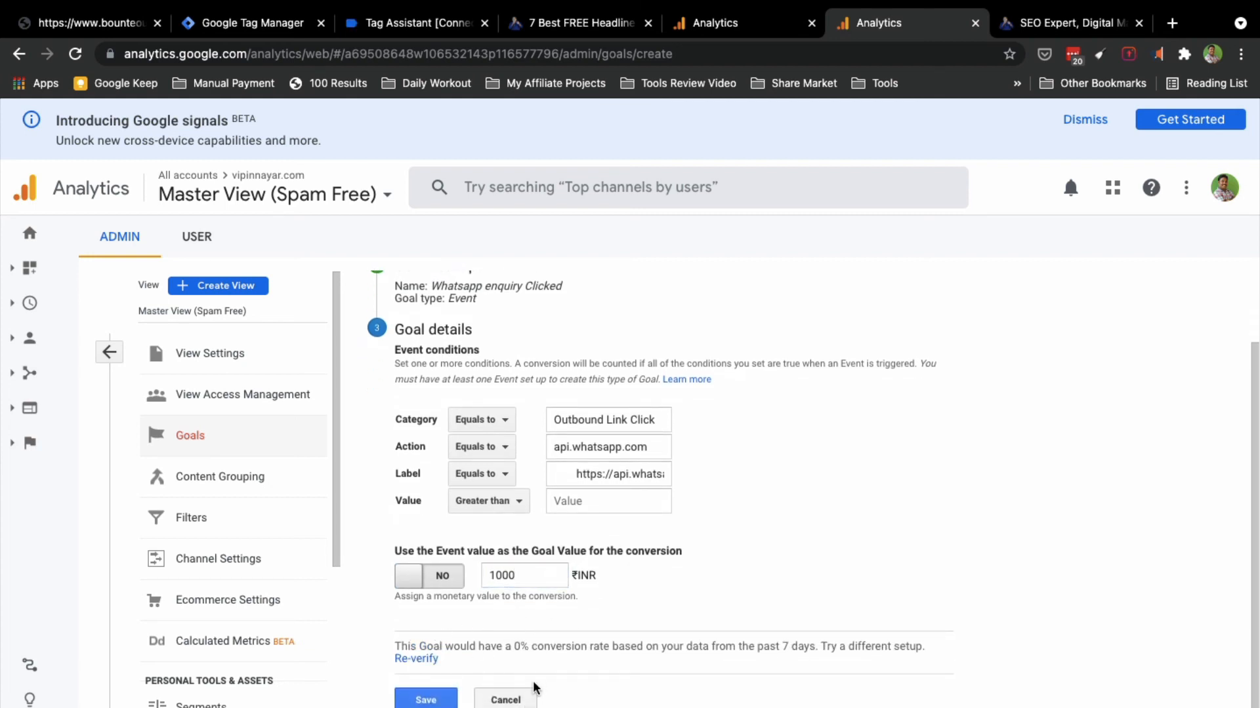
Step: Save the Whatsapp enquiry Clicked goal as Goal ID 2
scroll(618, 652, down, 1)
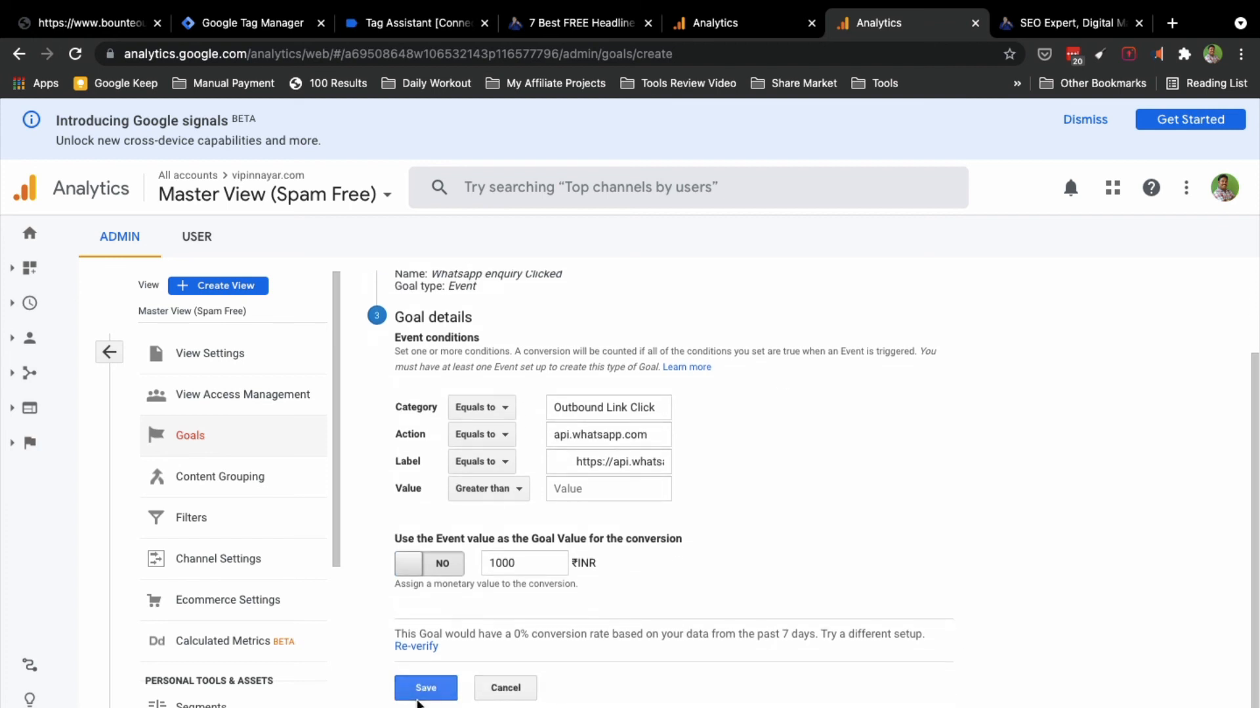
scroll(443, 616, up, 3)
scroll(442, 615, down, 3)
click(424, 690)
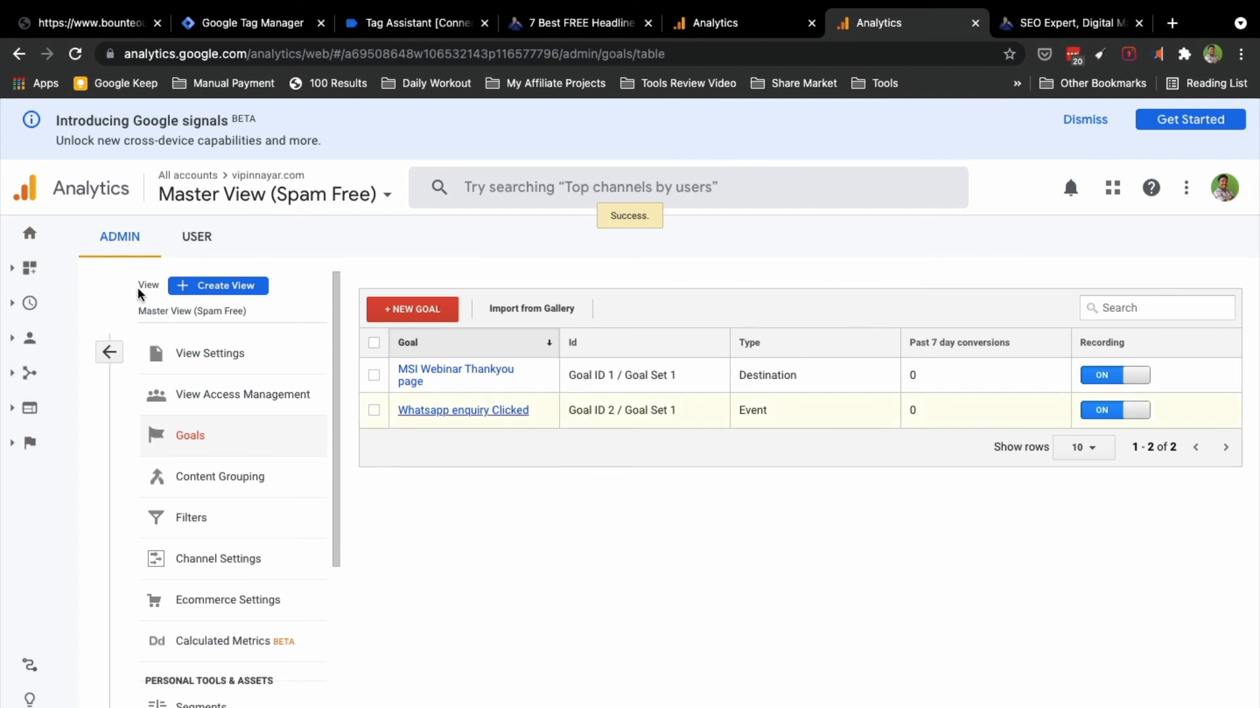
Step: Leave Goals and open Behavior > Events > Overview, showing 18 total events for Aug 4–10, 2021
click(32, 307)
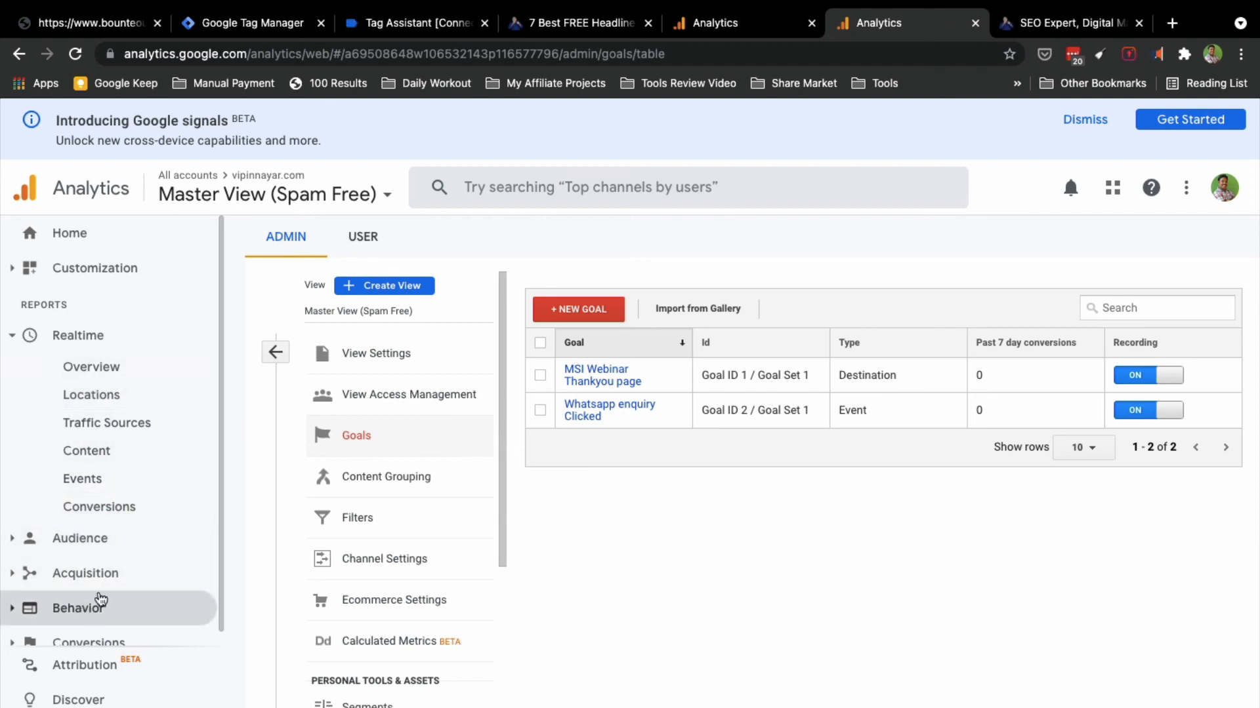
click(80, 609)
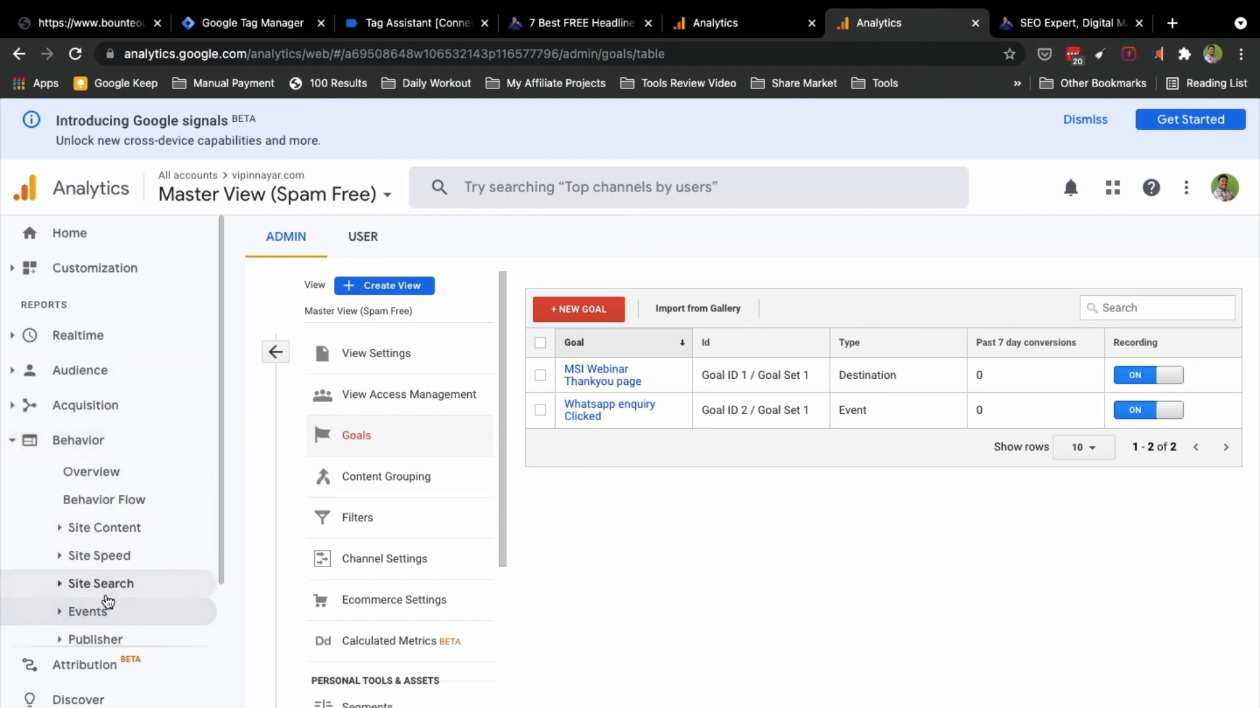
click(90, 612)
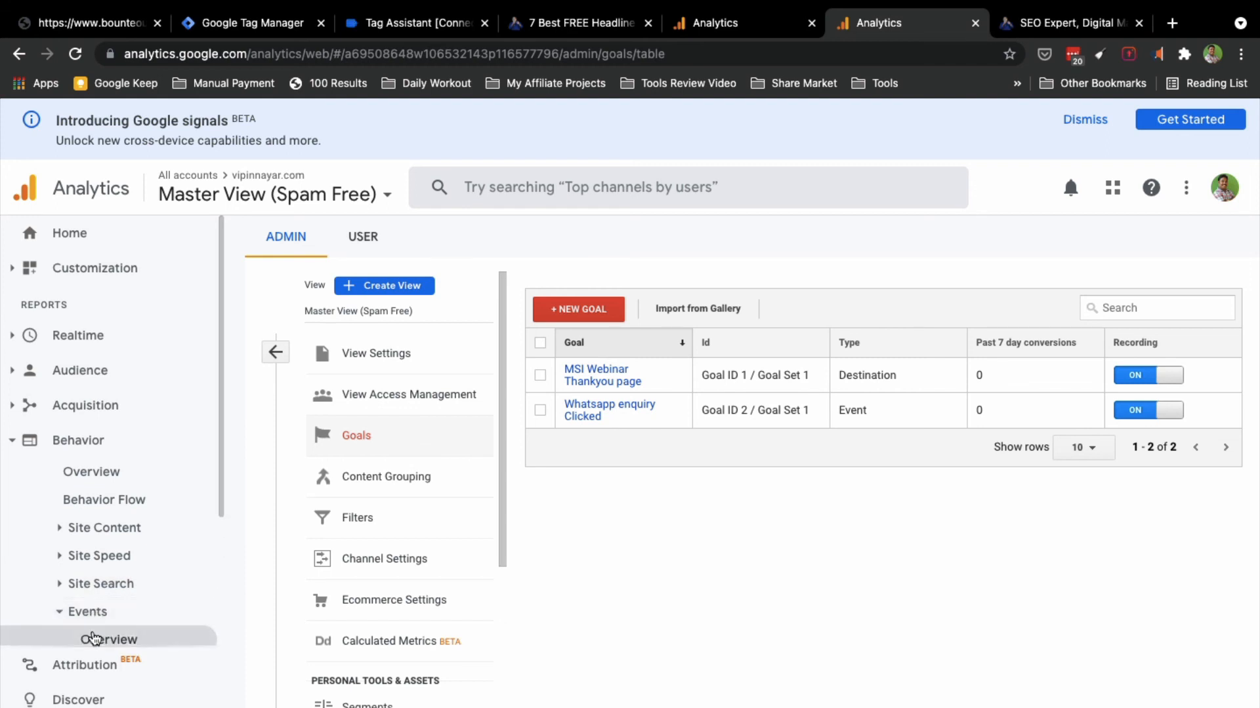
click(91, 639)
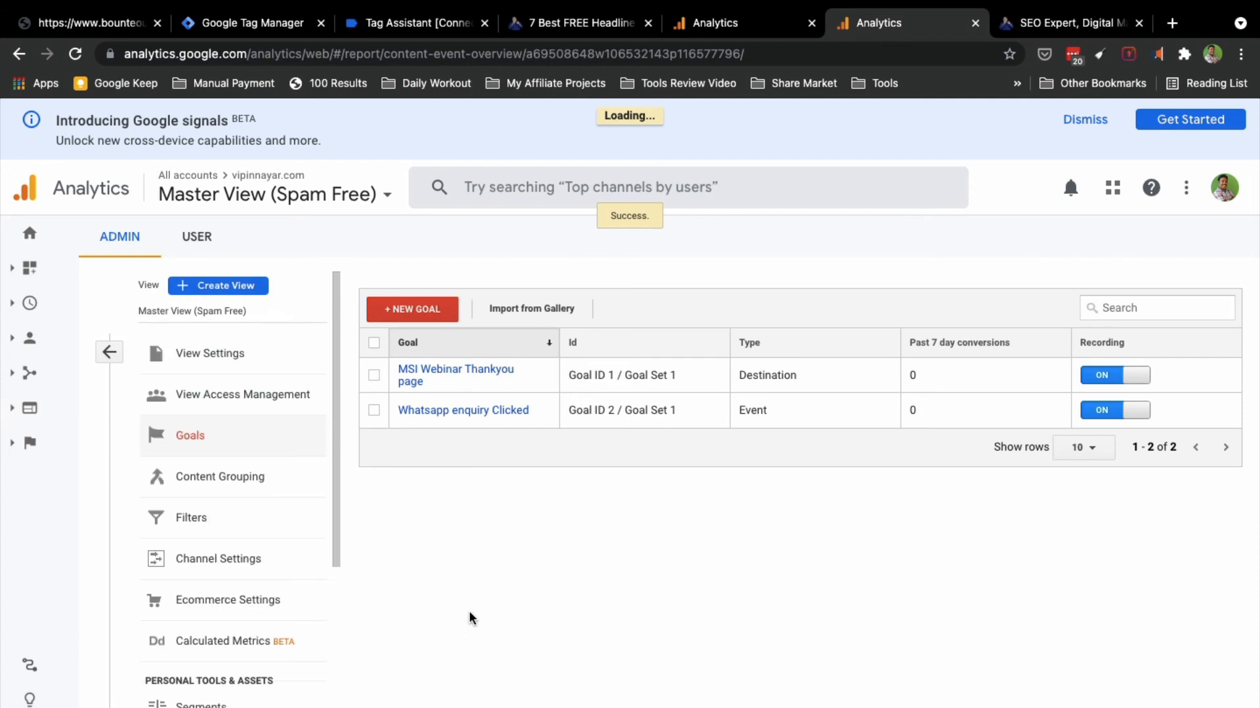
click(108, 354)
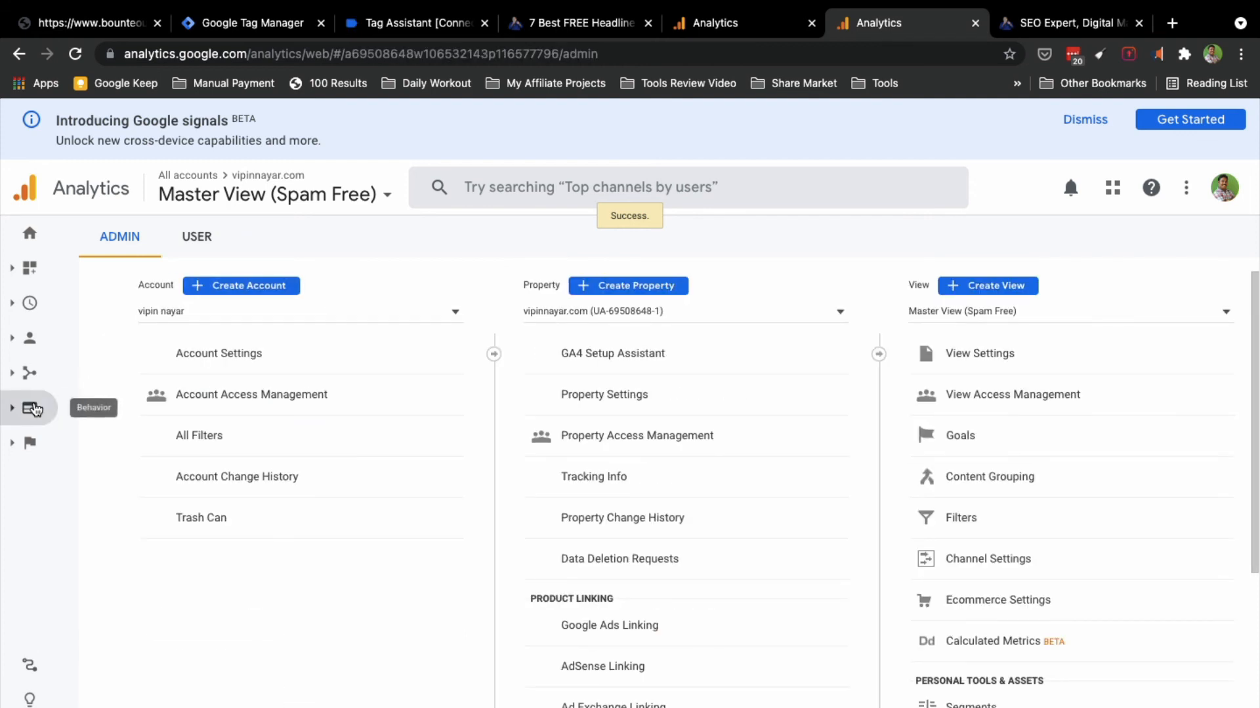
mouse_move(36, 409)
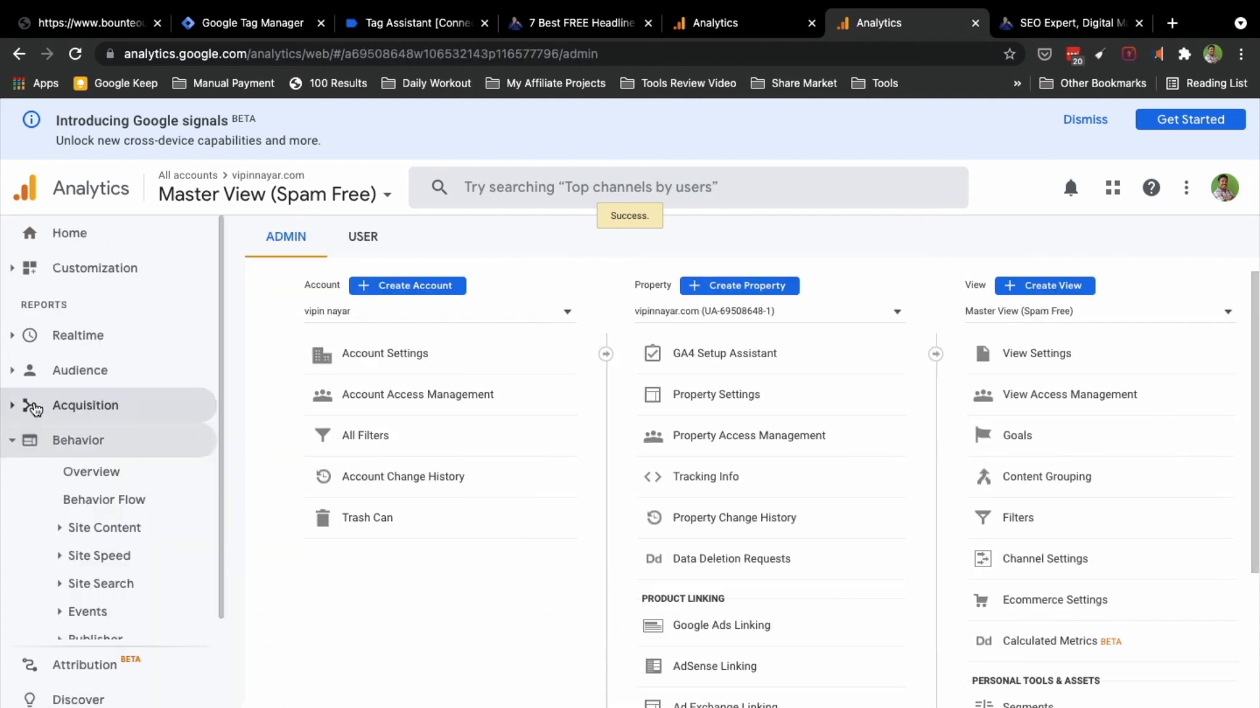
click(92, 613)
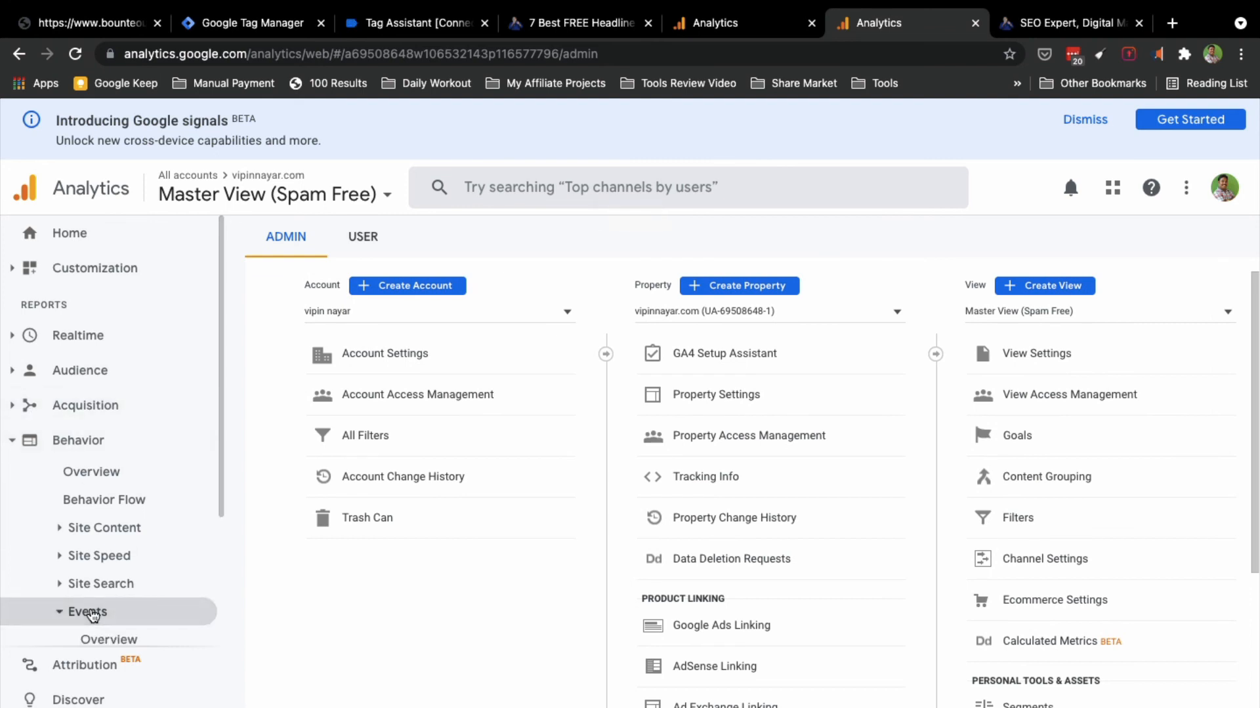
click(99, 639)
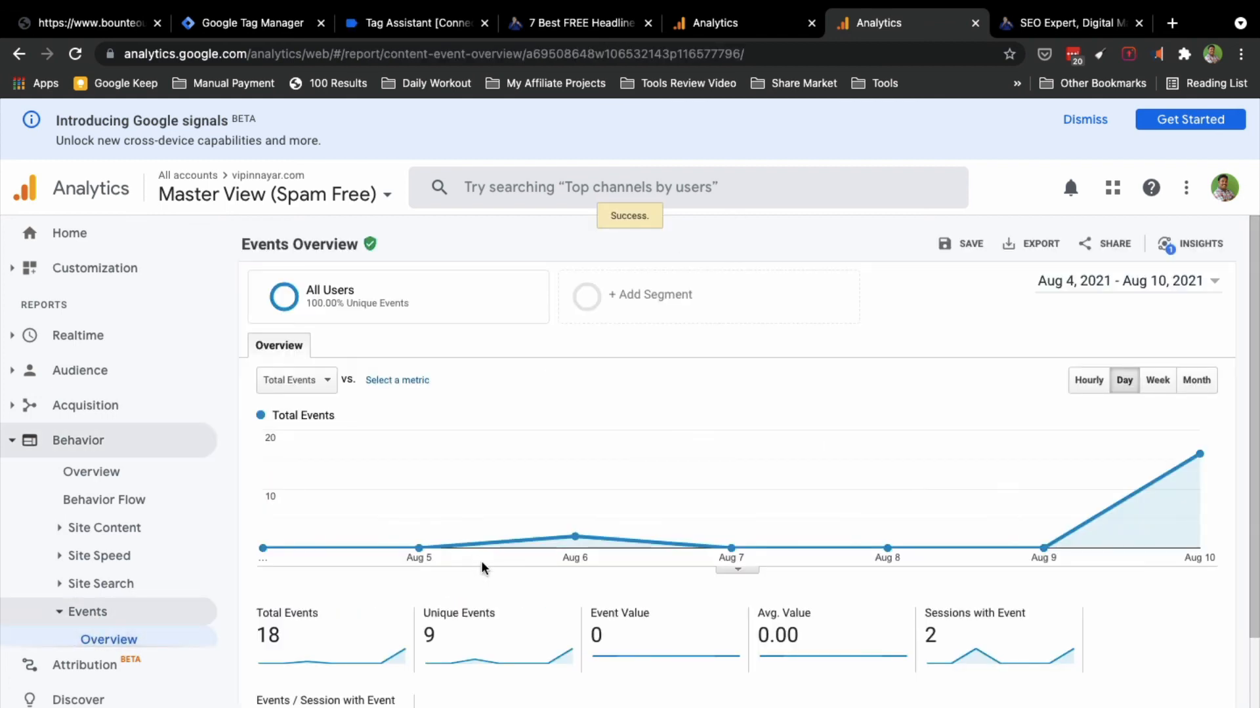
Step: Scroll to the Top Events table, where Videos accounts for all 18 events
scroll(591, 629, down, 2)
scroll(591, 630, down, 2)
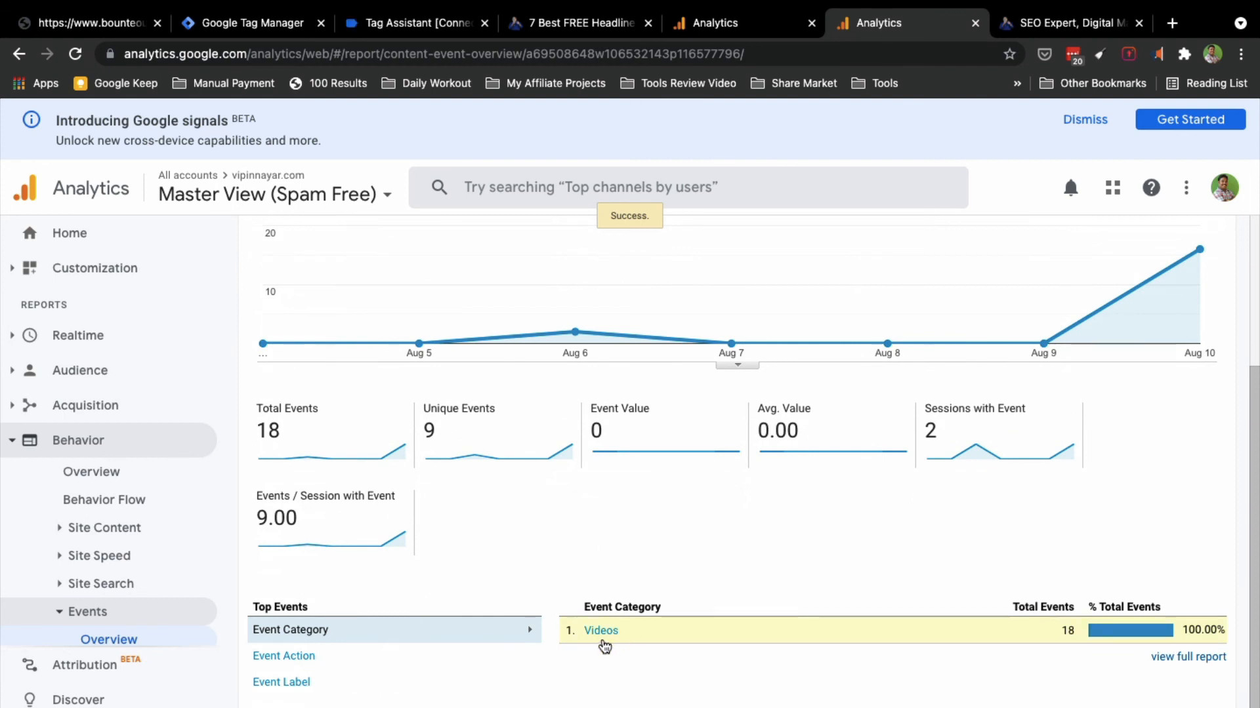